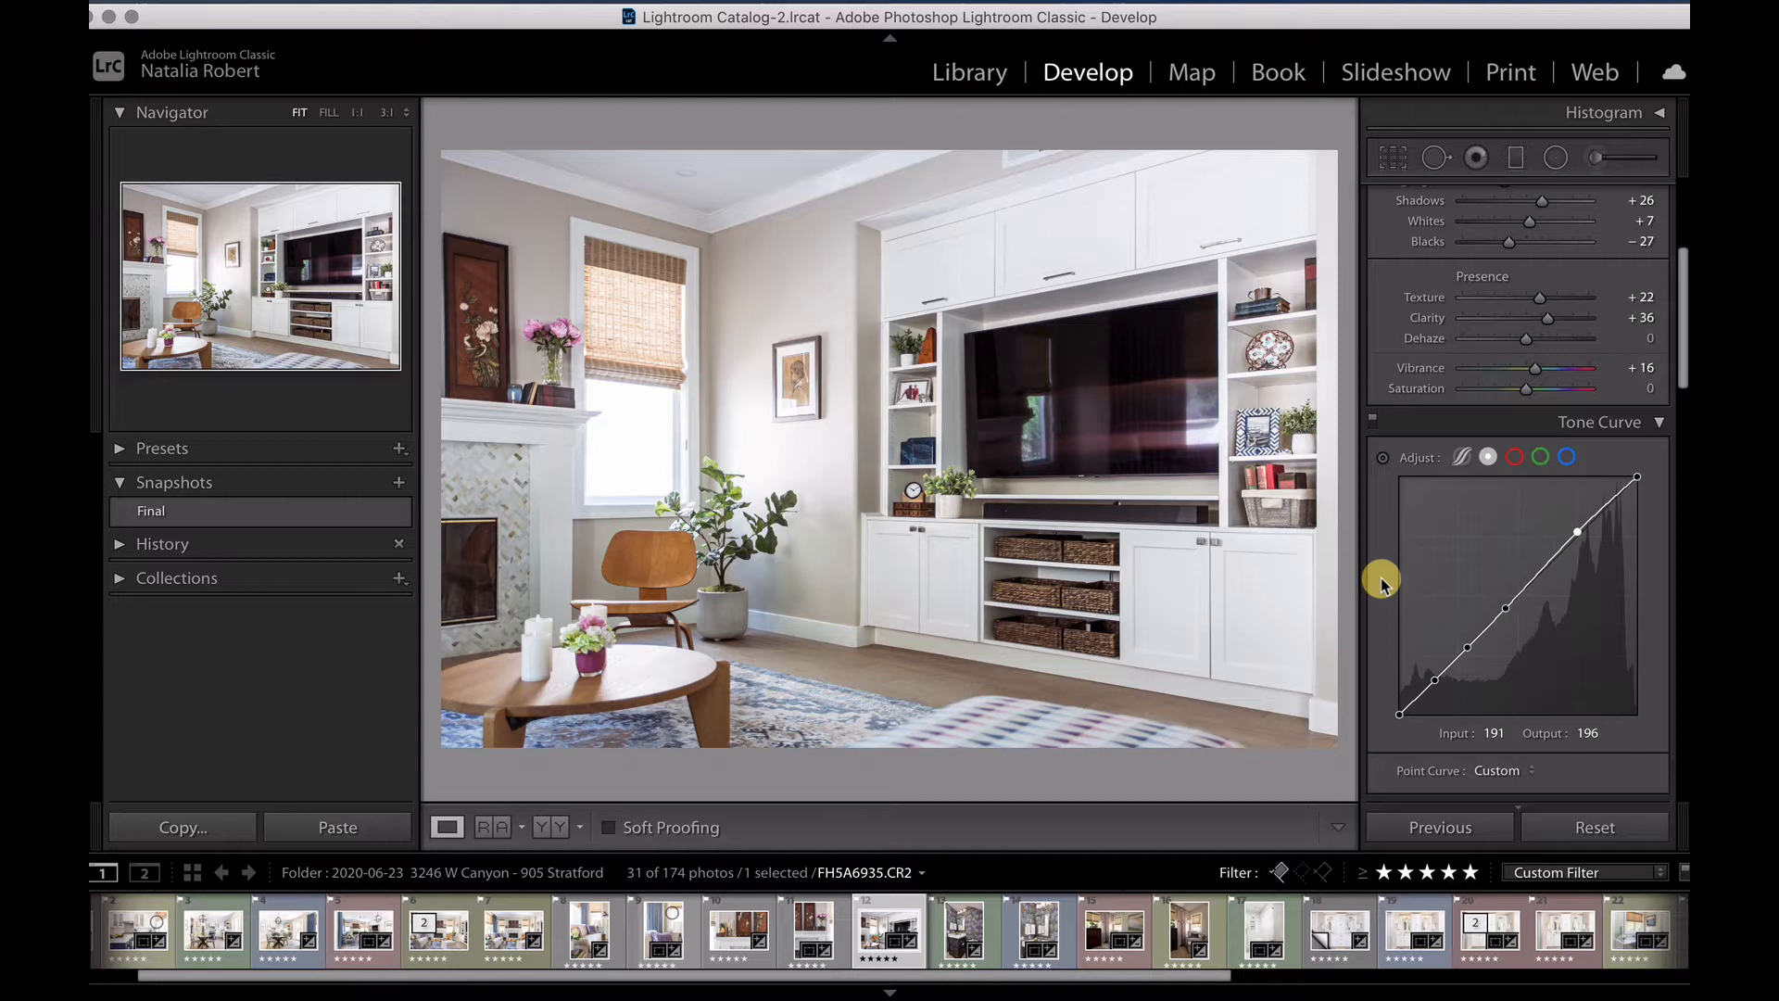
- On the parametric tone curve, set Darks to +61 and Lights to −39, and shift the region splits toward the highlights, the middle one to 64
scroll(1381, 577, "down", 3)
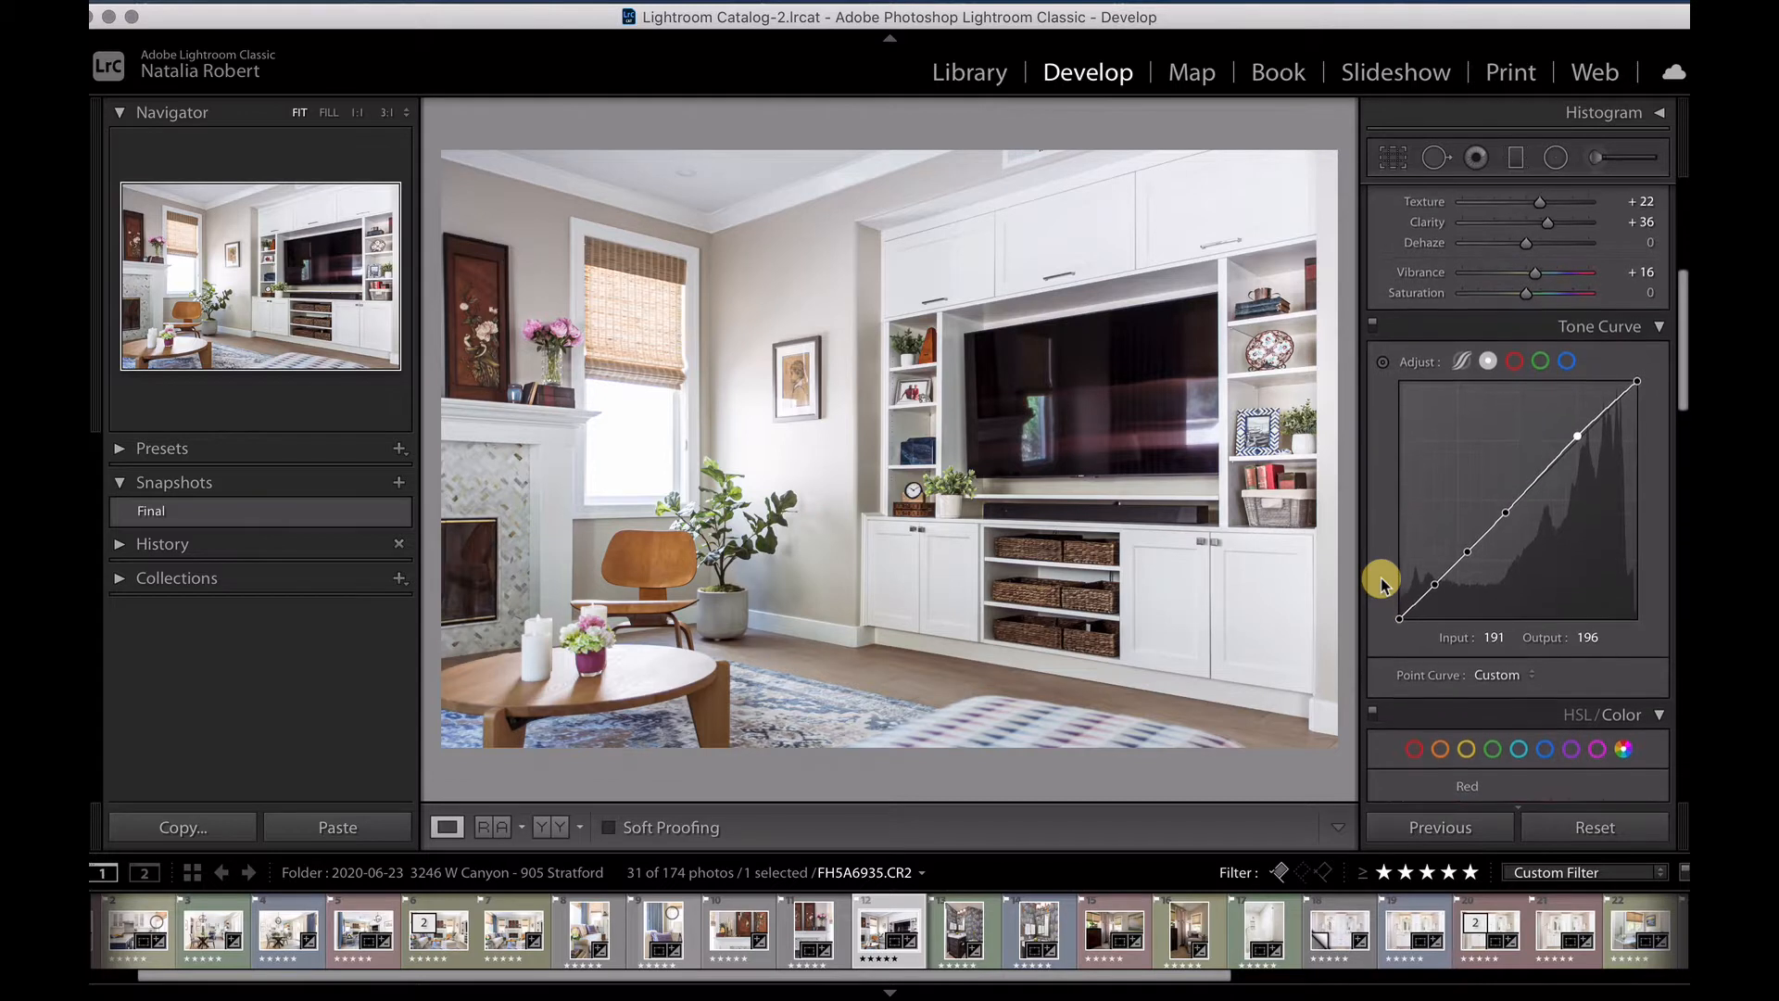
scroll(1381, 583, "up", 1)
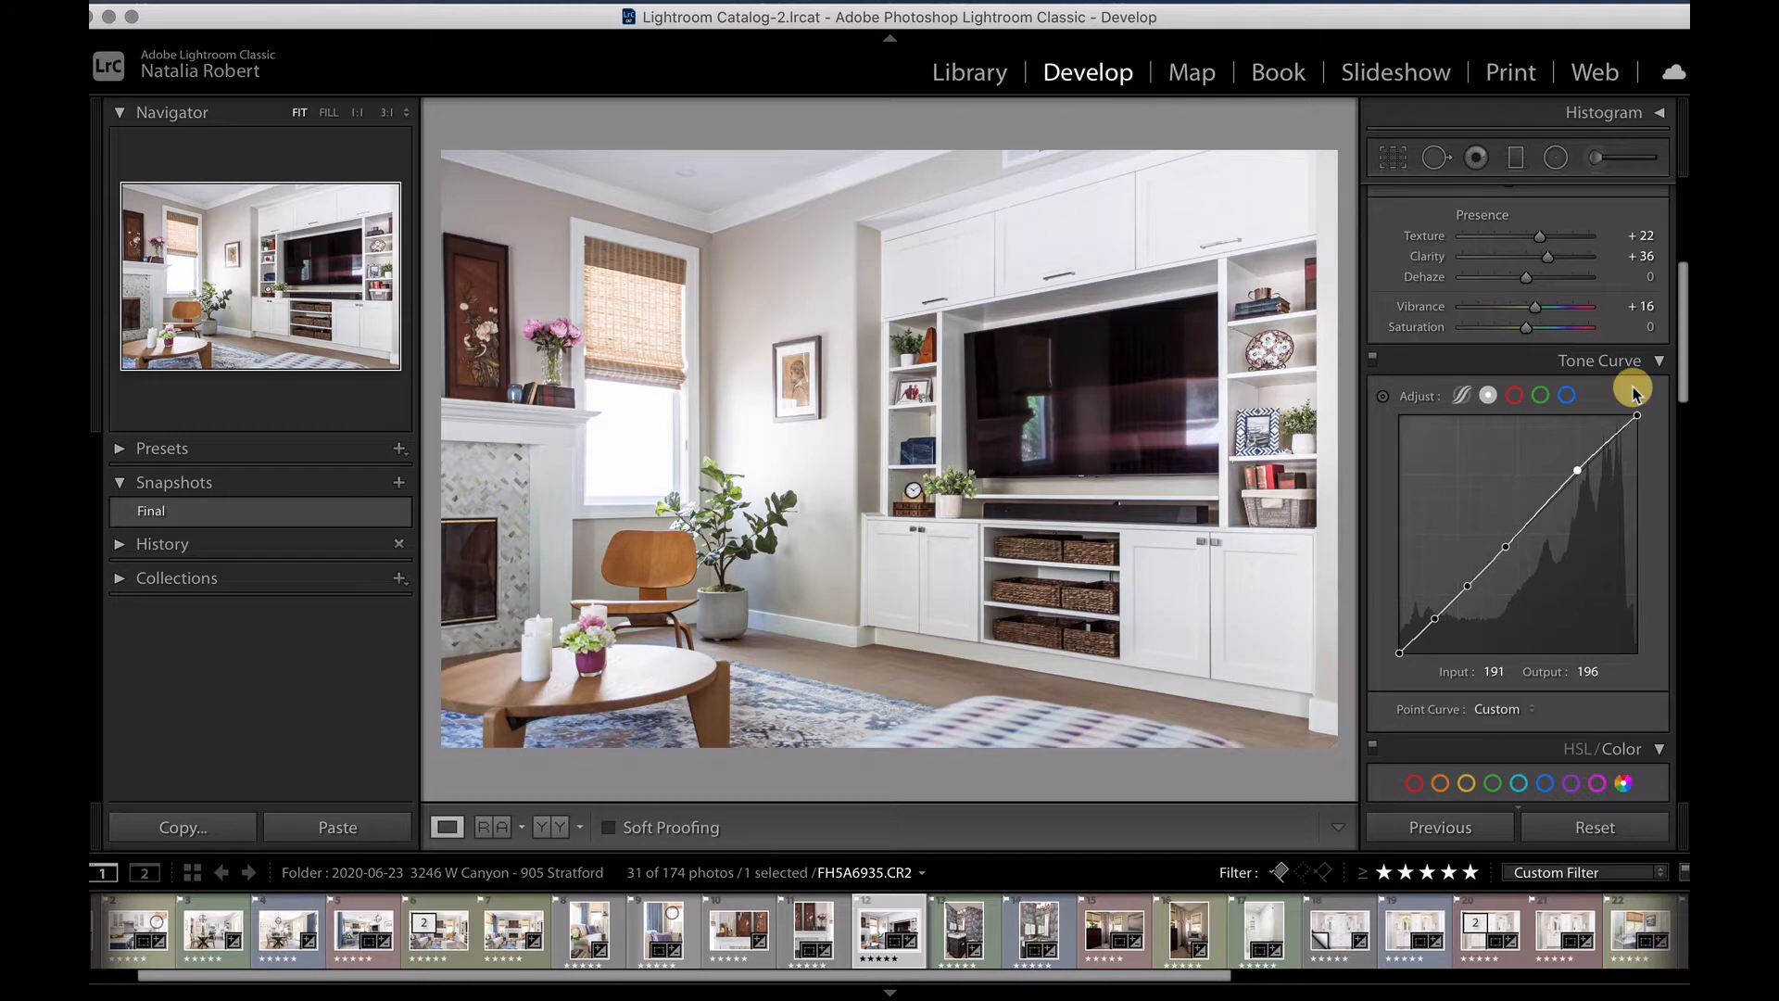
left_click(1463, 397)
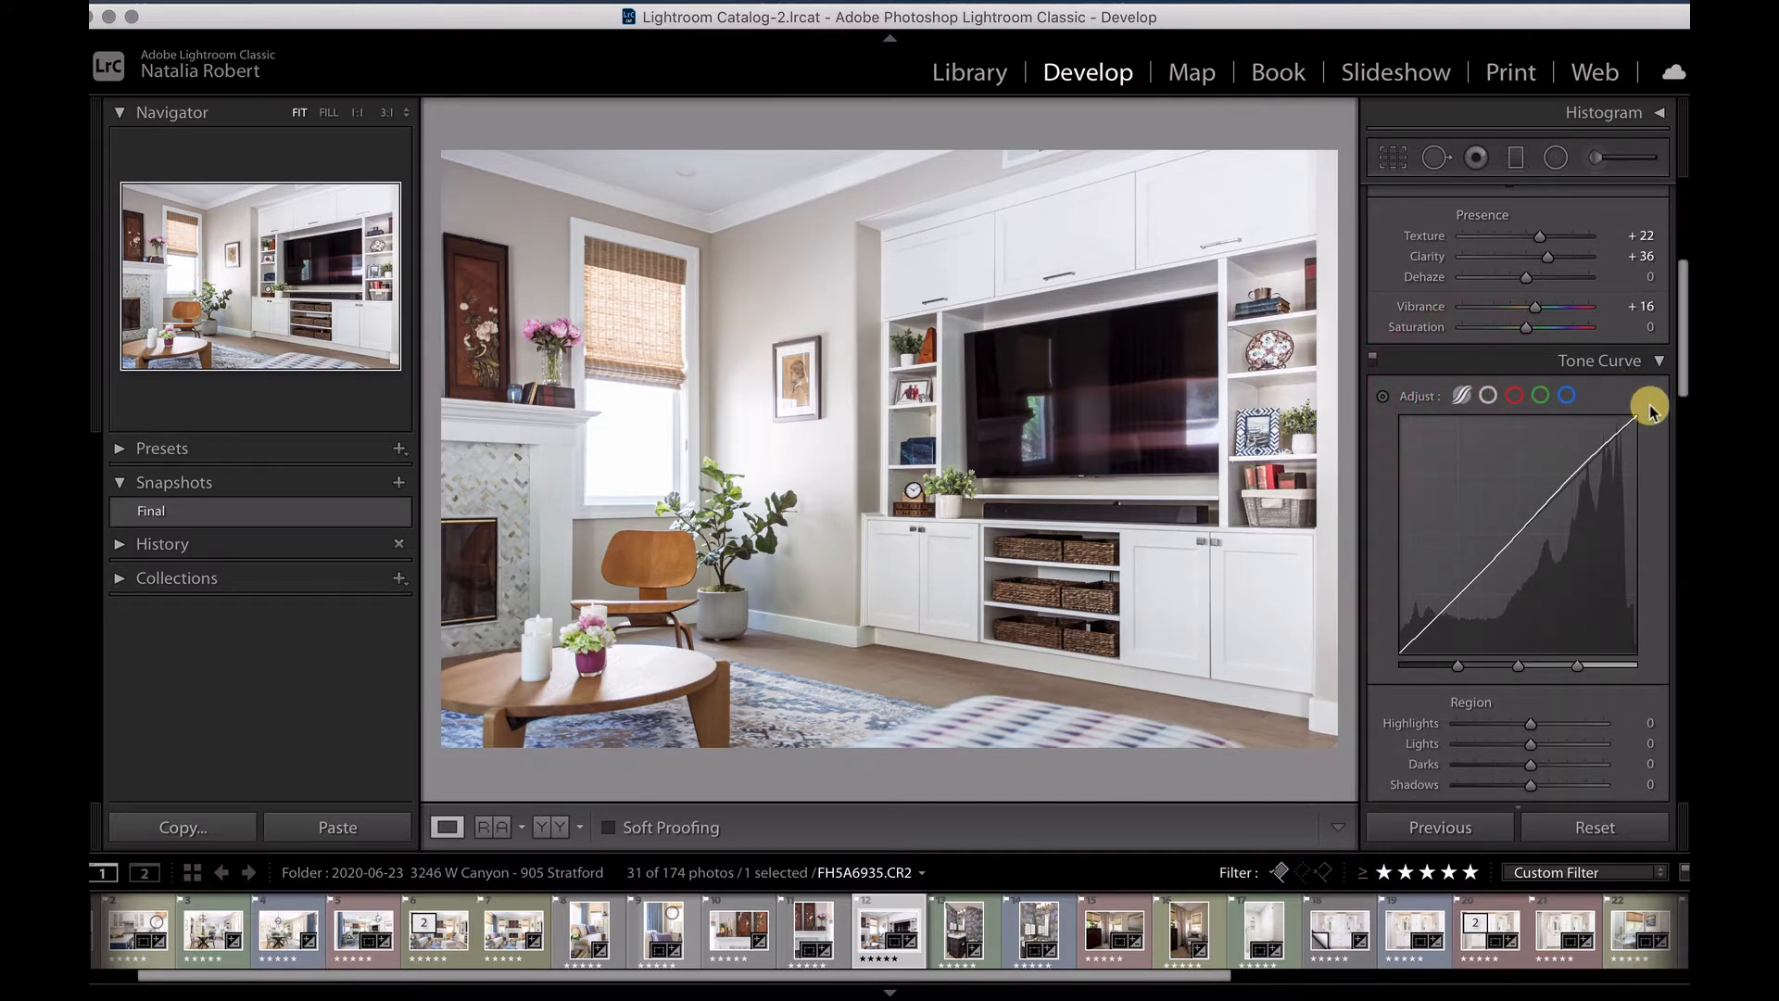
scroll(1650, 410, "down", 2)
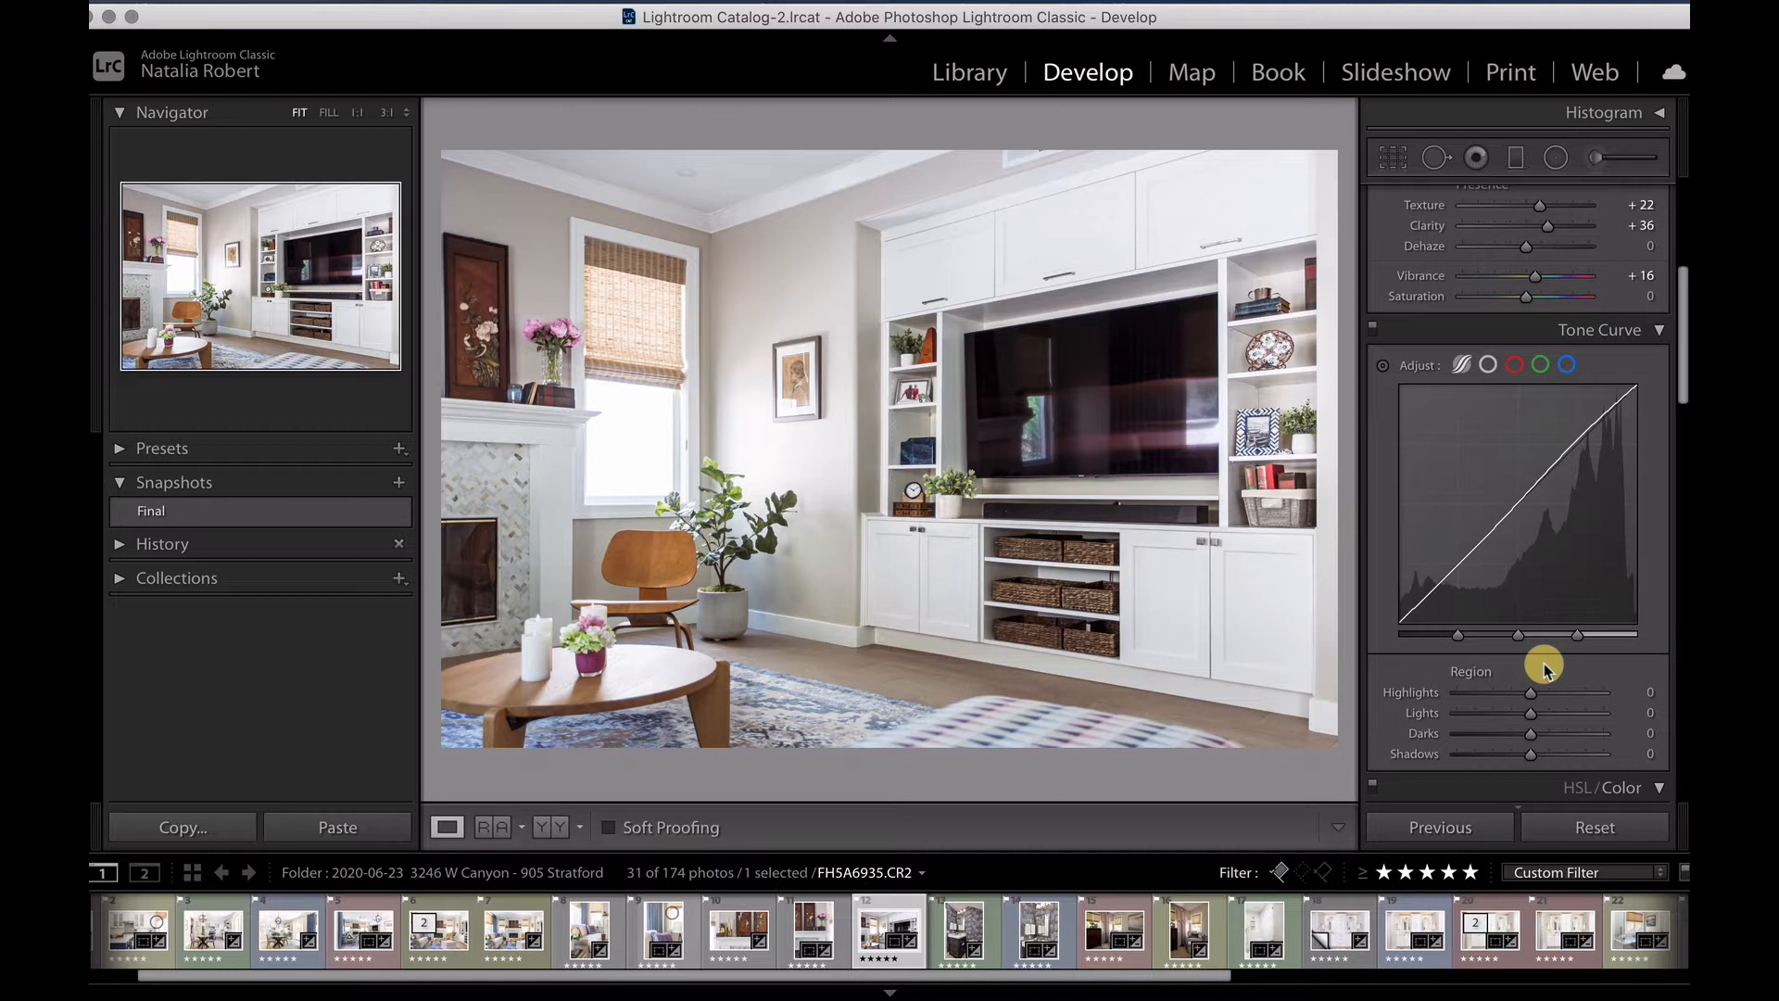
left_click(1514, 367)
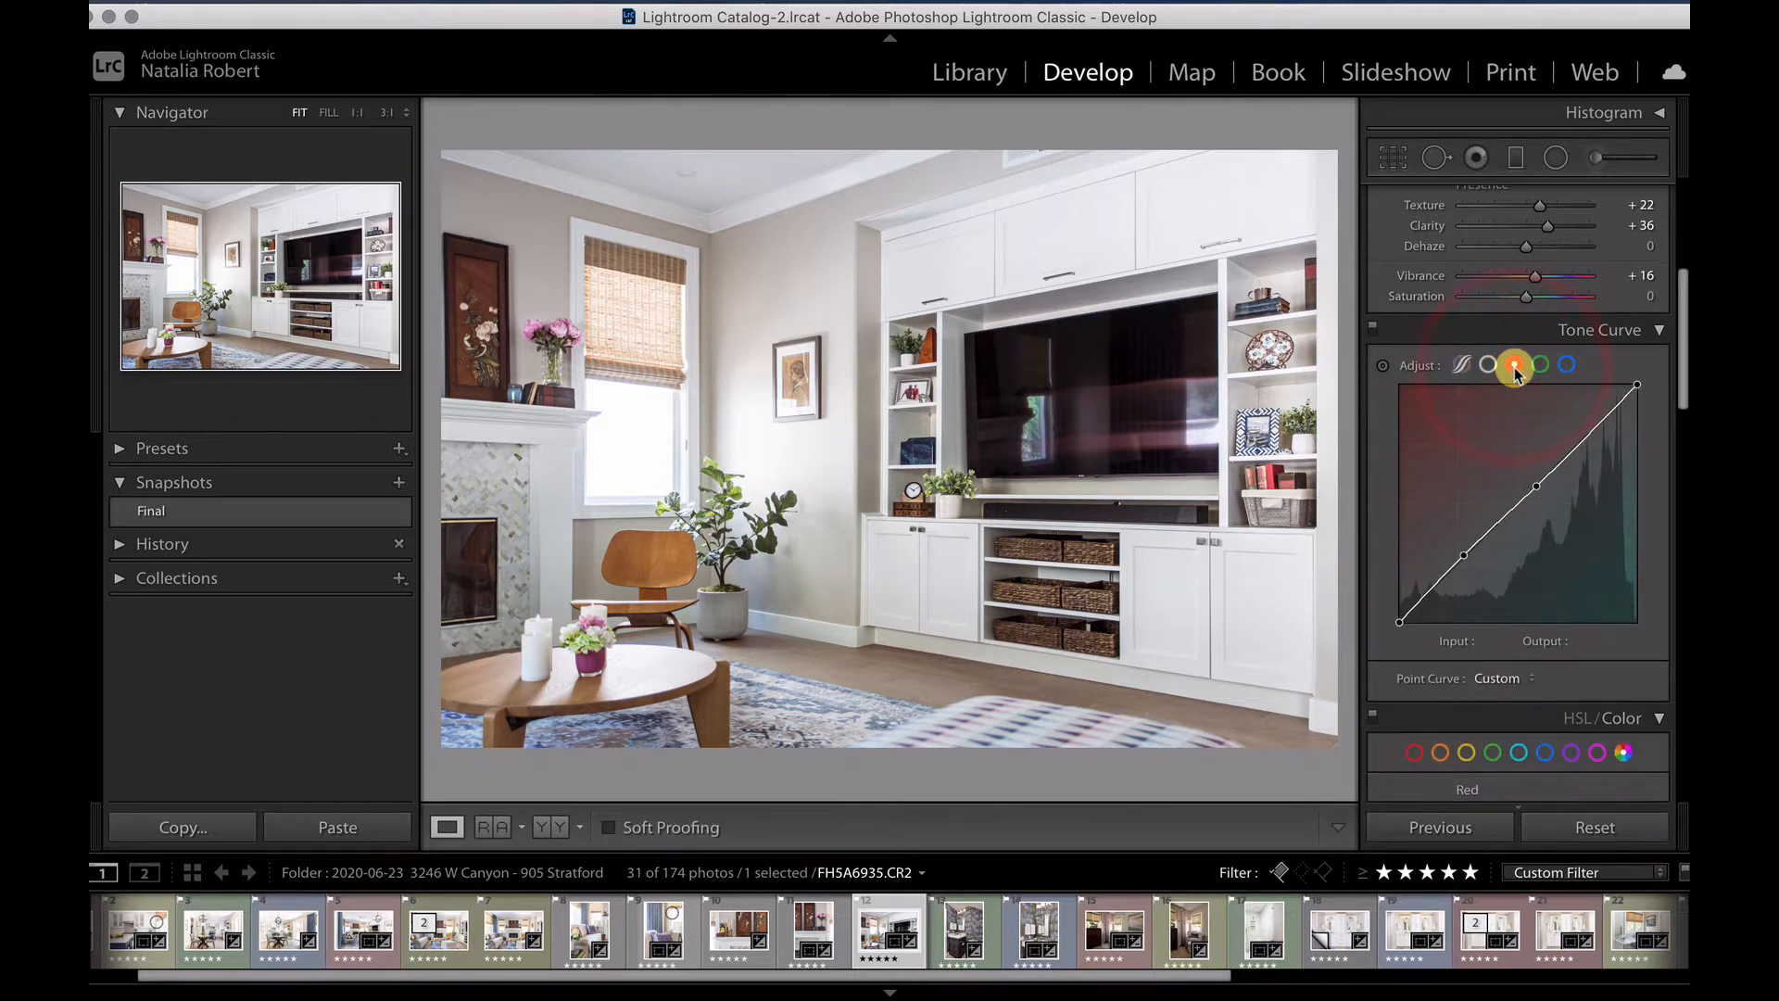
left_click(1459, 362)
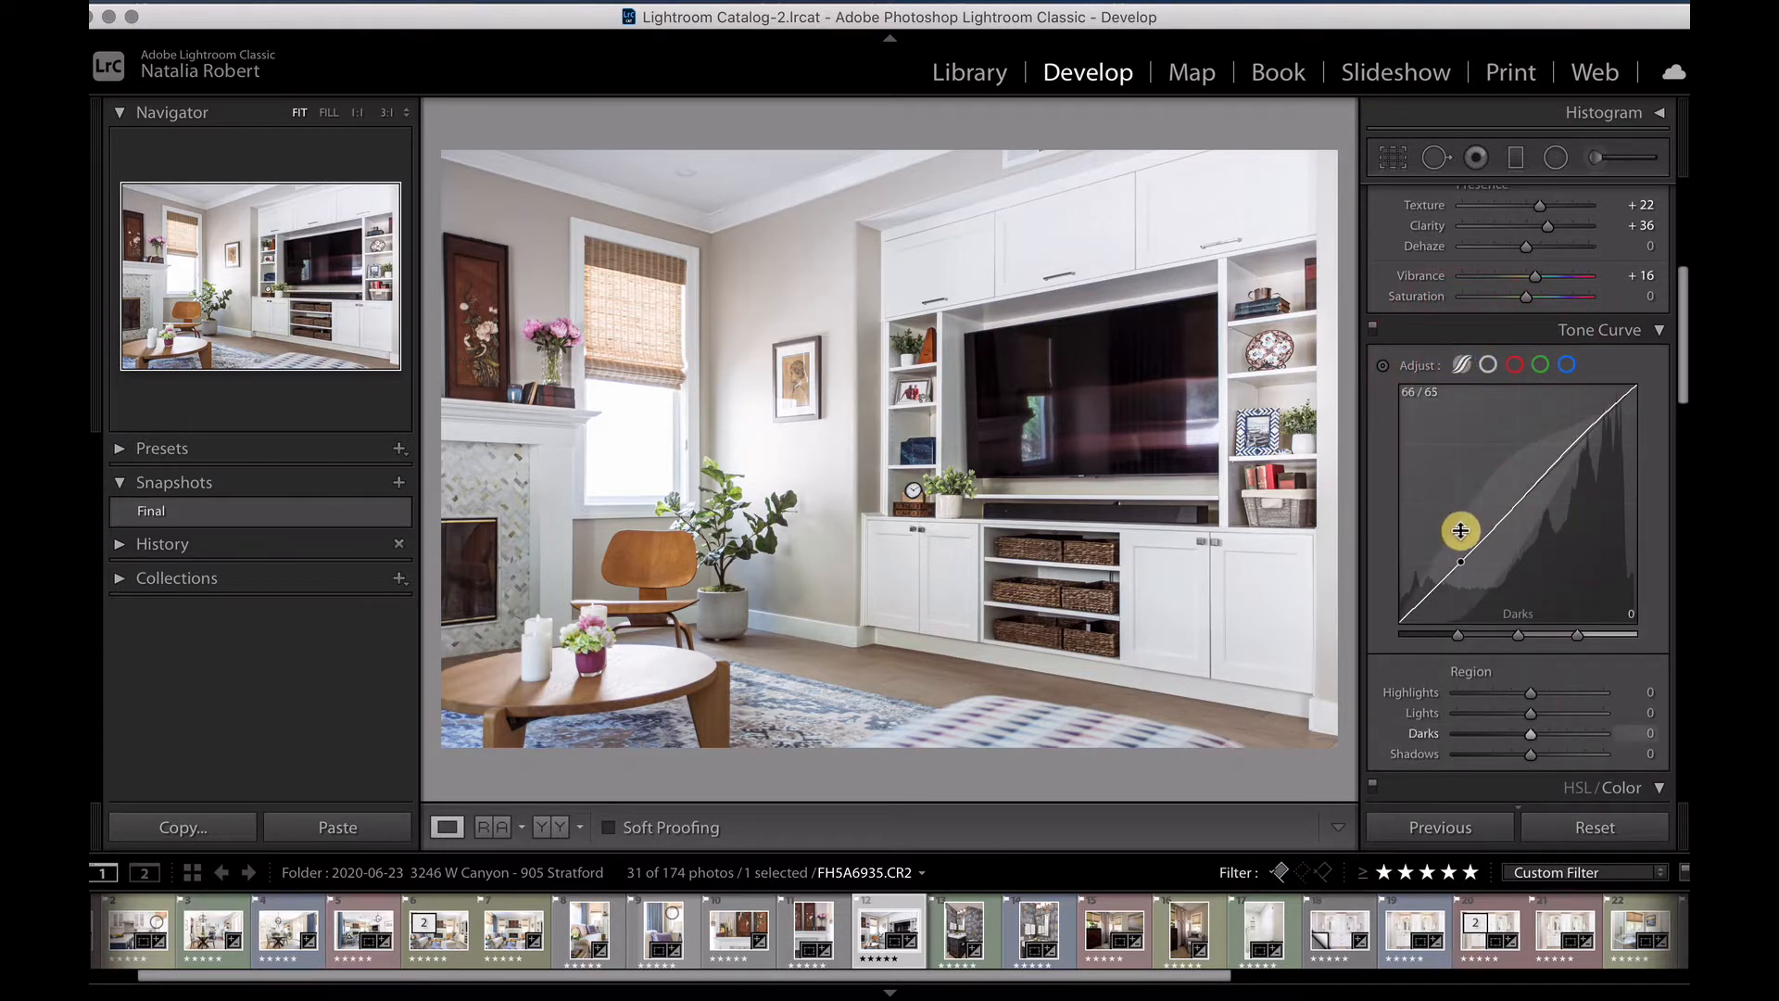
left_click_drag(1460, 562, 1456, 537)
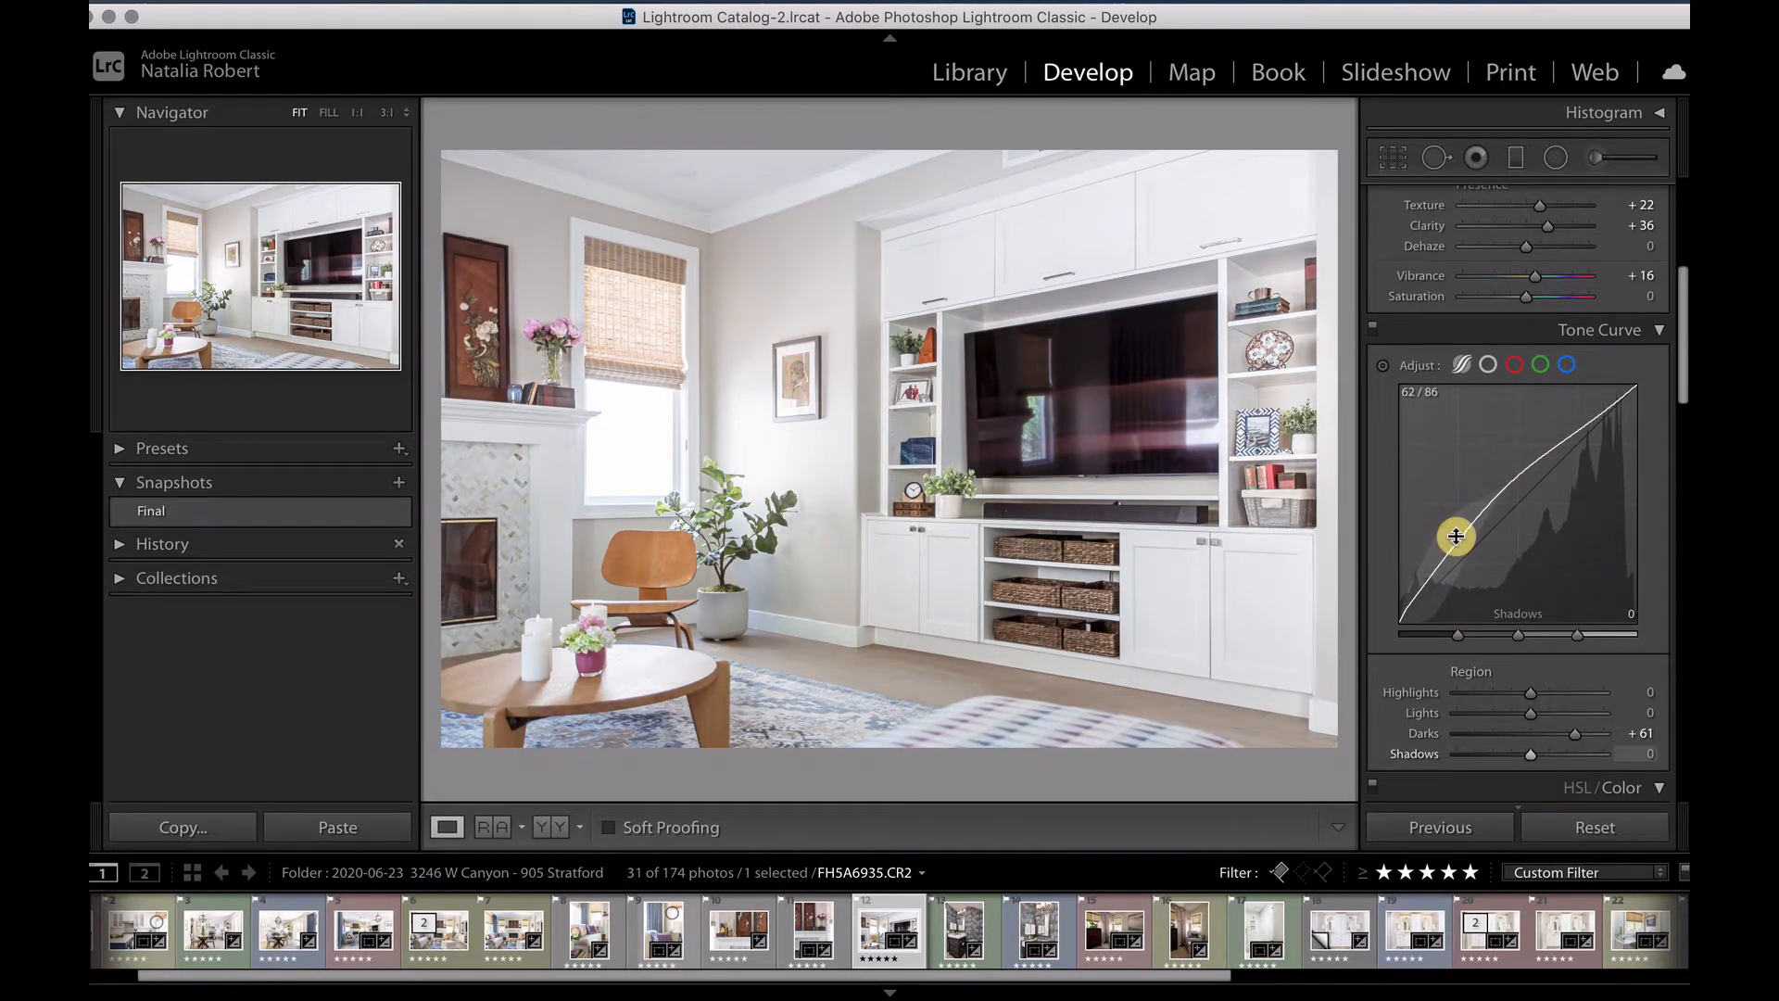
left_click_drag(1456, 536, 1465, 516)
left_click_drag(1525, 461, 1526, 485)
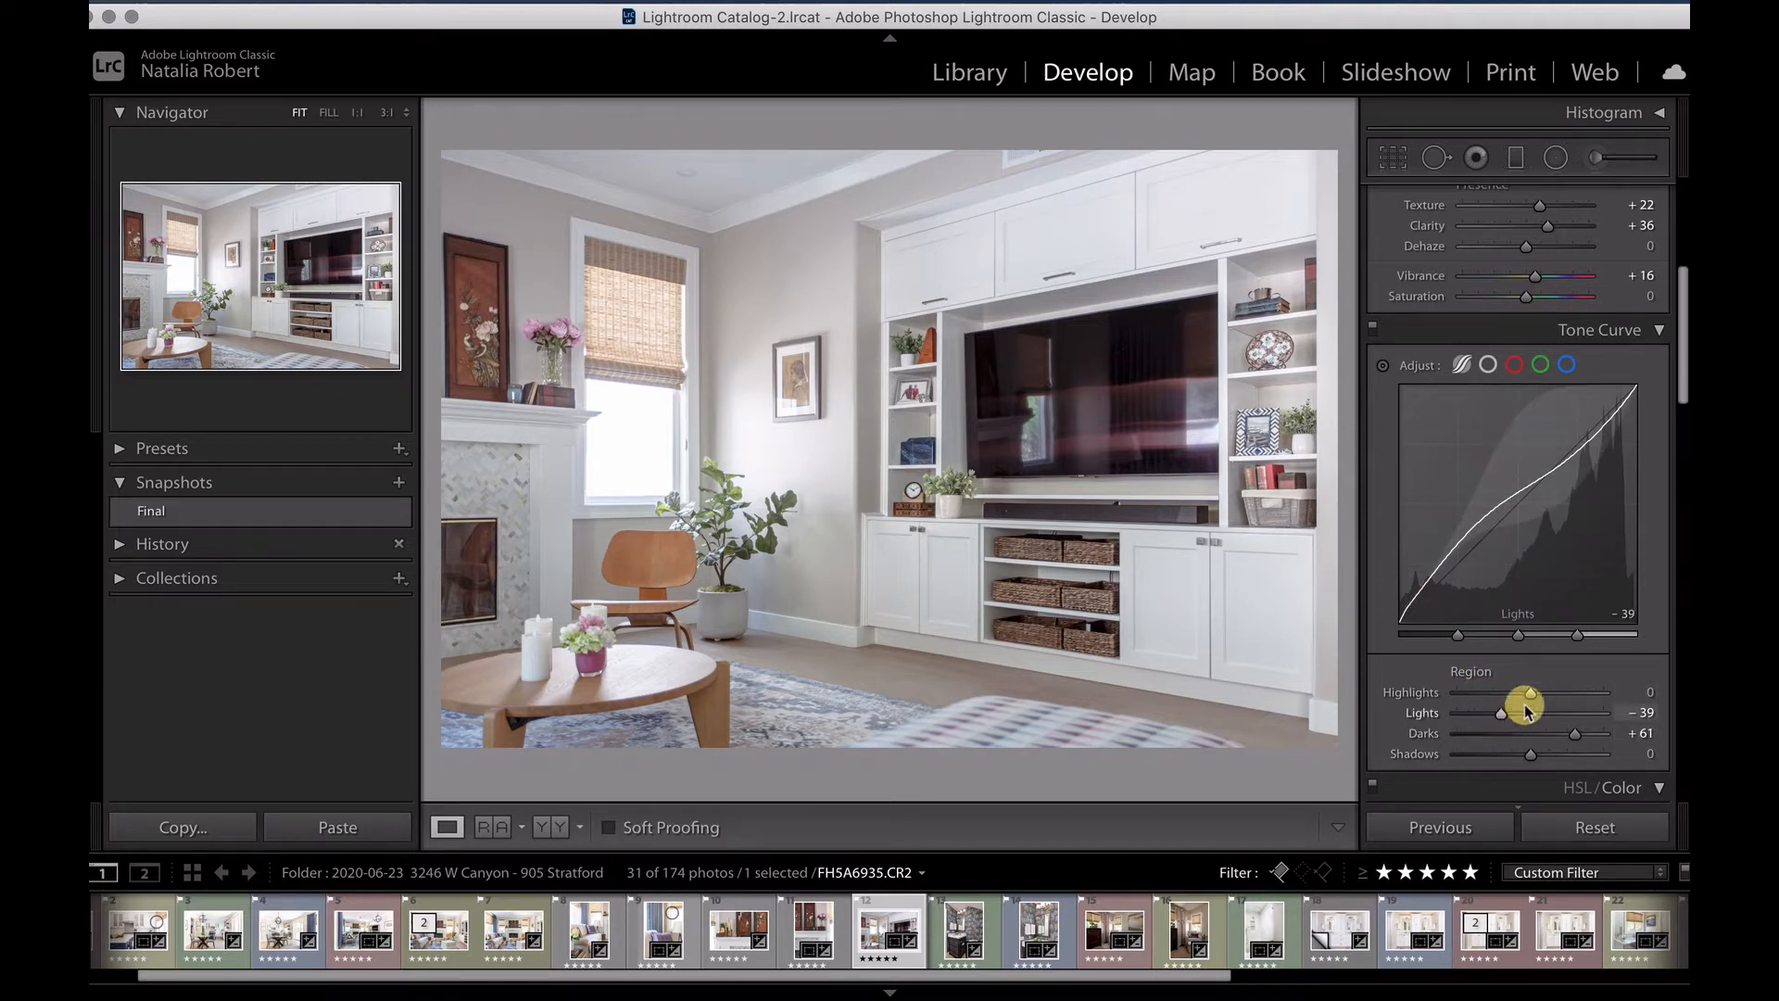
left_click_drag(1456, 634, 1552, 635)
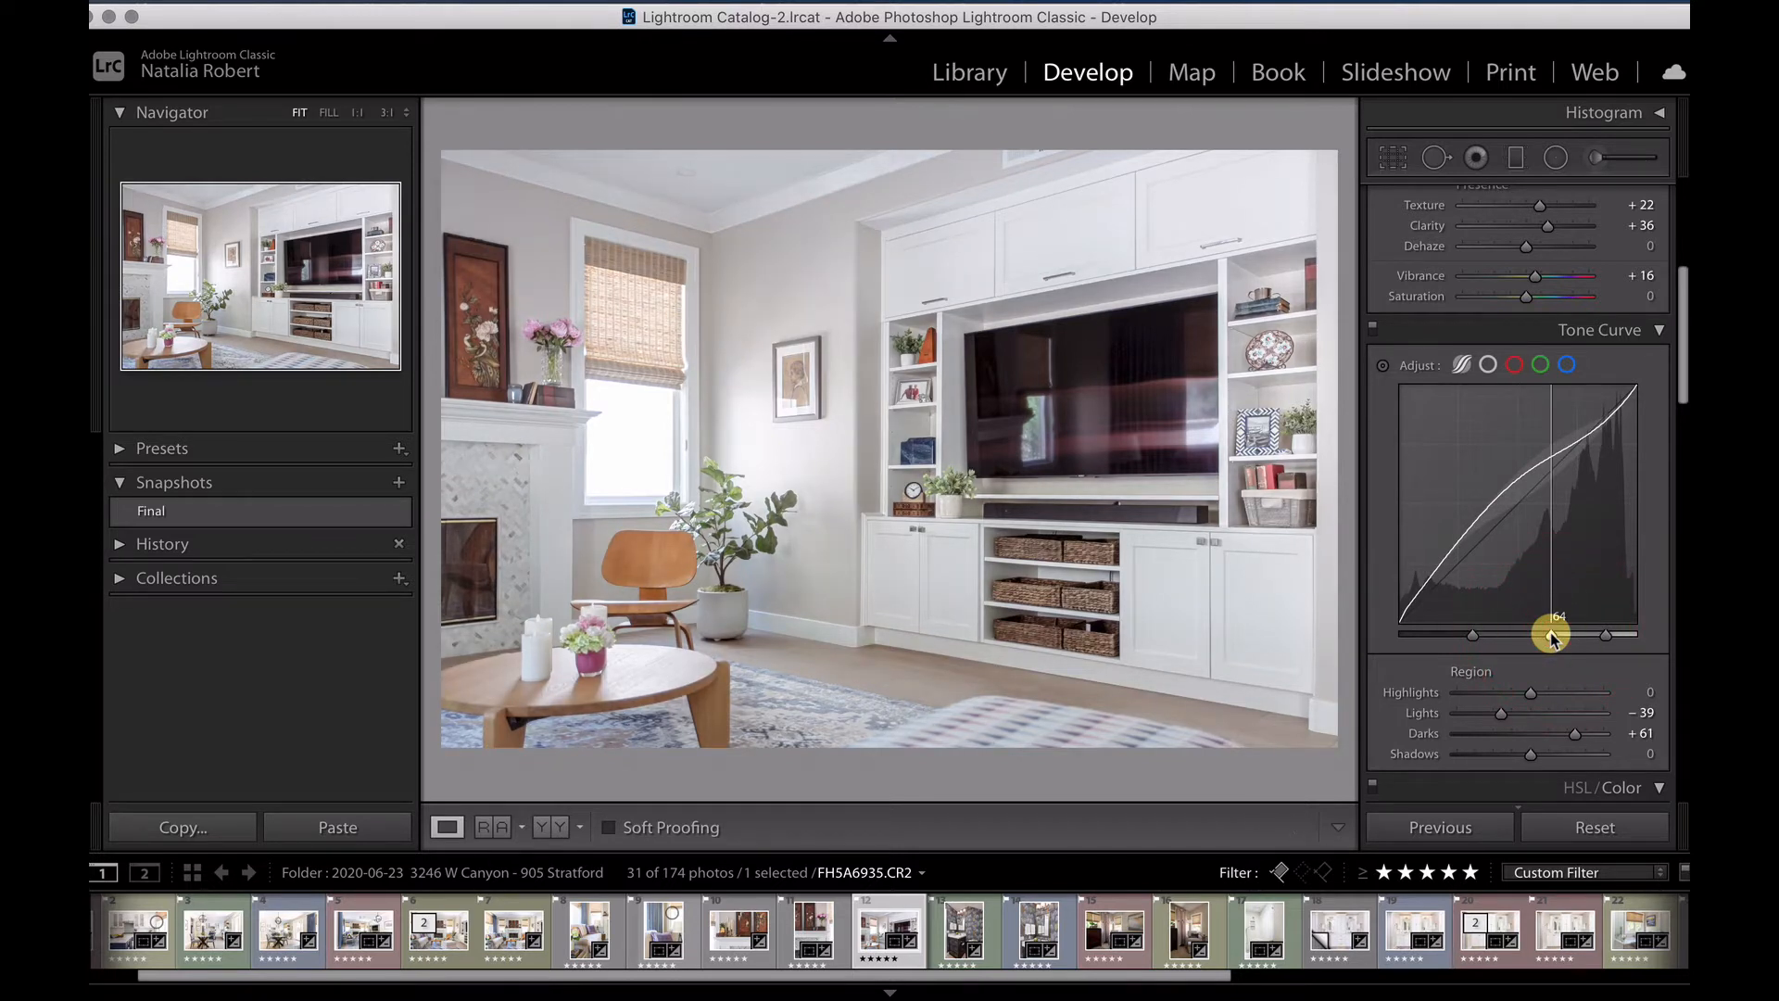
- Reshape the point curve: raise the midtone point to input 112, output 139, the shadow point to input 42, output 49, and lift the black endpoint
left_click(1487, 364)
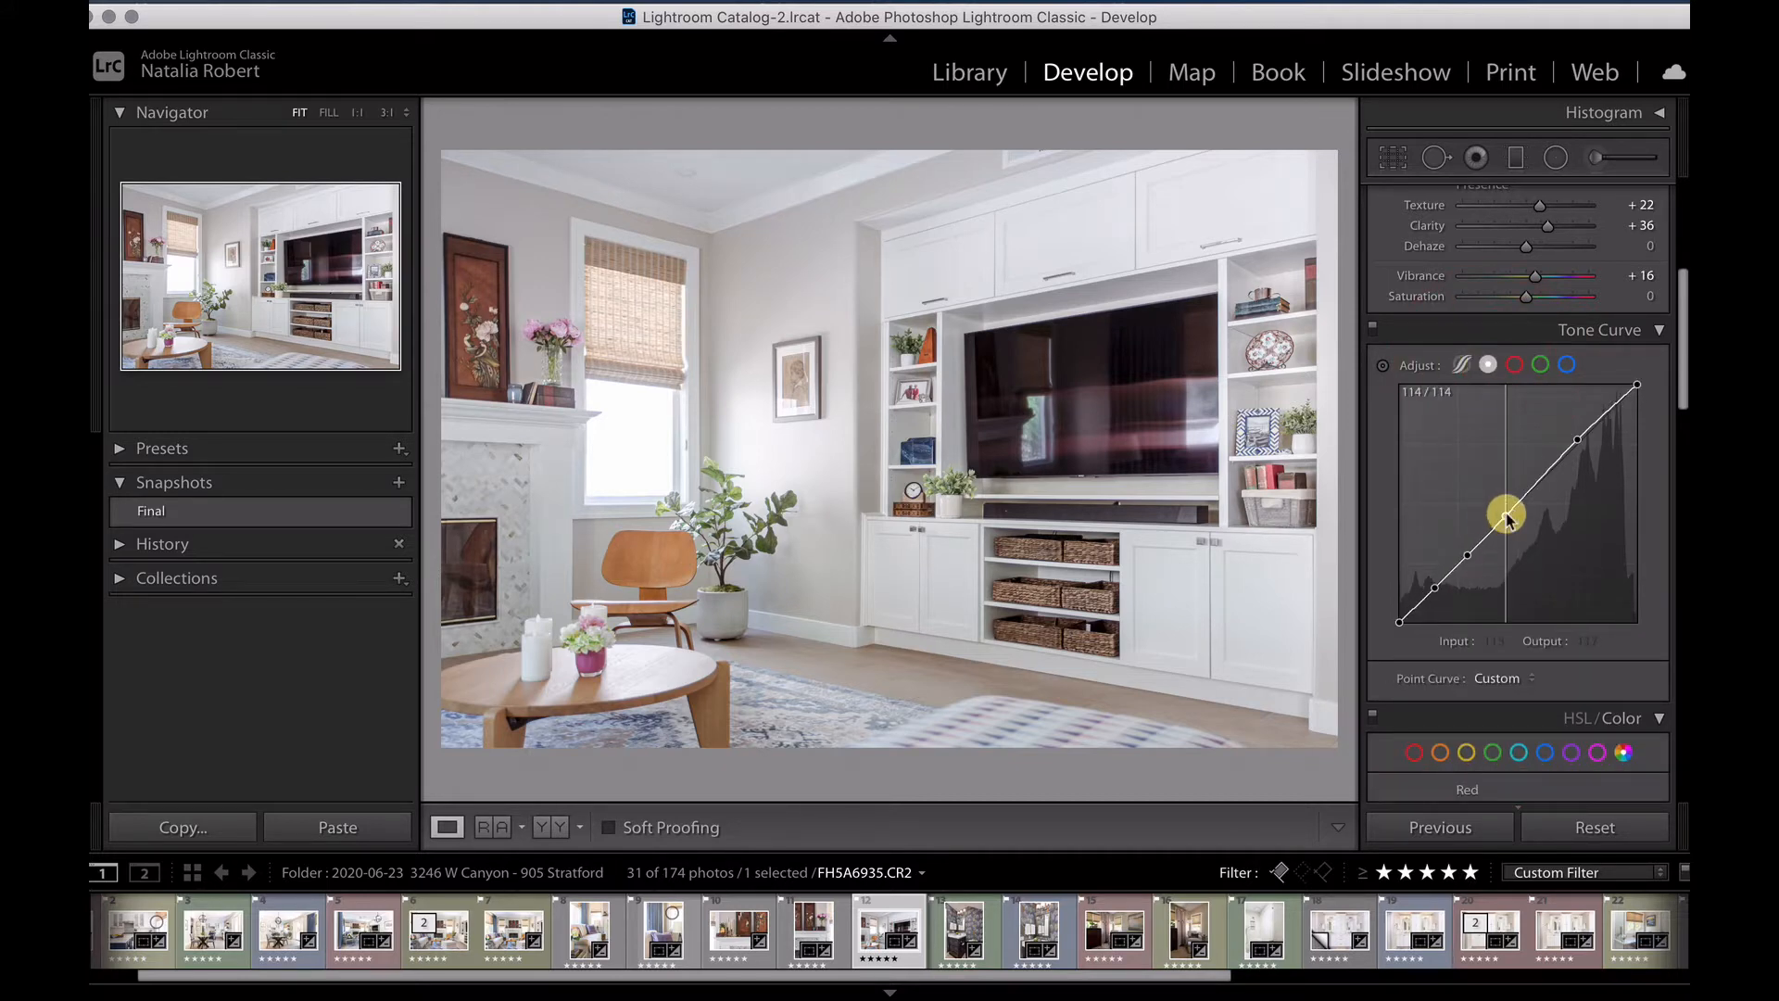
mouse_move(1506, 516)
left_mouse_down()
mouse_move(1496, 470)
mouse_move(1499, 491)
left_mouse_up()
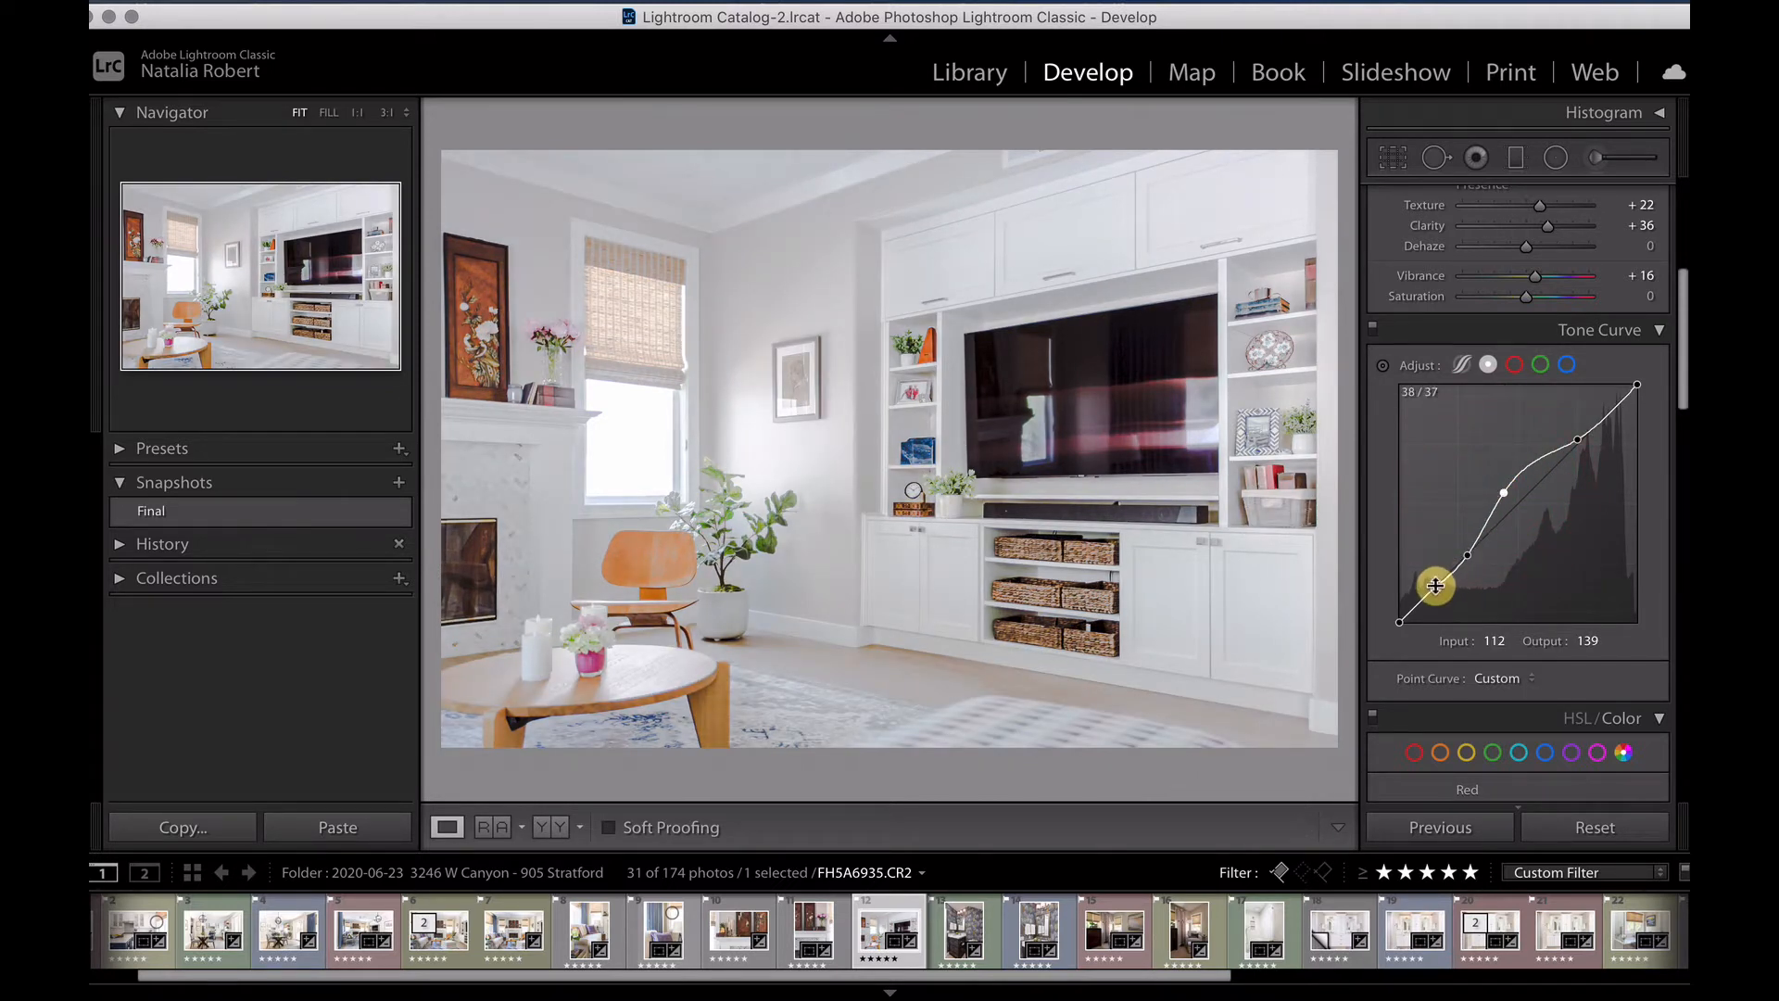
left_click_drag(1436, 585, 1433, 580)
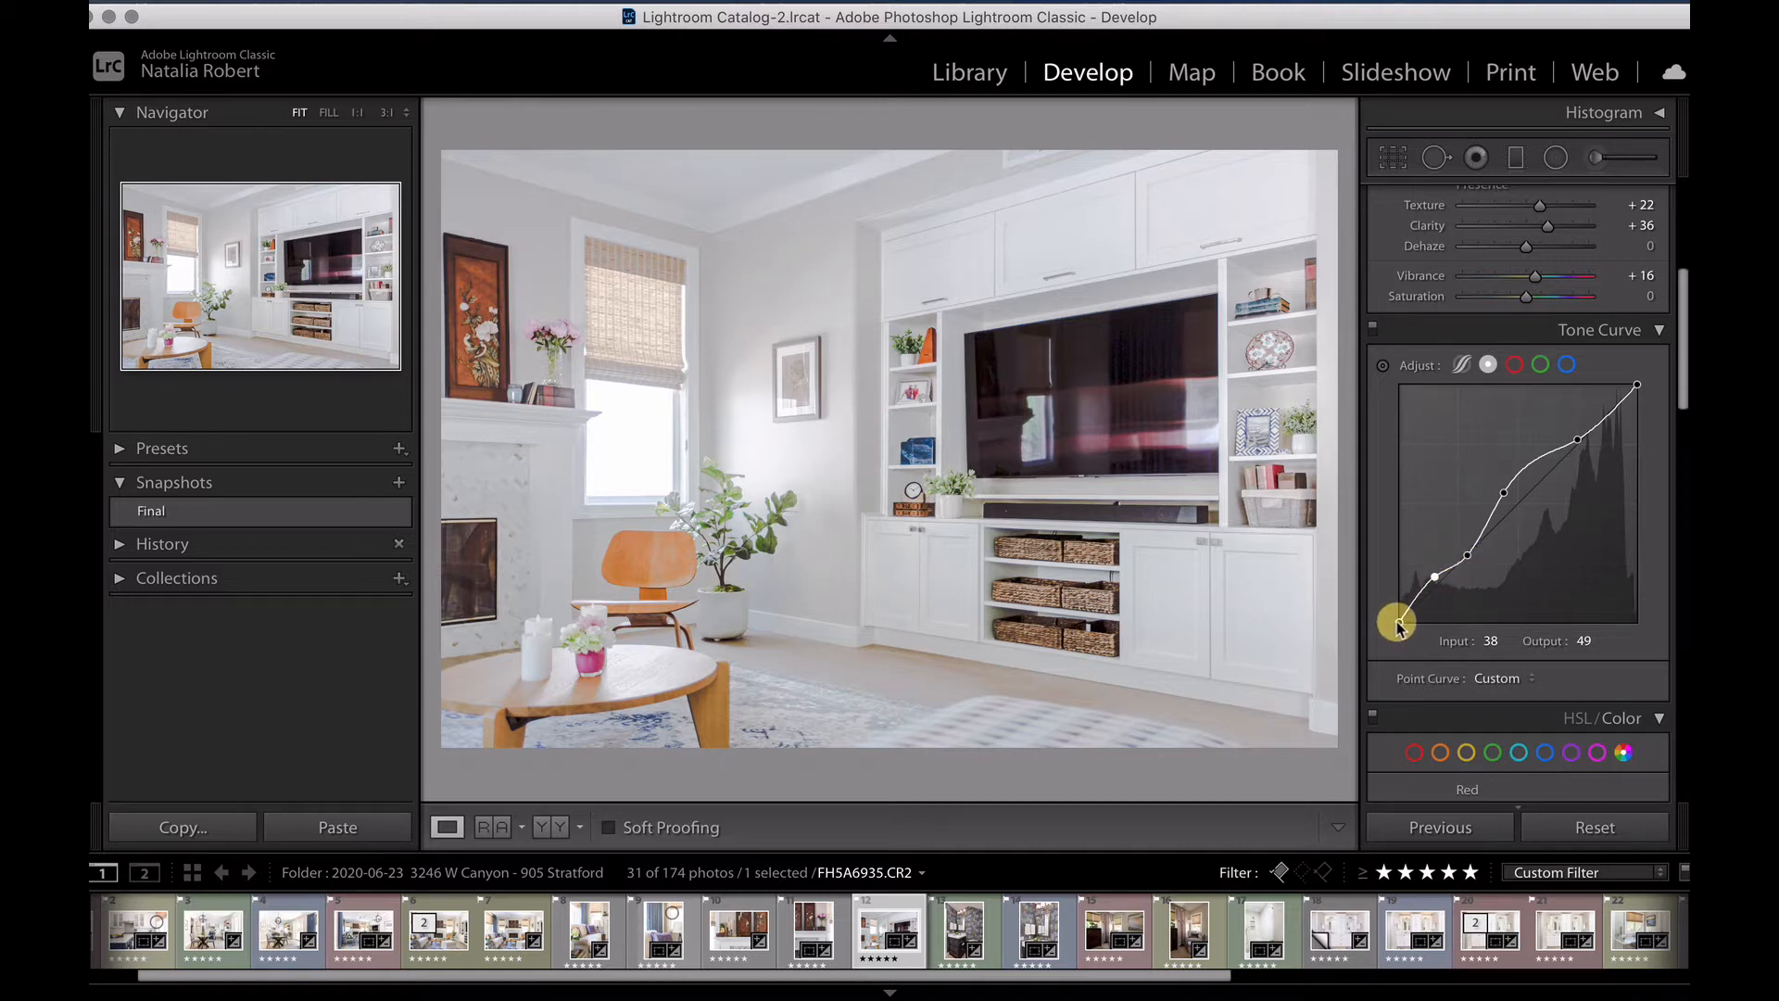
left_click_drag(1399, 624, 1400, 584)
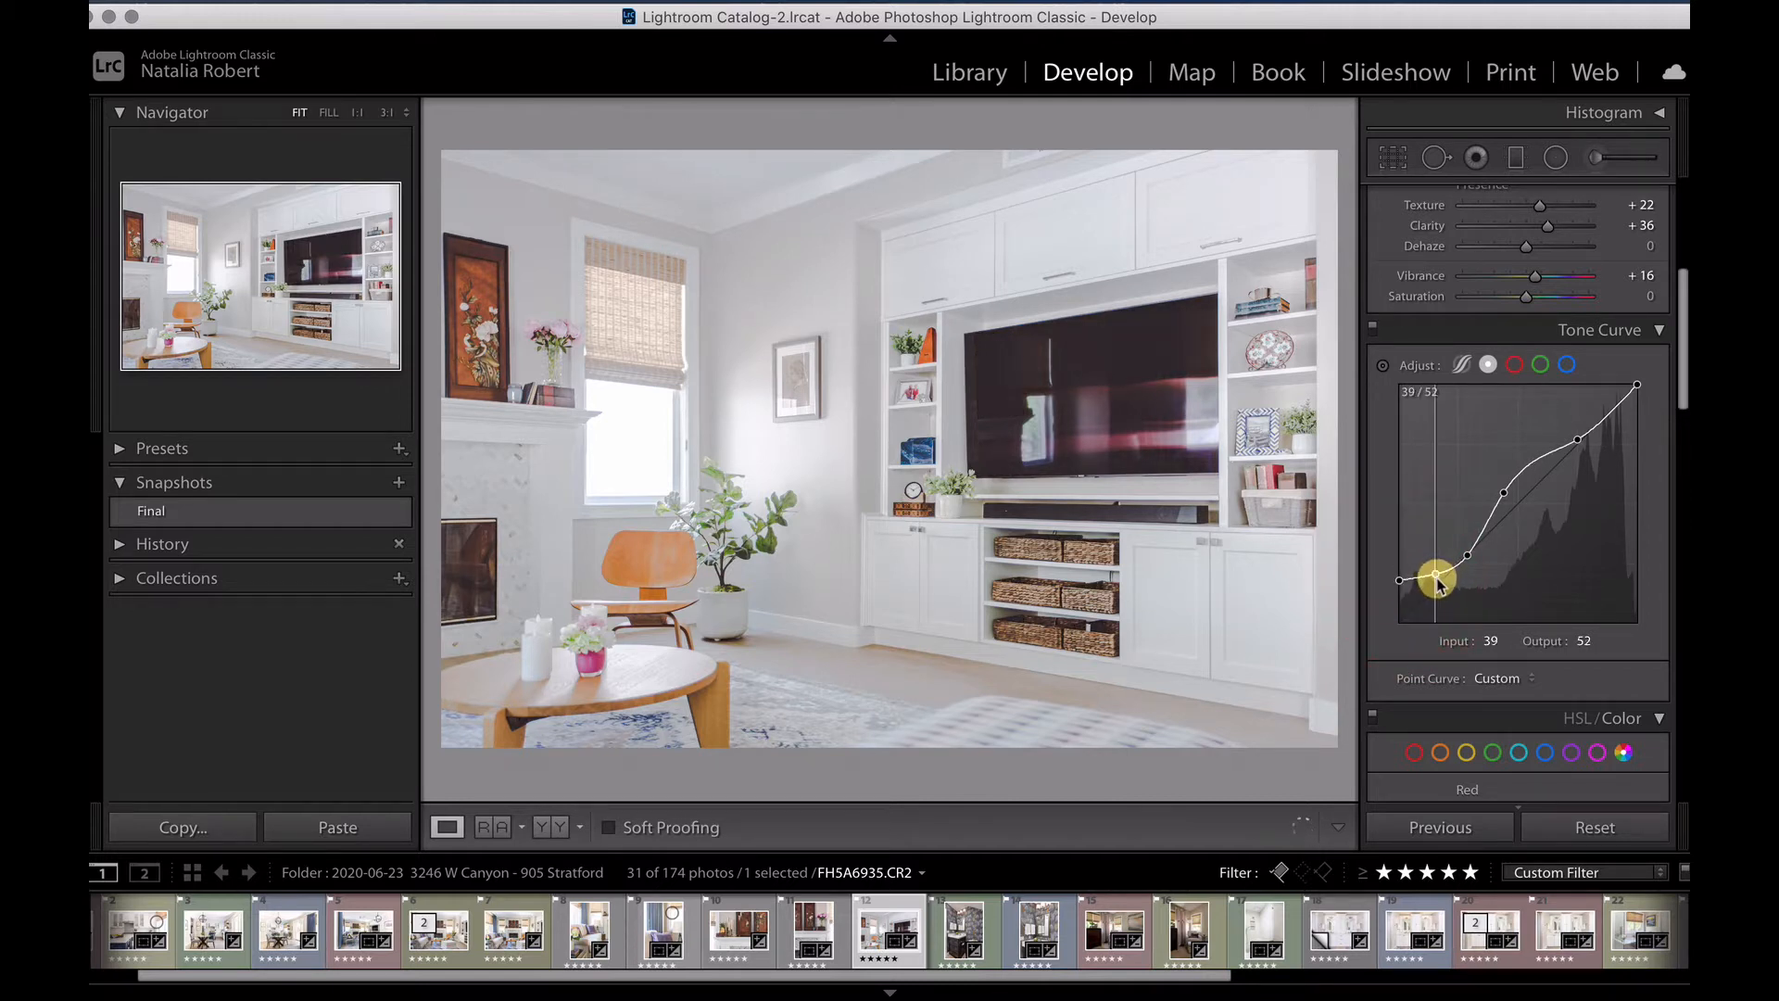
left_click(1434, 574)
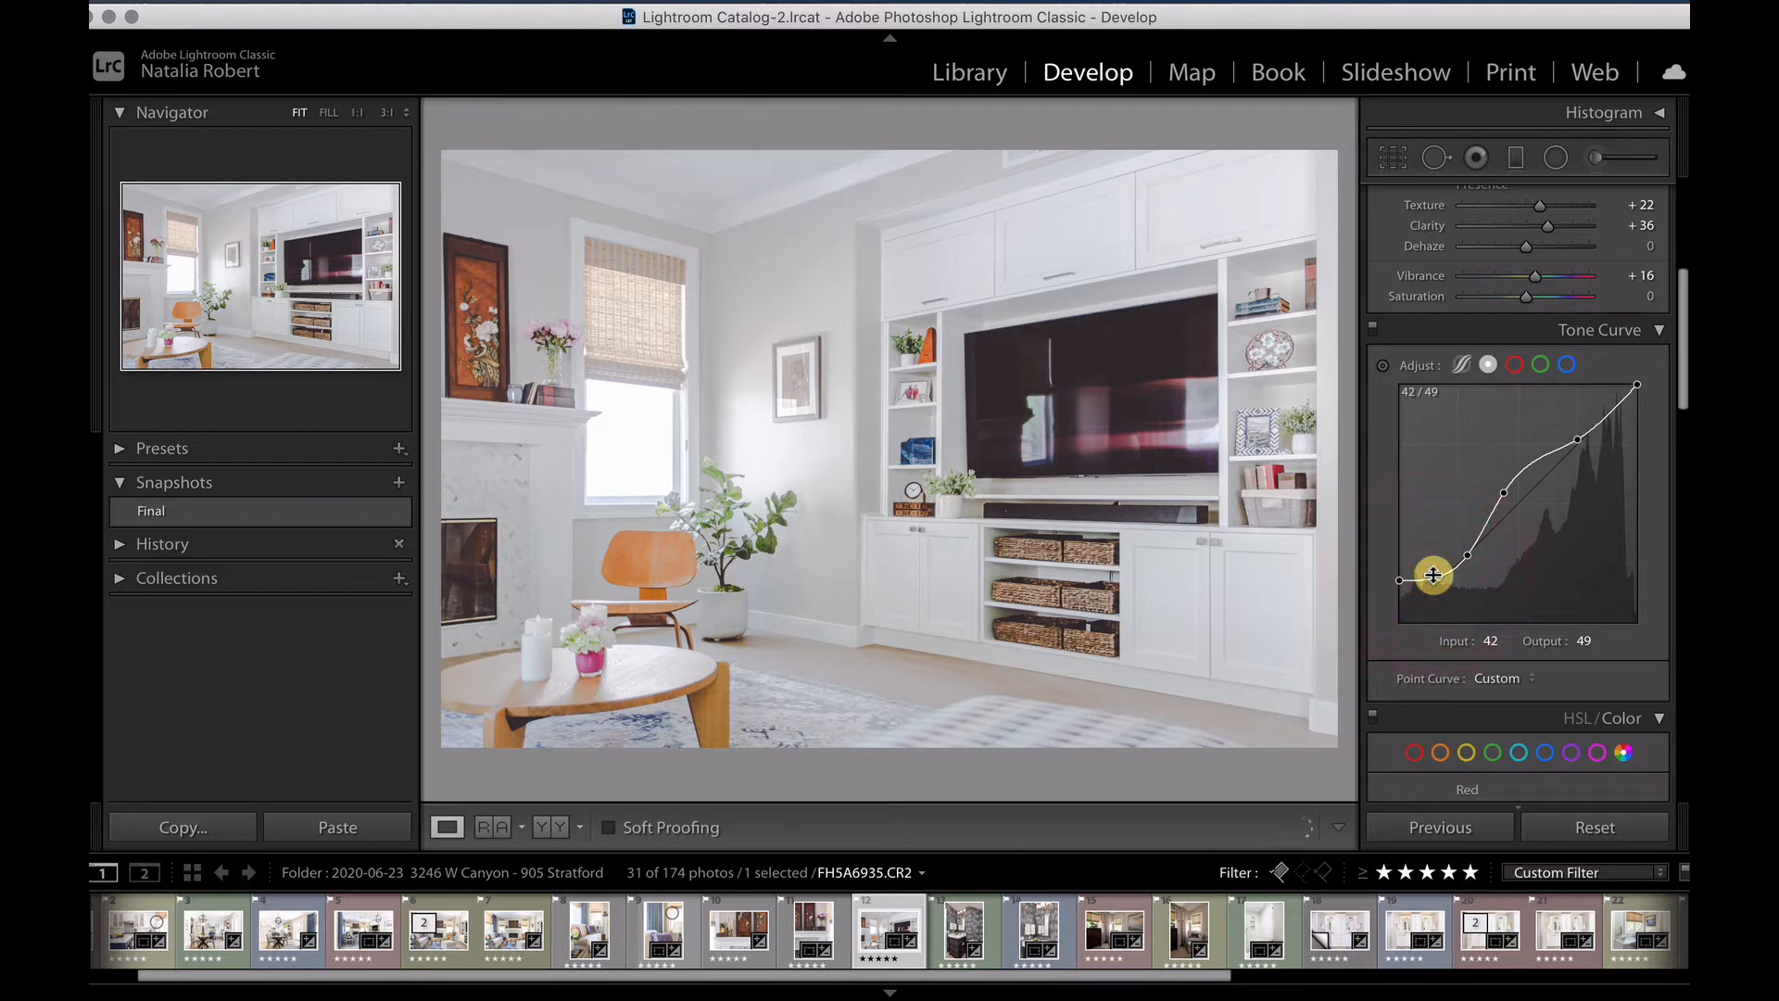
left_click(1529, 677)
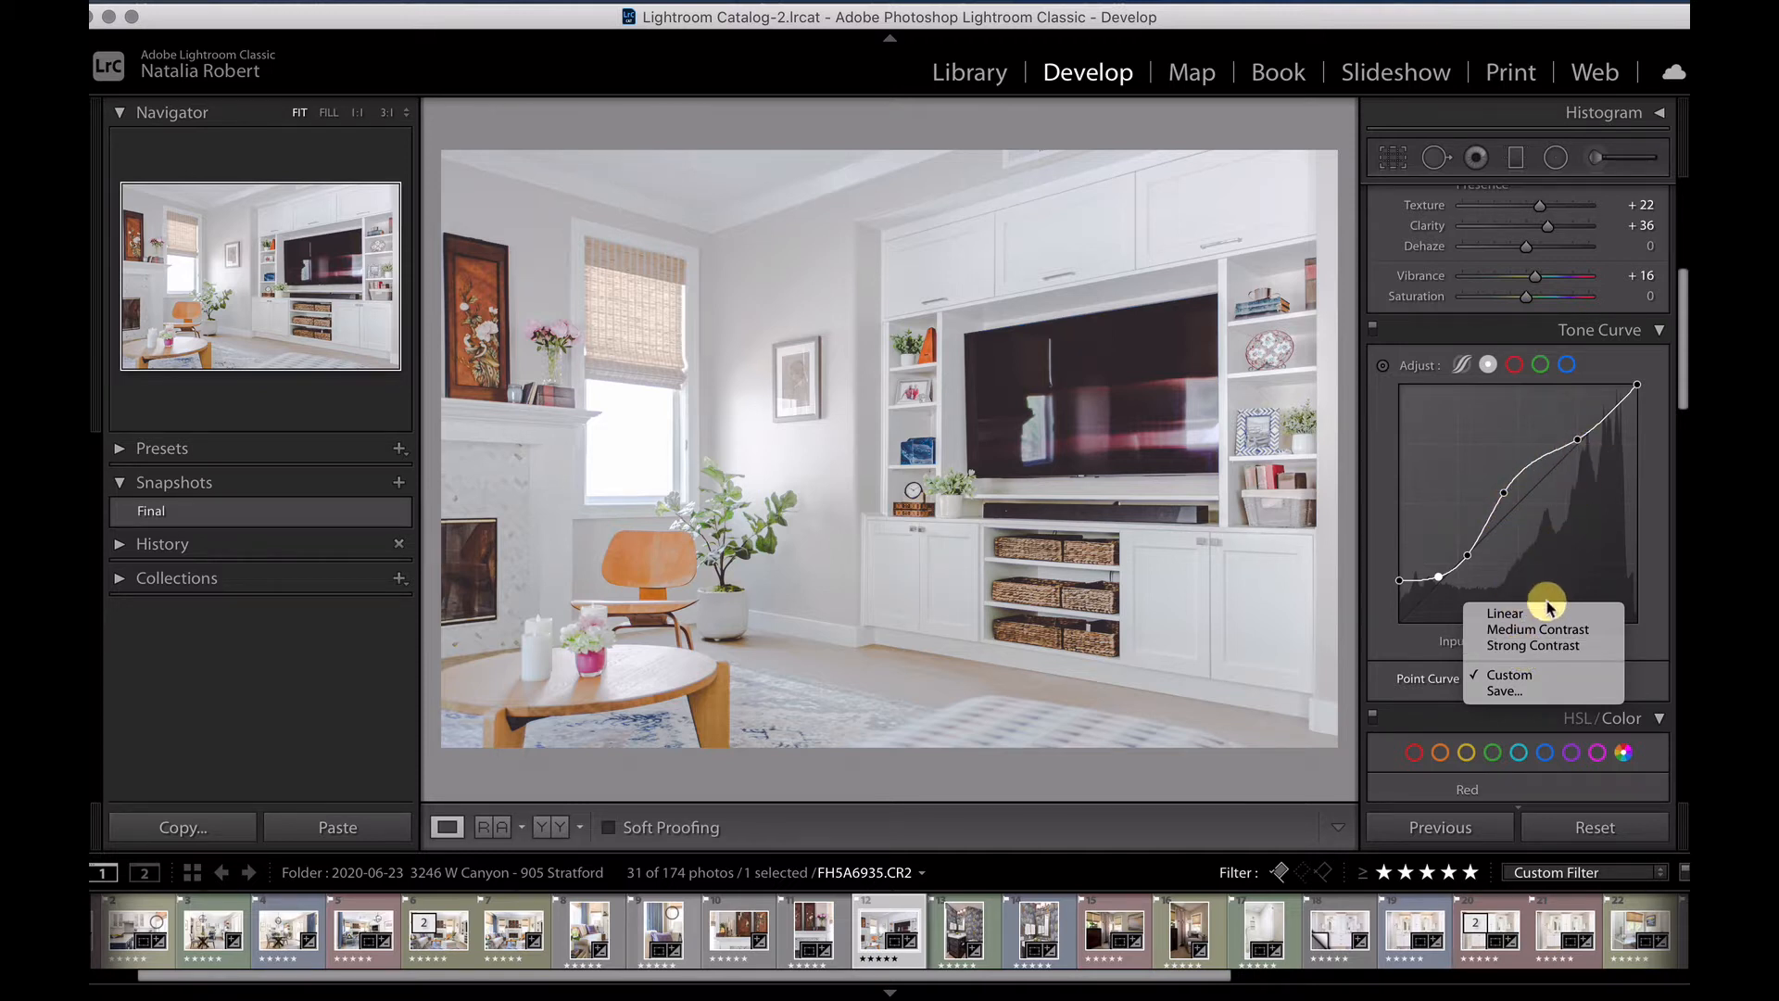
left_click(1521, 693)
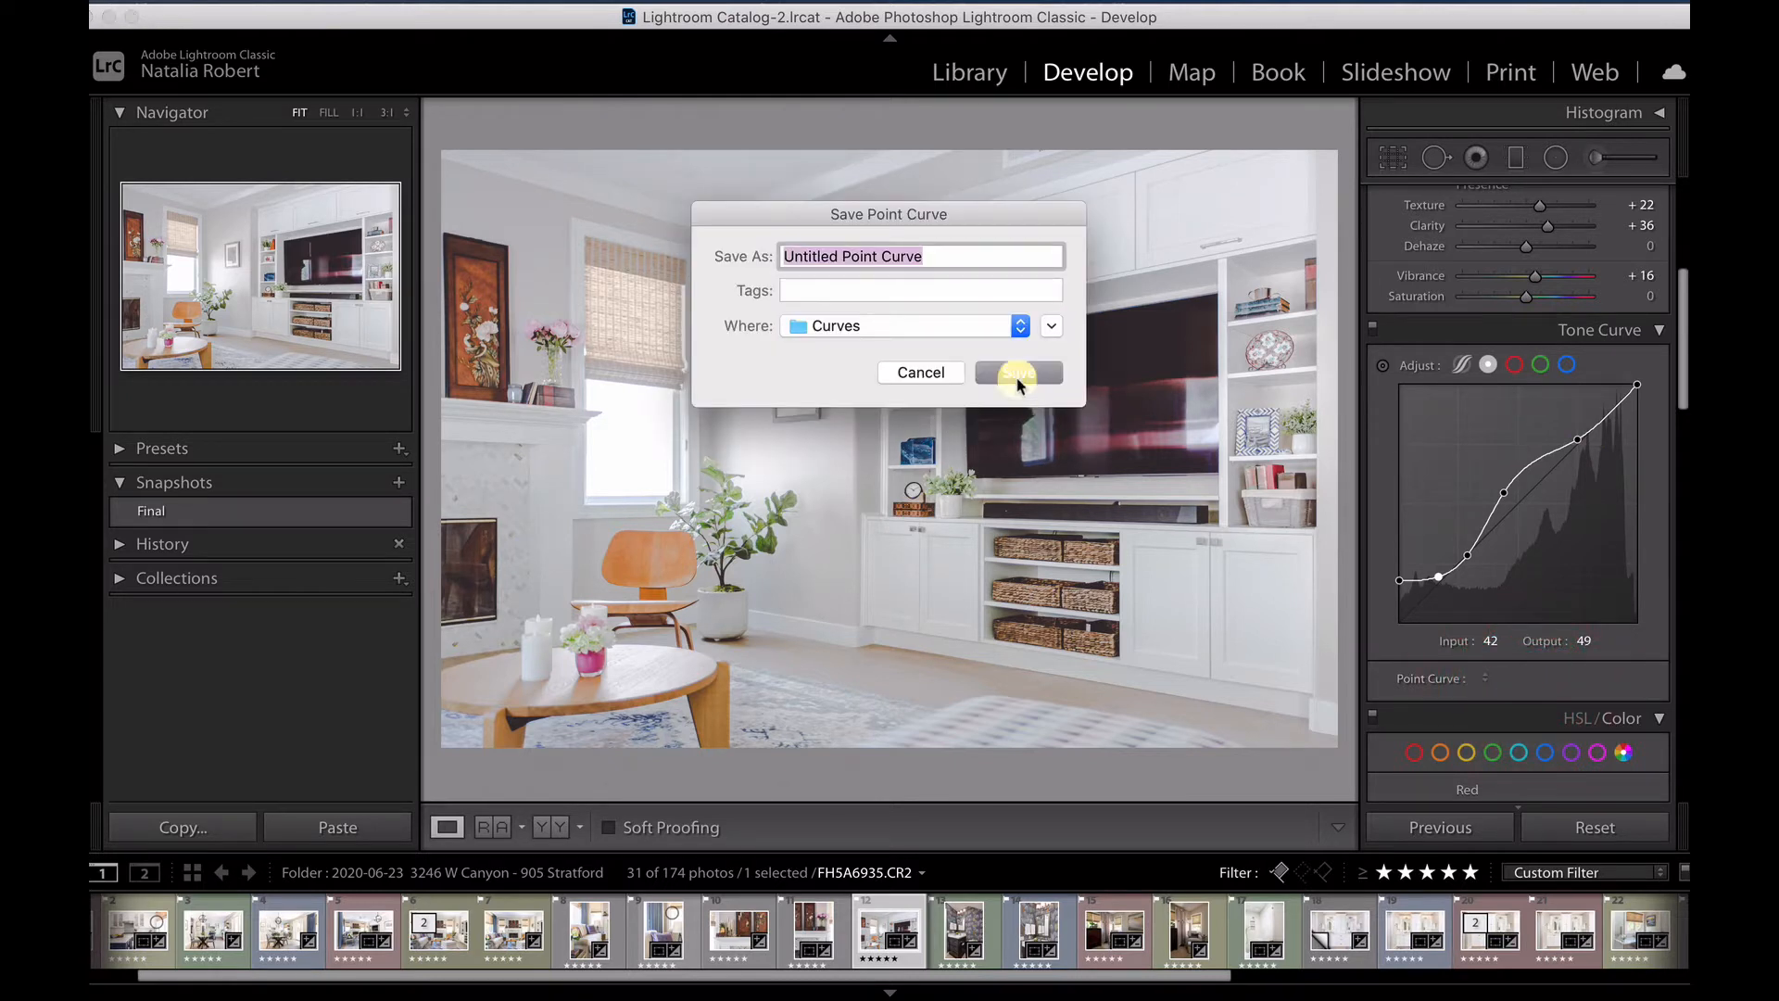
left_click(920, 372)
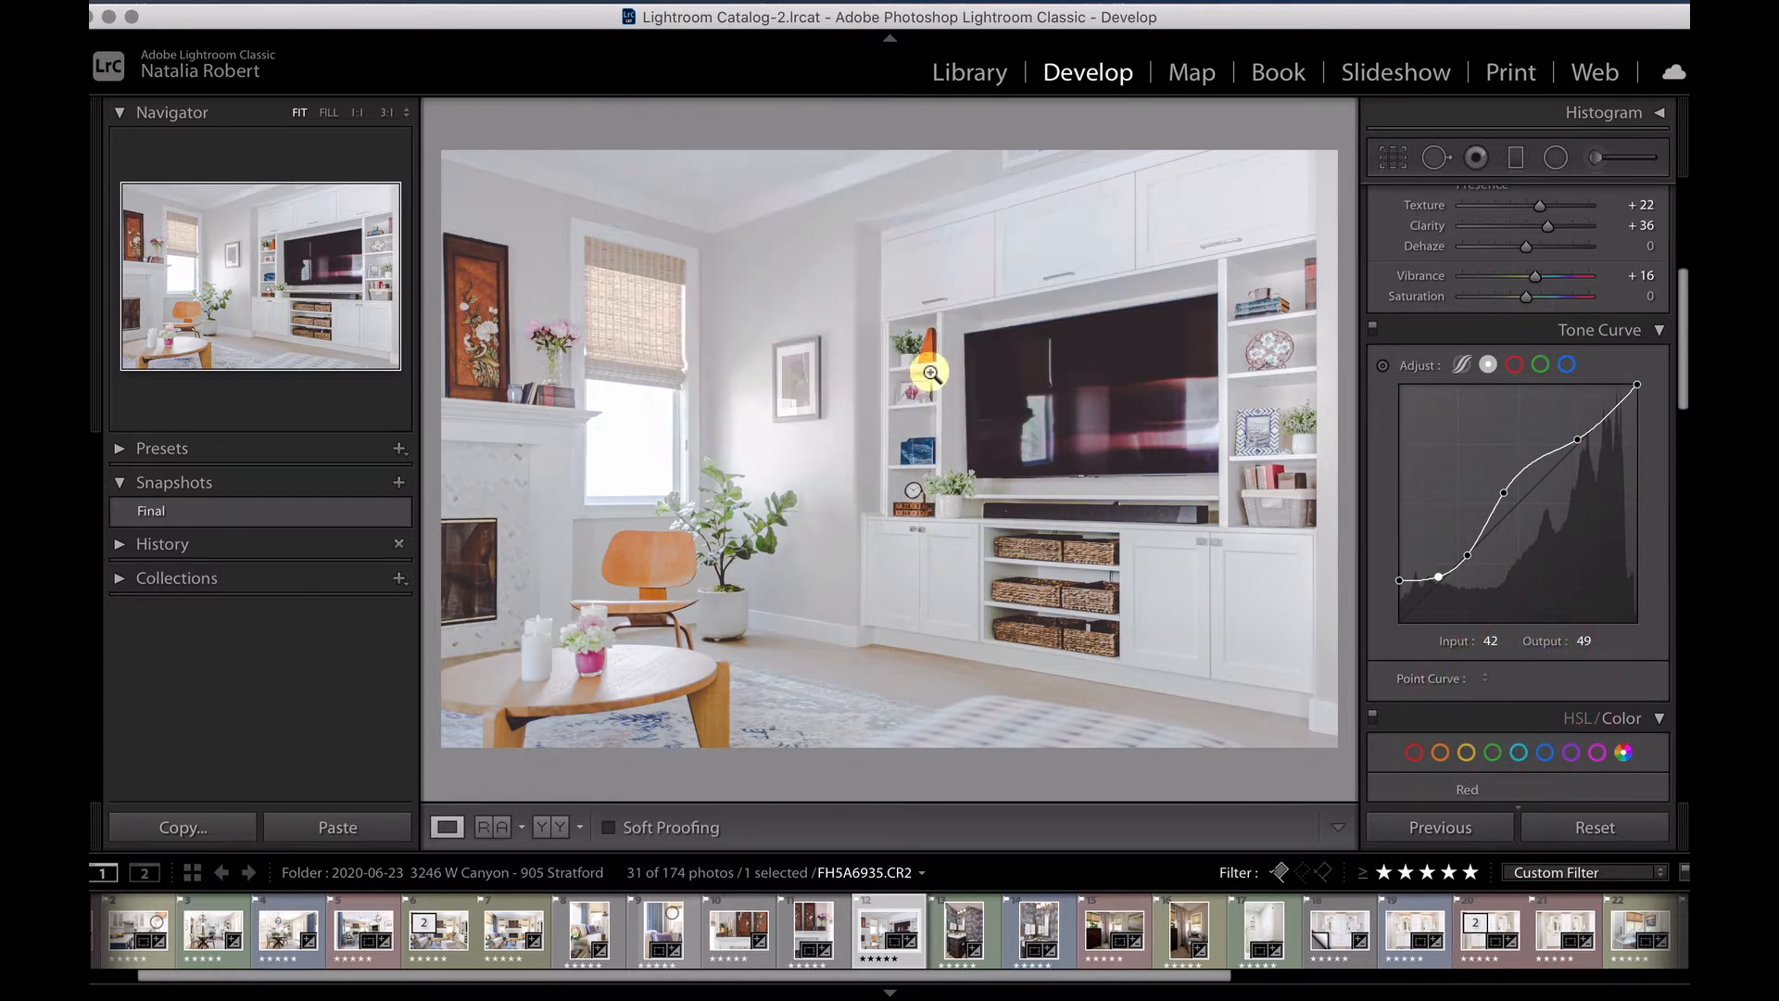
- Raise the highlights on the blue channel curve with a point at input 178, output 196
left_click(1515, 365)
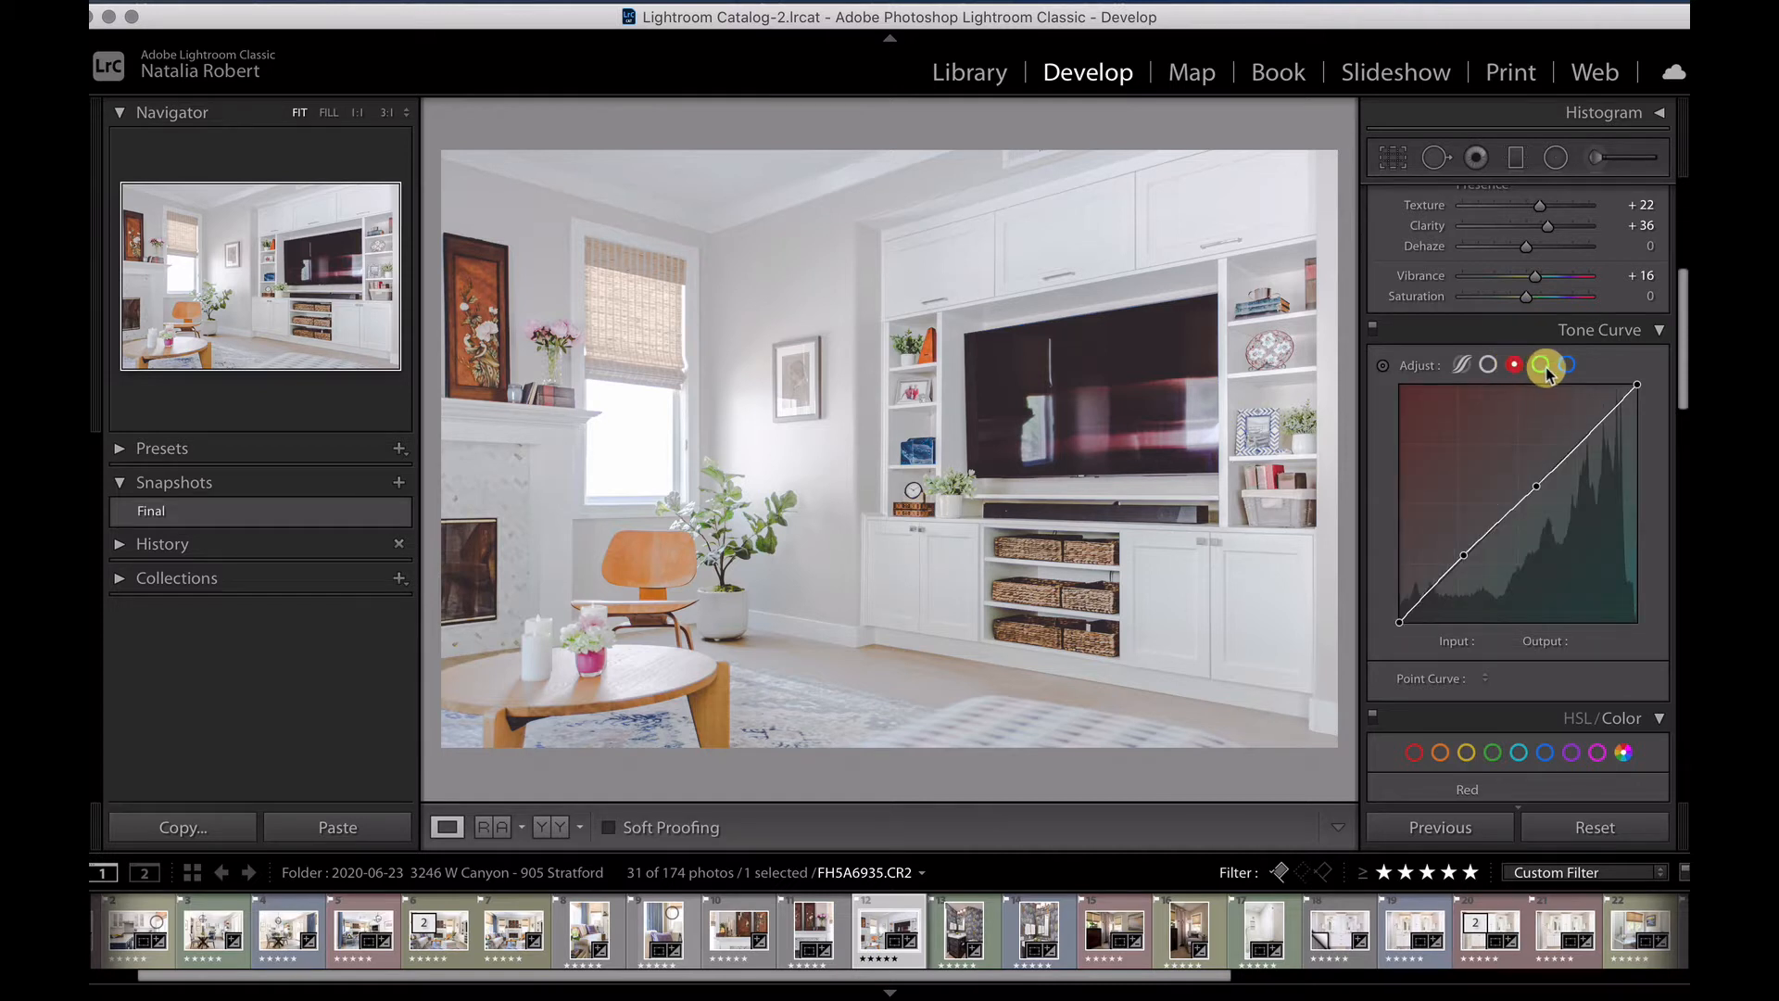
left_click(1540, 365)
left_click(1566, 366)
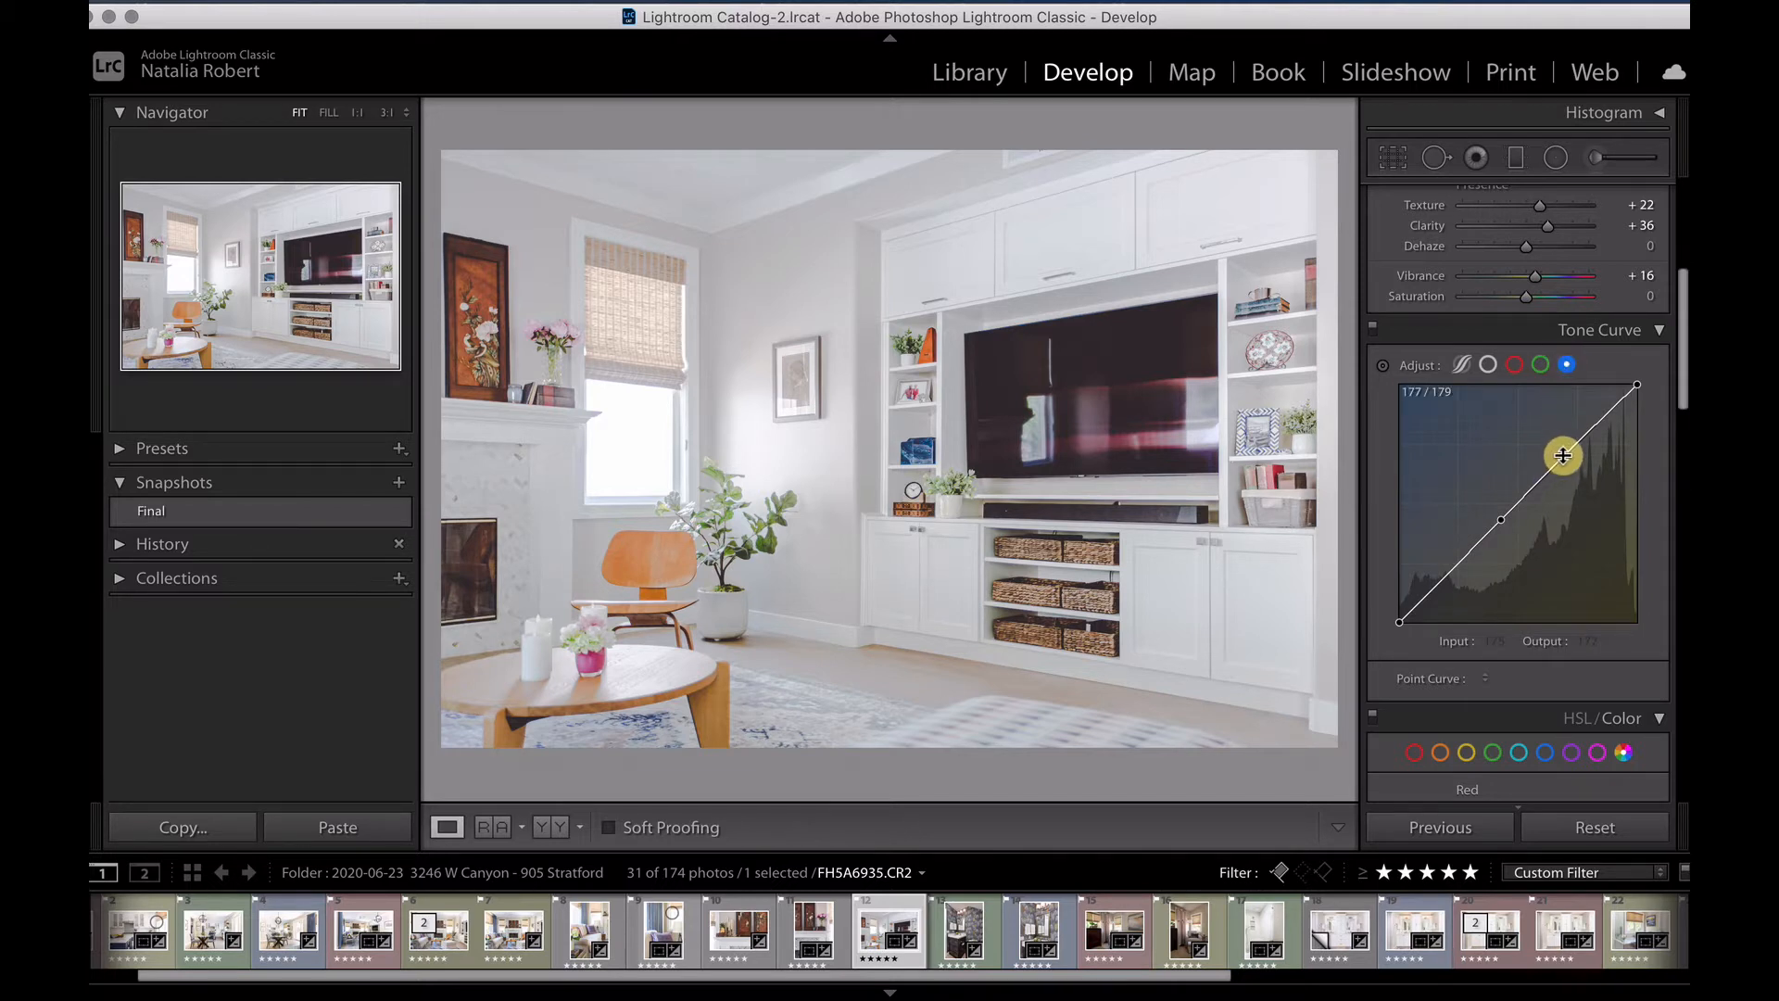
mouse_move(1564, 455)
left_mouse_down()
mouse_move(1535, 451)
mouse_move(1652, 460)
mouse_move(1542, 457)
mouse_move(1567, 445)
left_mouse_up()
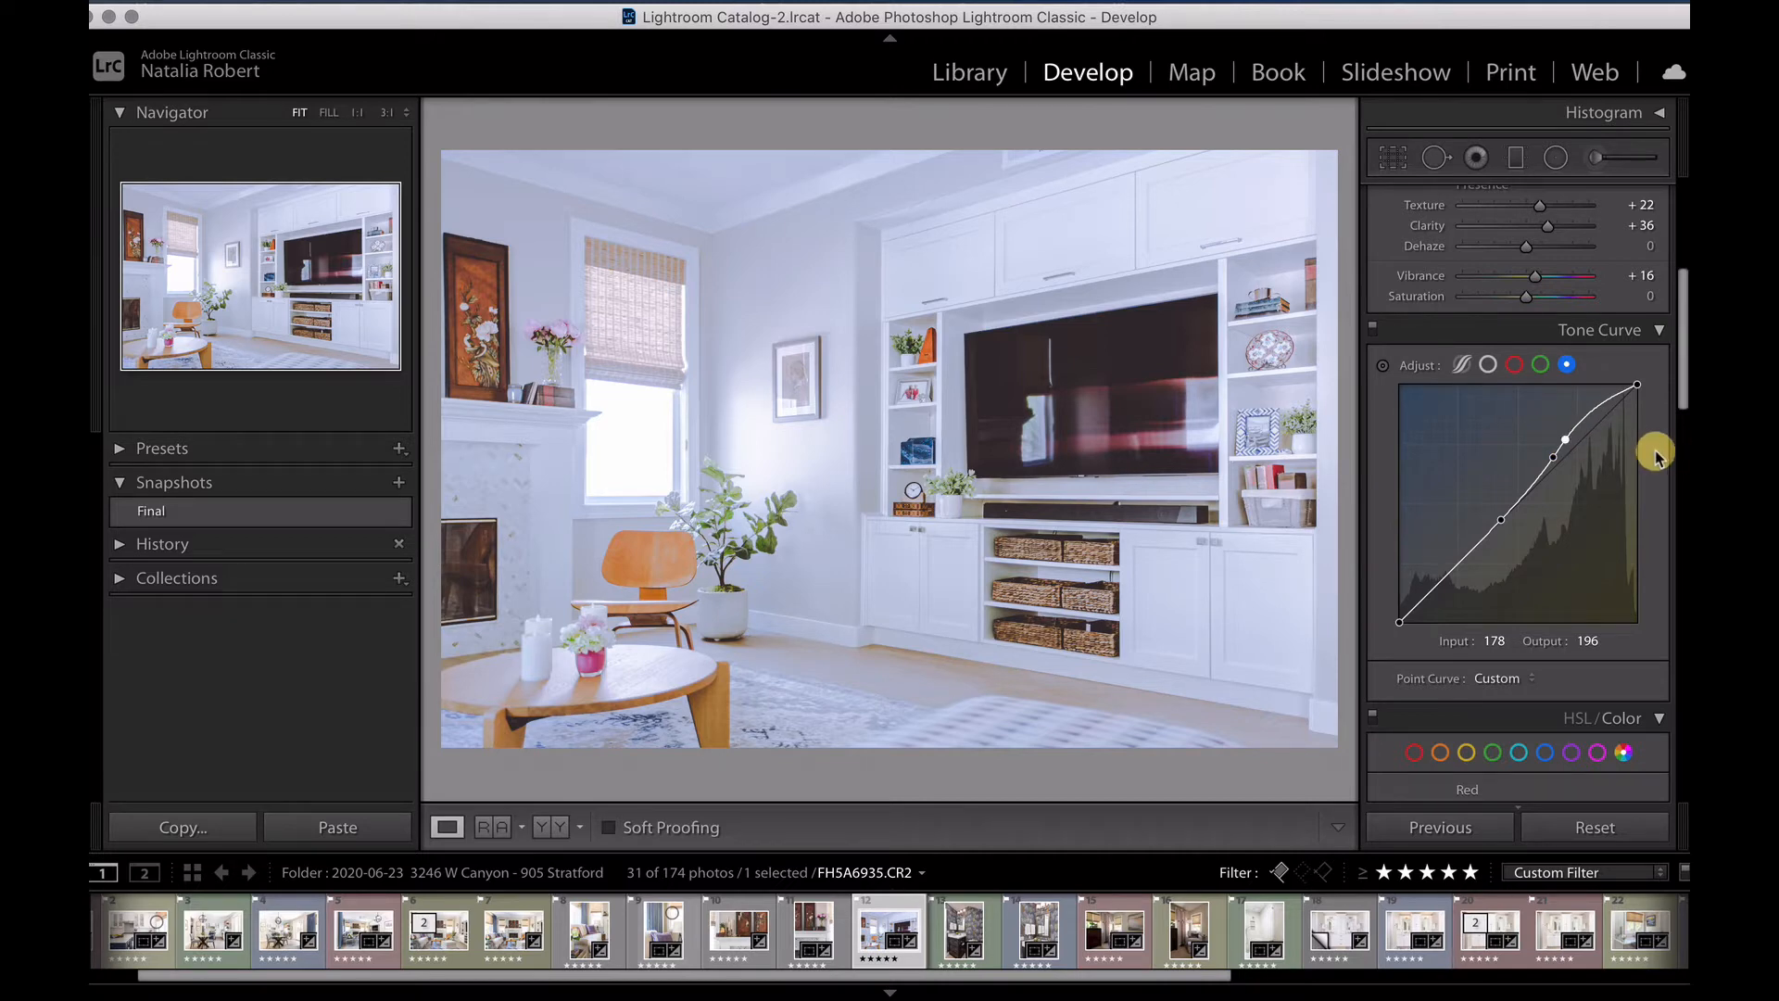
scroll(1654, 450, "up", 6)
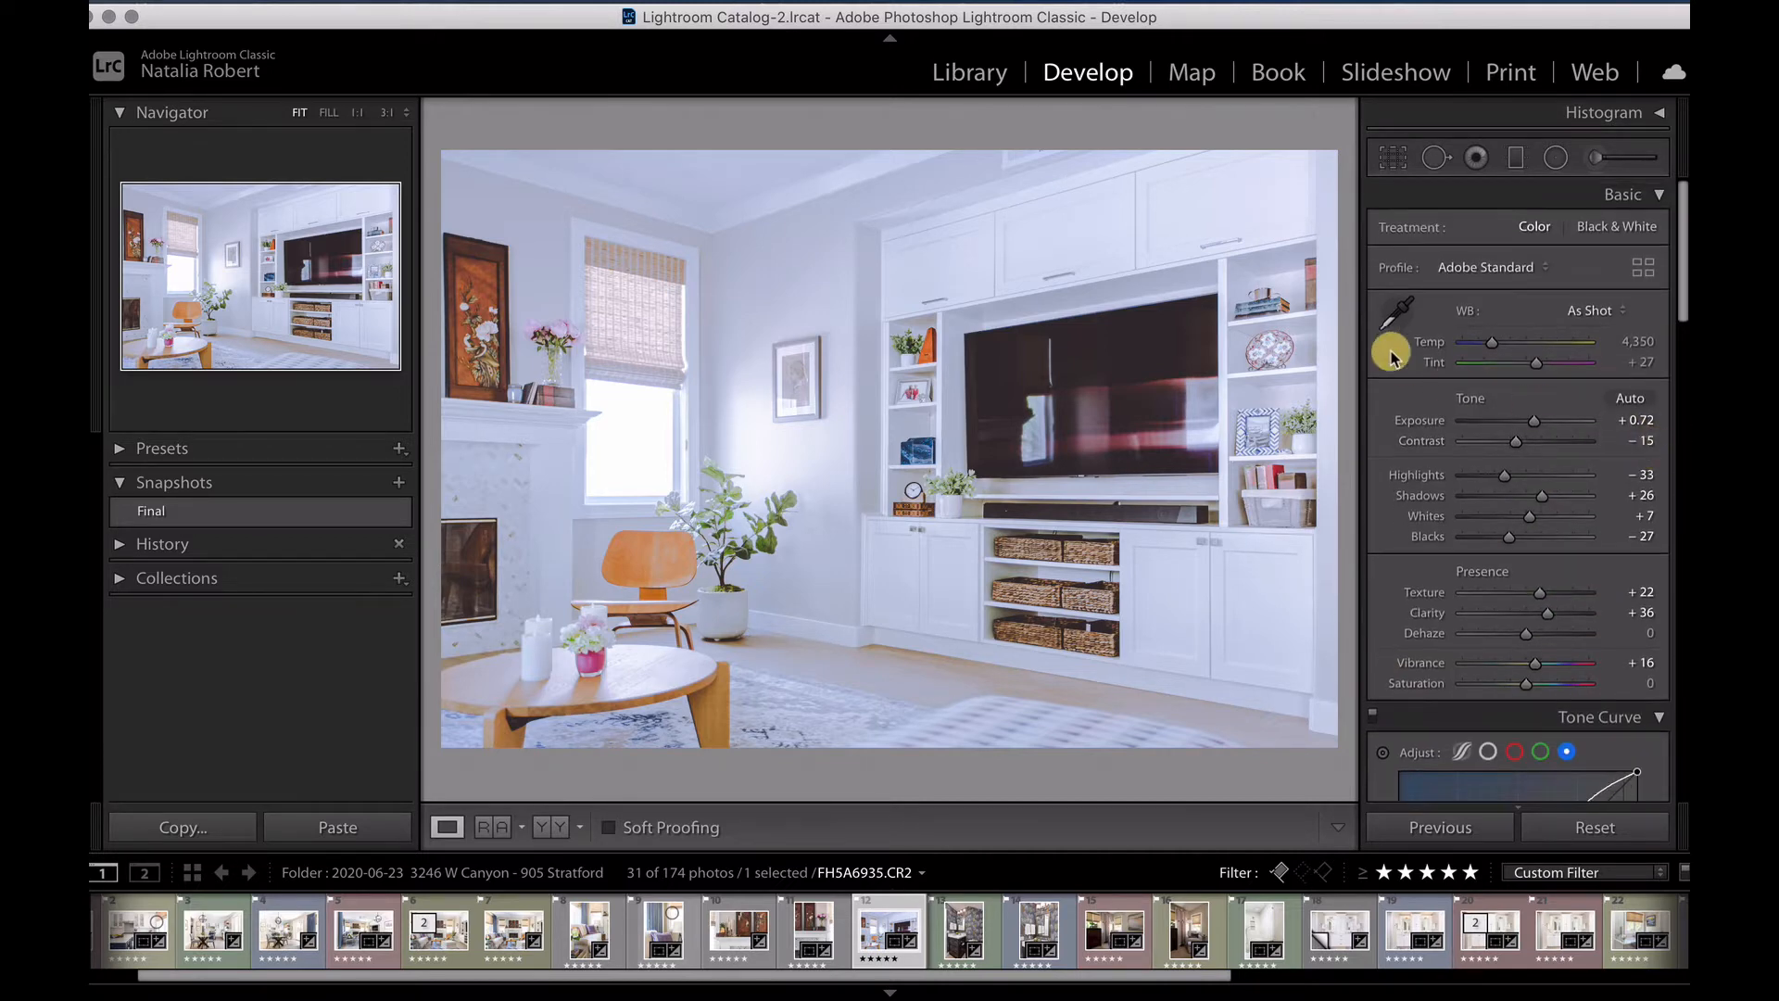
scroll(1504, 369, "down", 6)
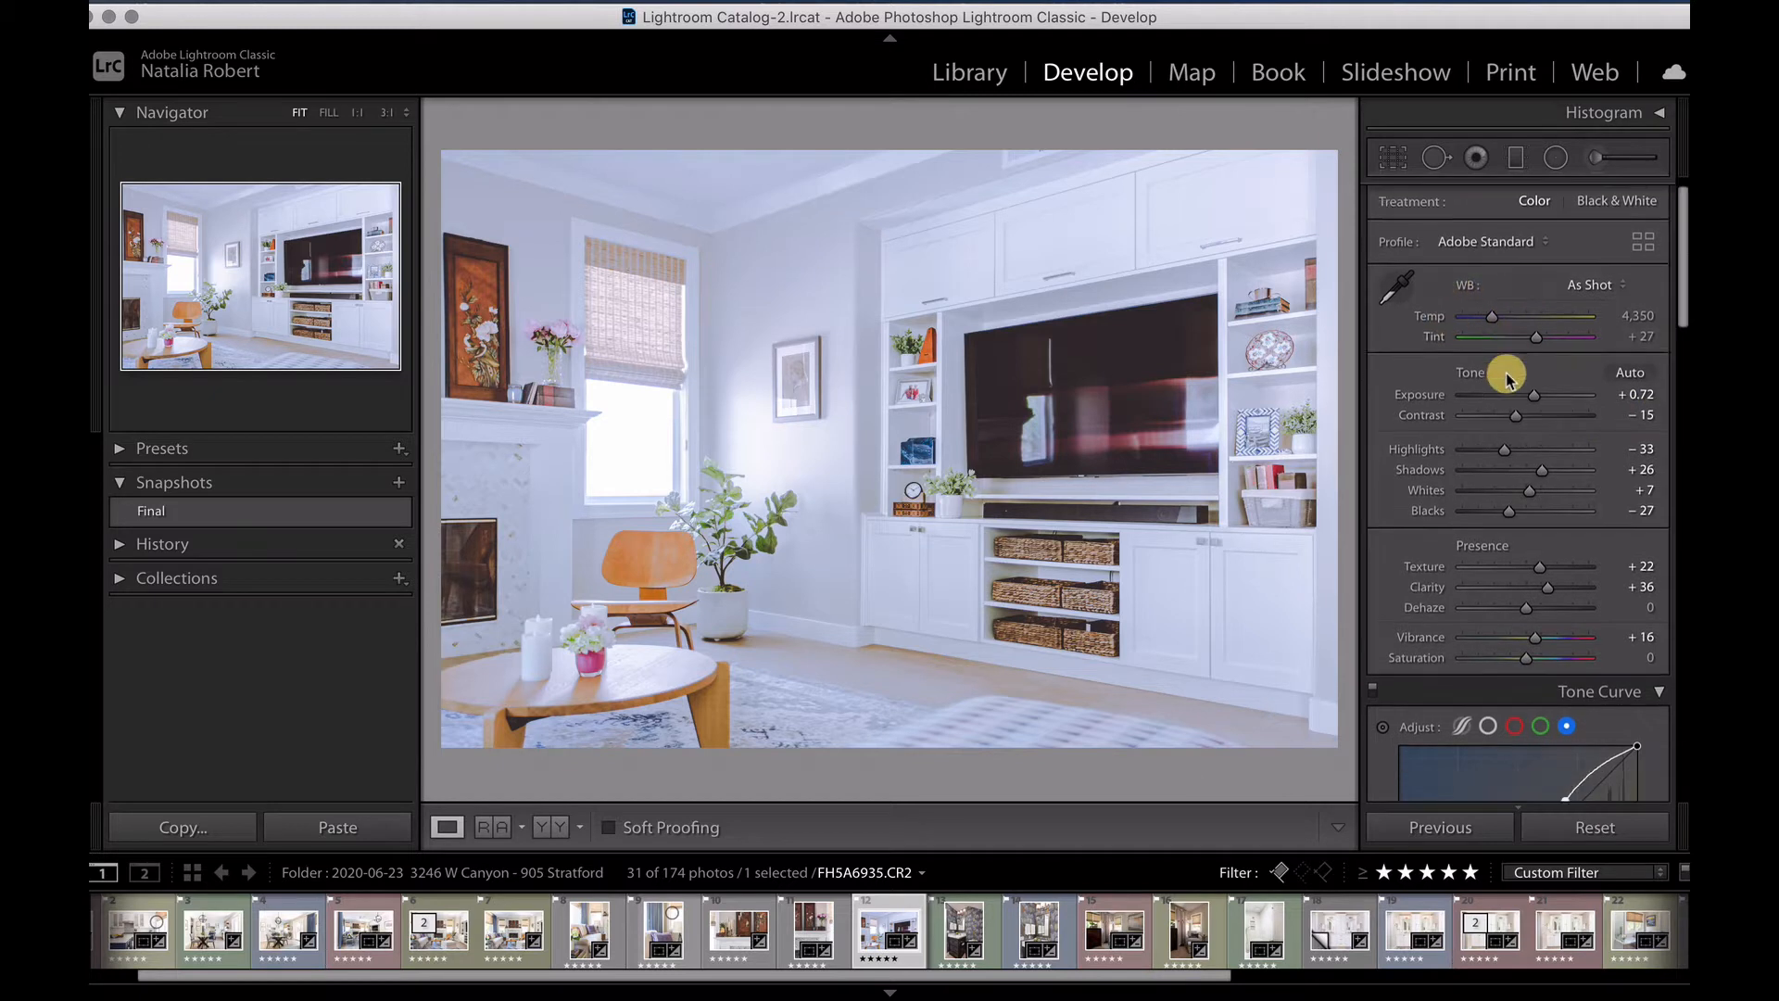
scroll(1506, 378, "down", 2)
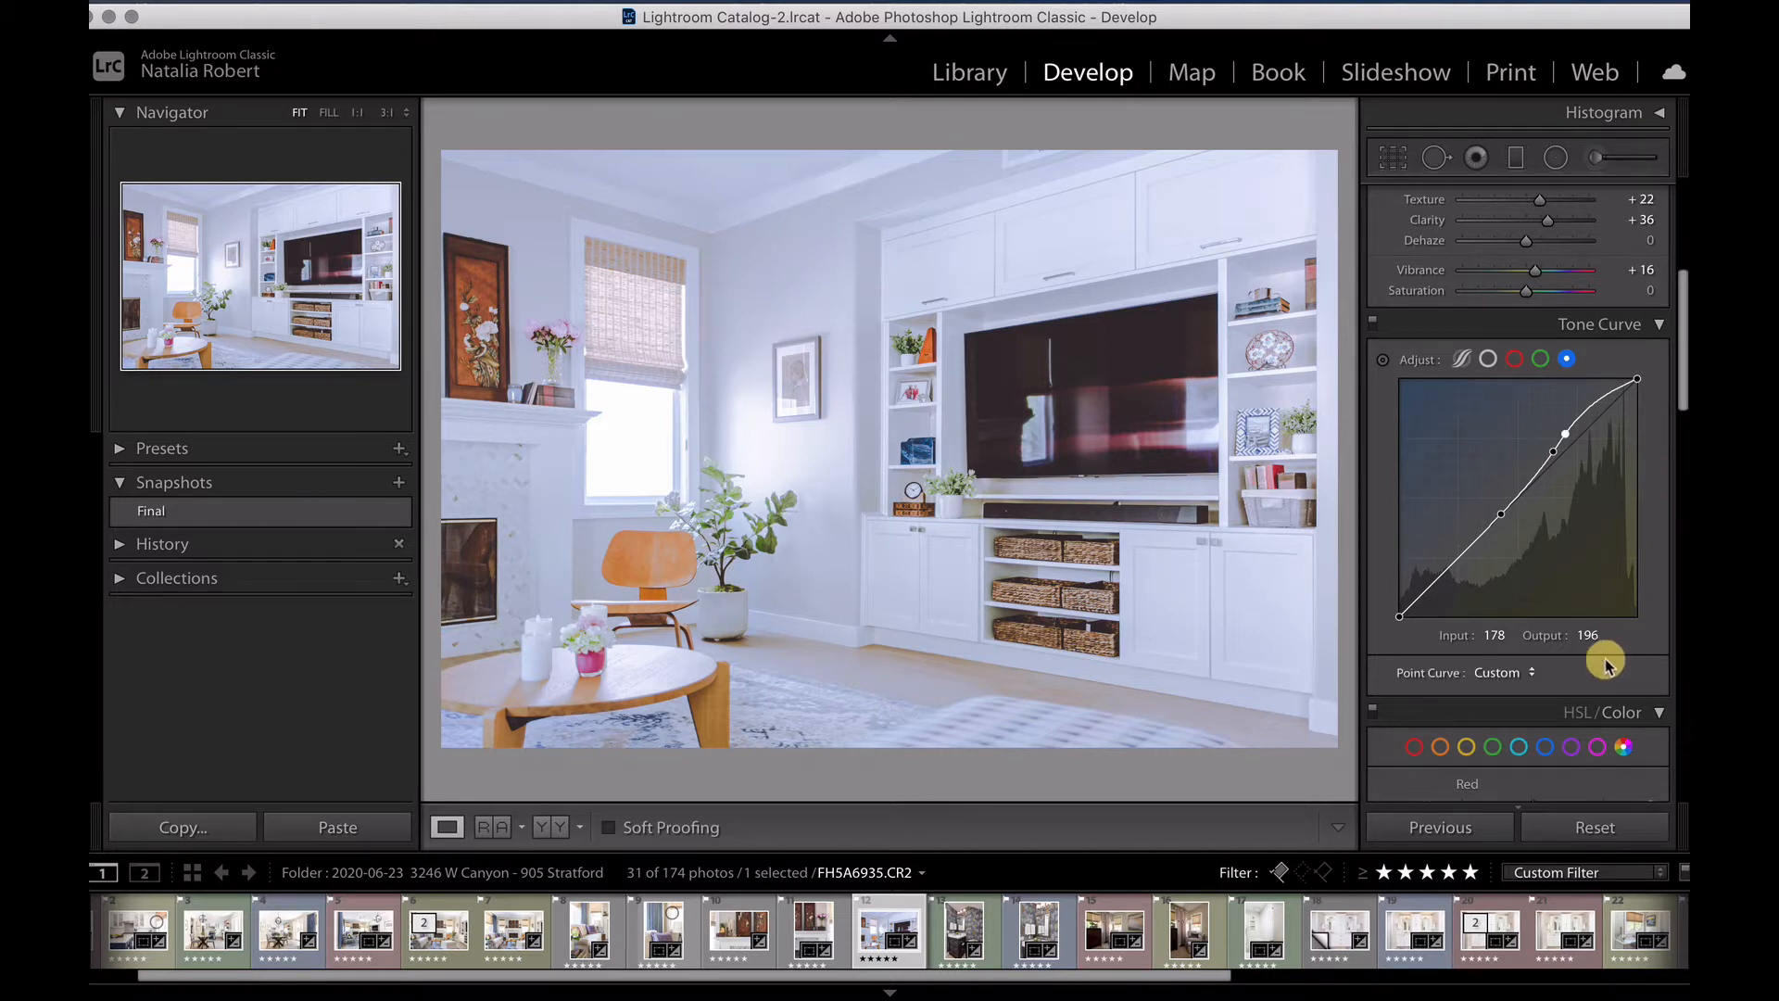
left_click(1514, 359)
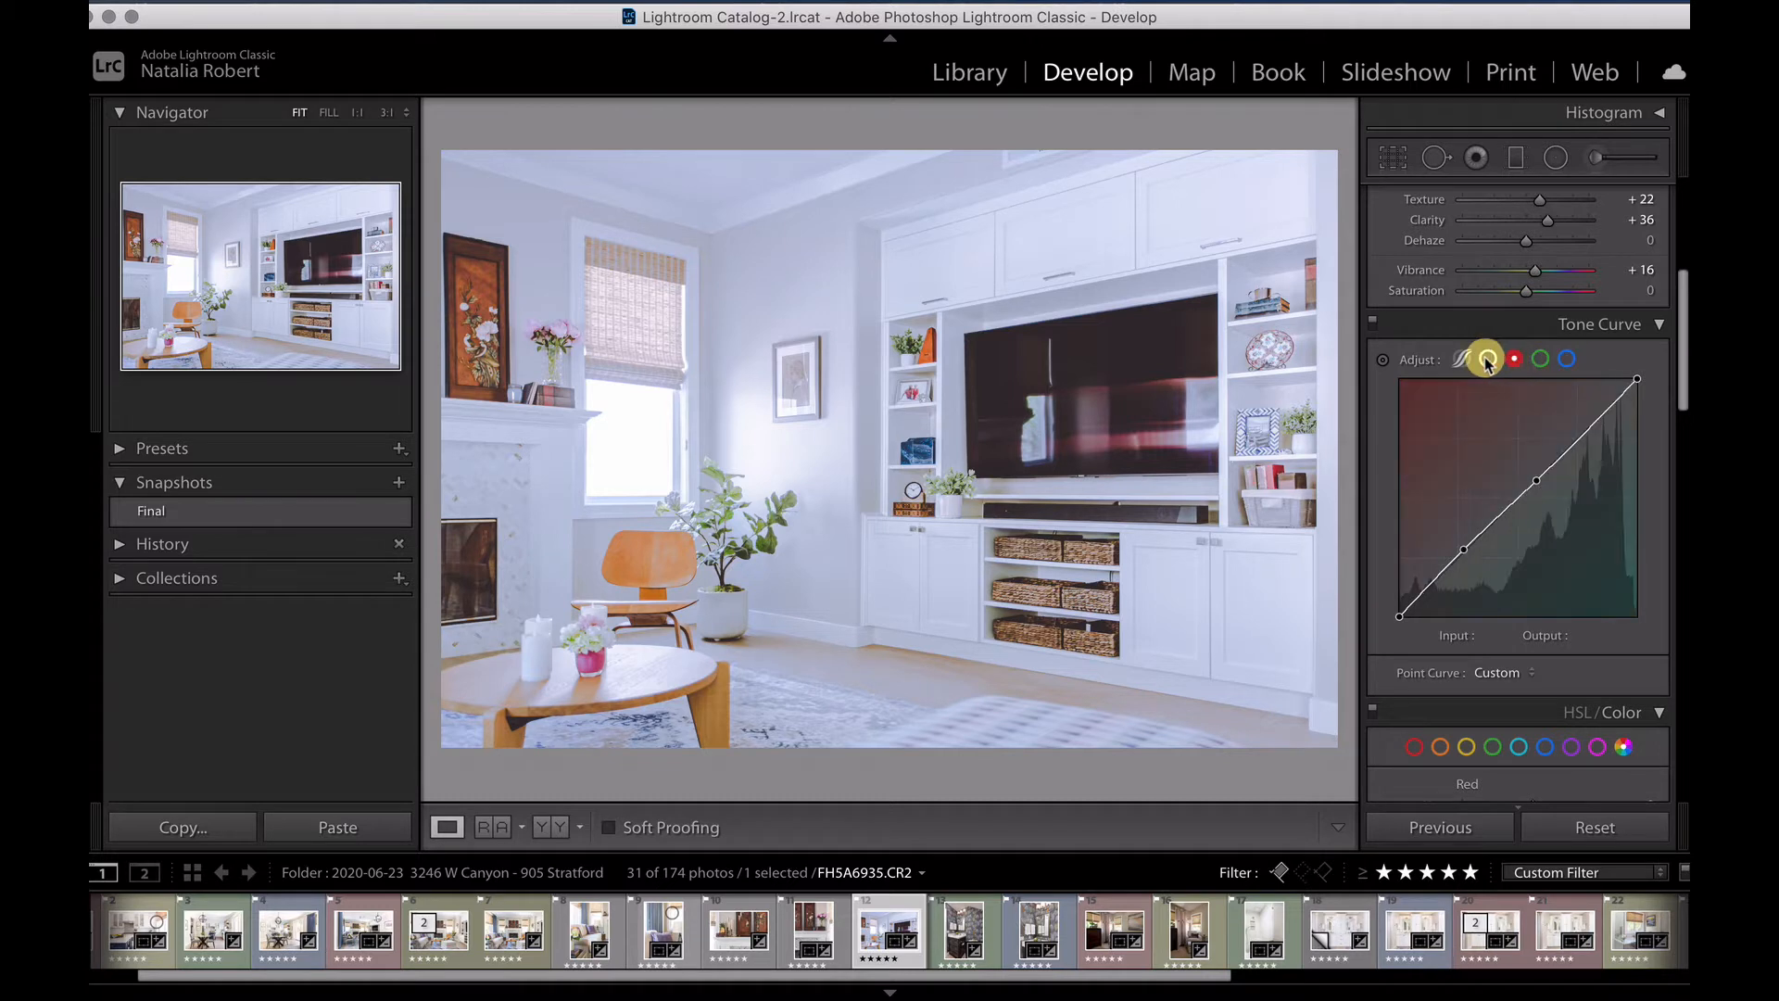
left_click(1489, 358)
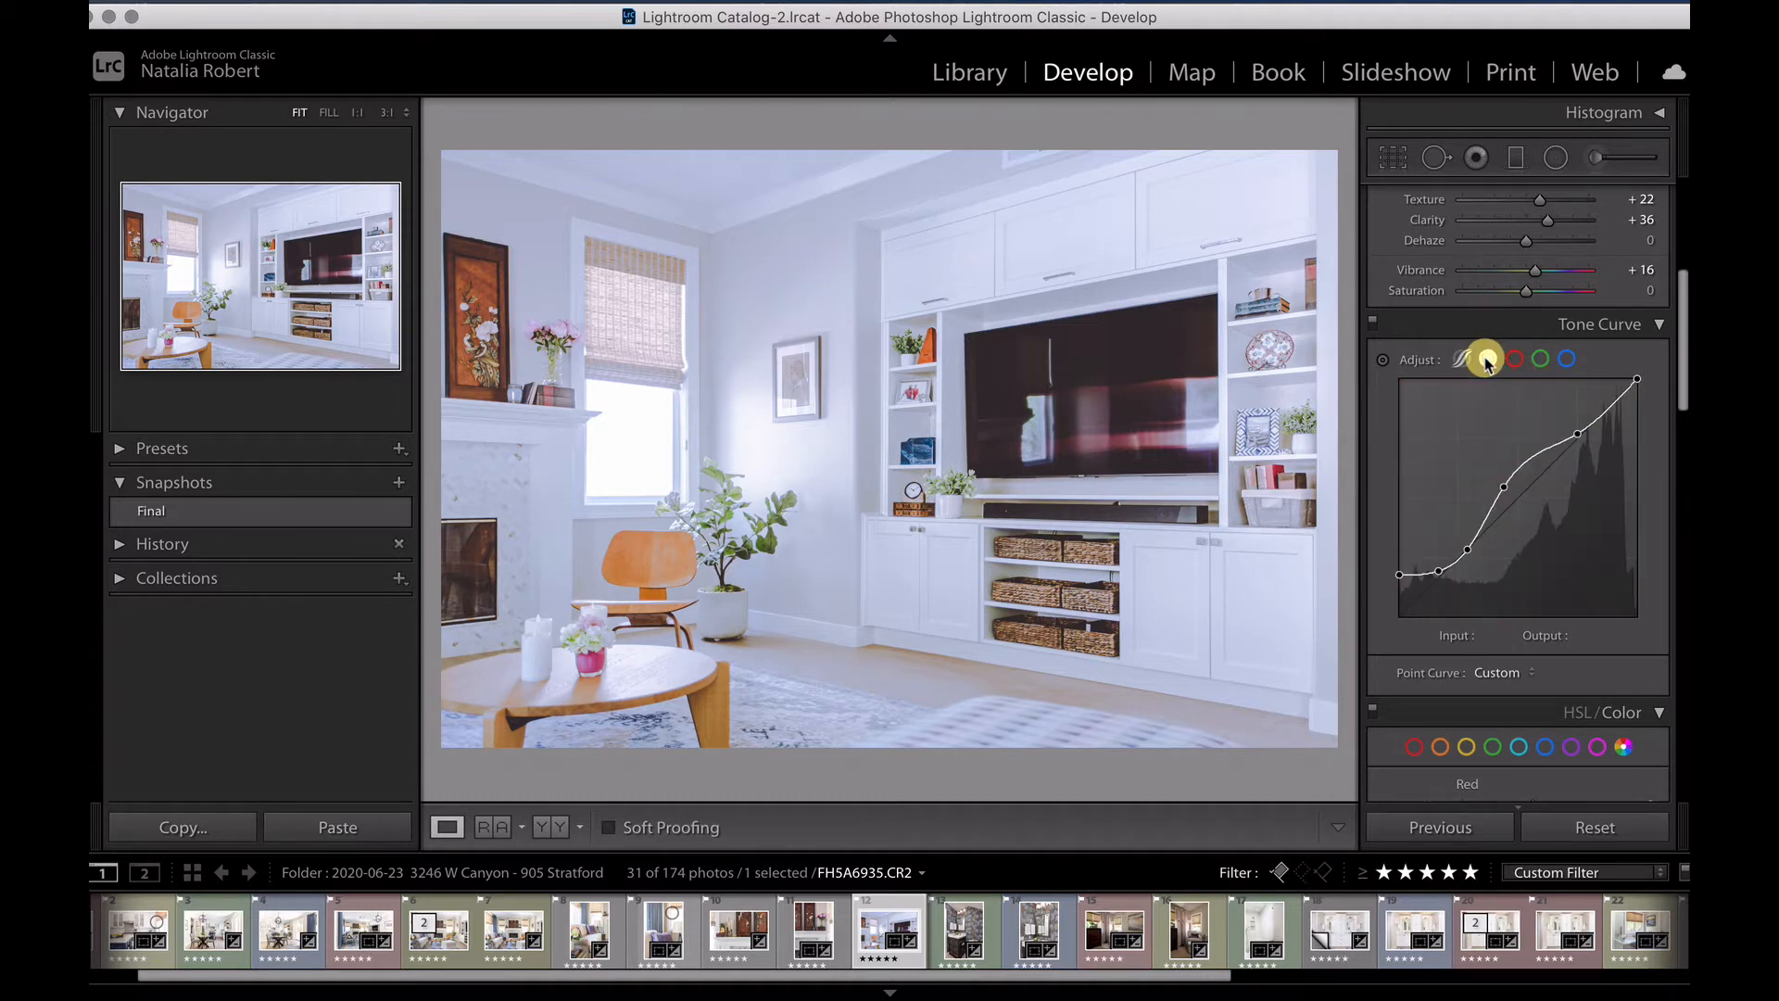
left_click(1545, 369)
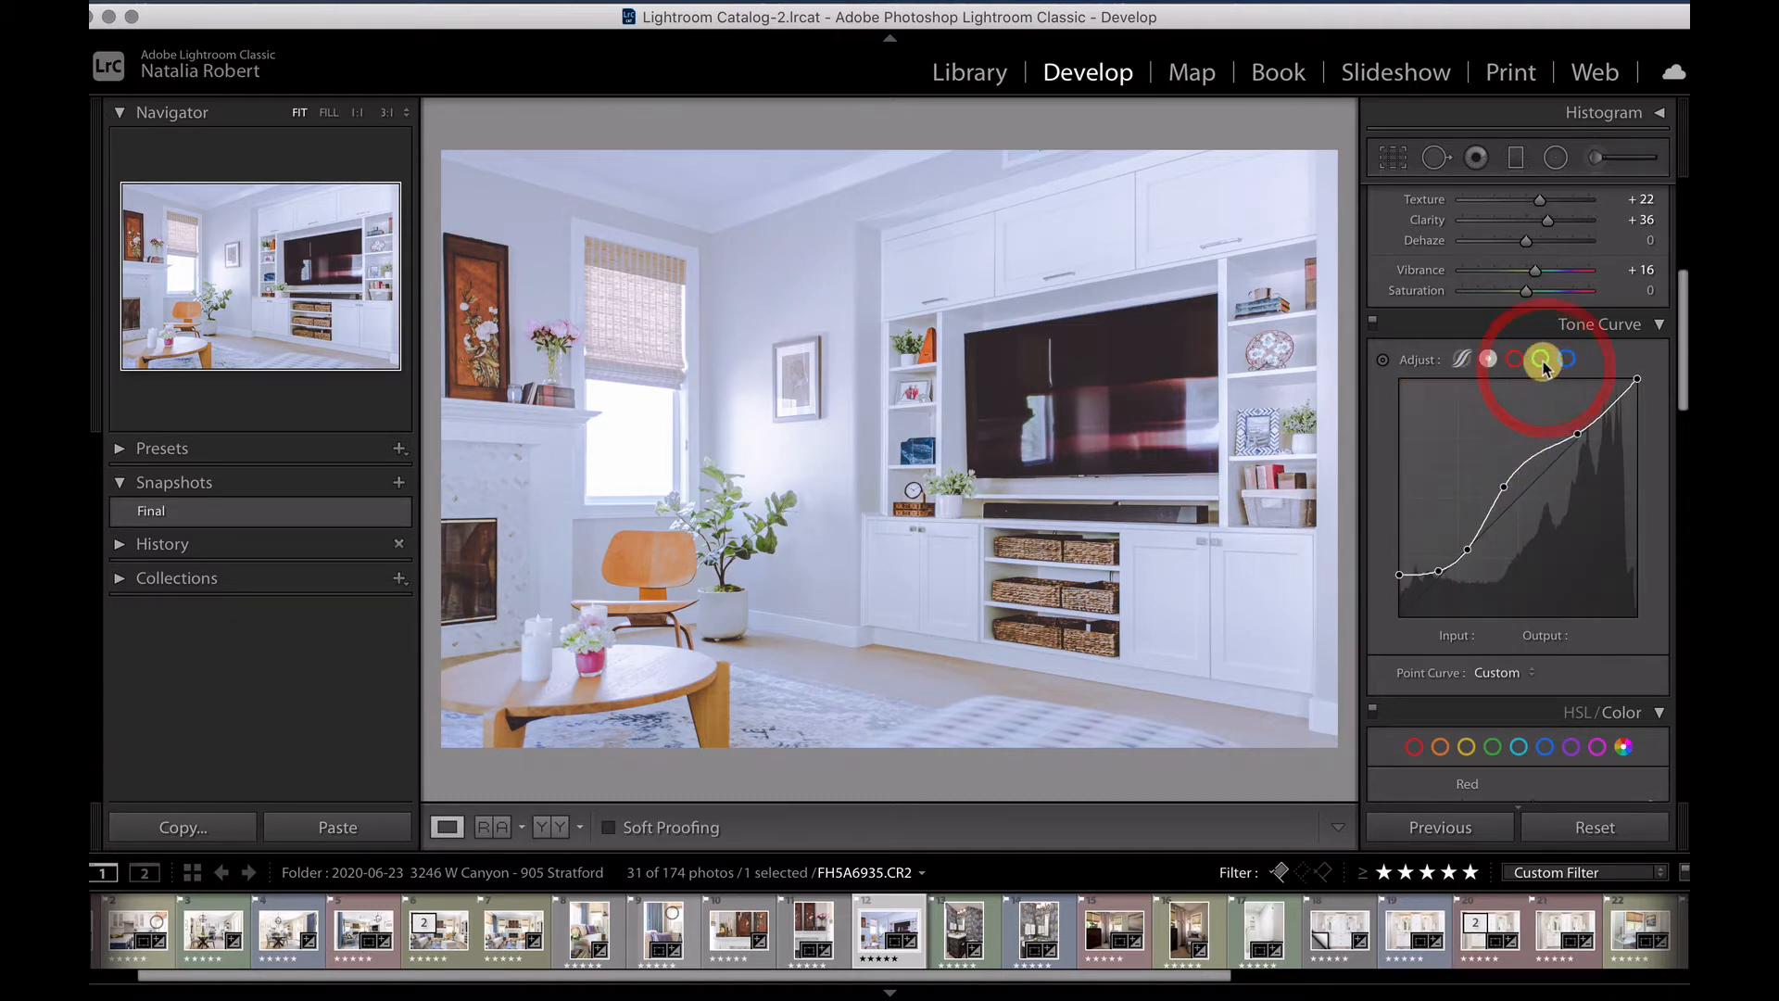
- Set the output of the blue channel curve point at input 163 to 157
left_click(1567, 359)
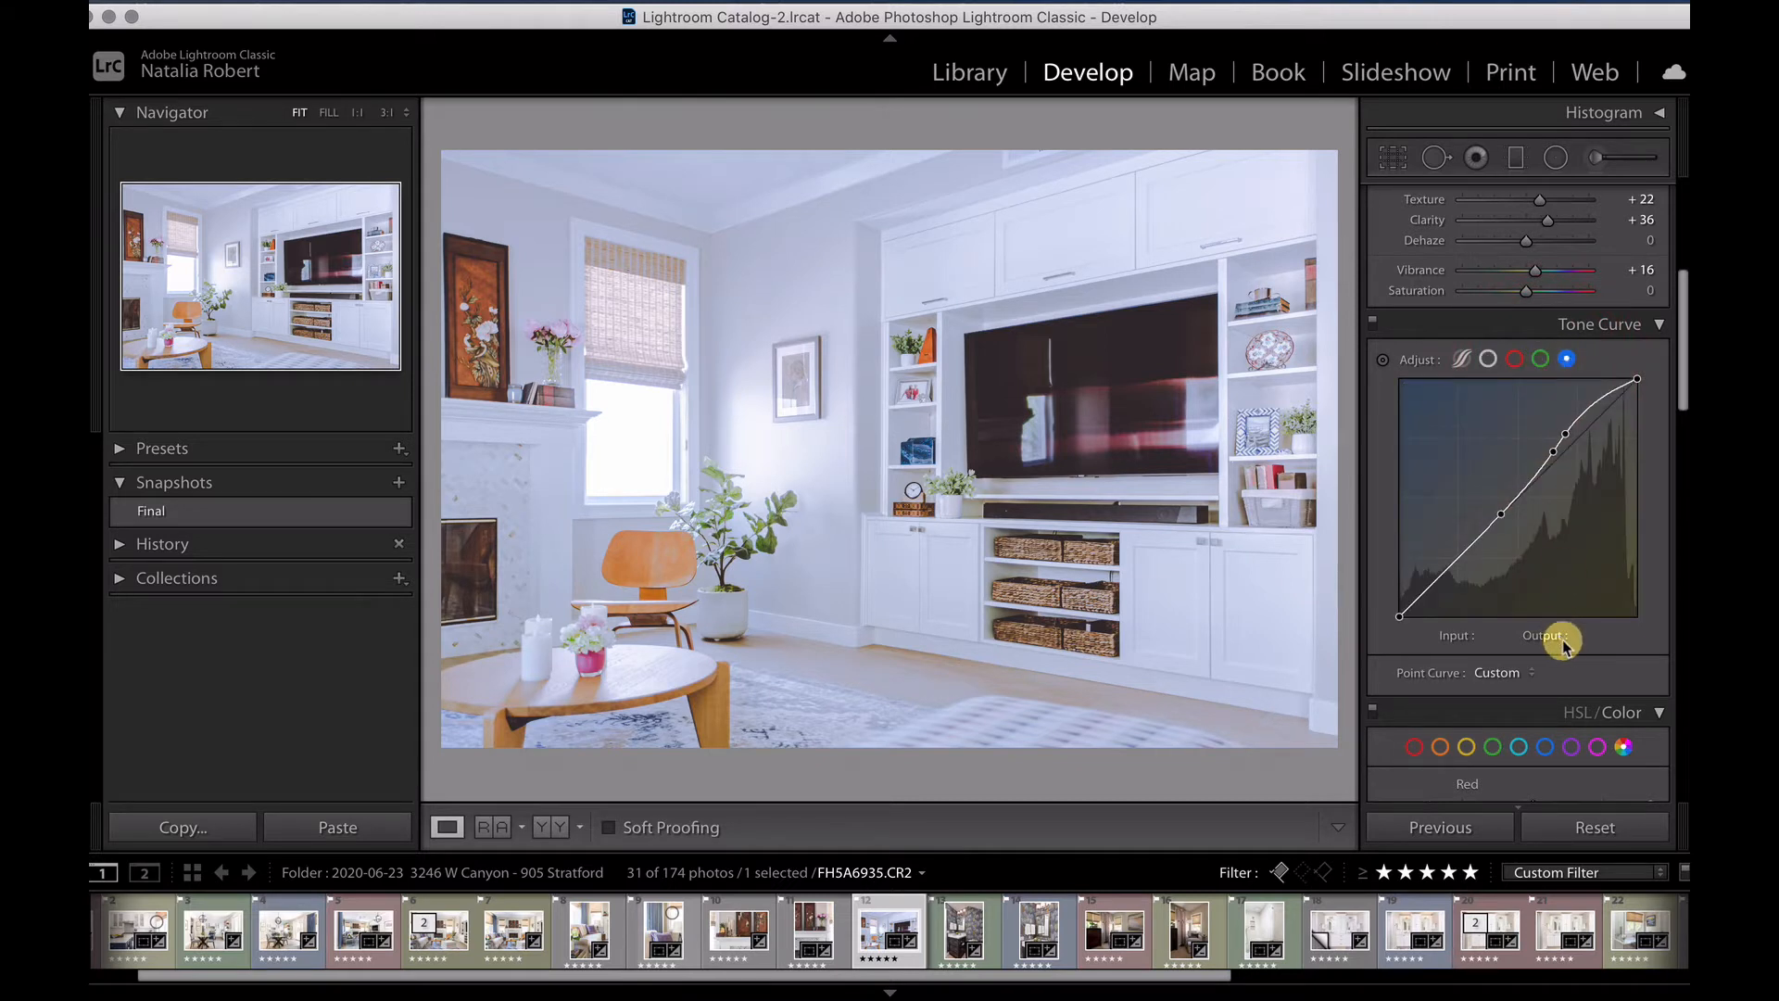
left_click(1553, 453)
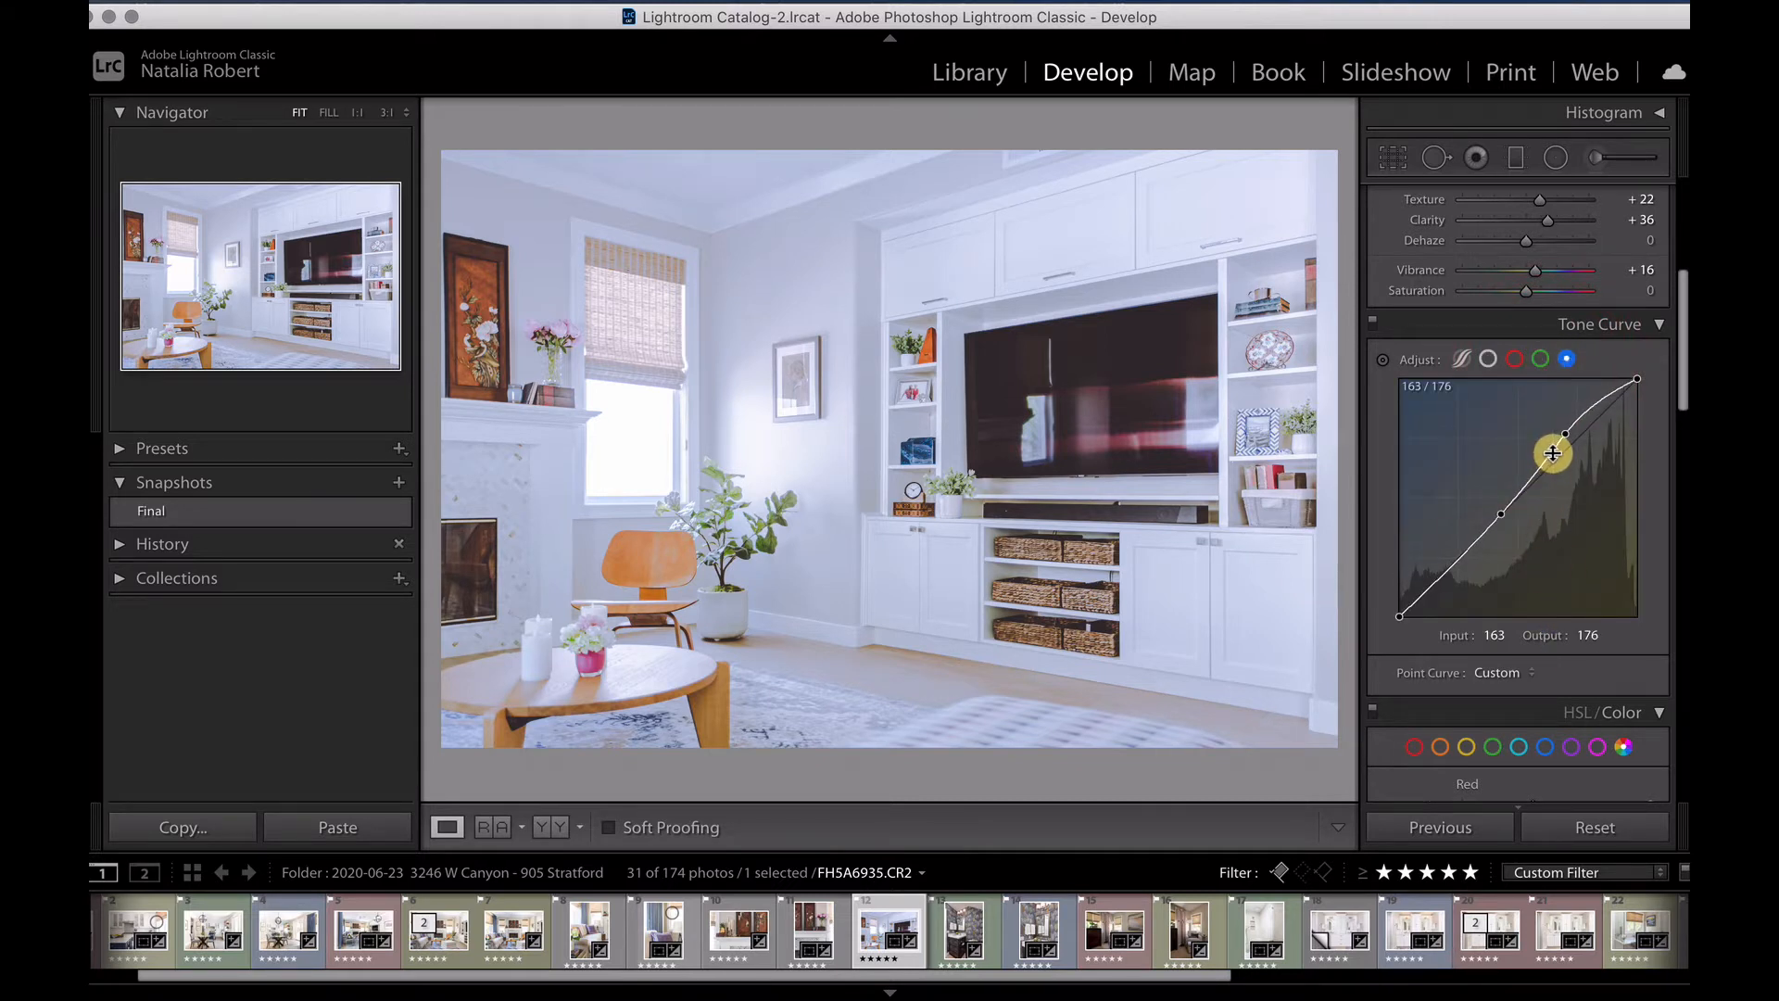
left_click(1590, 637)
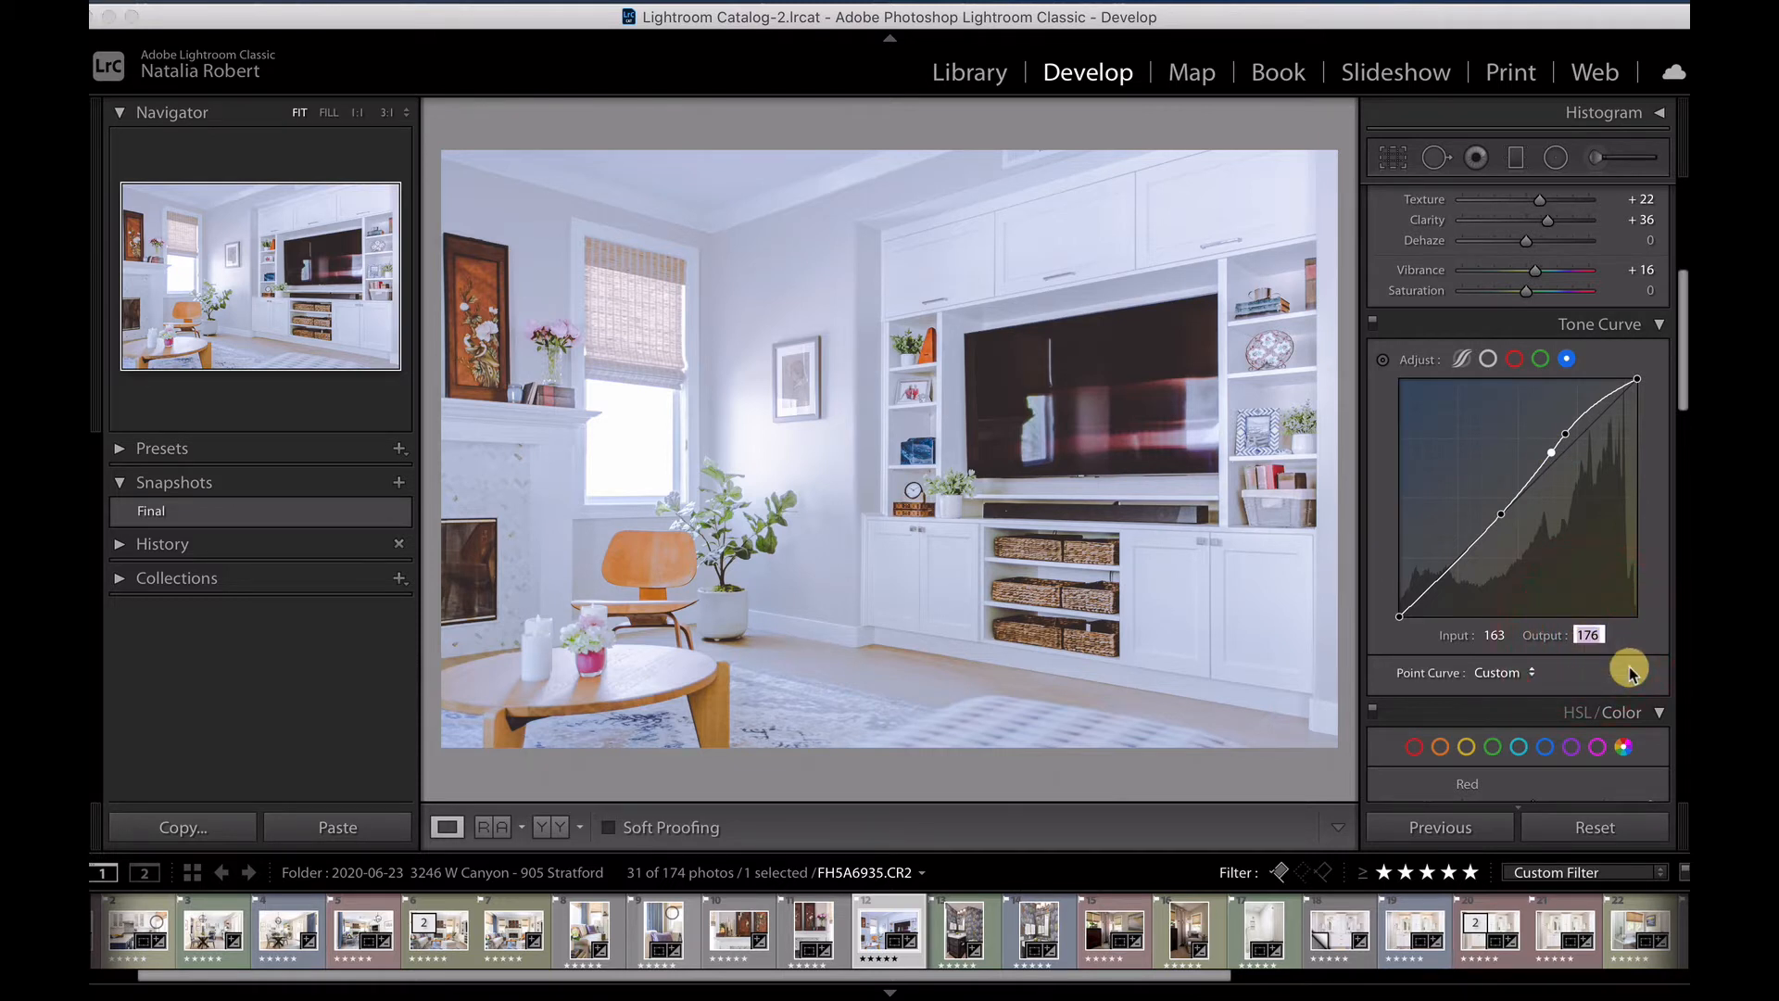
type("157")
key("Return")
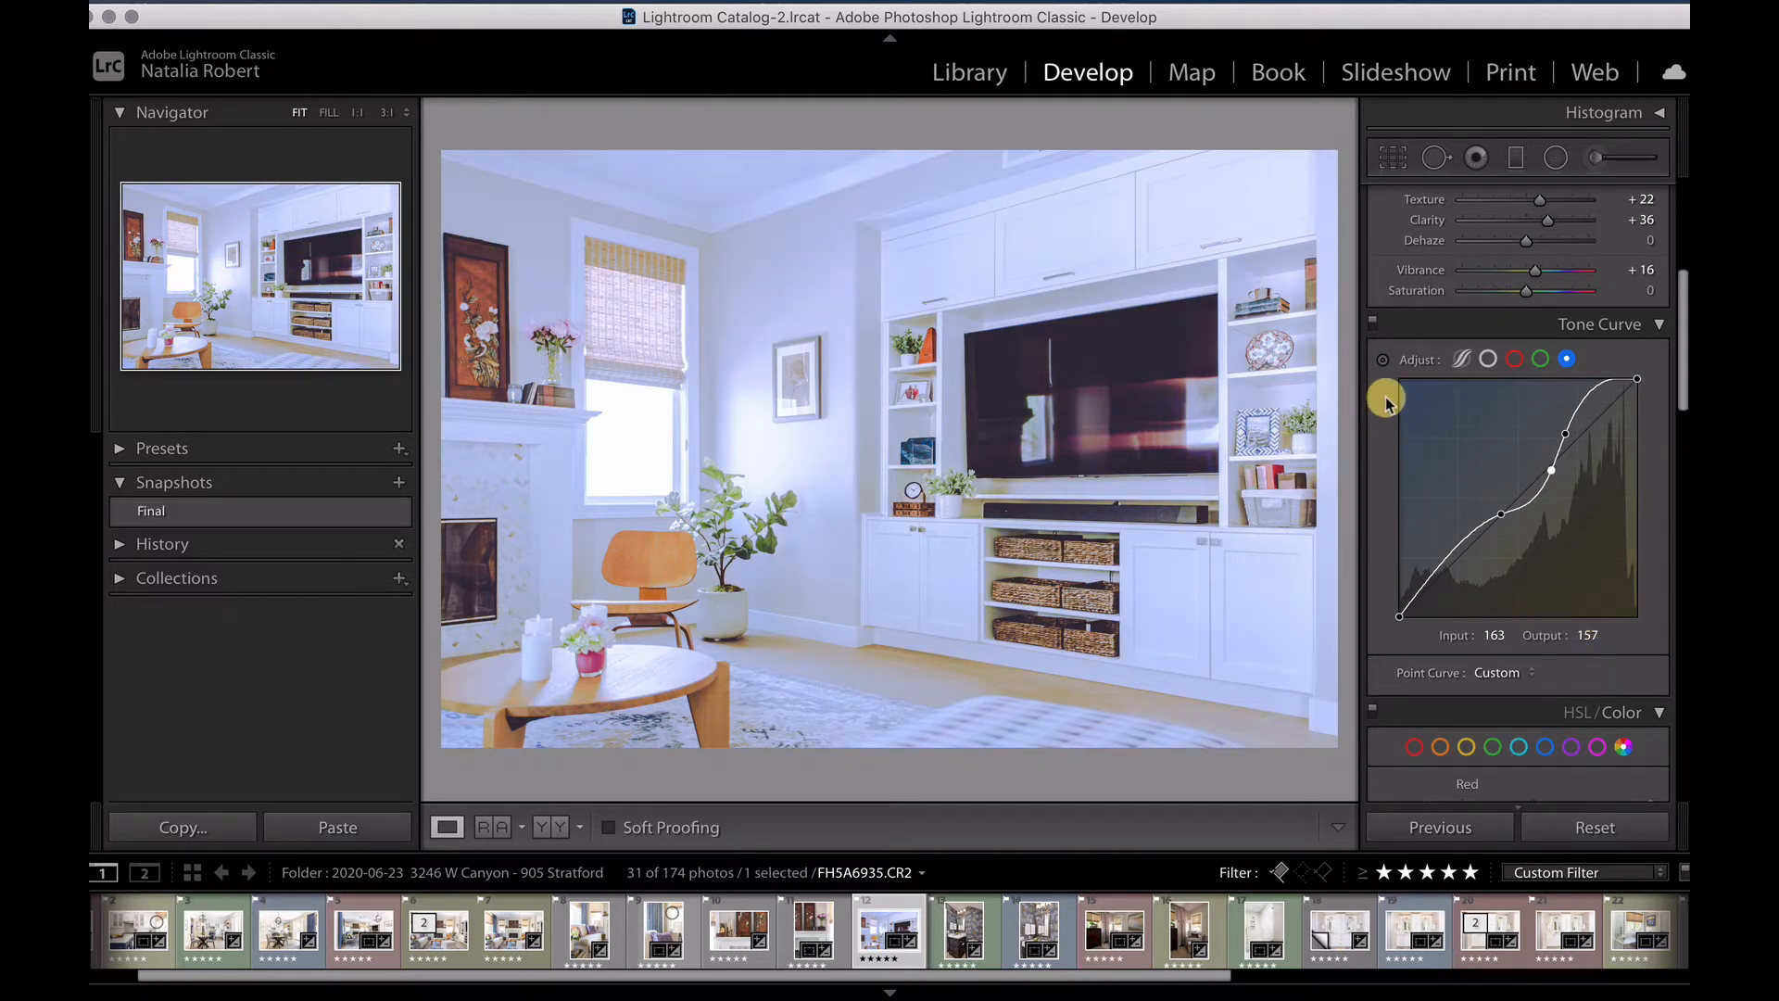
- Collapse the Tone Curve section and compare the HSL and Color layouts of the color adjustments
left_click(1660, 325)
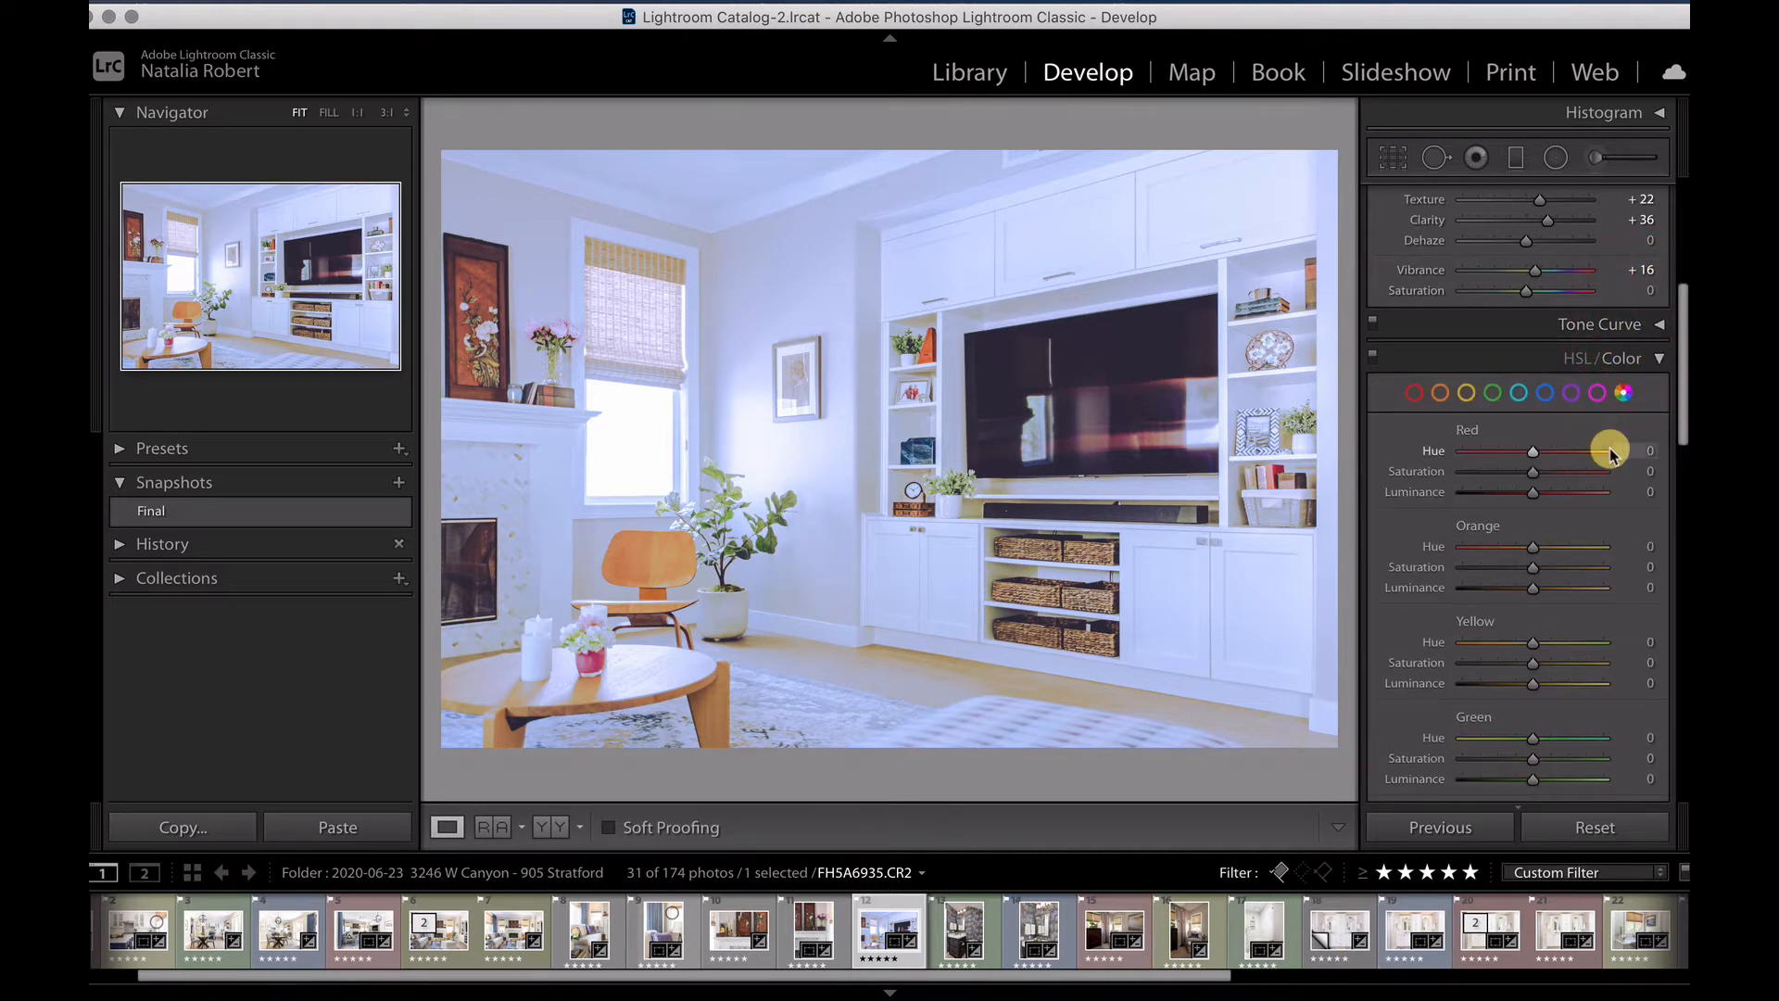
left_click(1576, 359)
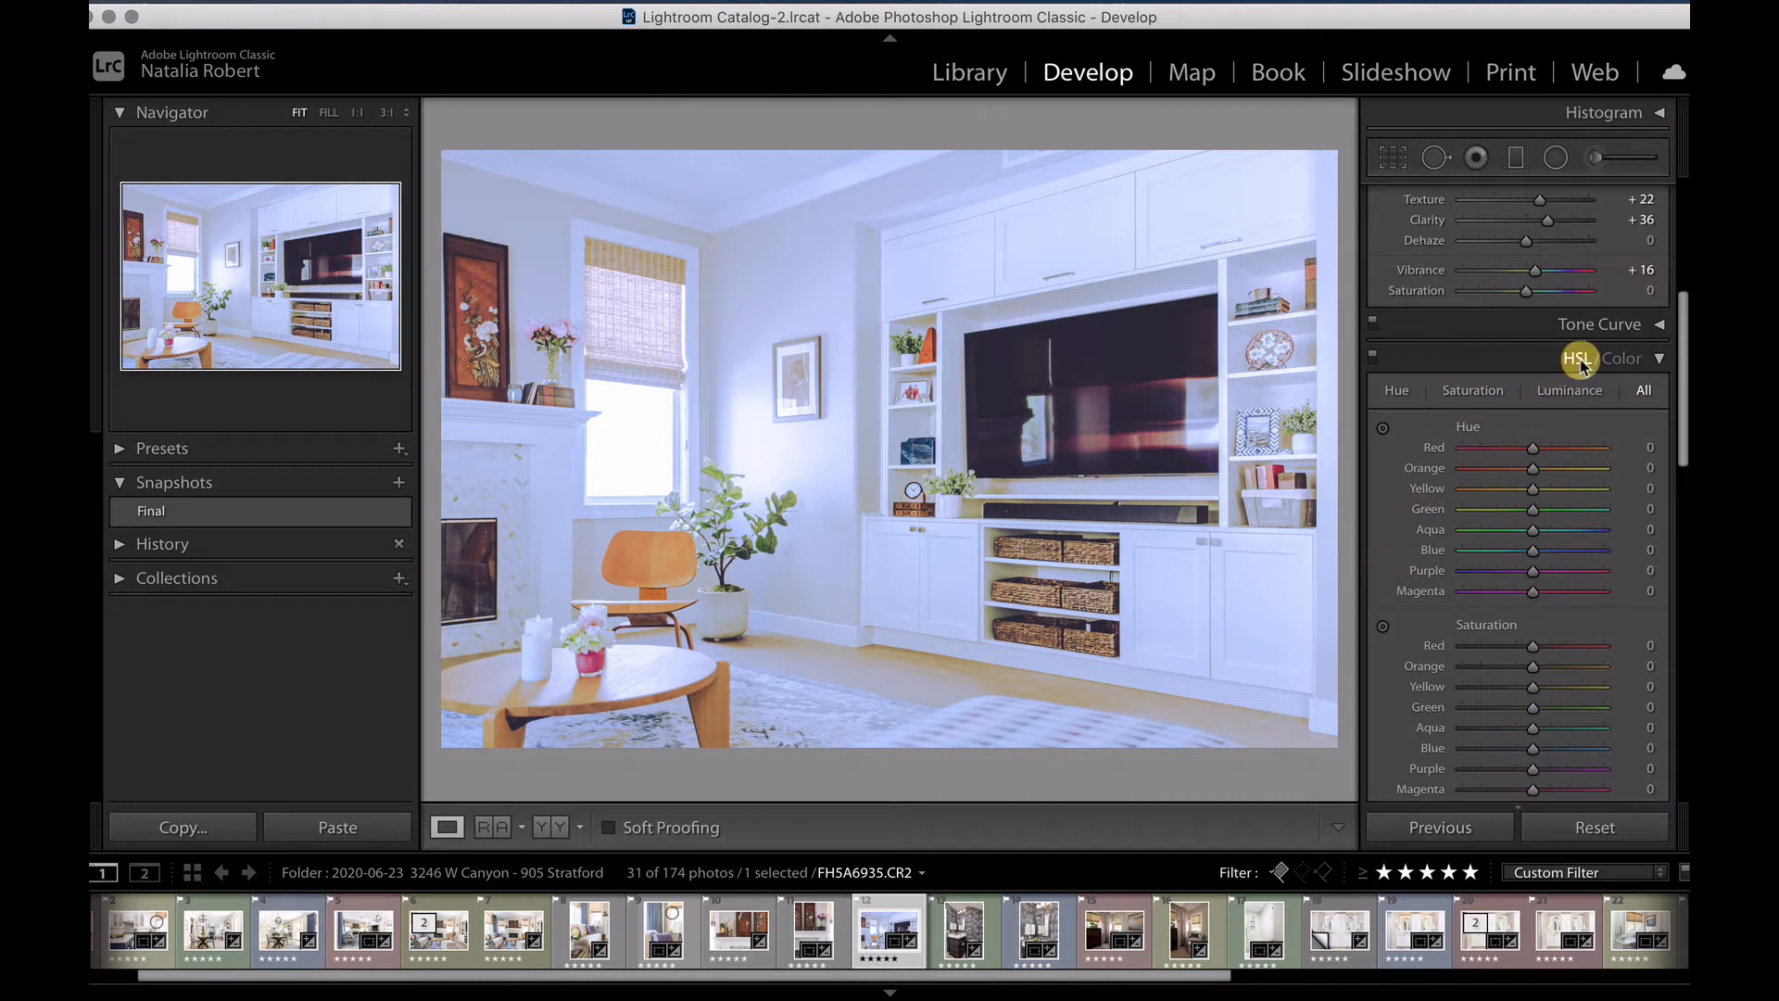
scroll(1393, 519, "down", 4)
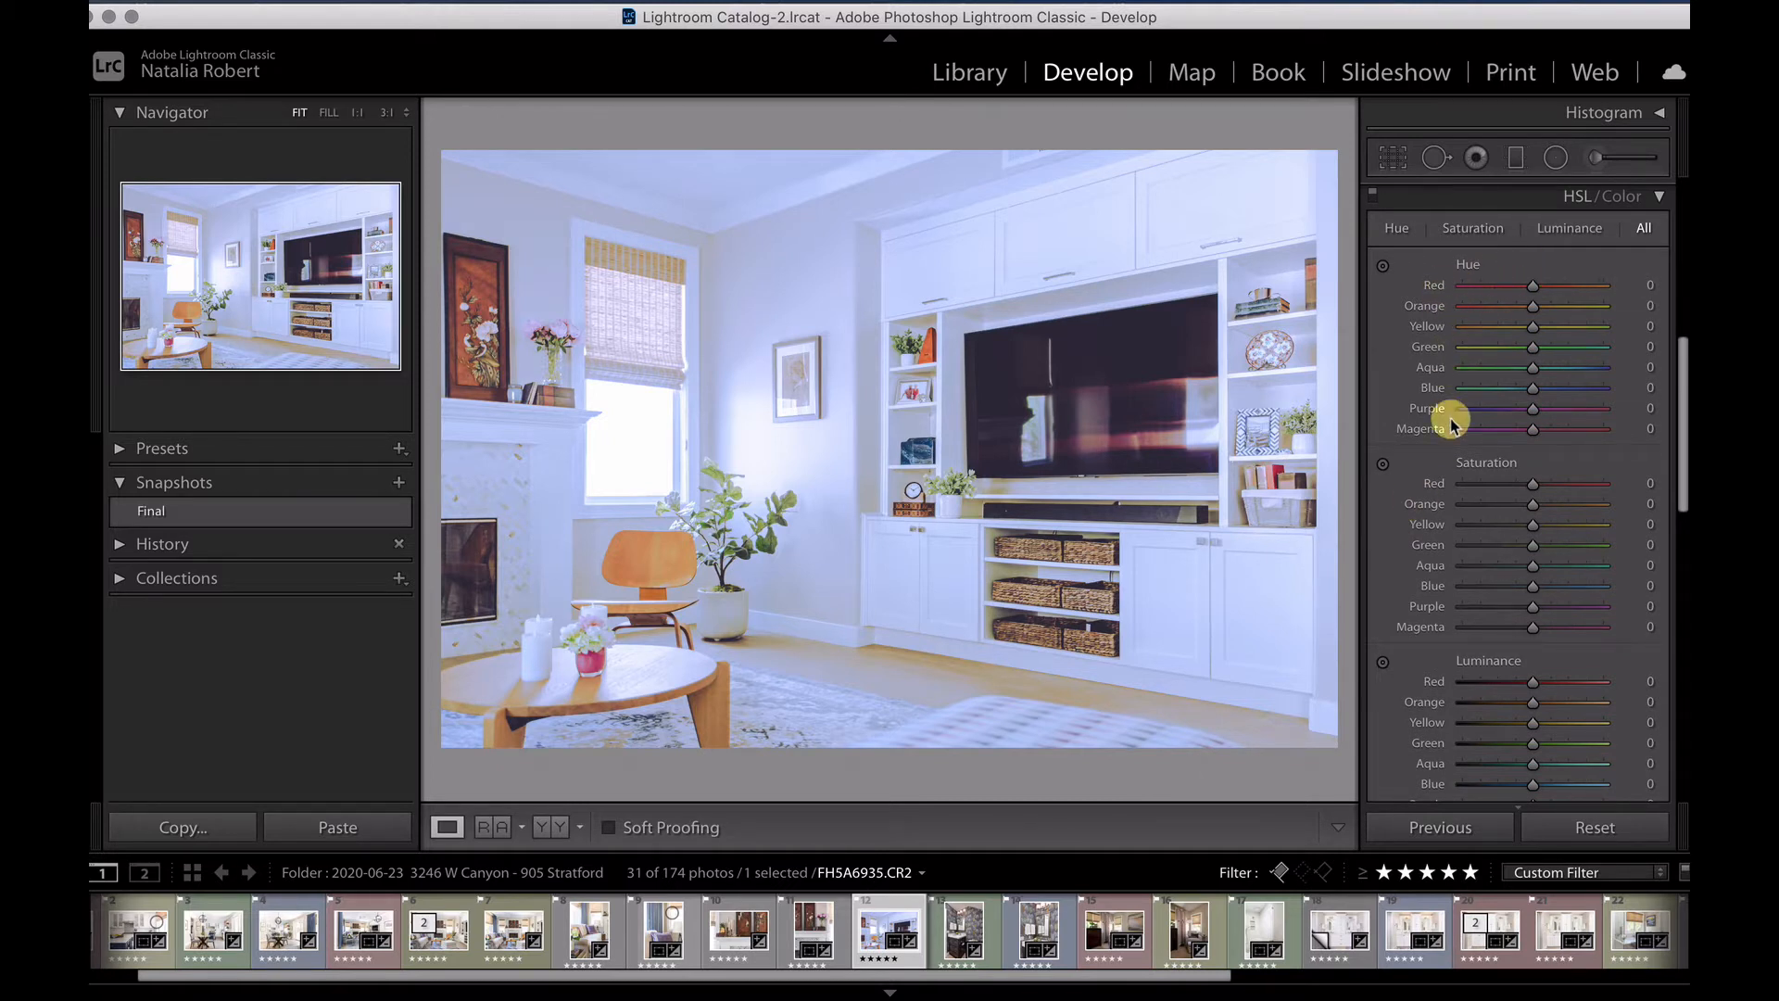
scroll(1548, 346, "up", 1)
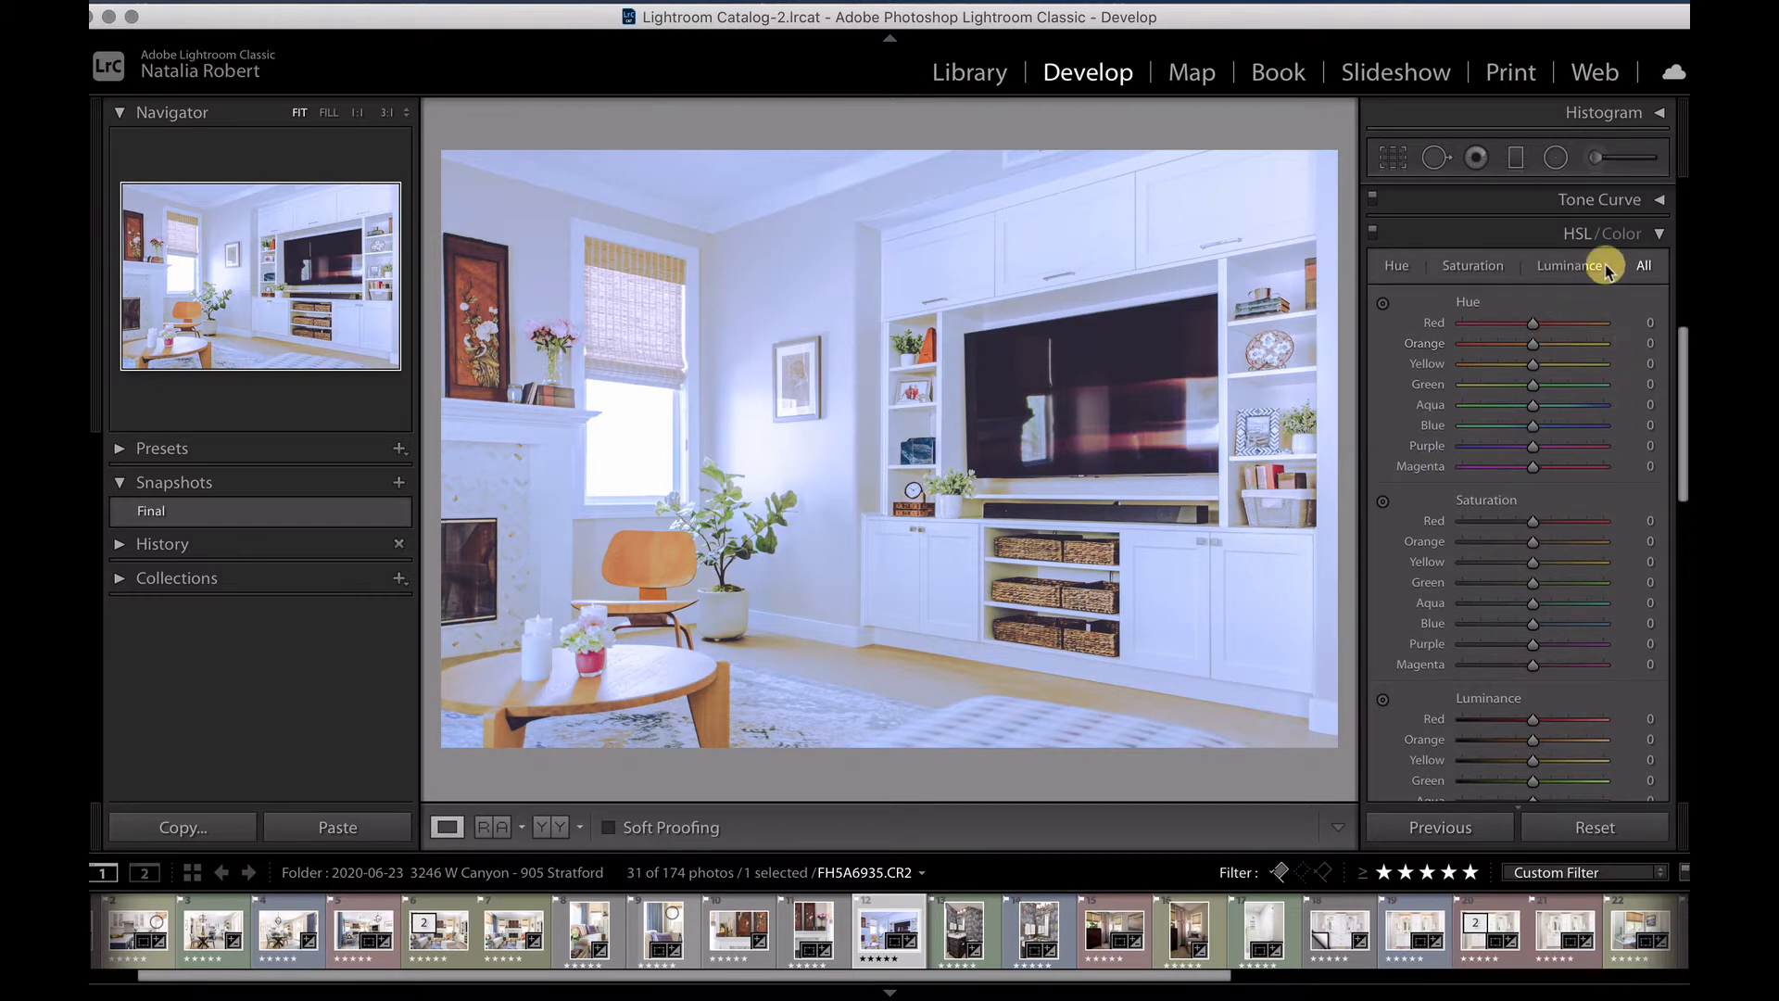
left_click(1617, 237)
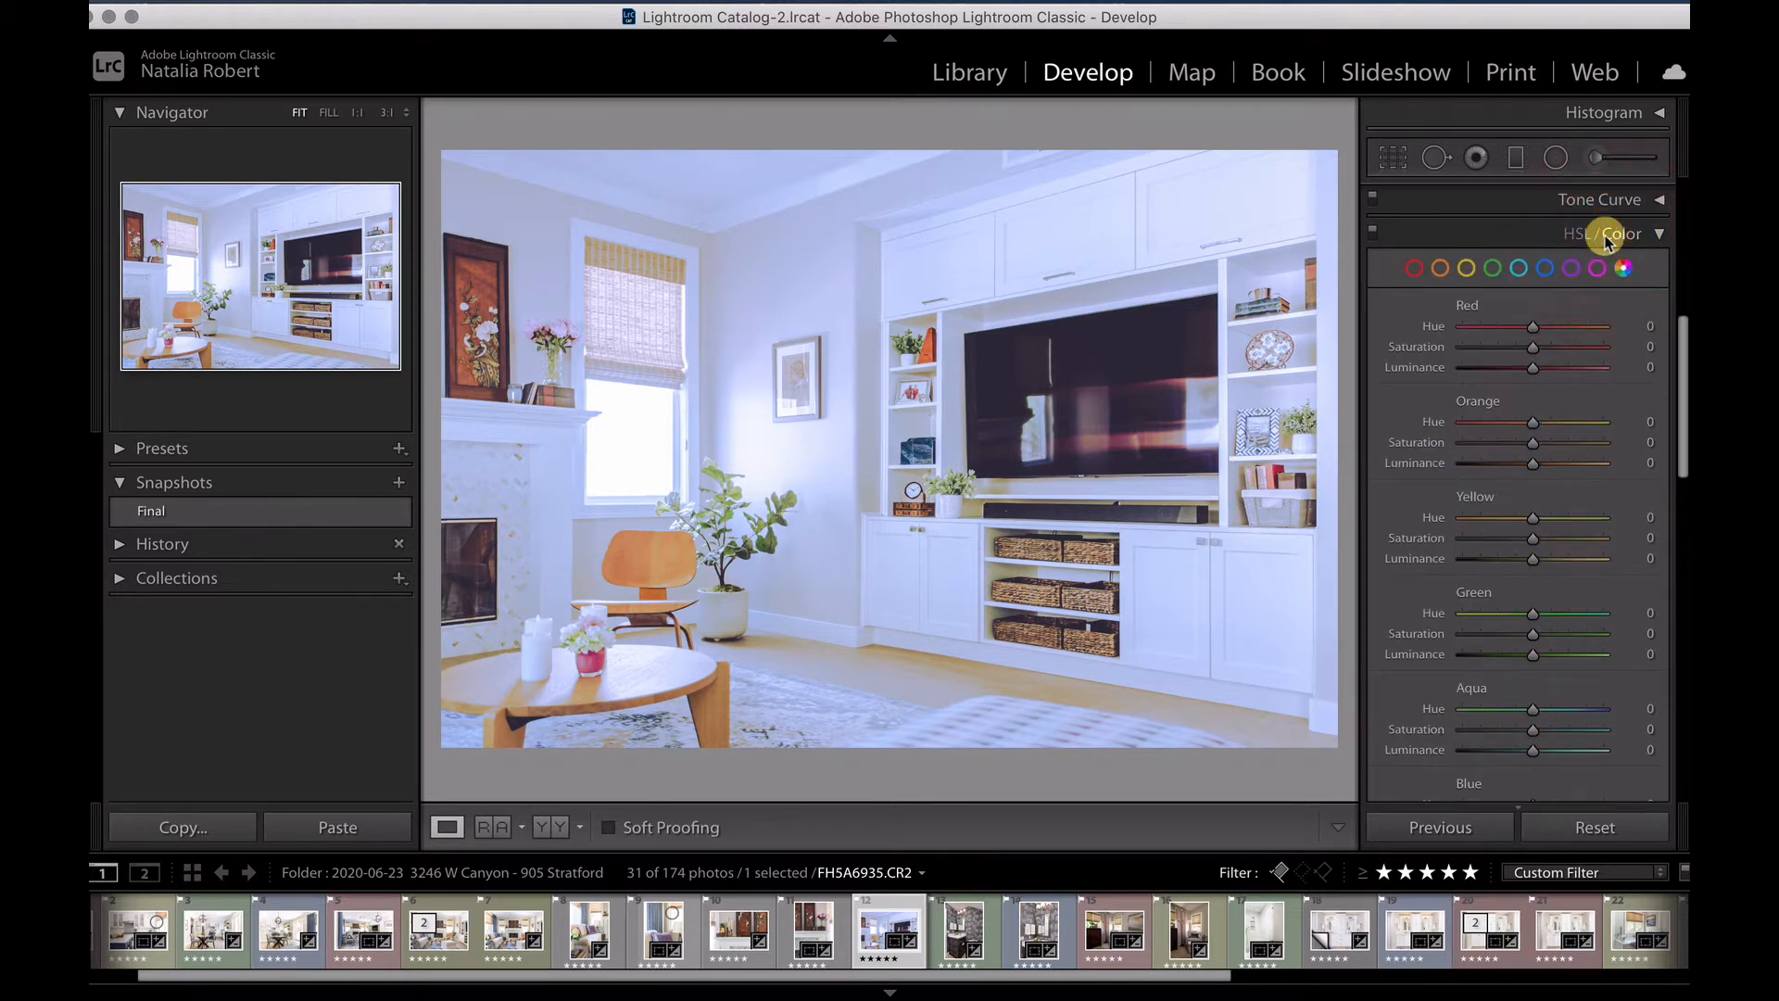
- Compare the red, orange and all-color views of the Color adjustments with the HSL layout, and review each color's sliders
left_click(1423, 269)
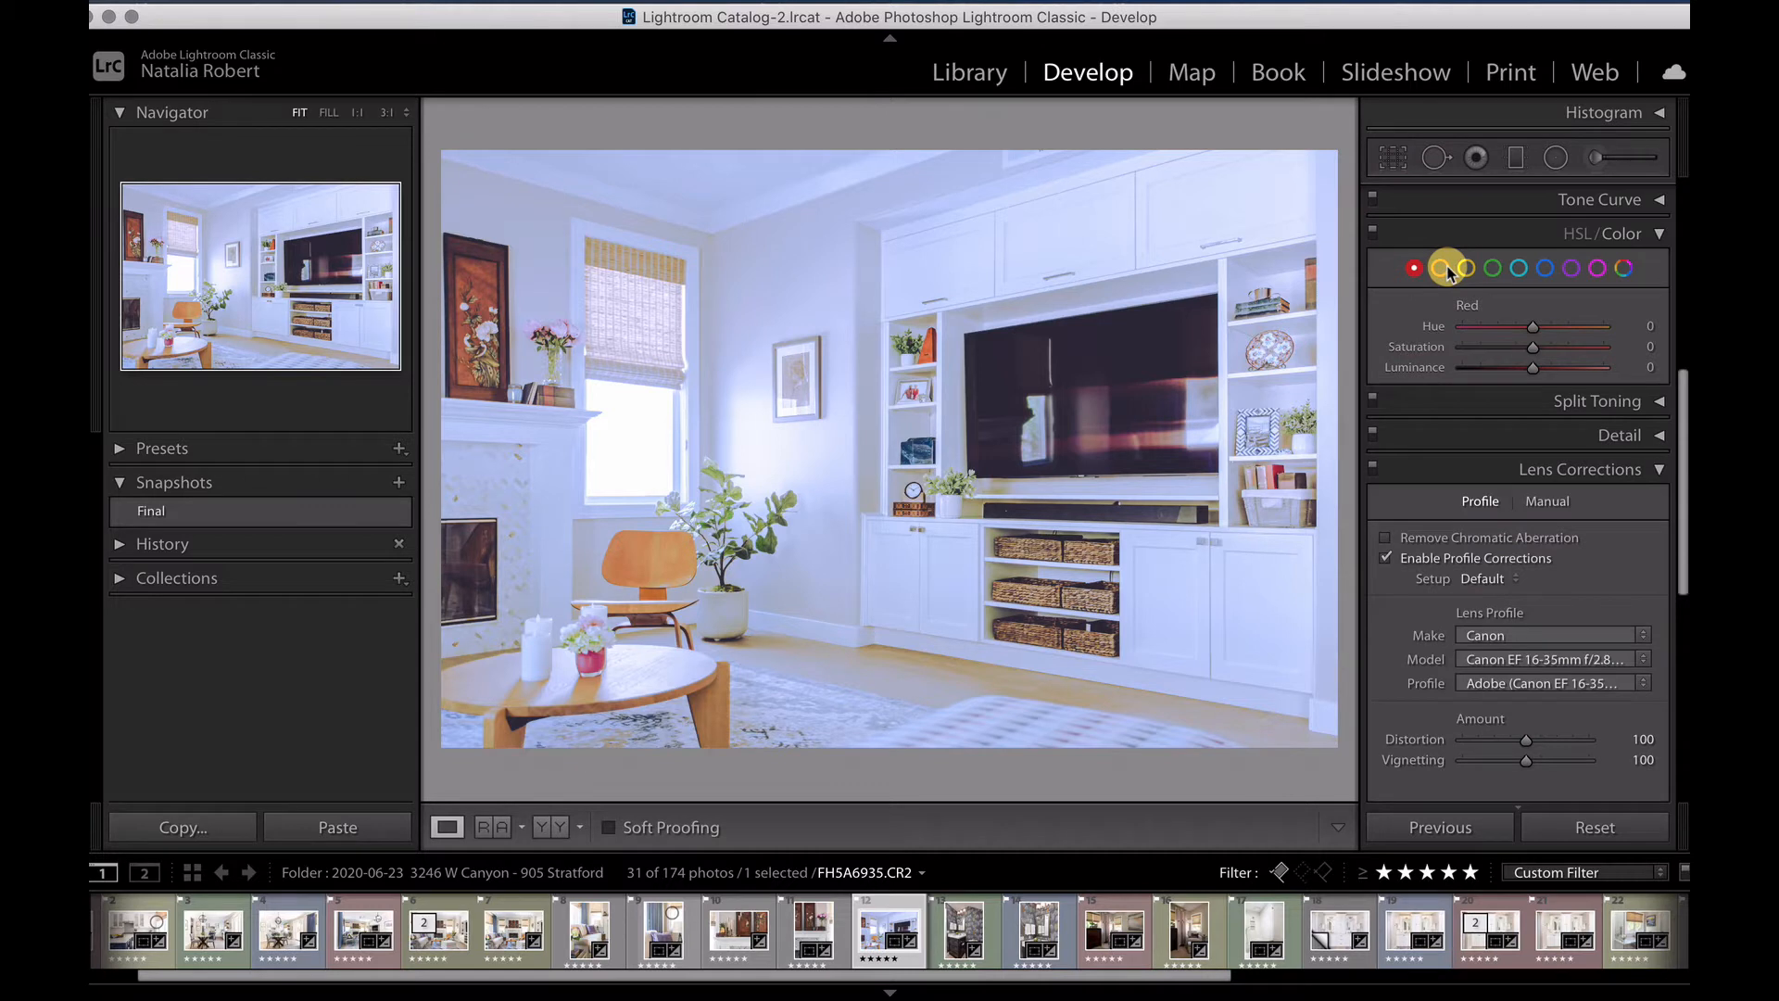
left_click(1446, 269)
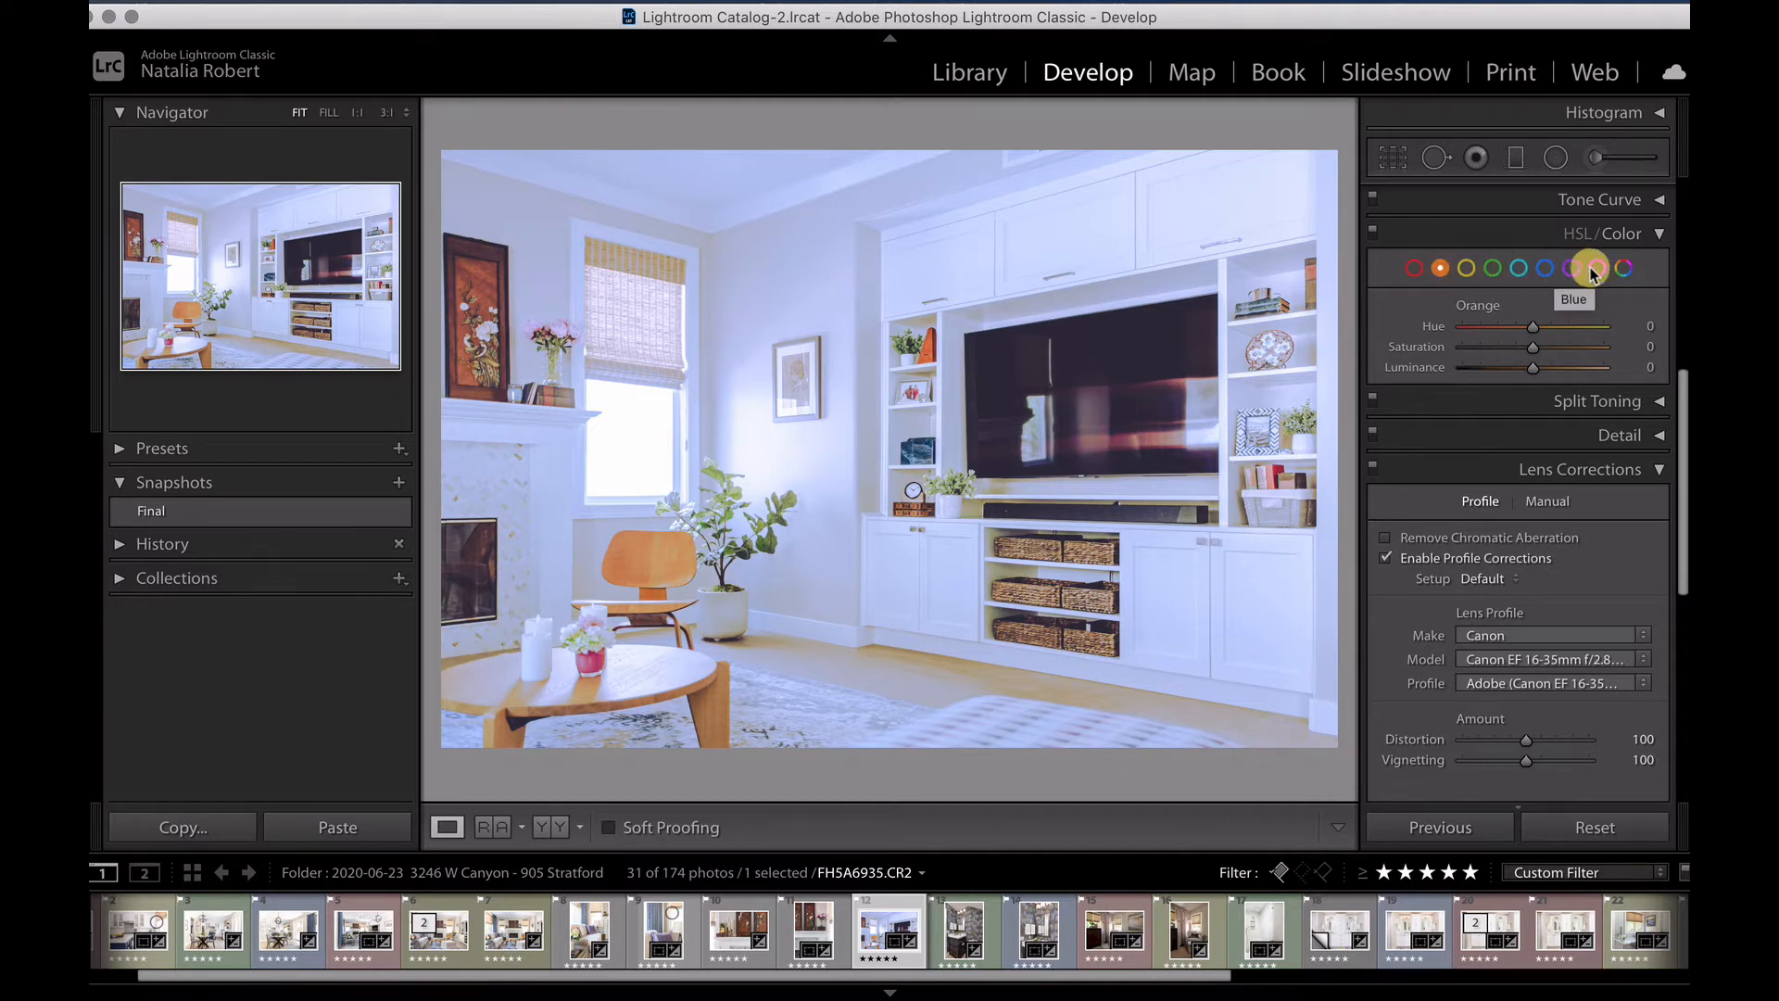
left_click(1624, 268)
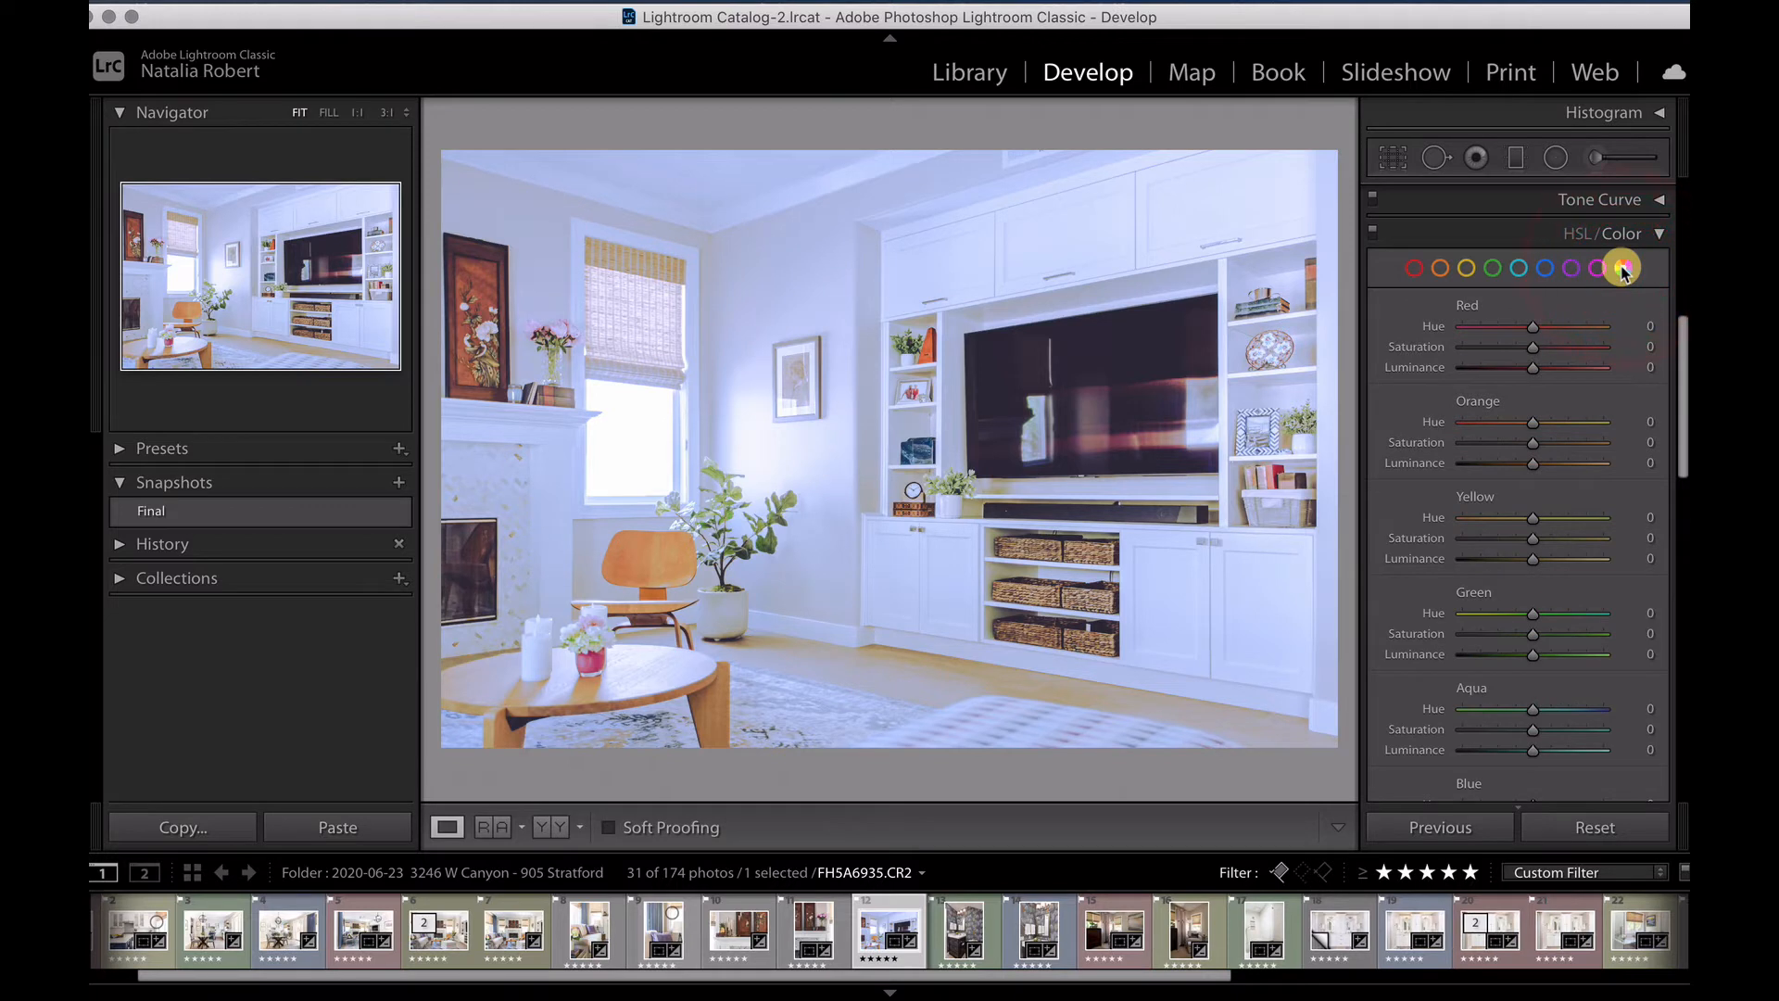
left_click(1575, 234)
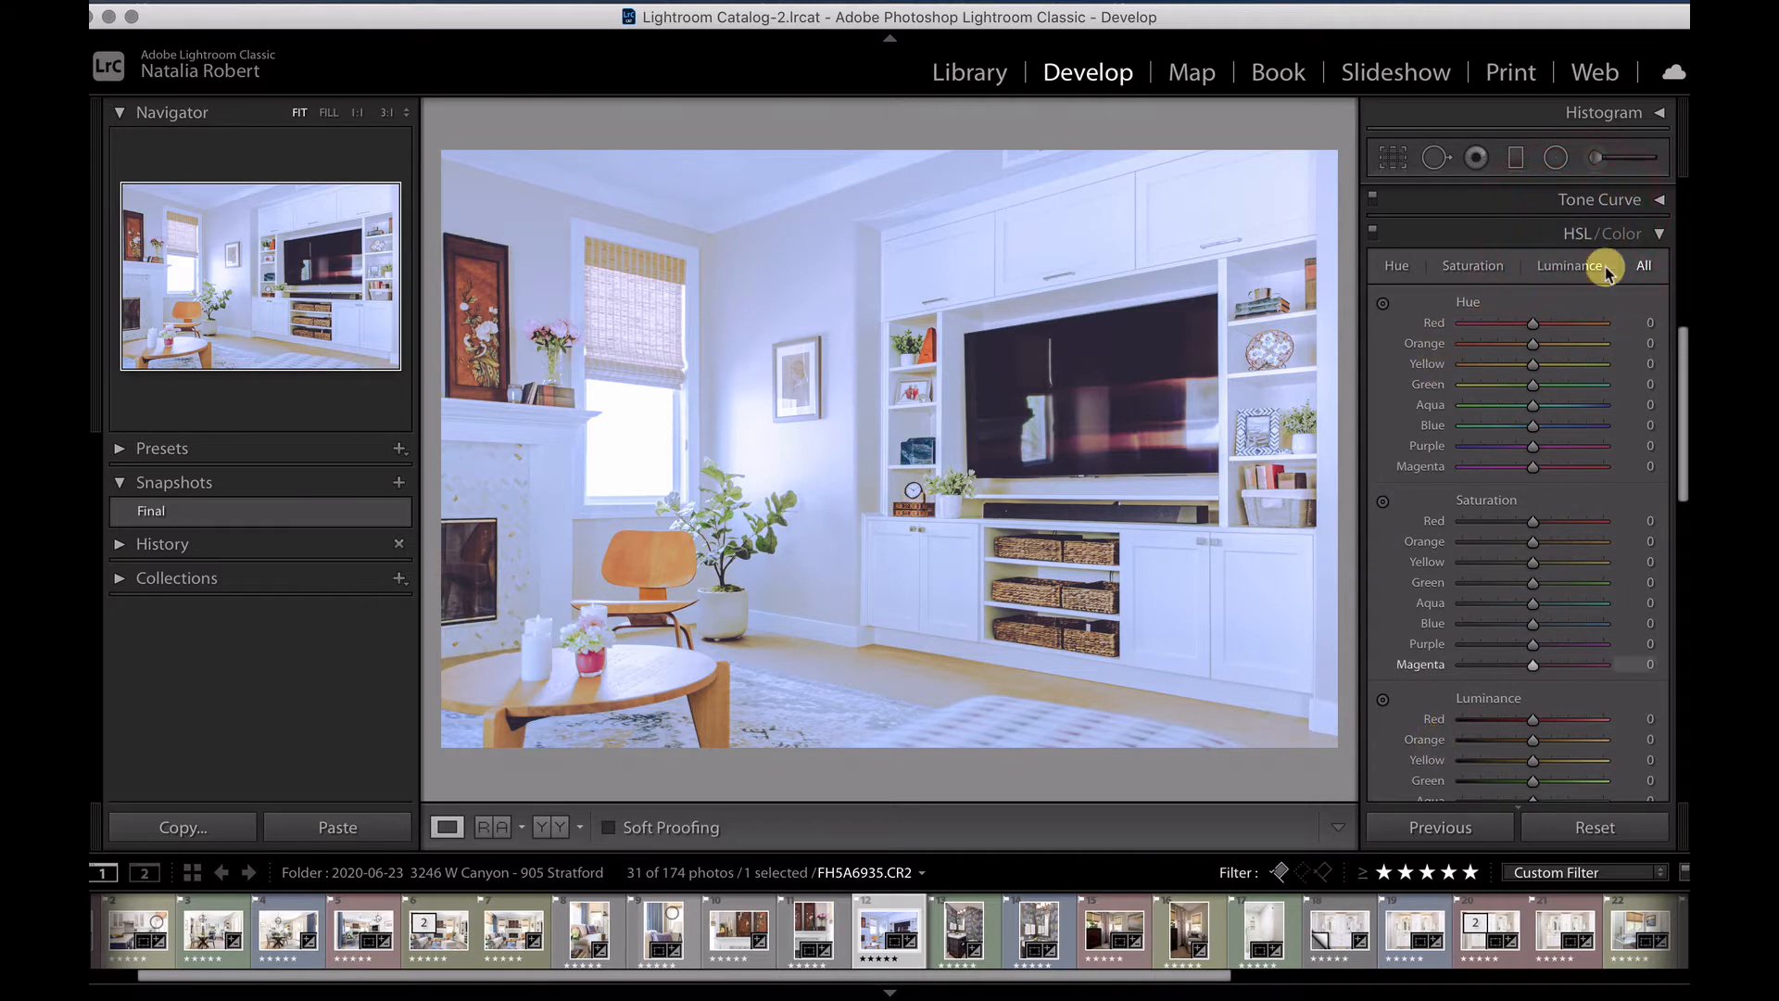
left_click(1622, 233)
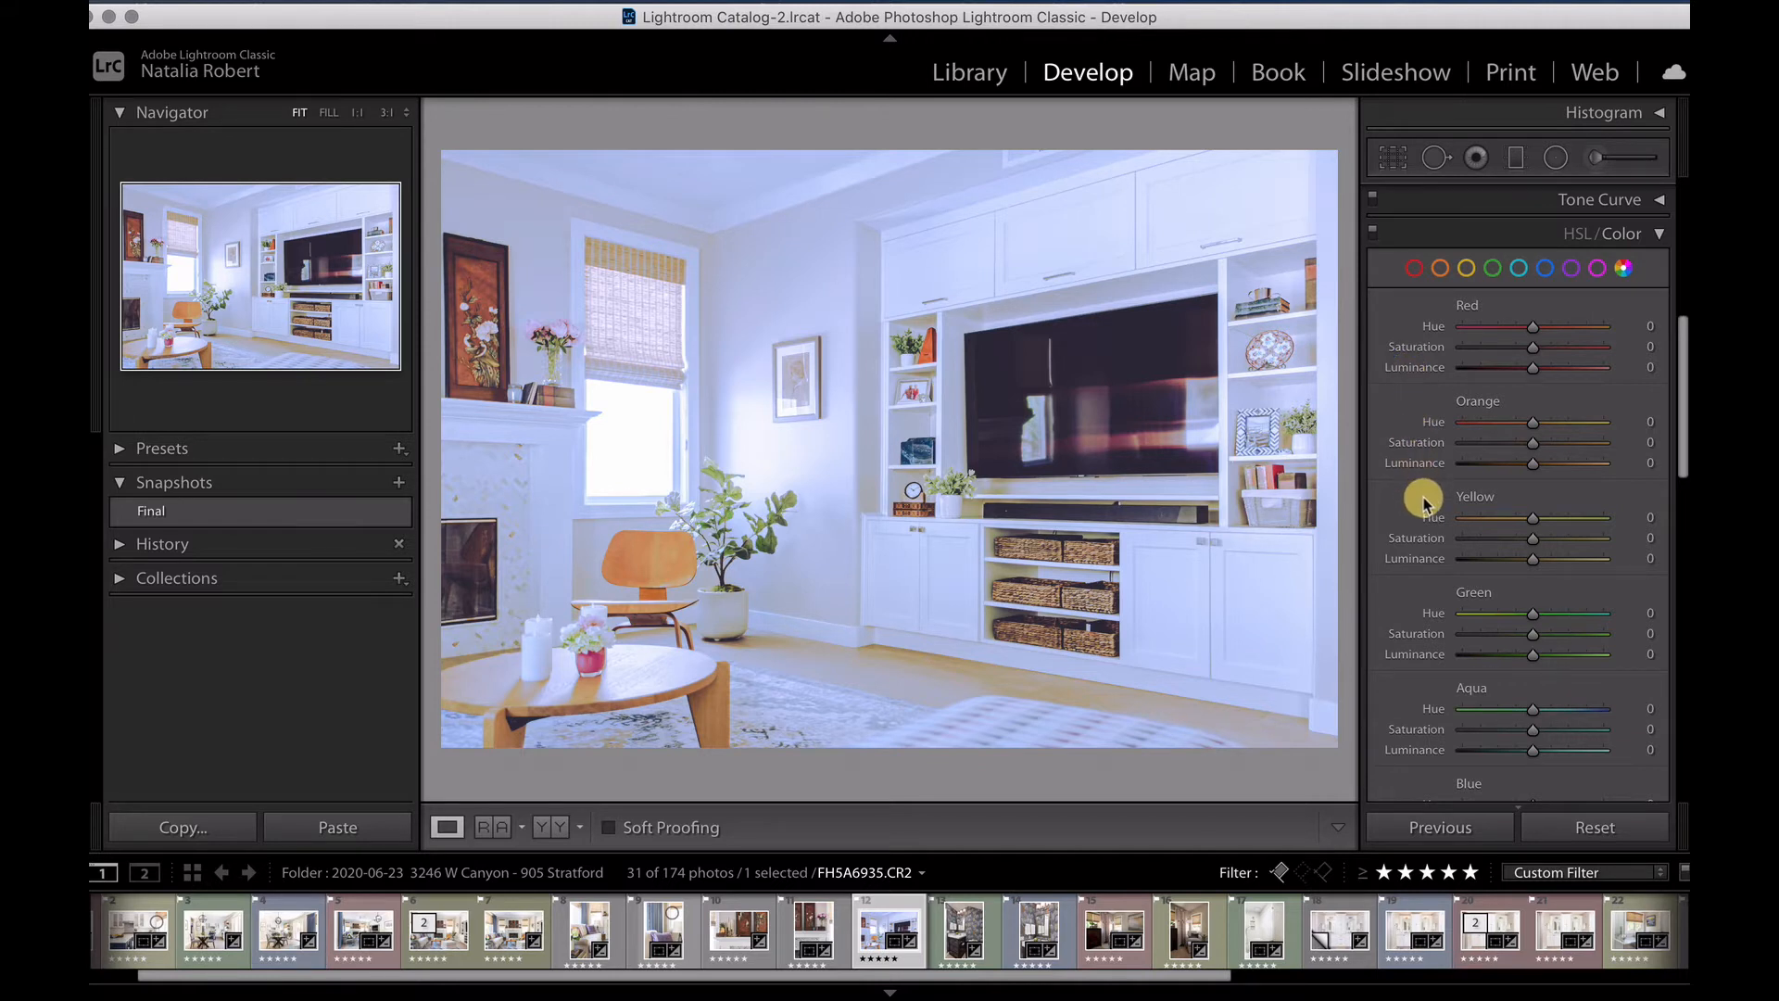
scroll(1425, 503, "down", 6)
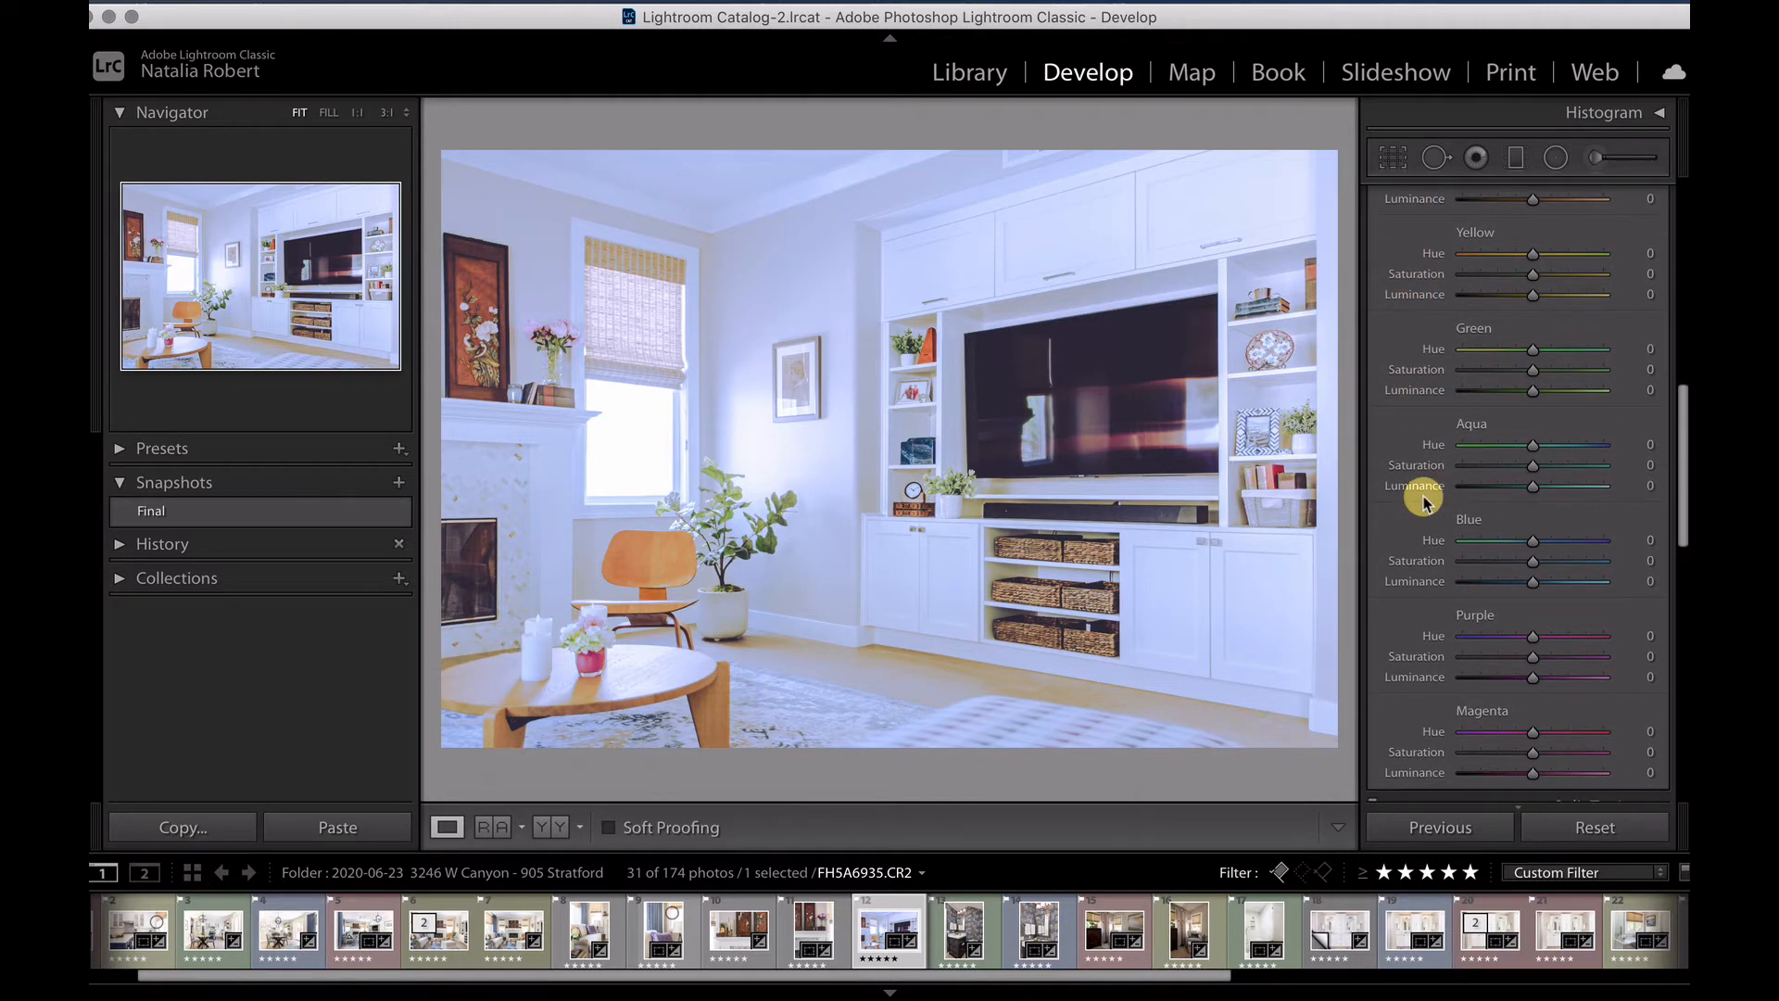
scroll(1425, 500, "up", 3)
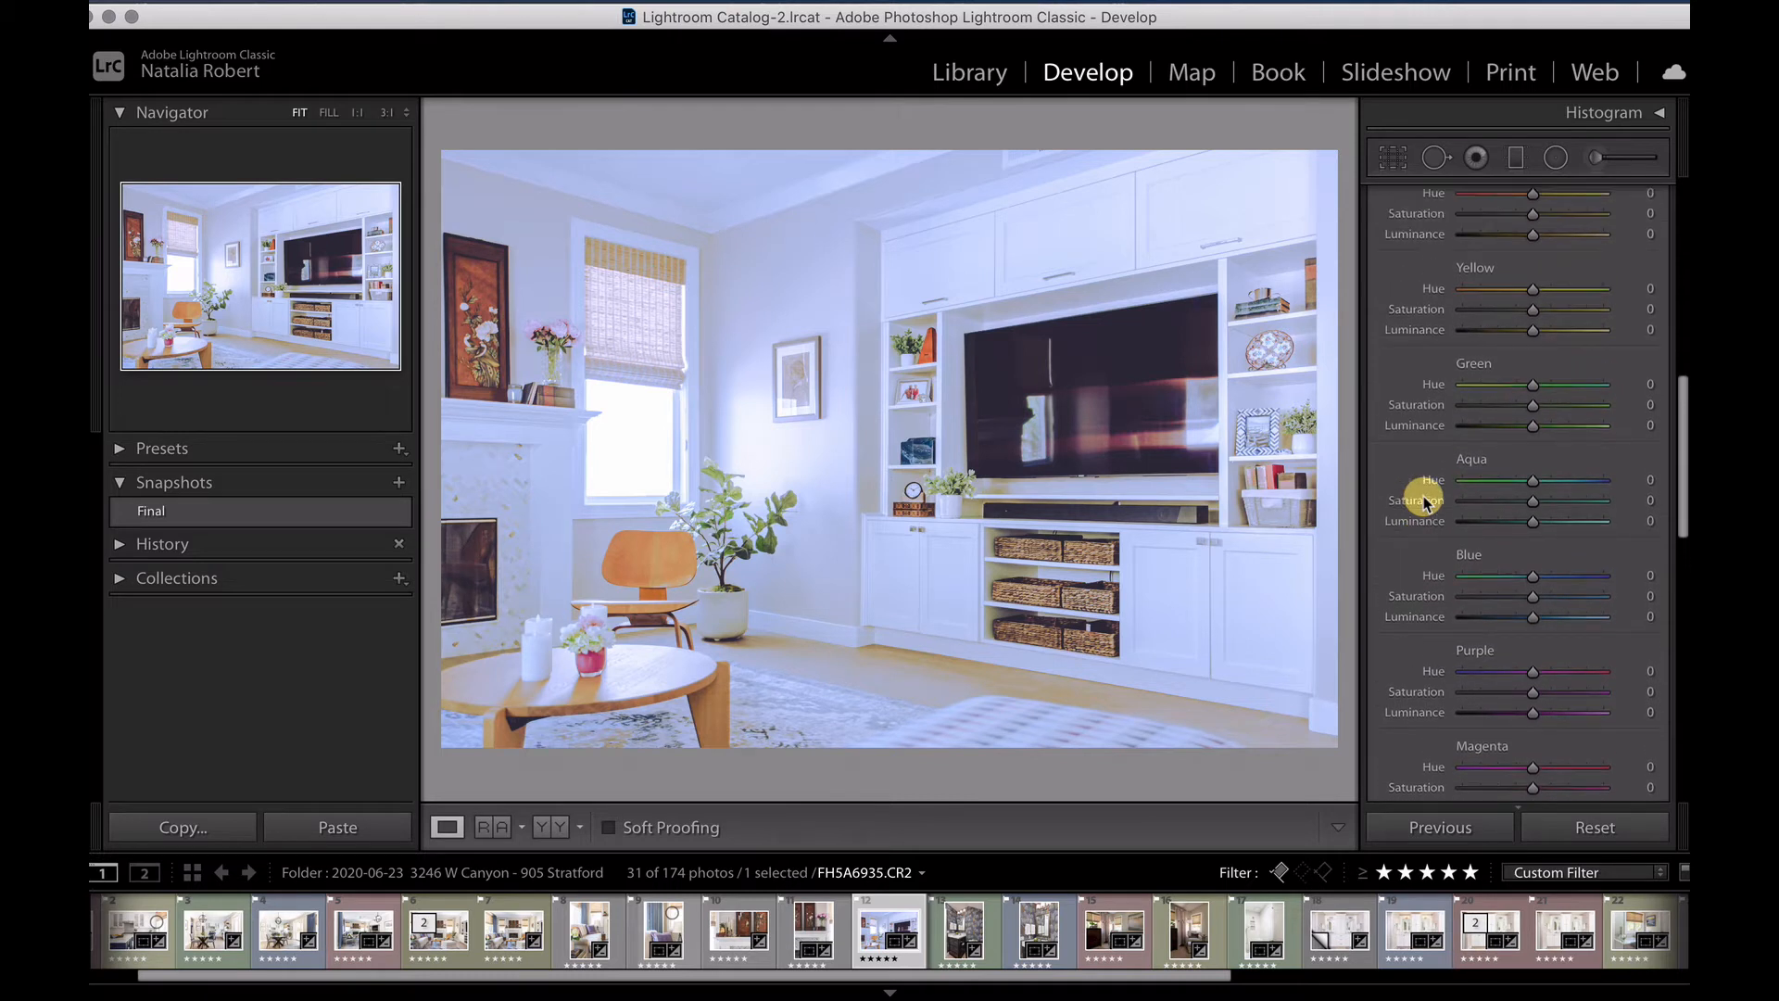
scroll(1424, 504, "up", 4)
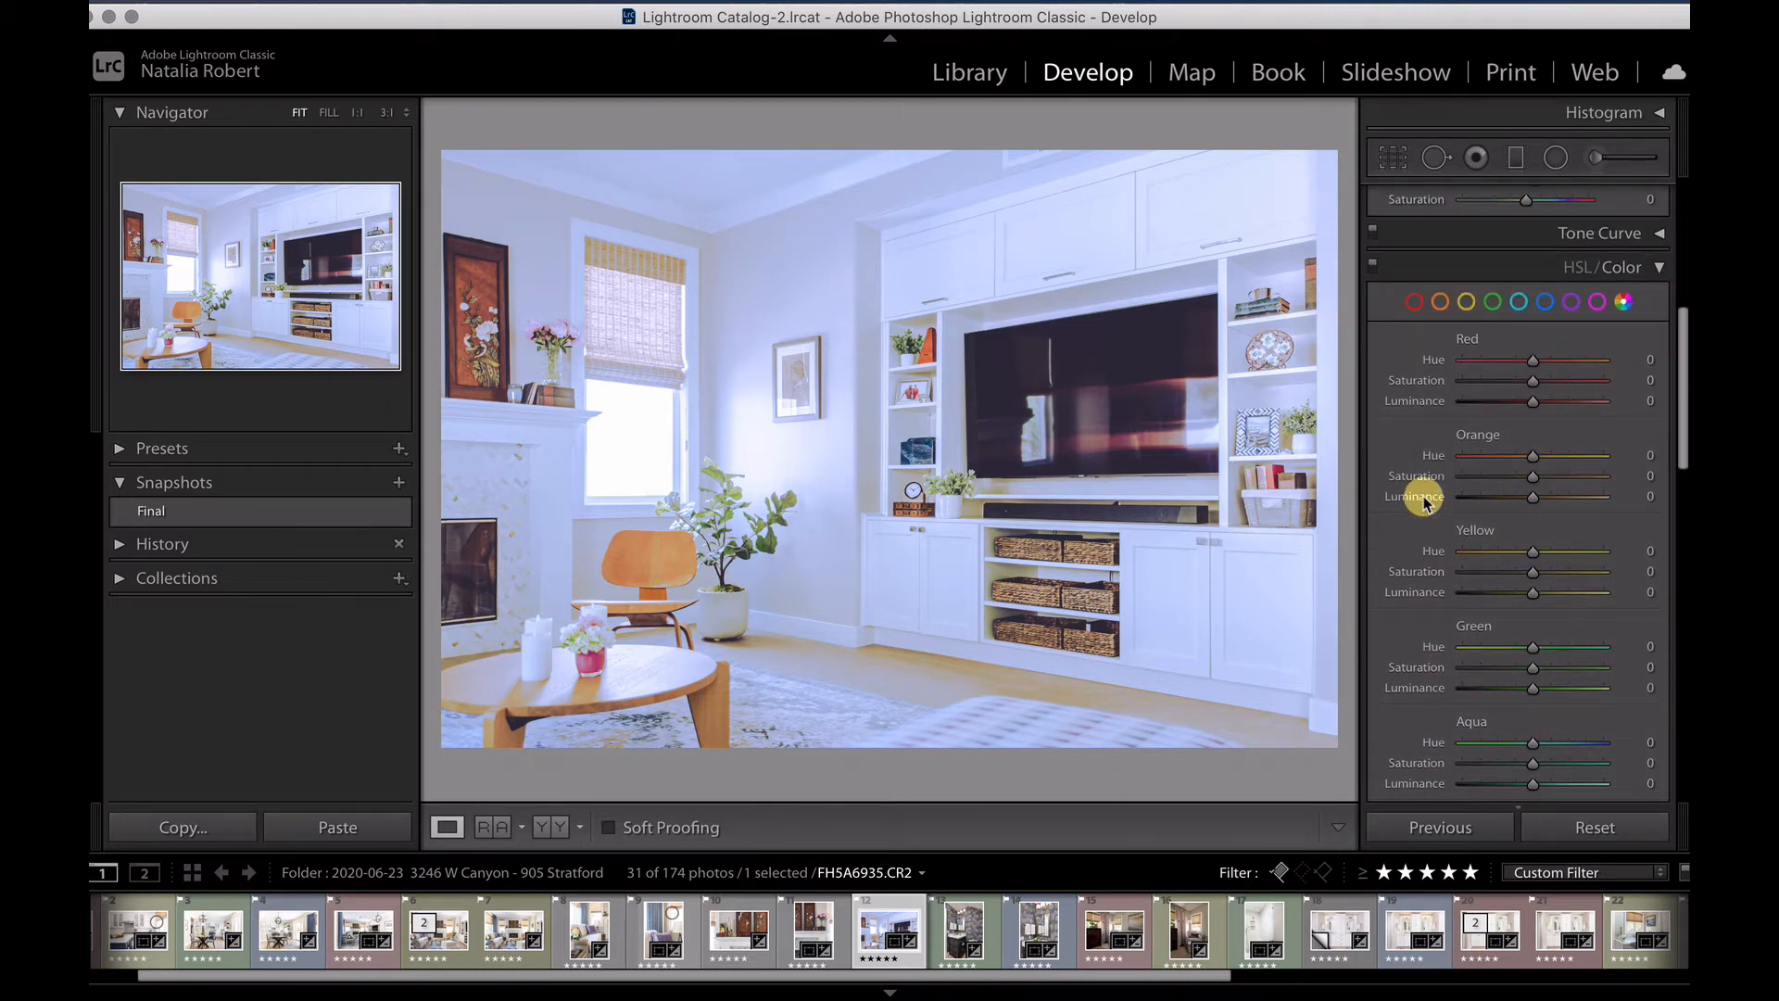
- Reopen the Tone Curve and flatten the blue channel curve to the diagonal, with its middle point at input 158, output 160
scroll(1424, 500, "up", 5)
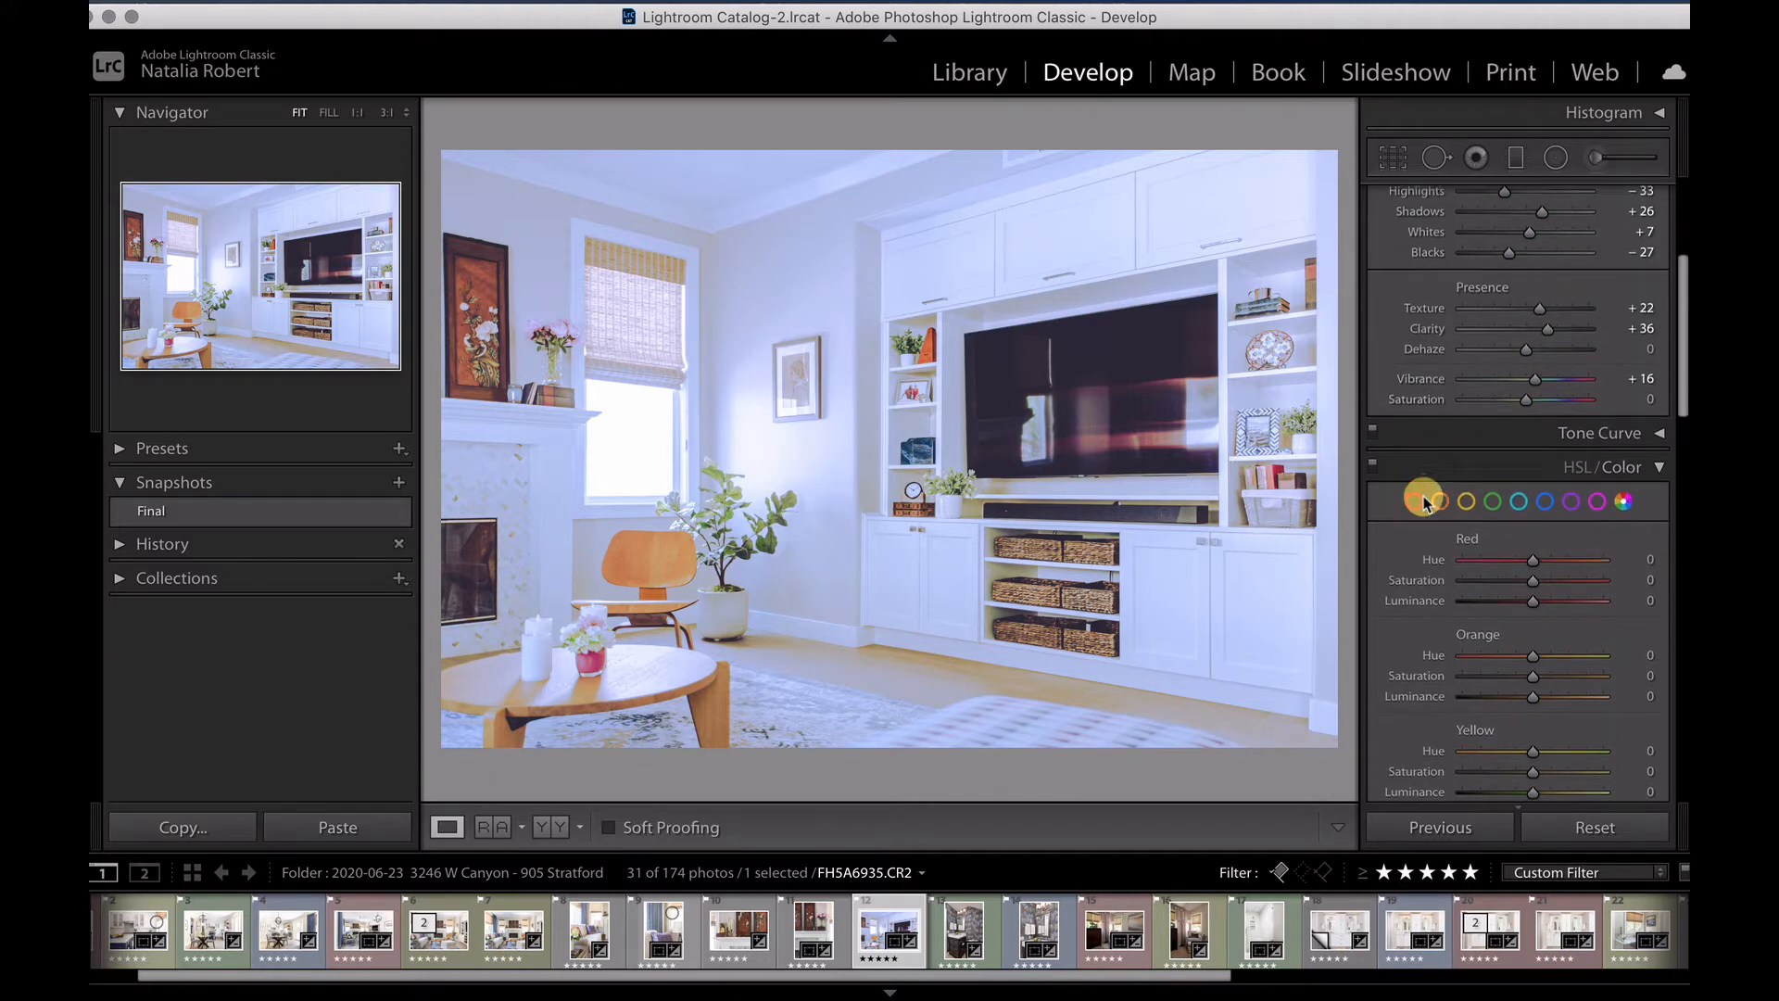
scroll(1483, 494, "up", 5)
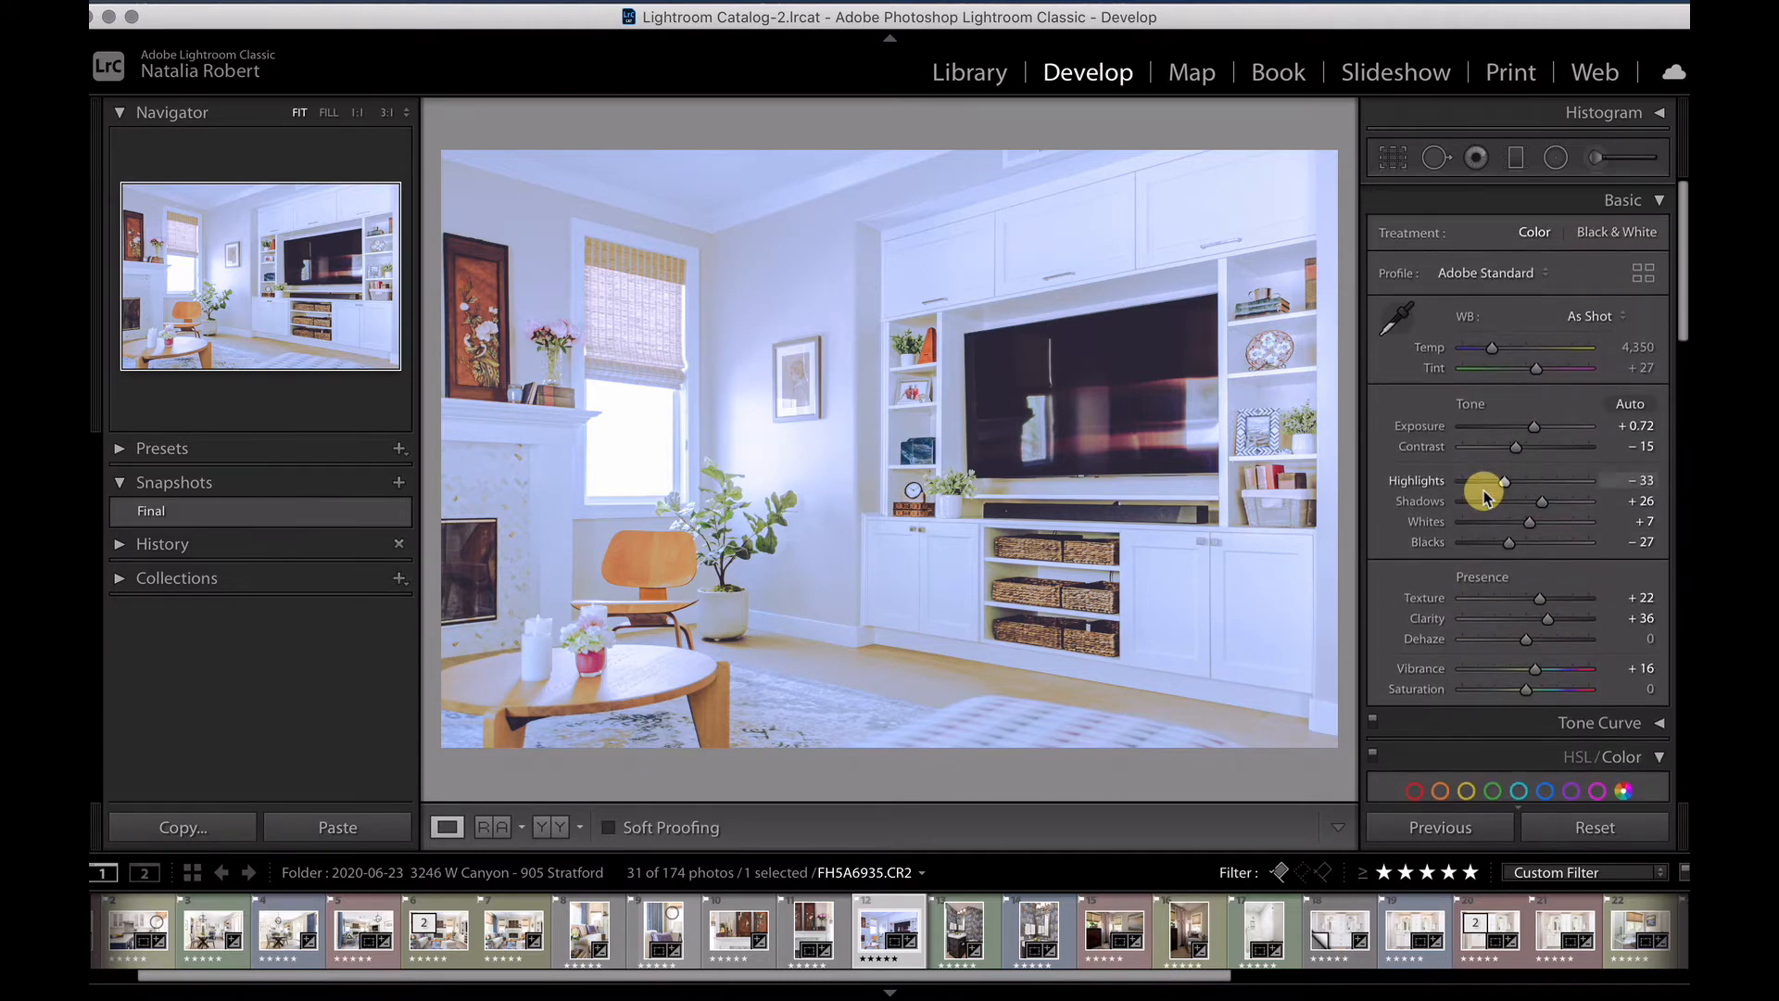
scroll(1483, 496, "down", 3)
scroll(1484, 496, "down", 2)
left_click(1477, 463)
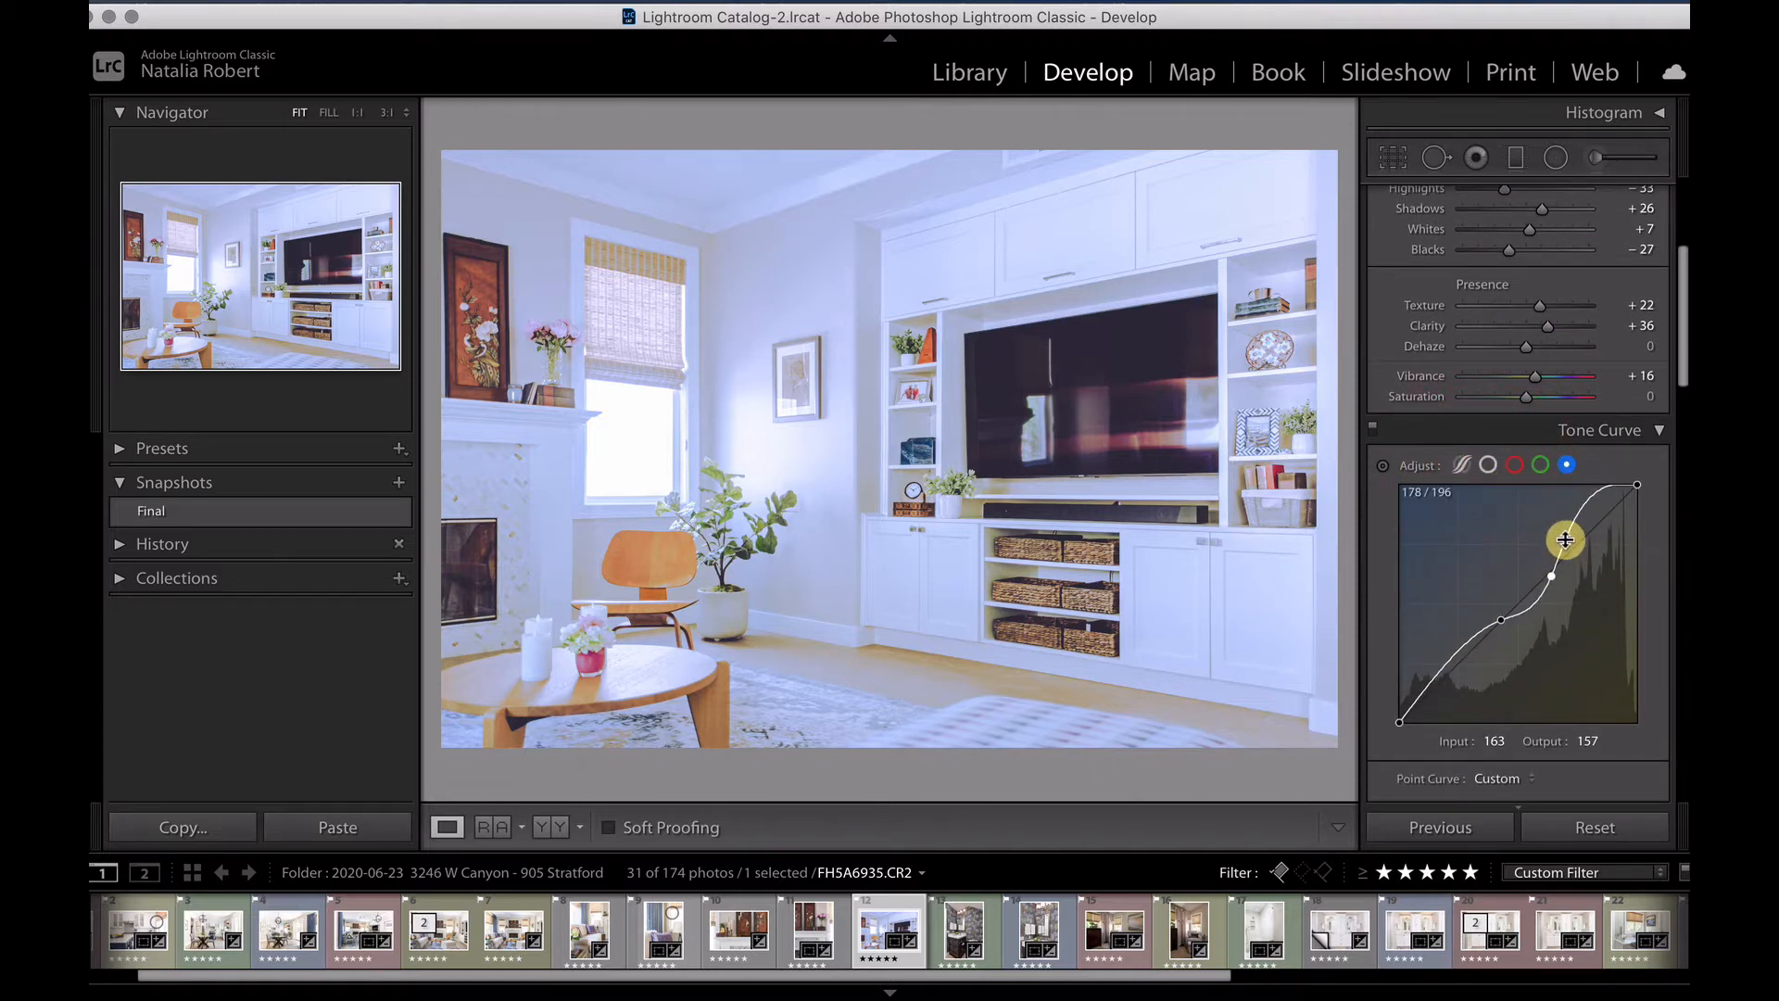
scroll(1565, 537, "down", 2)
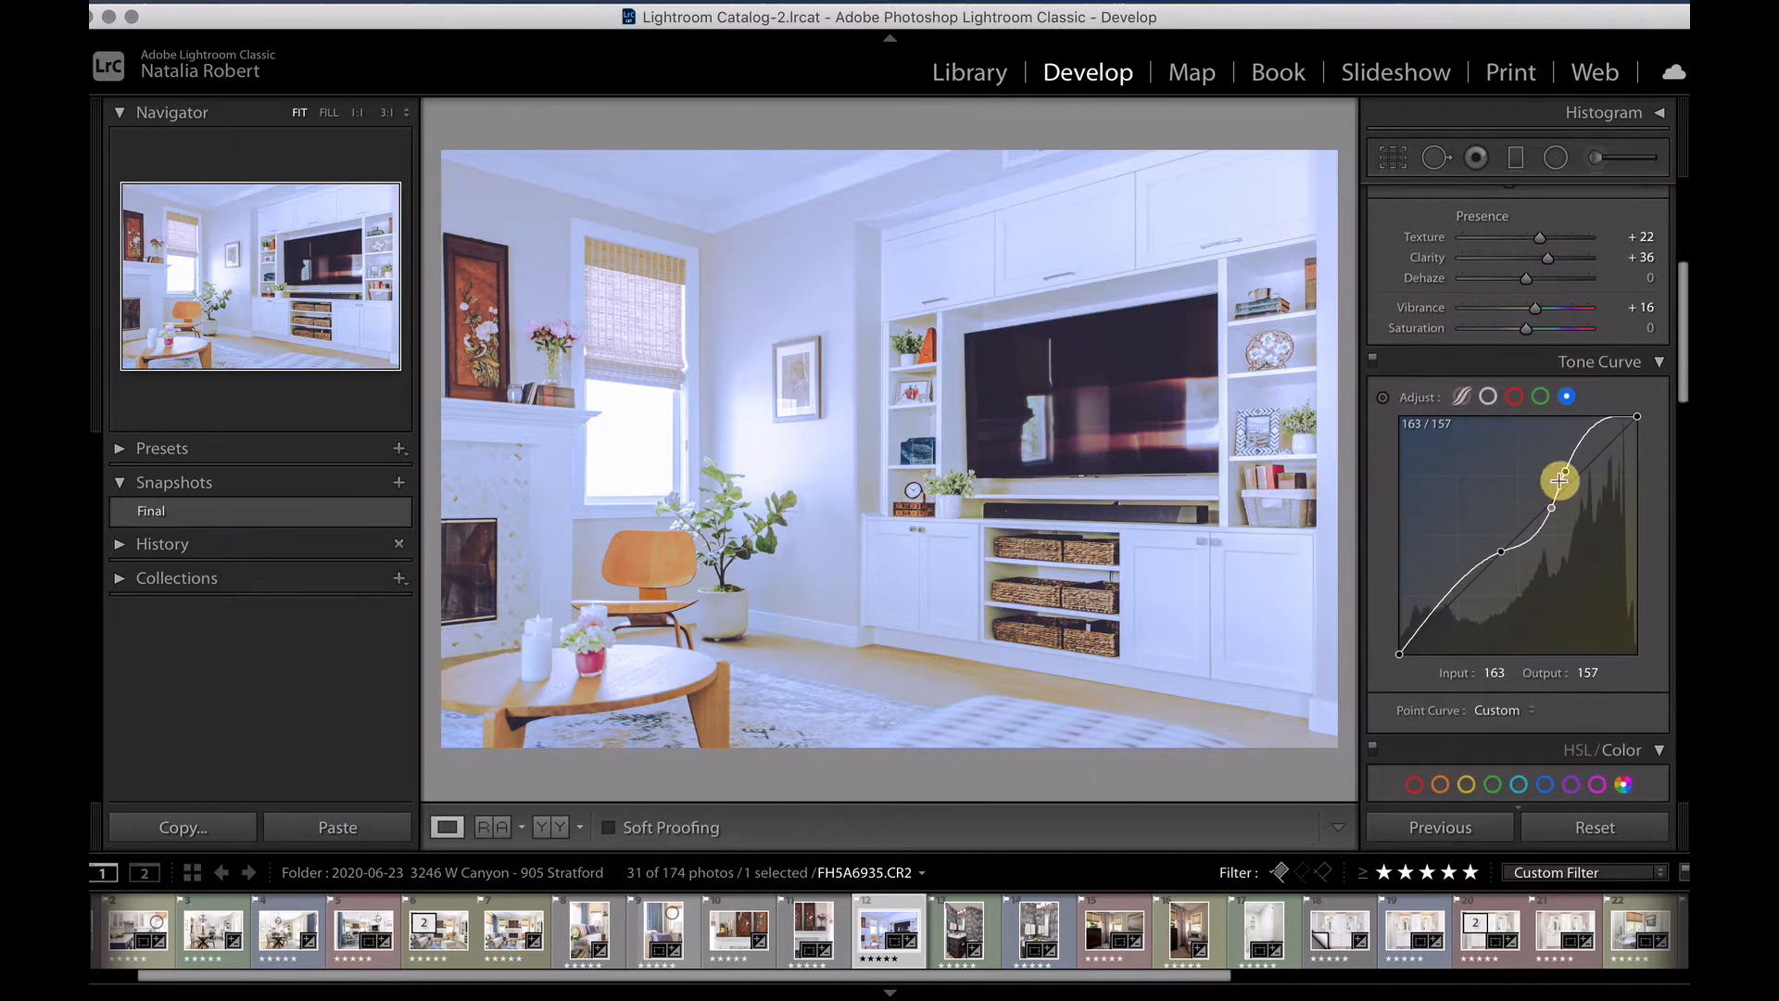
mouse_move(1559, 480)
left_mouse_down()
mouse_move(1580, 480)
mouse_move(1549, 505)
left_mouse_up()
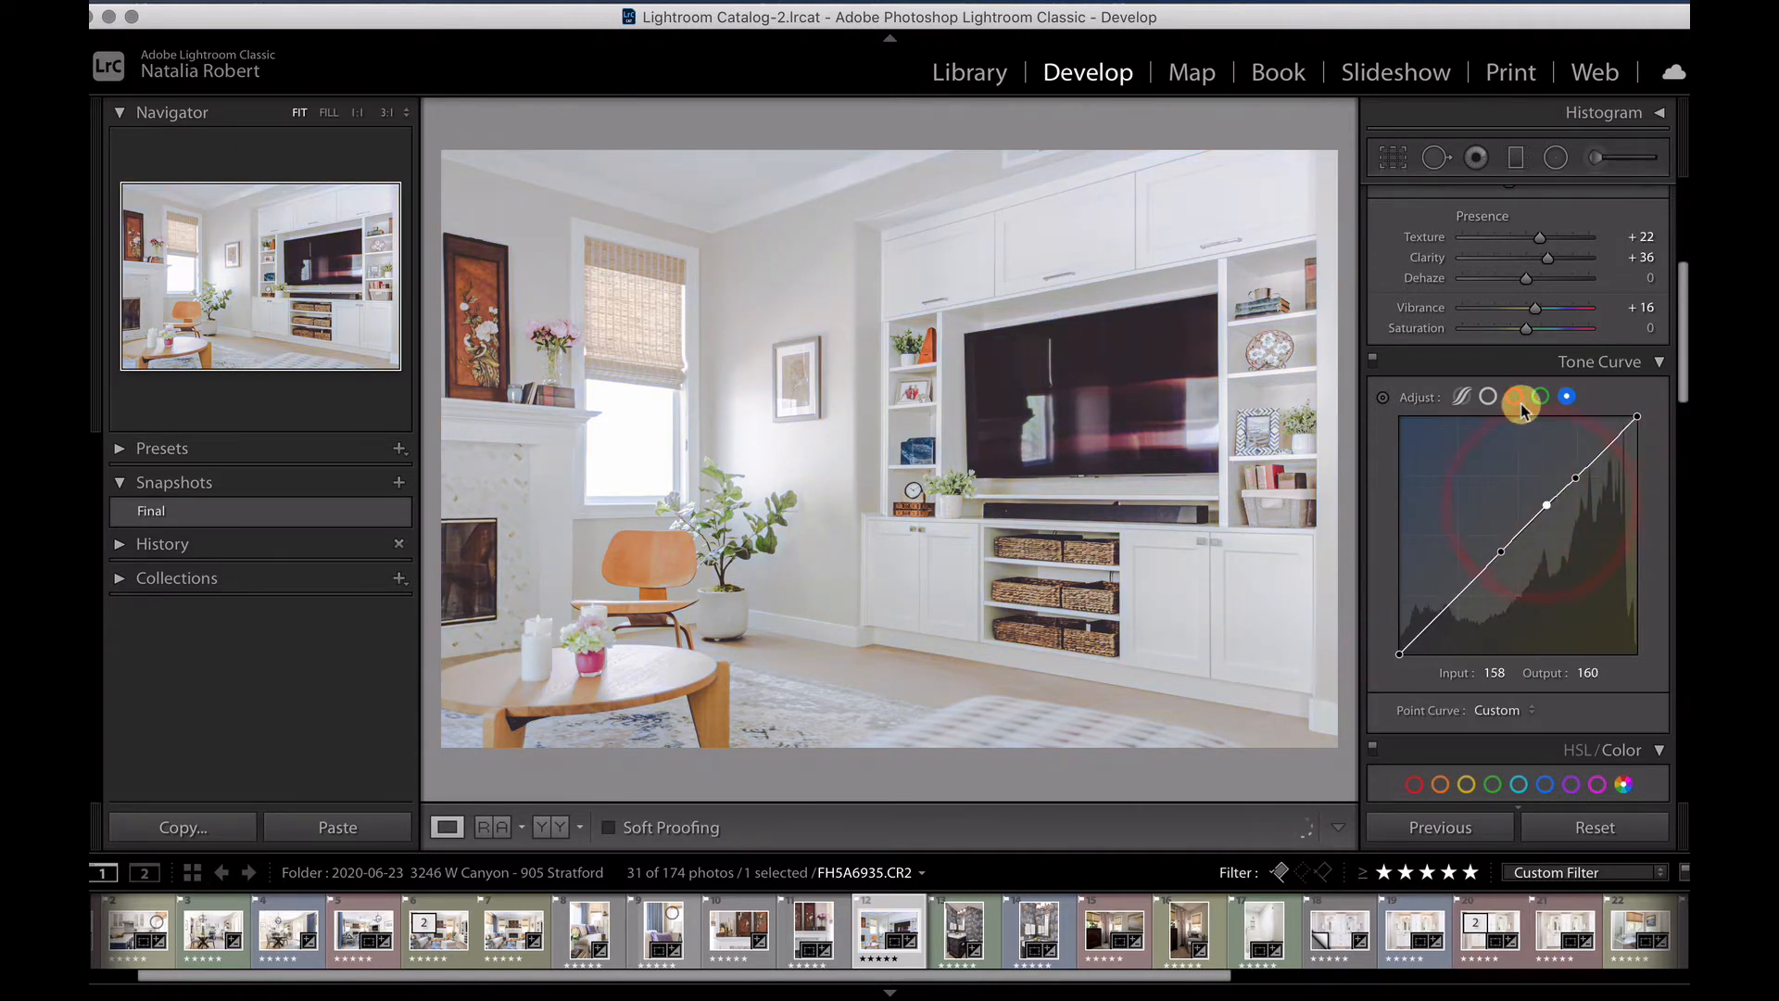
- Check the point curve and the parametric curve, and collapse the Tone Curve section
left_click(1489, 397)
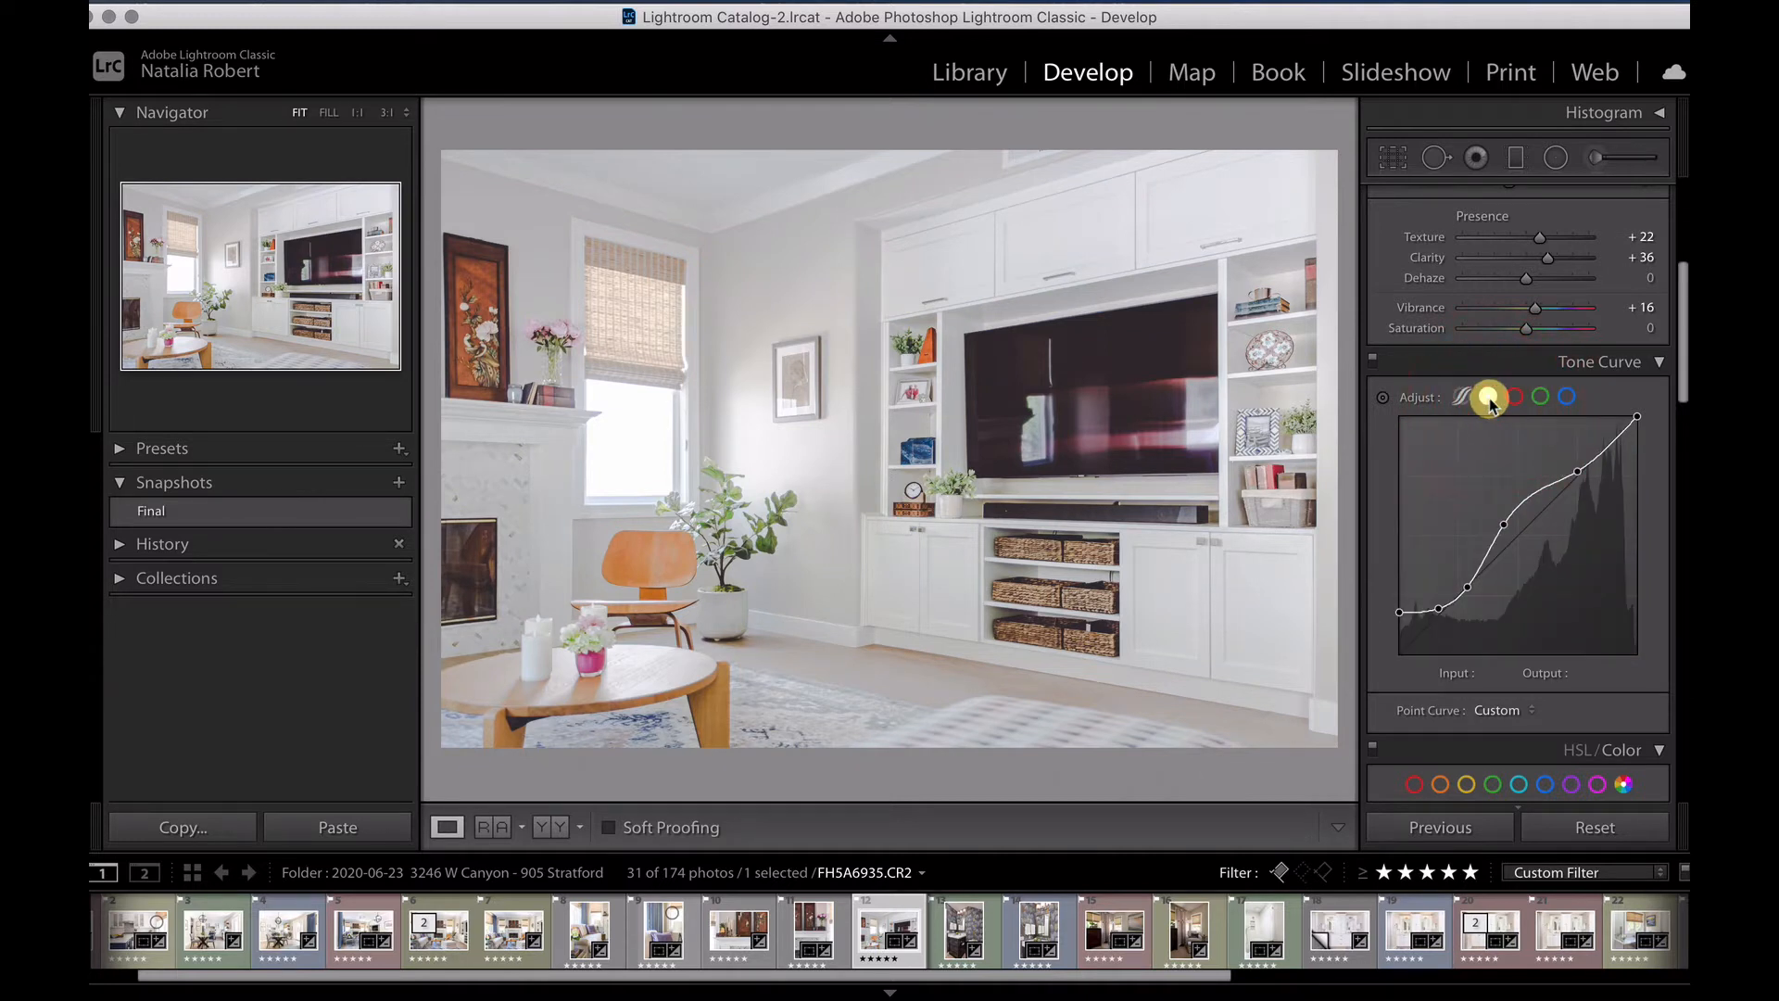
left_click(1462, 397)
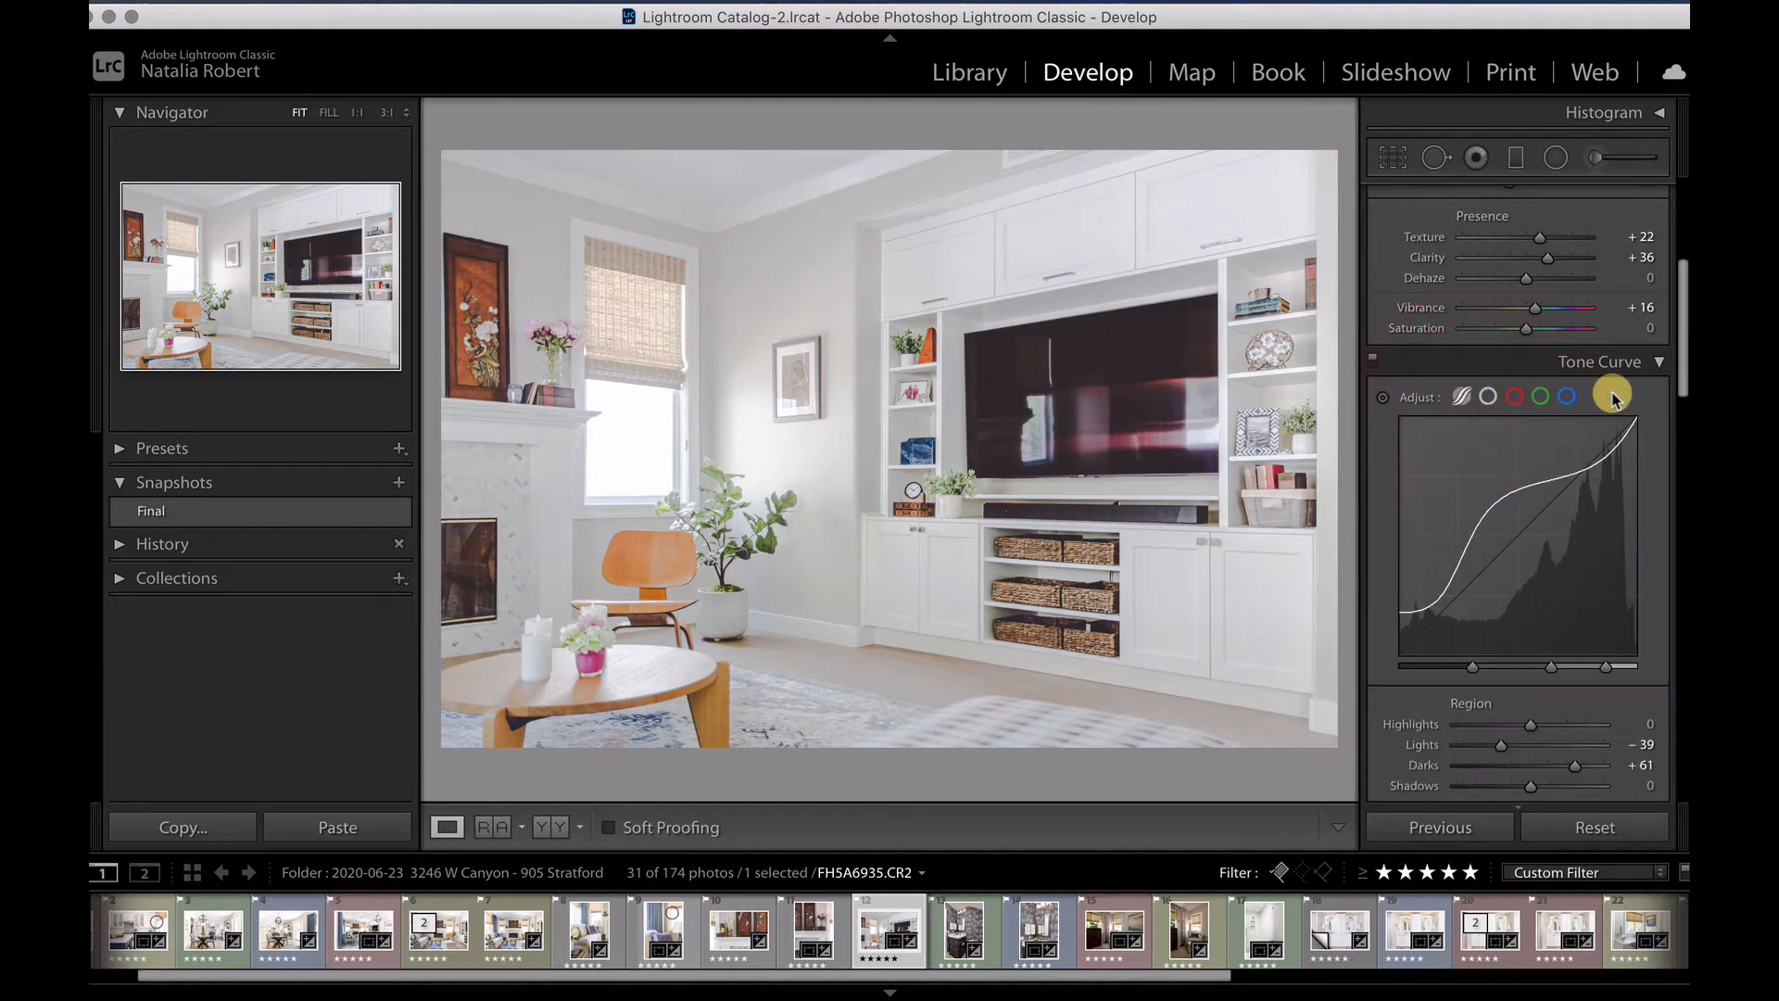
left_click(1657, 362)
scroll(1438, 365, "up", 5)
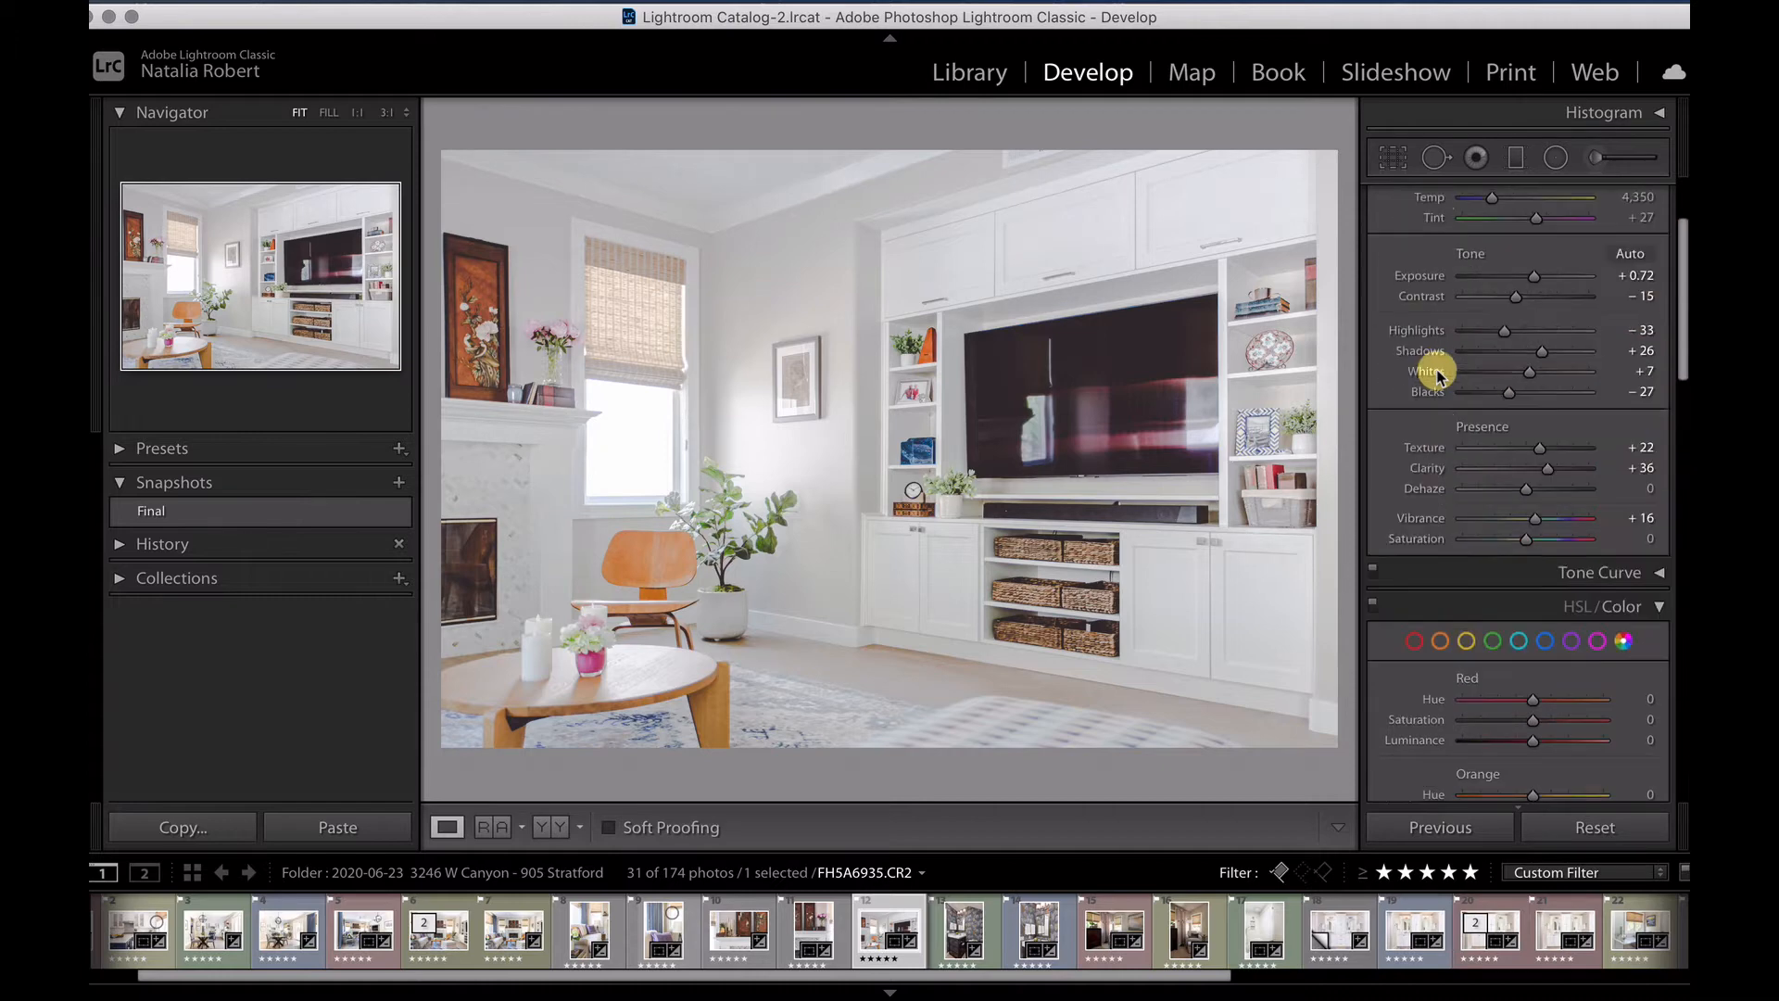
- Activate the Adjustment Brush, review its effect and brush settings, and show the selected mask overlay
left_click(1597, 159)
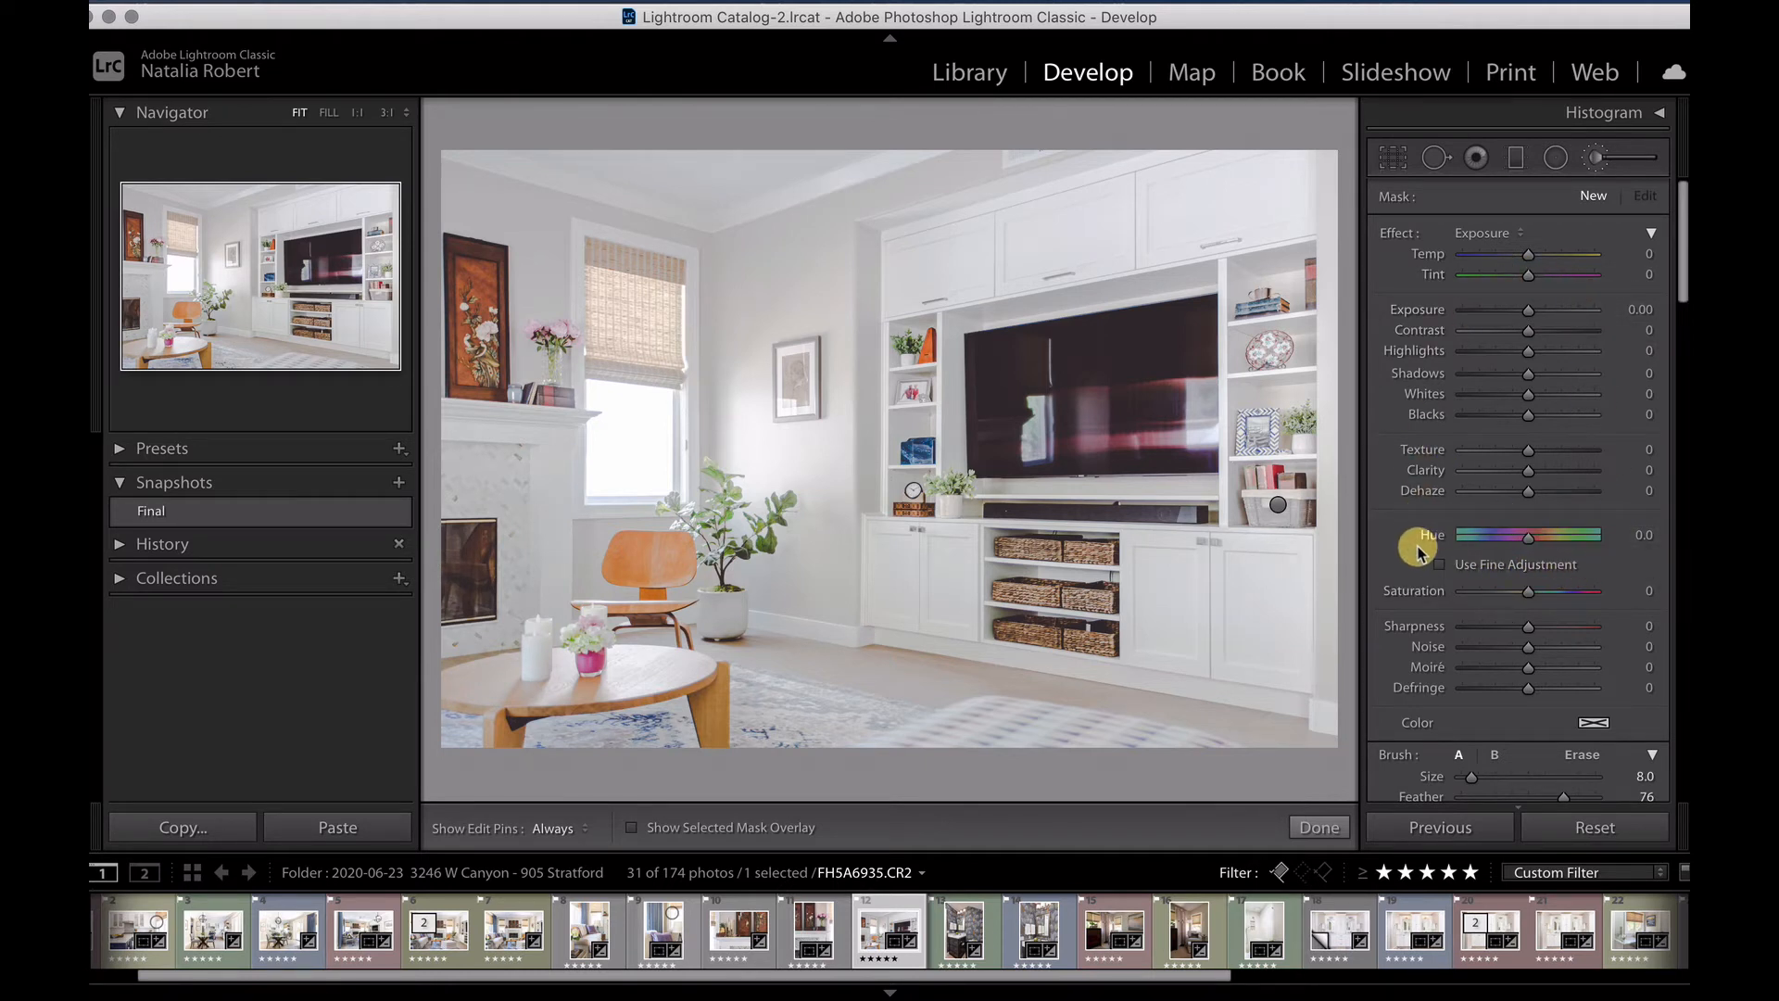
scroll(1399, 546, "down", 2)
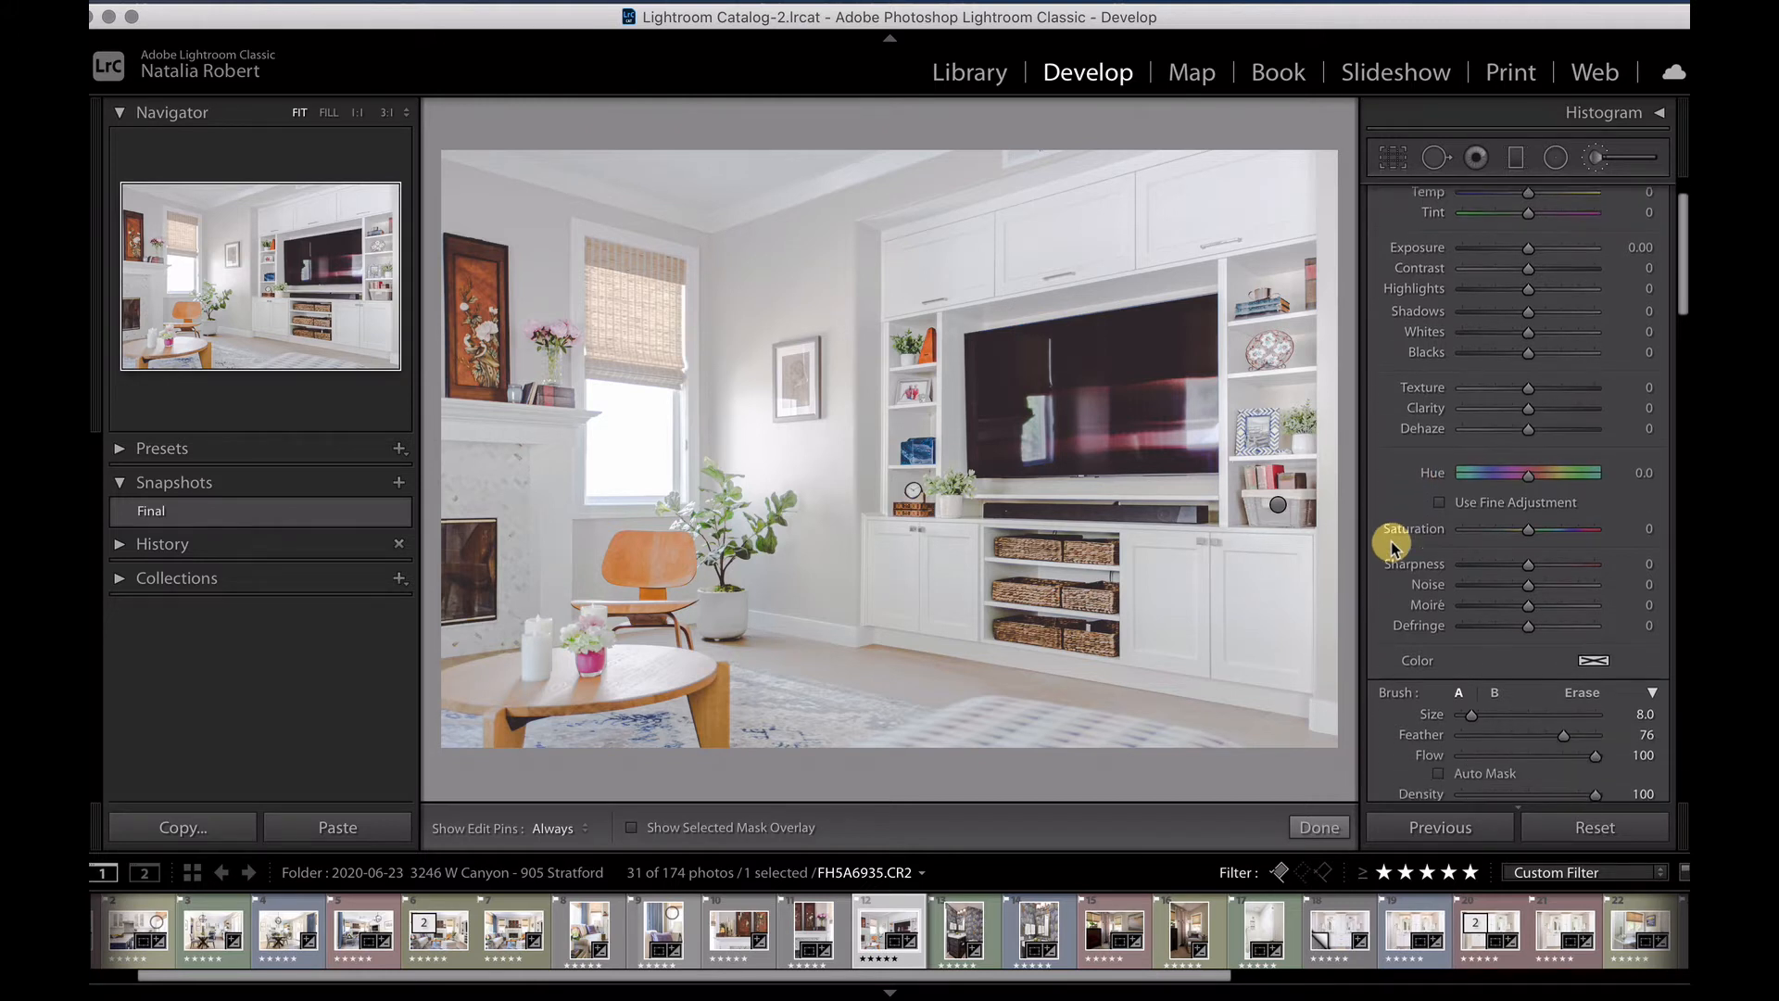
scroll(1393, 547, "up", 1)
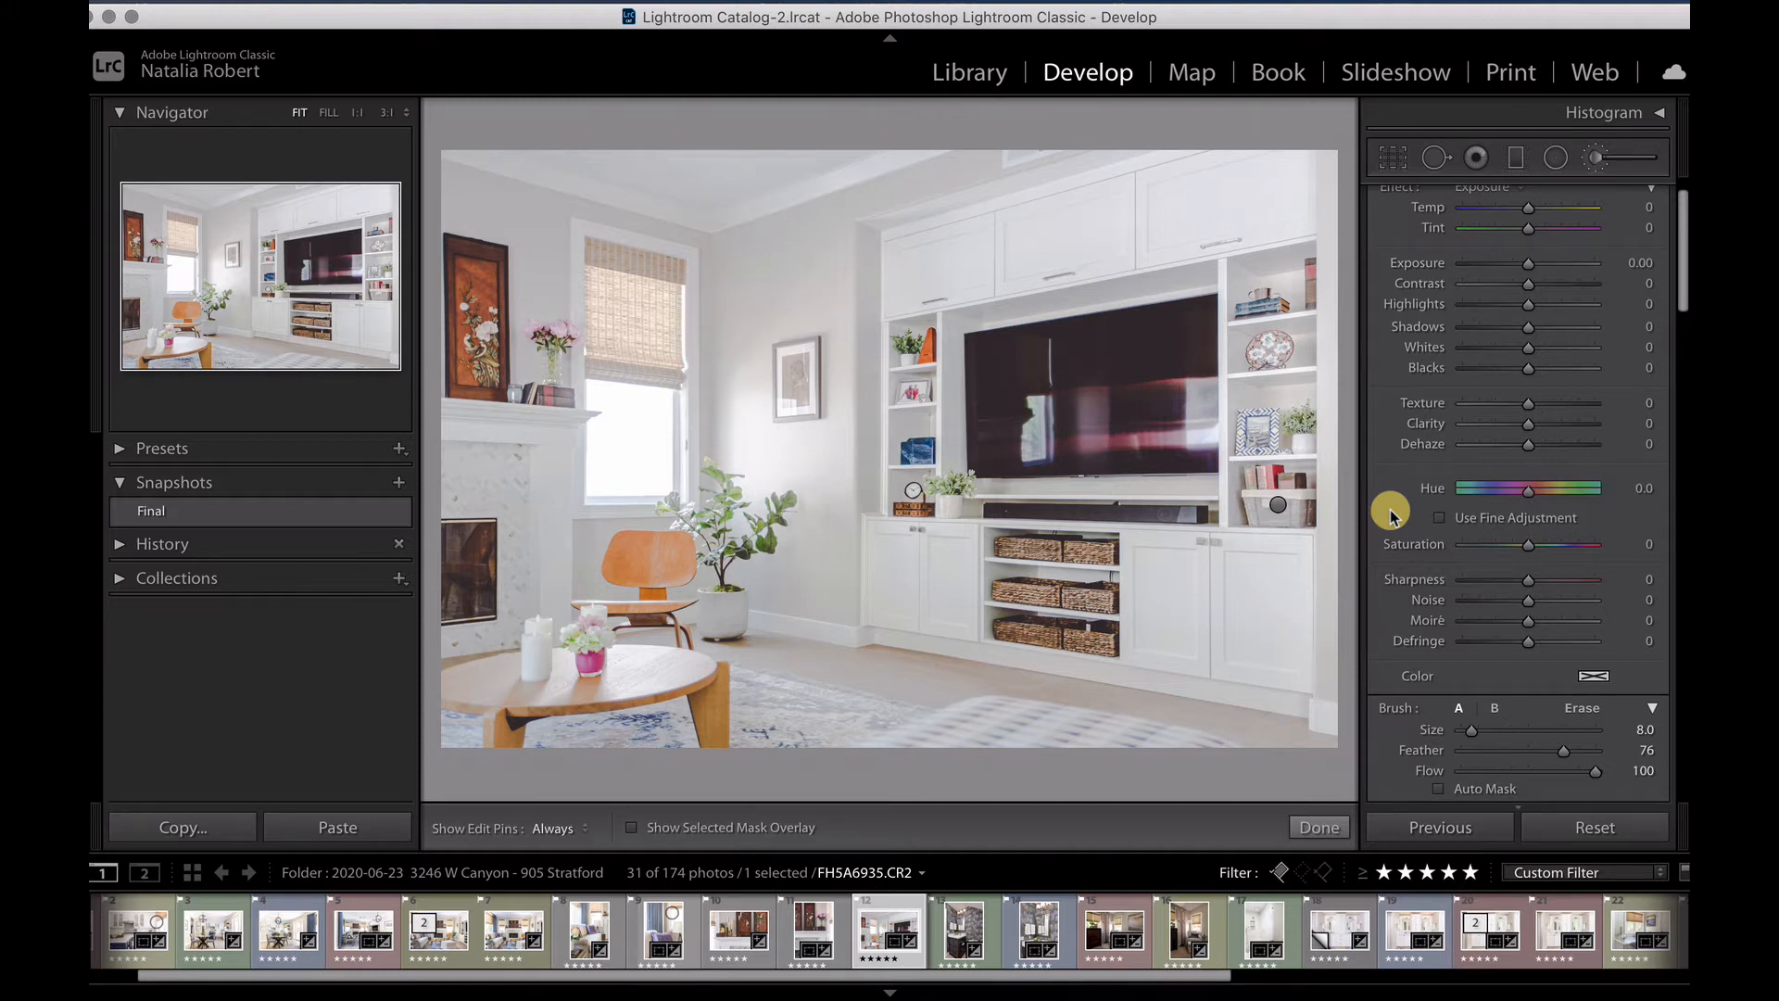
scroll(1393, 516, "down", 3)
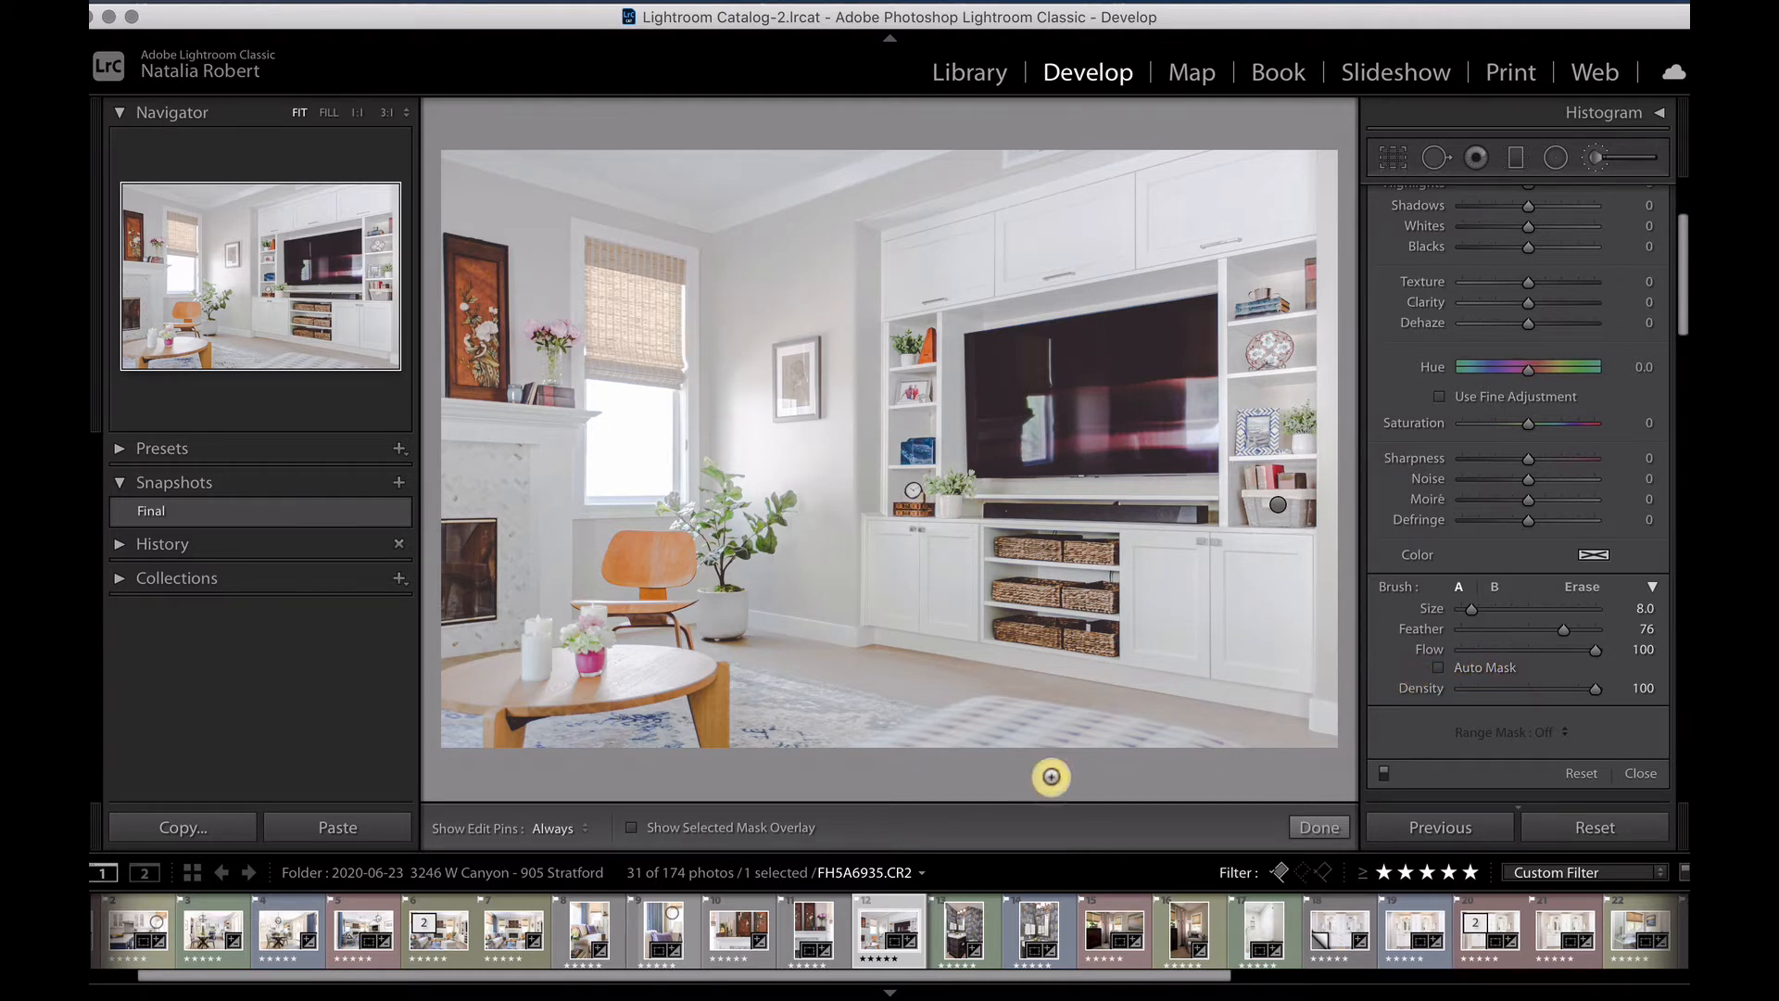
left_click(630, 827)
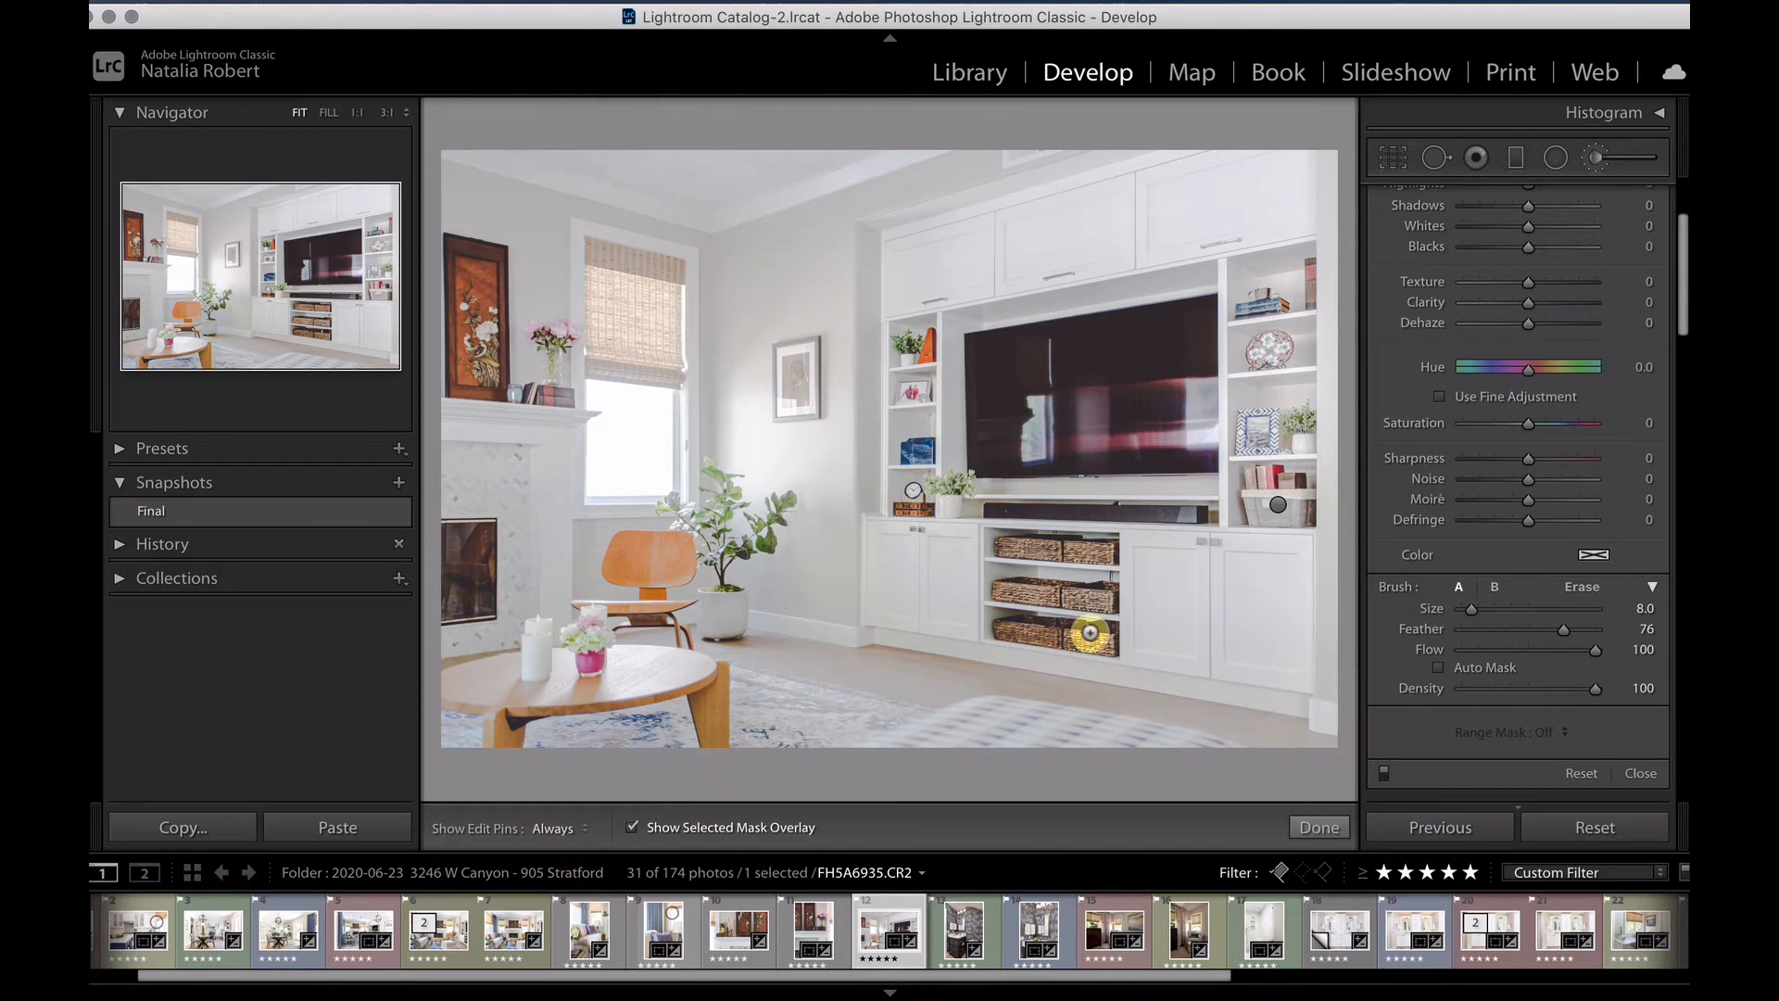
scroll(1381, 389, "up", 3)
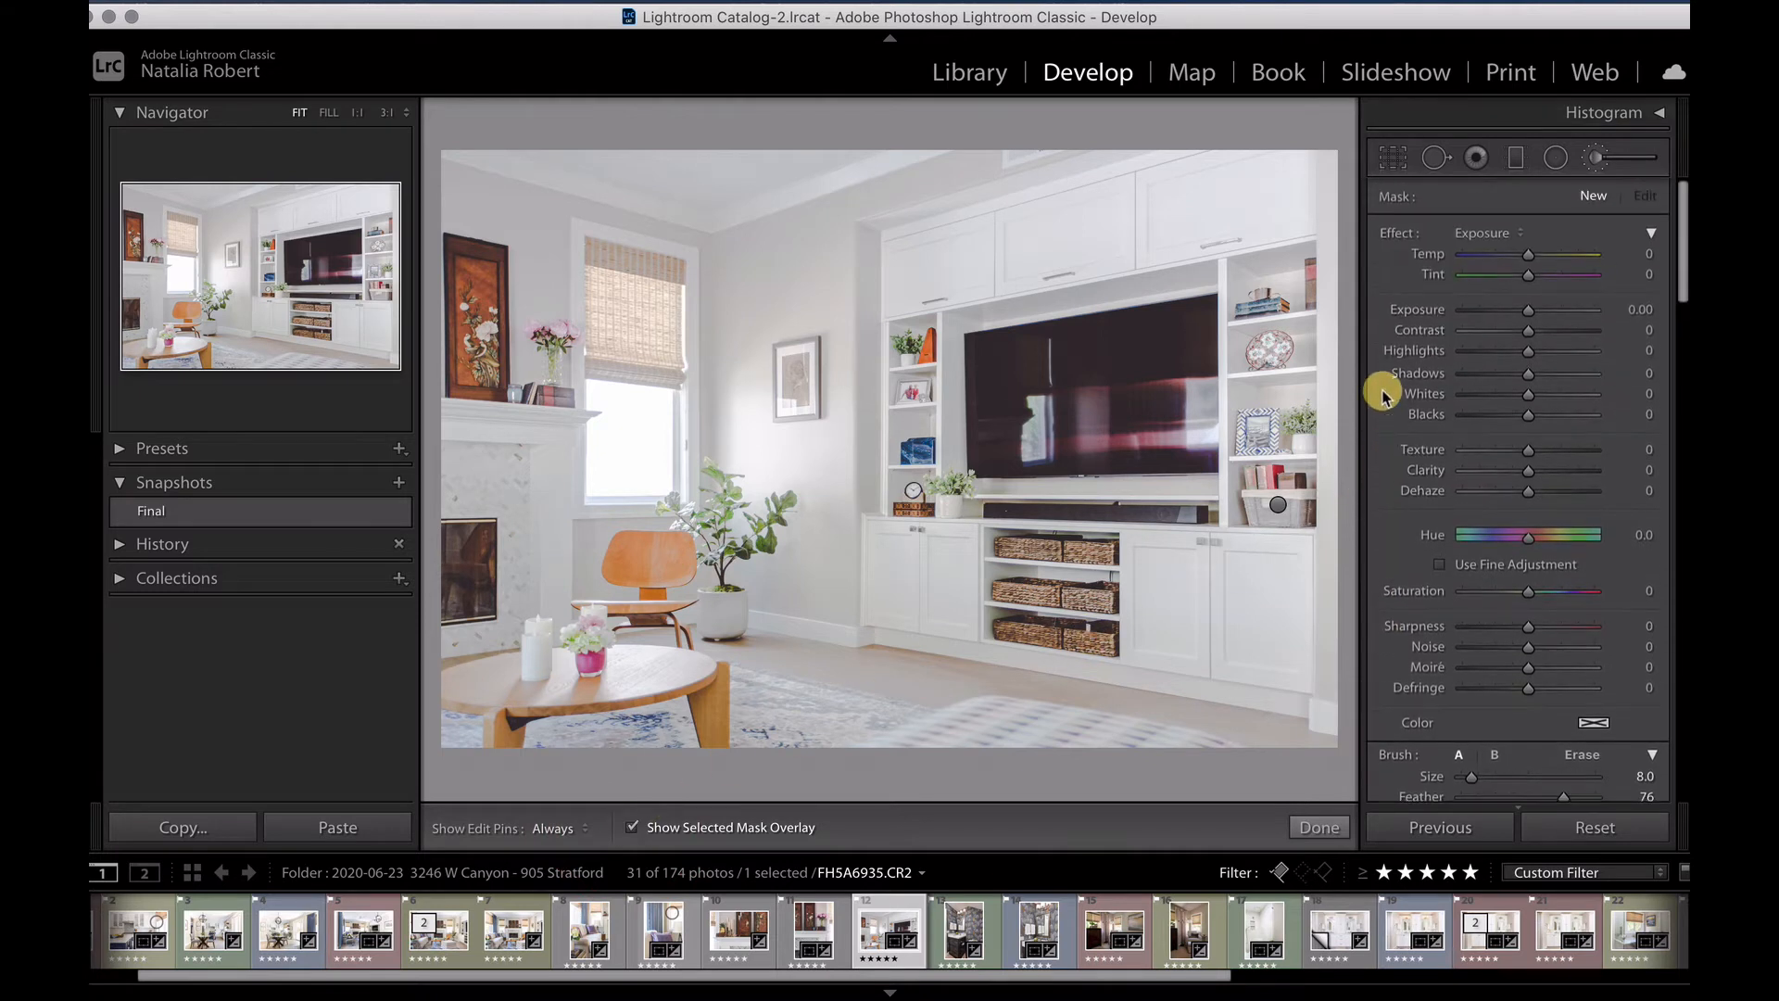
- Paint a mask over the pink flower vase on the coffee table with a size 12 adjustment brush
key("bracketright")
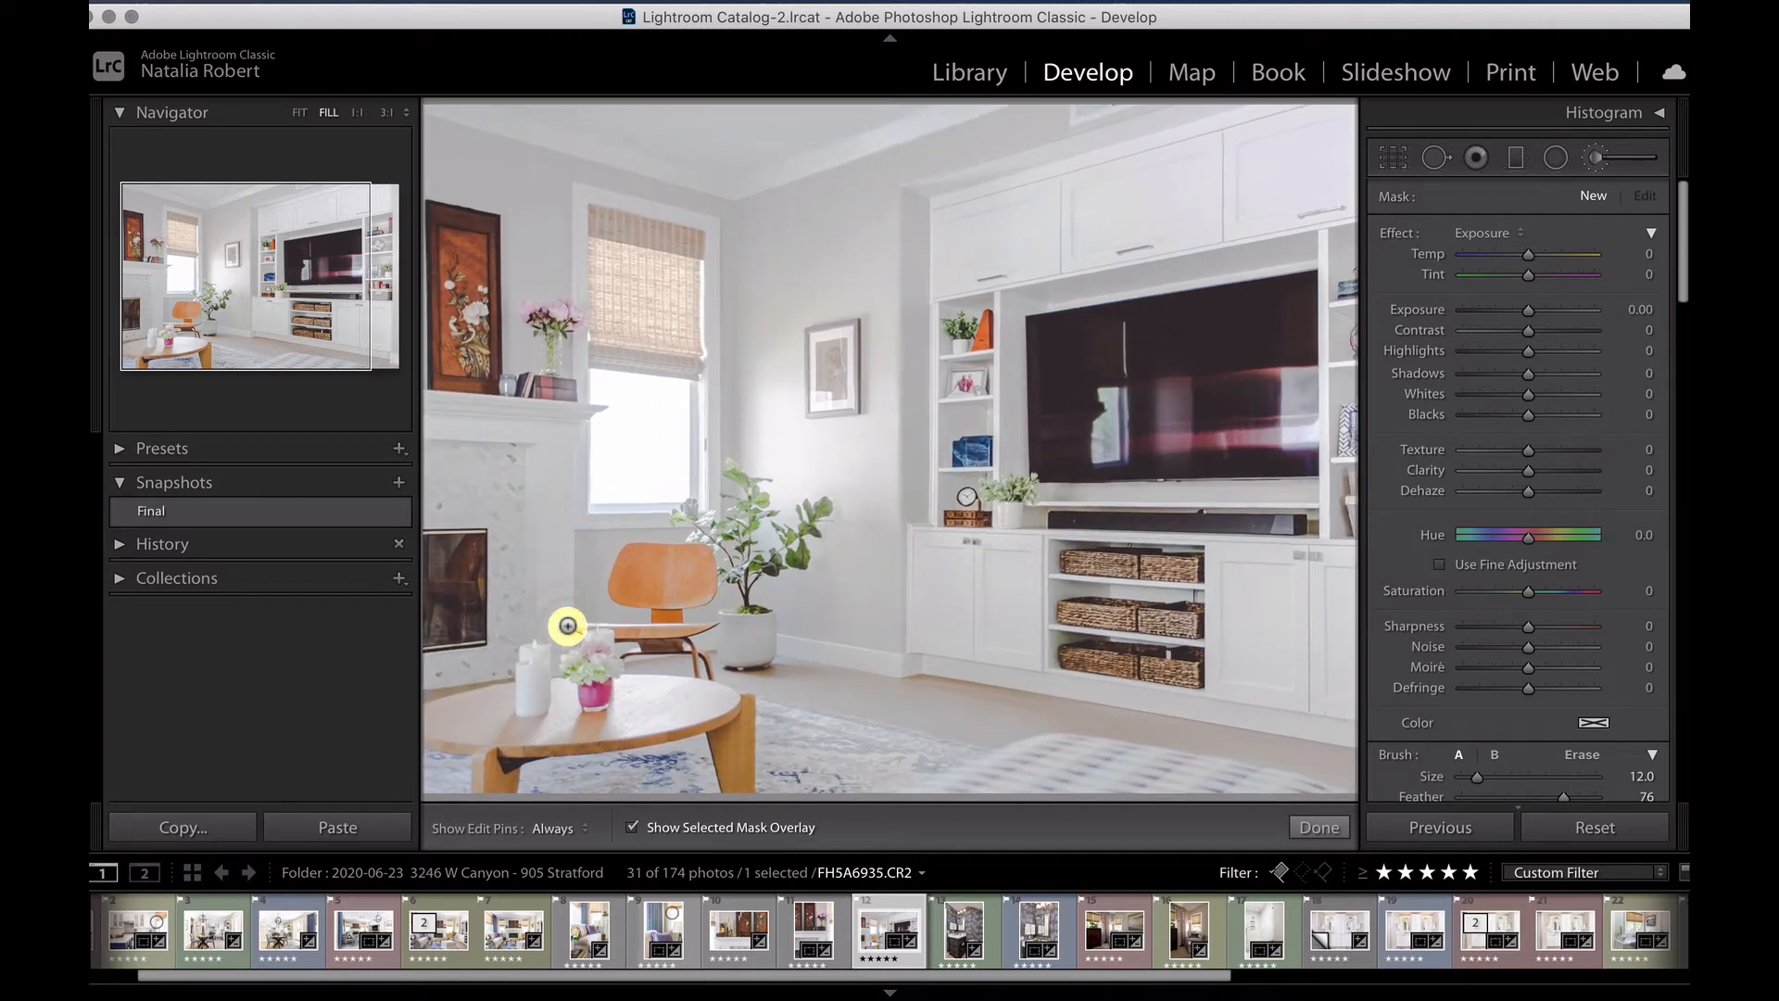
key("z")
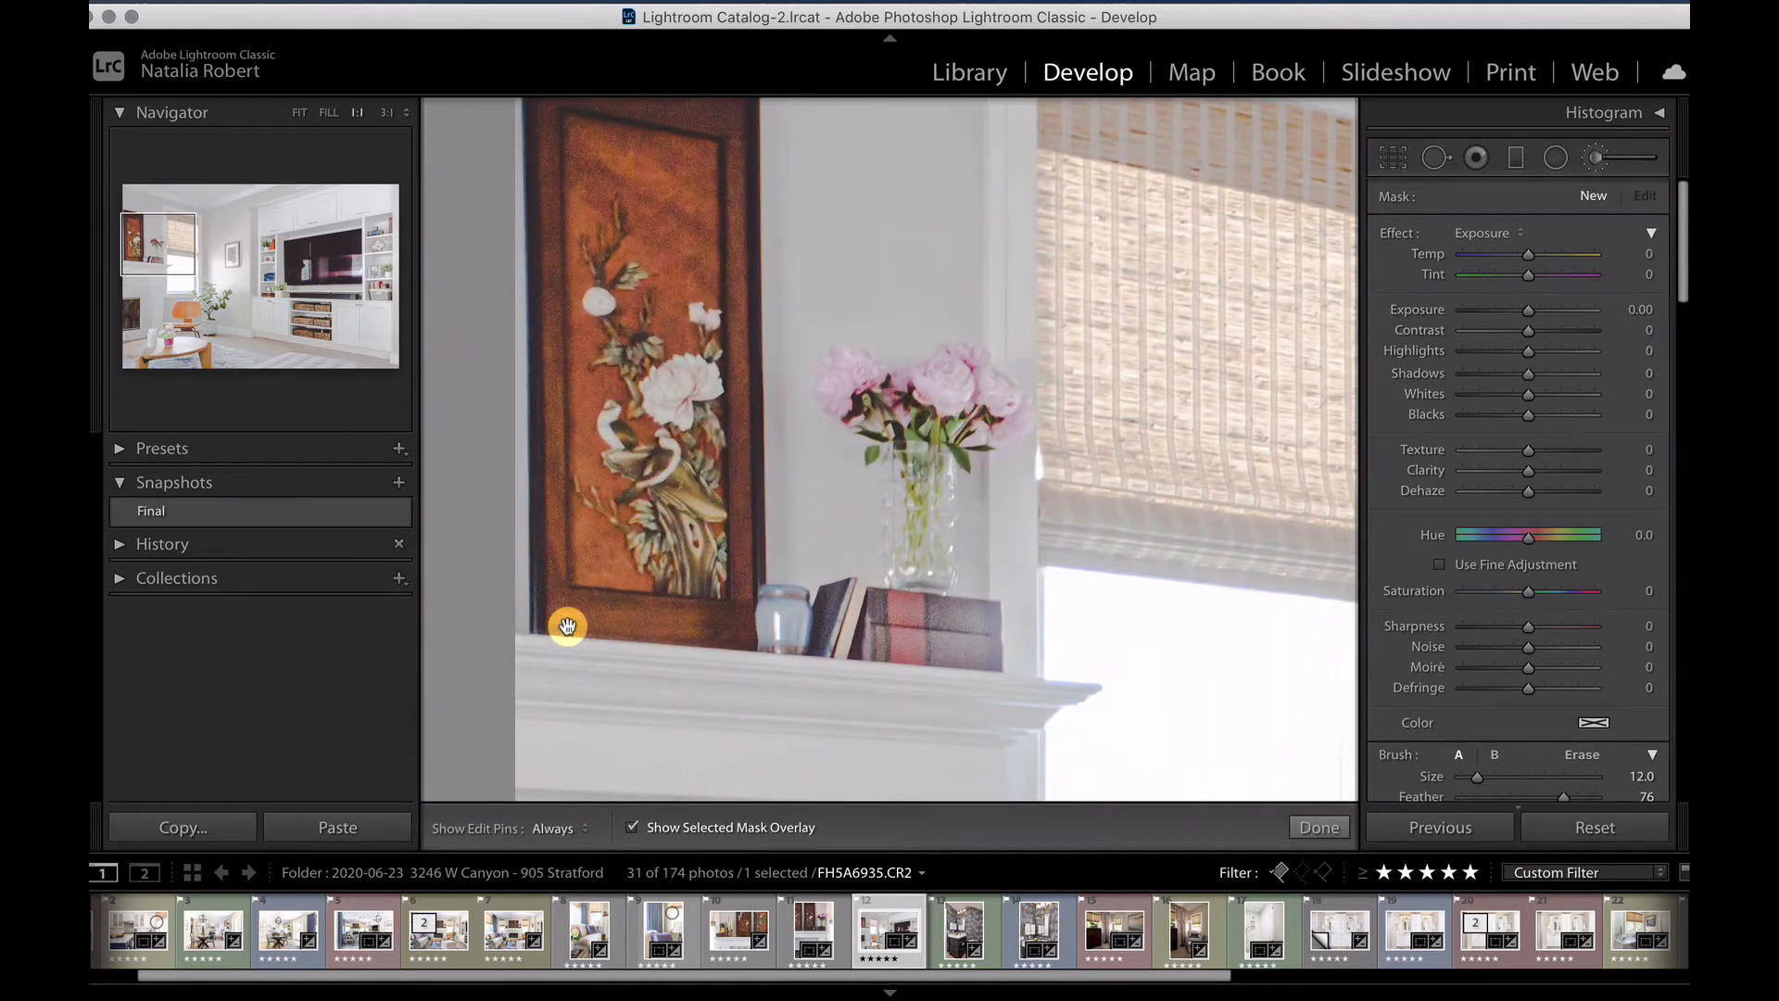
left_click_drag(567, 626, 377, 87)
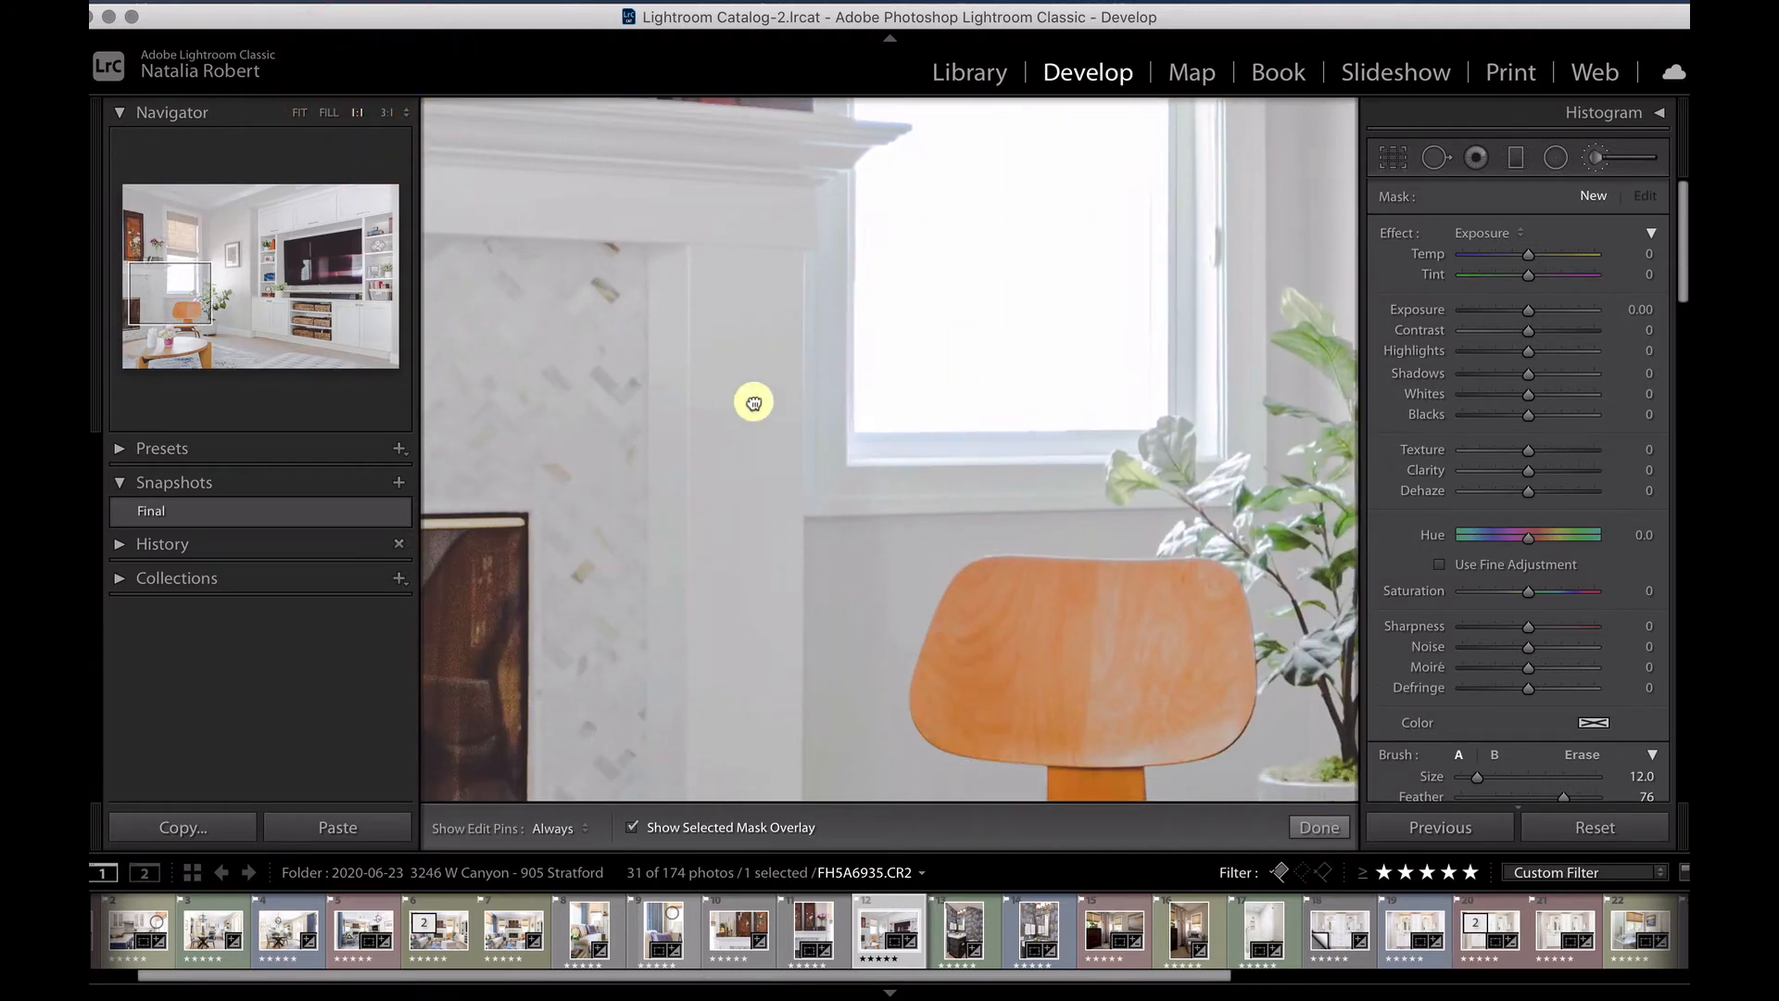
left_click_drag(753, 402, 755, 182)
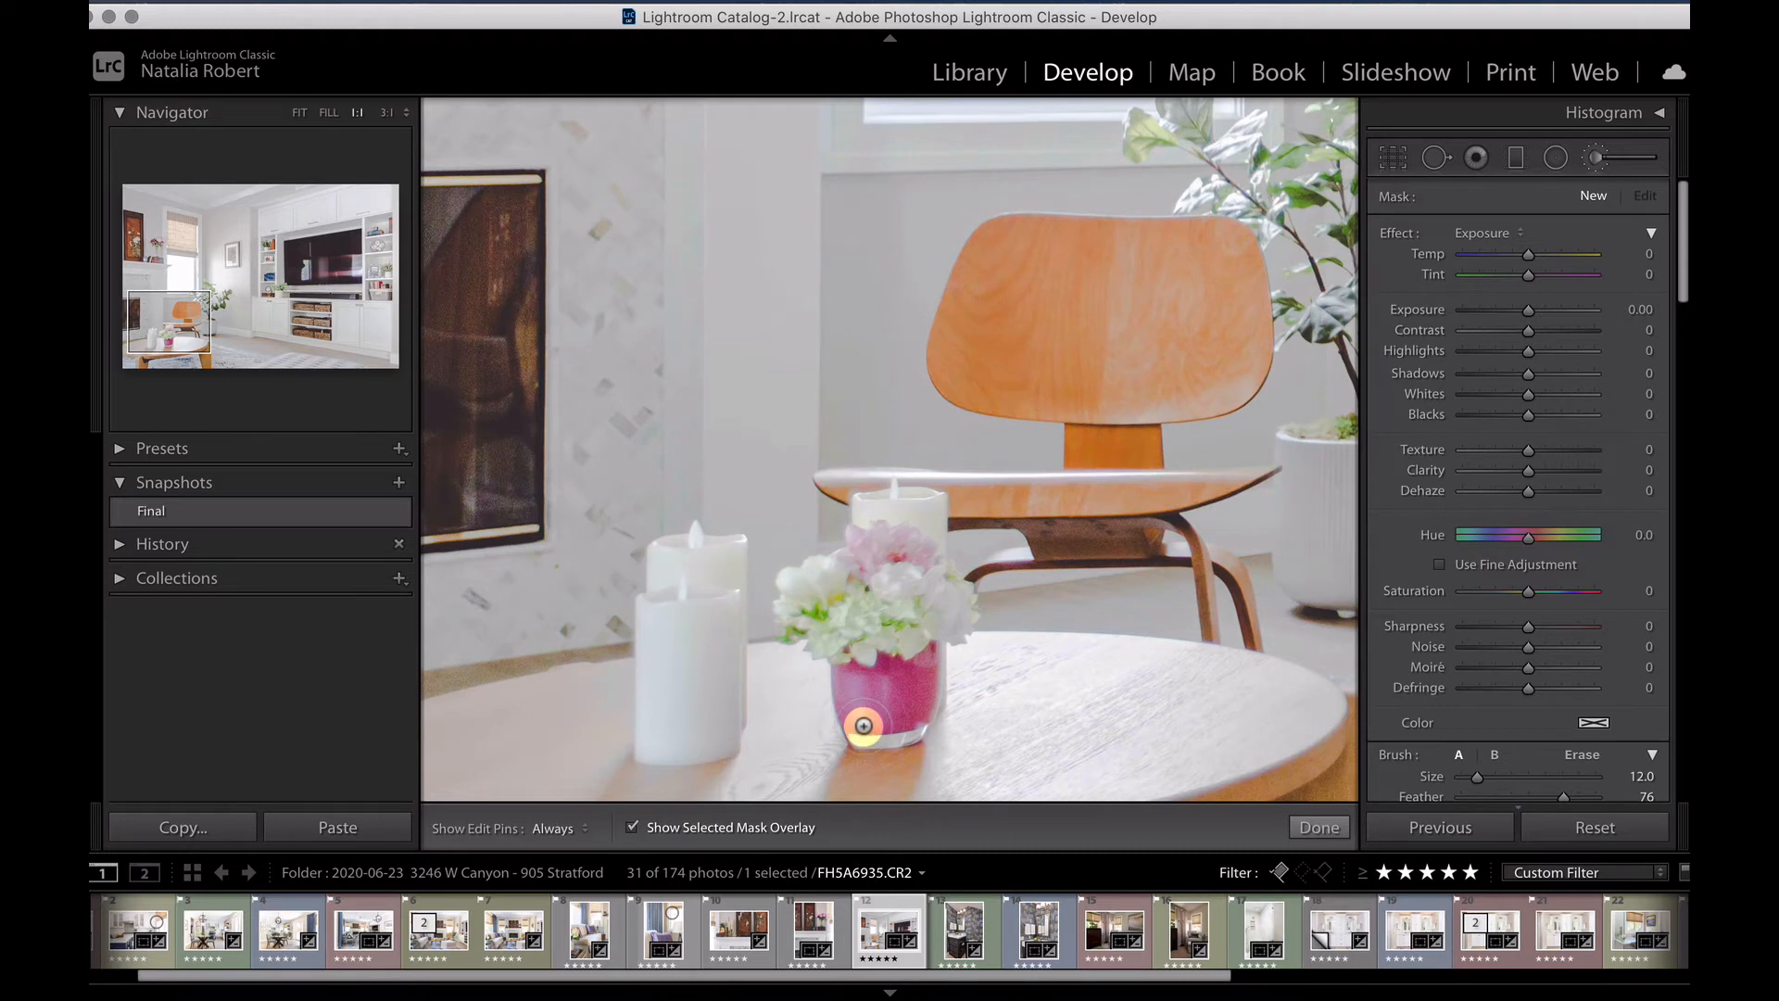
key("h")
mouse_move(846, 738)
left_mouse_down()
mouse_move(867, 667)
mouse_move(905, 721)
mouse_move(814, 689)
mouse_move(901, 686)
mouse_move(870, 723)
mouse_move(910, 664)
mouse_move(896, 717)
left_mouse_up()
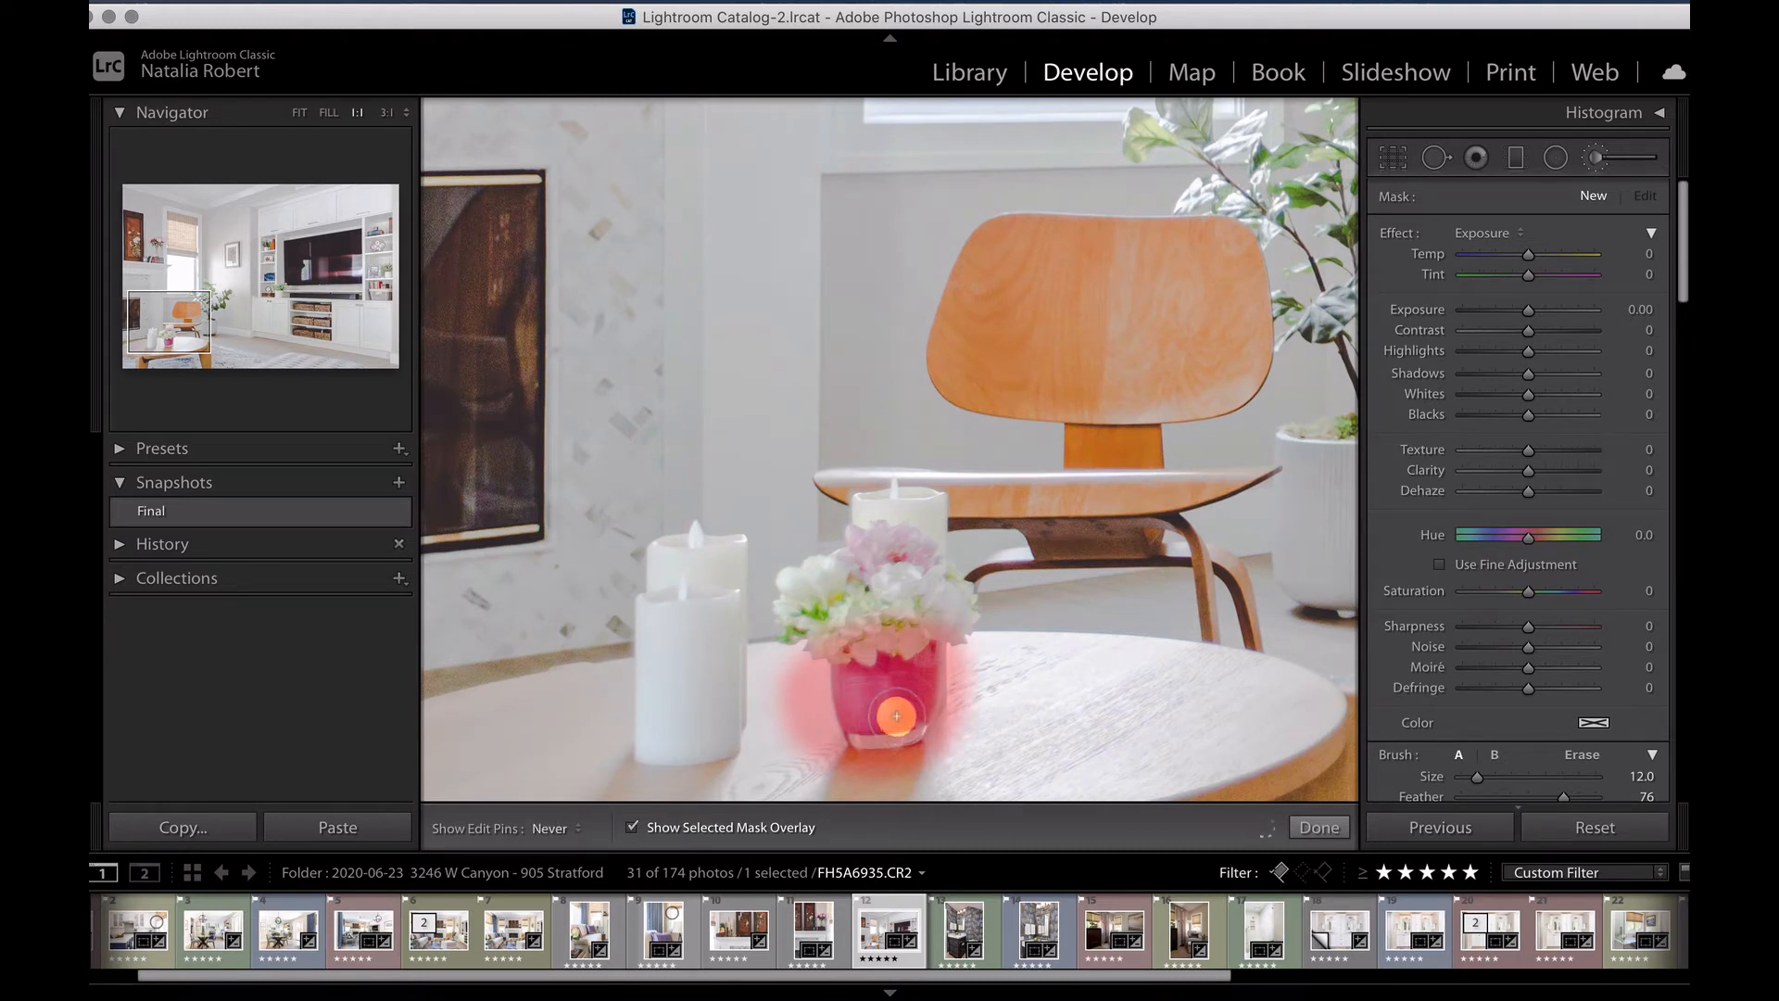
key("h")
- Erase the mask spill around the vase with a size 6 eraser, and switch back to brush A
scroll(1462, 719, "down", 3)
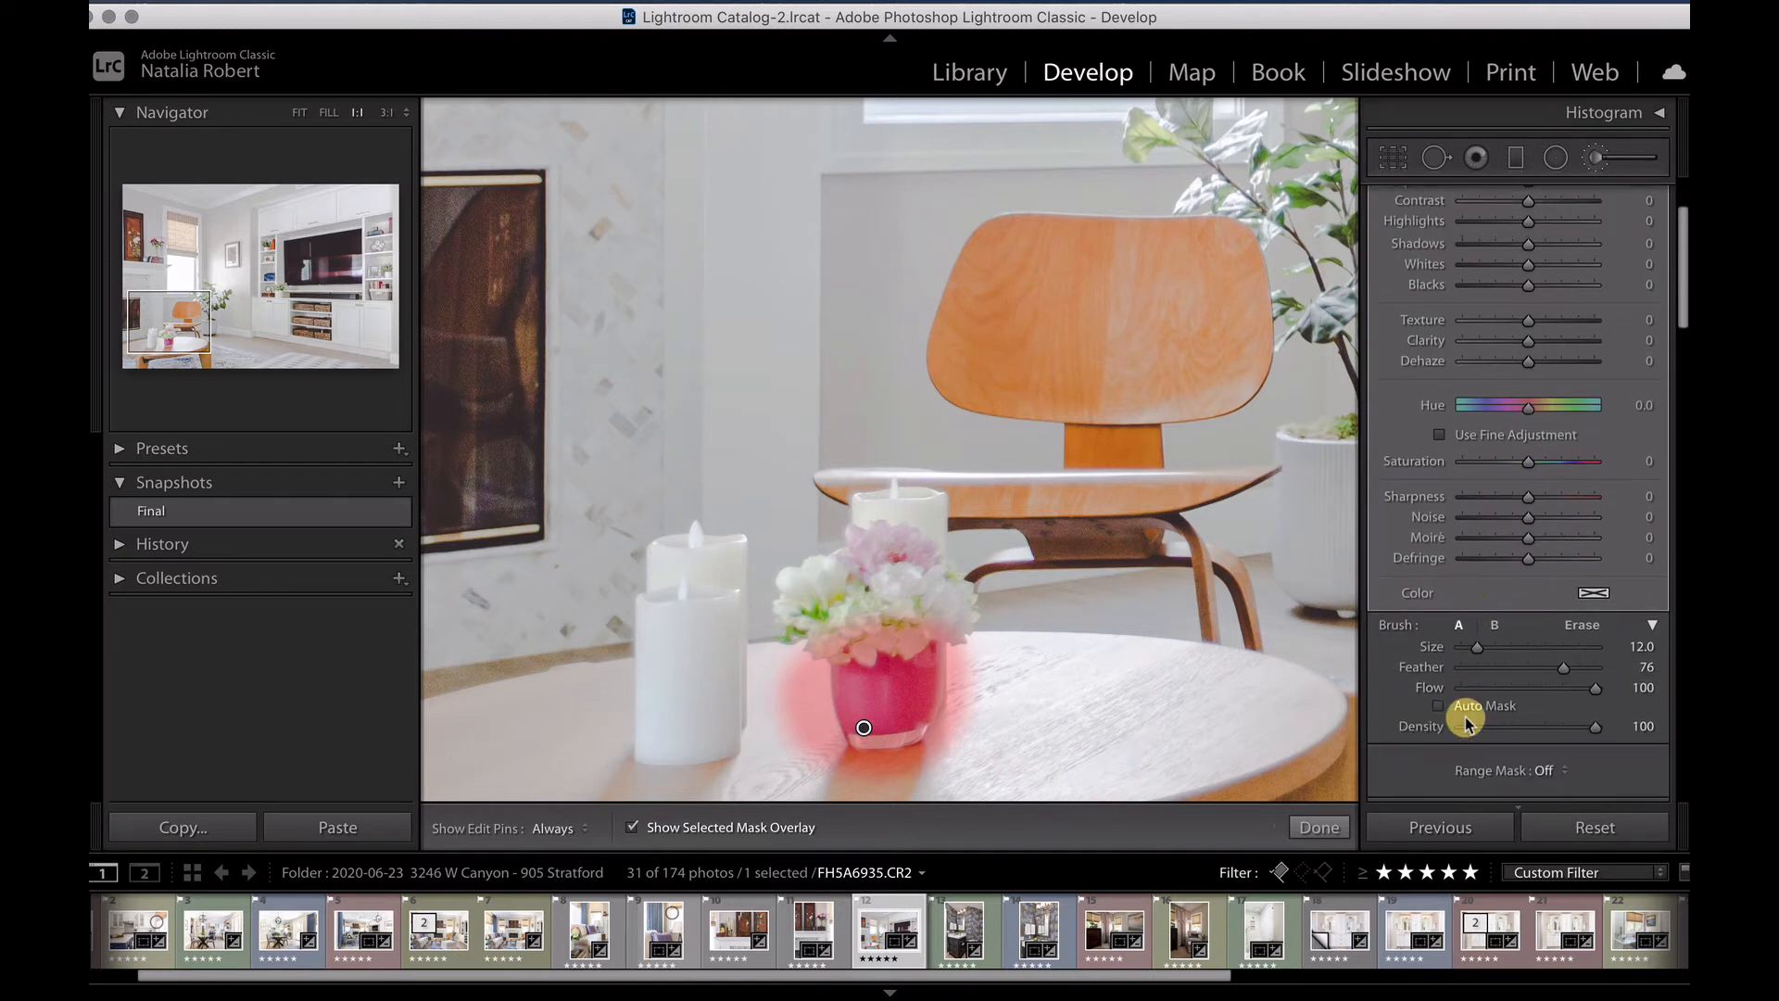
left_click(1576, 625)
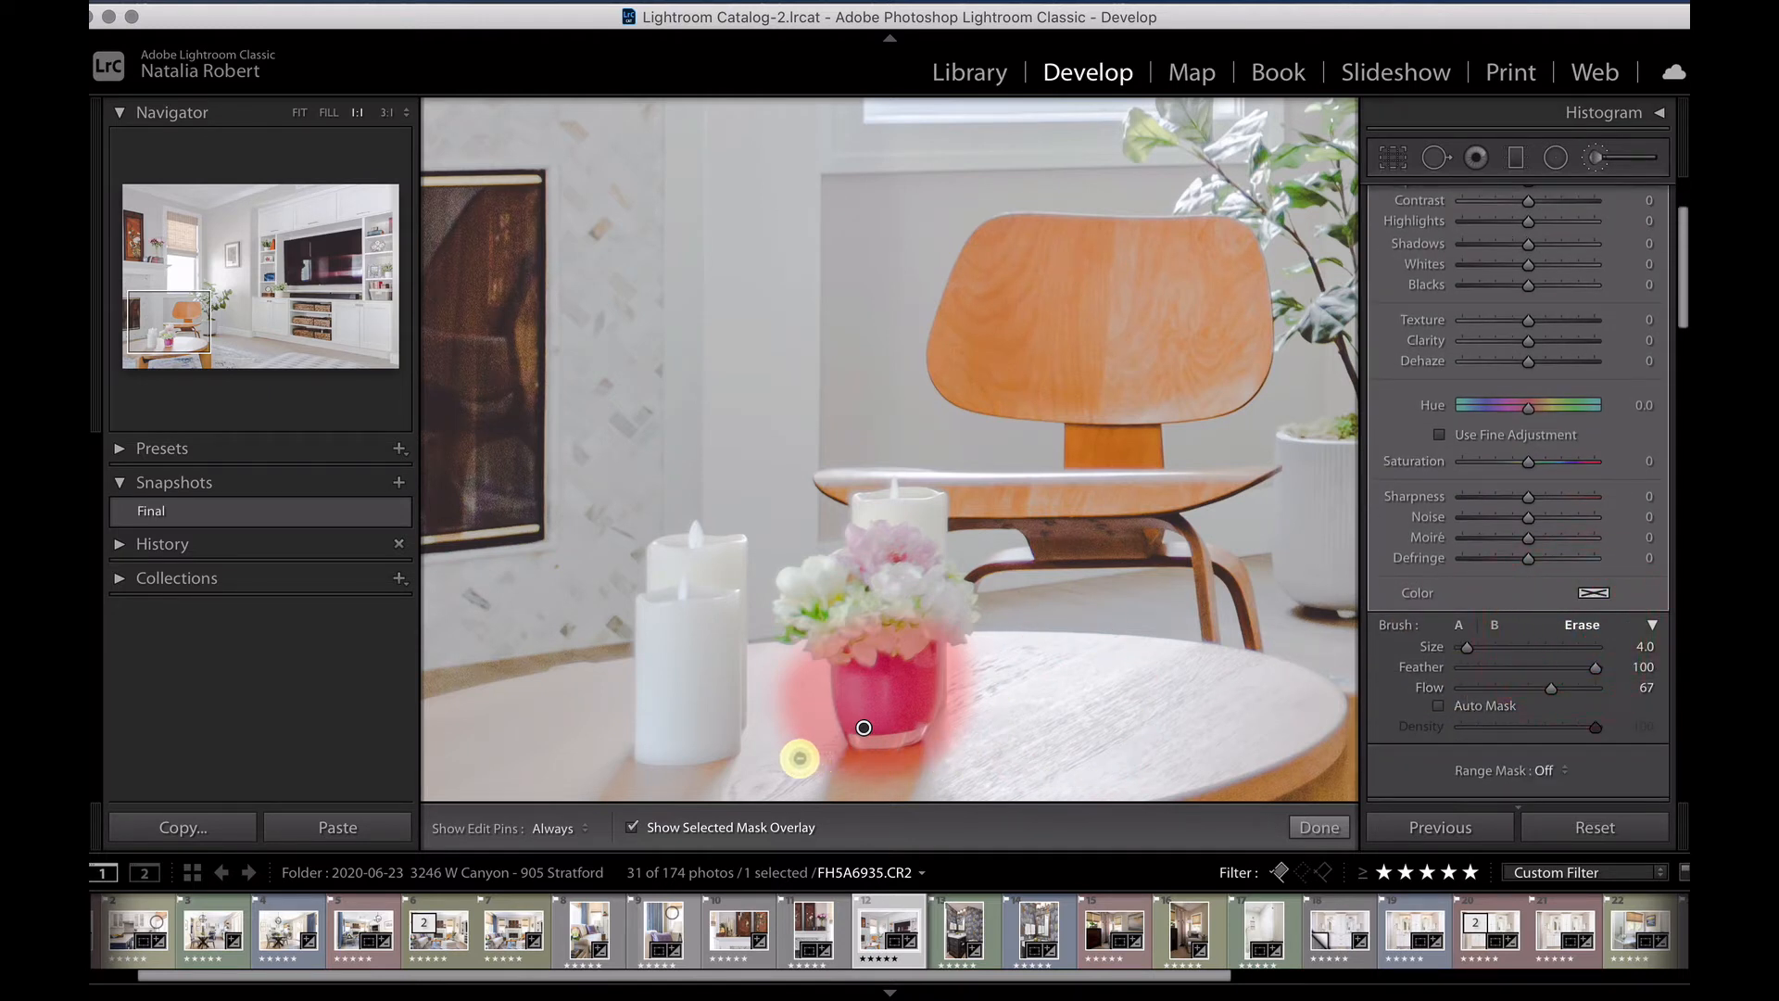
key("]")
key("]")
mouse_move(810, 759)
left_mouse_down()
mouse_move(792, 673)
mouse_move(812, 771)
mouse_move(790, 678)
mouse_move(774, 690)
mouse_move(782, 760)
mouse_move(787, 683)
mouse_move(817, 770)
mouse_move(946, 772)
mouse_move(844, 792)
mouse_move(989, 763)
left_mouse_up()
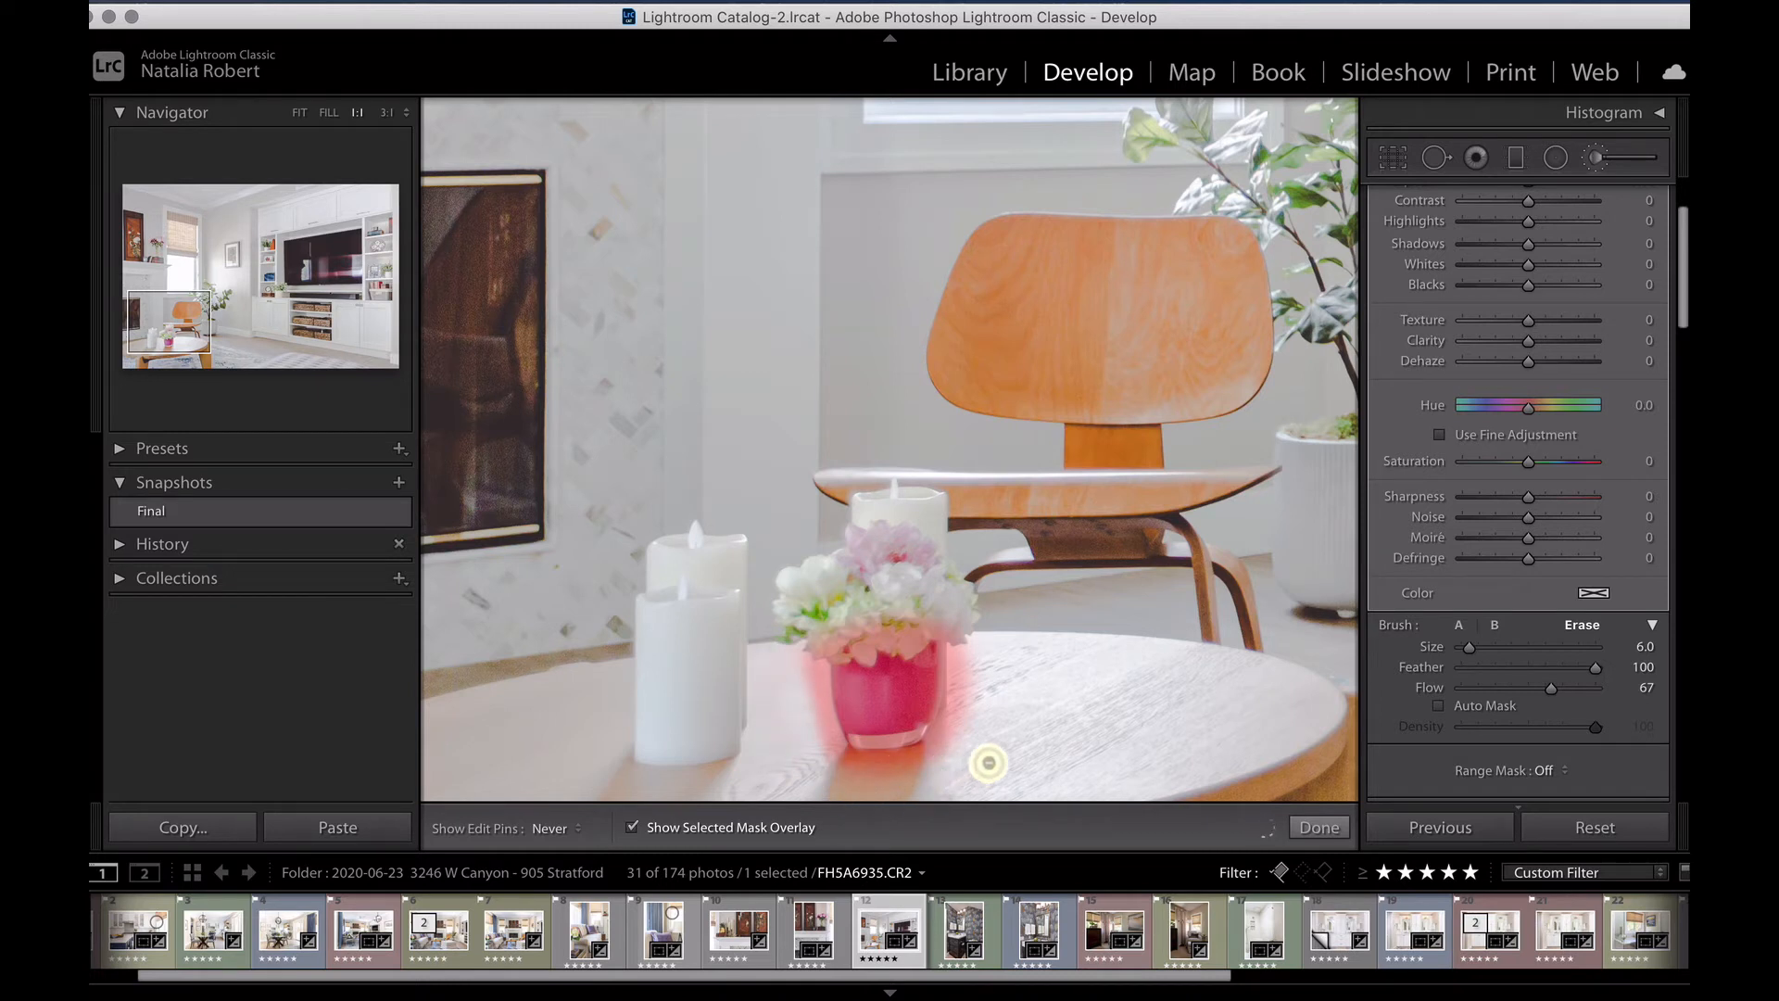
left_click(1460, 625)
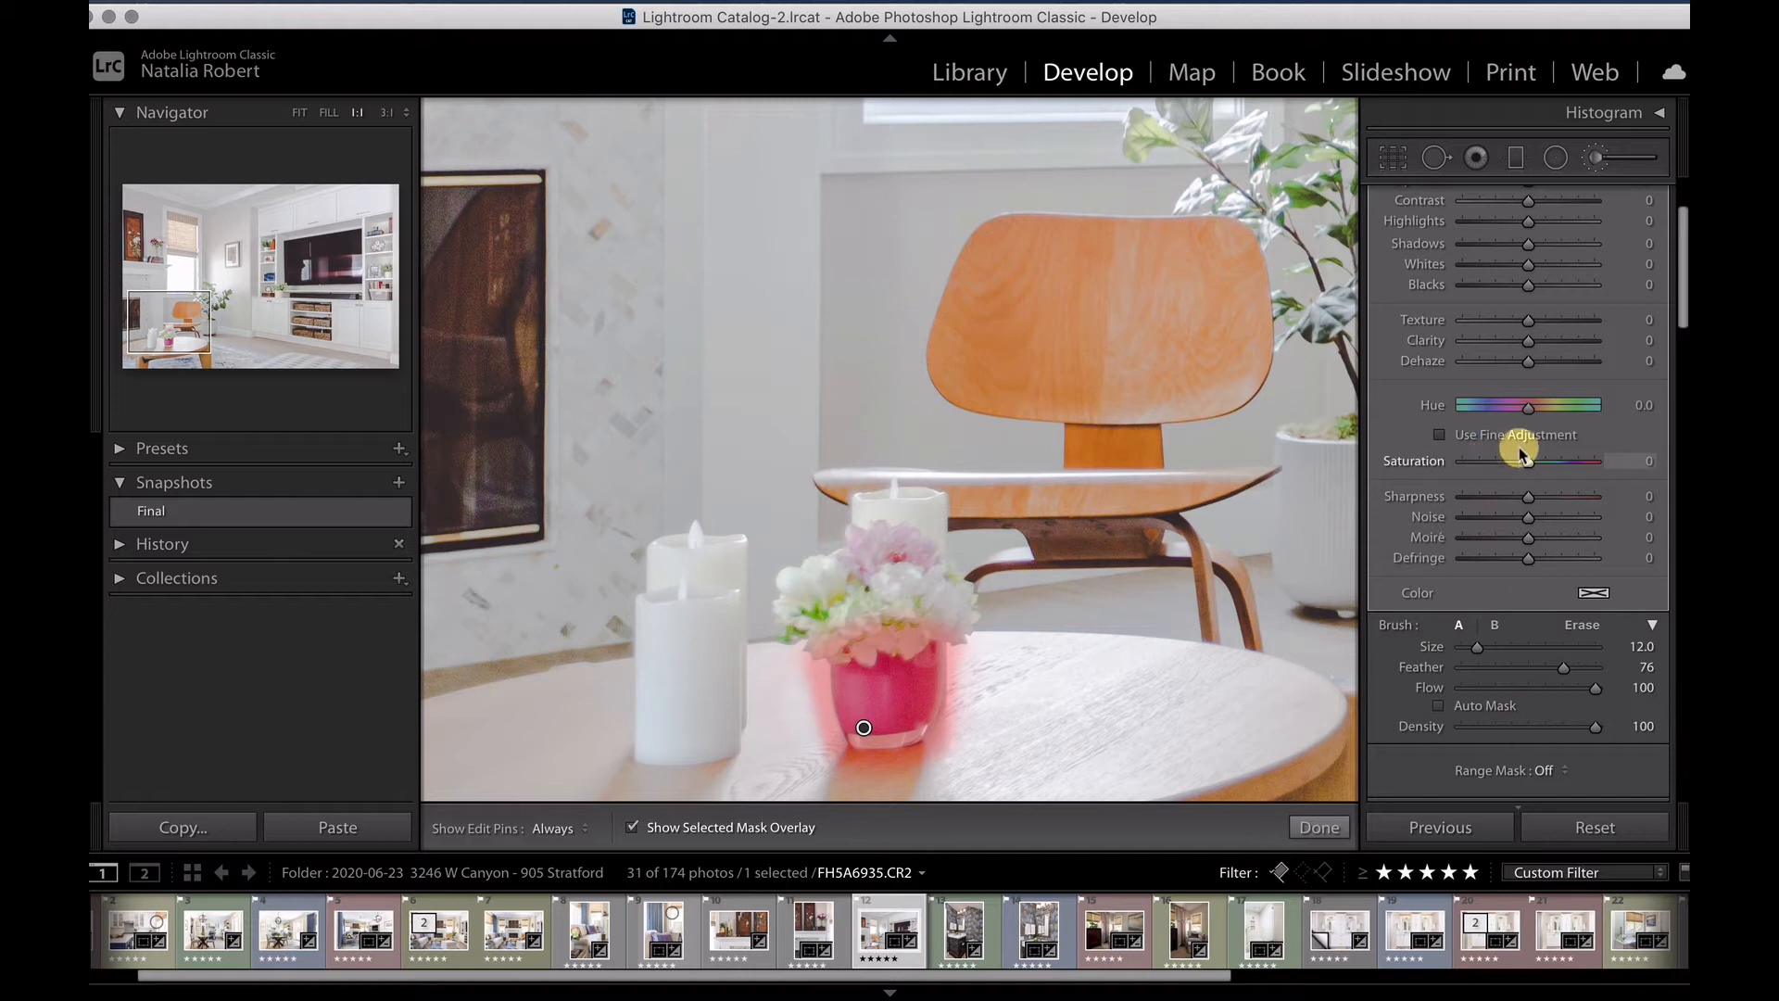
- Hide the mask overlay and recolor the masked vase green by setting its Hue to 114.6
left_click(631, 827)
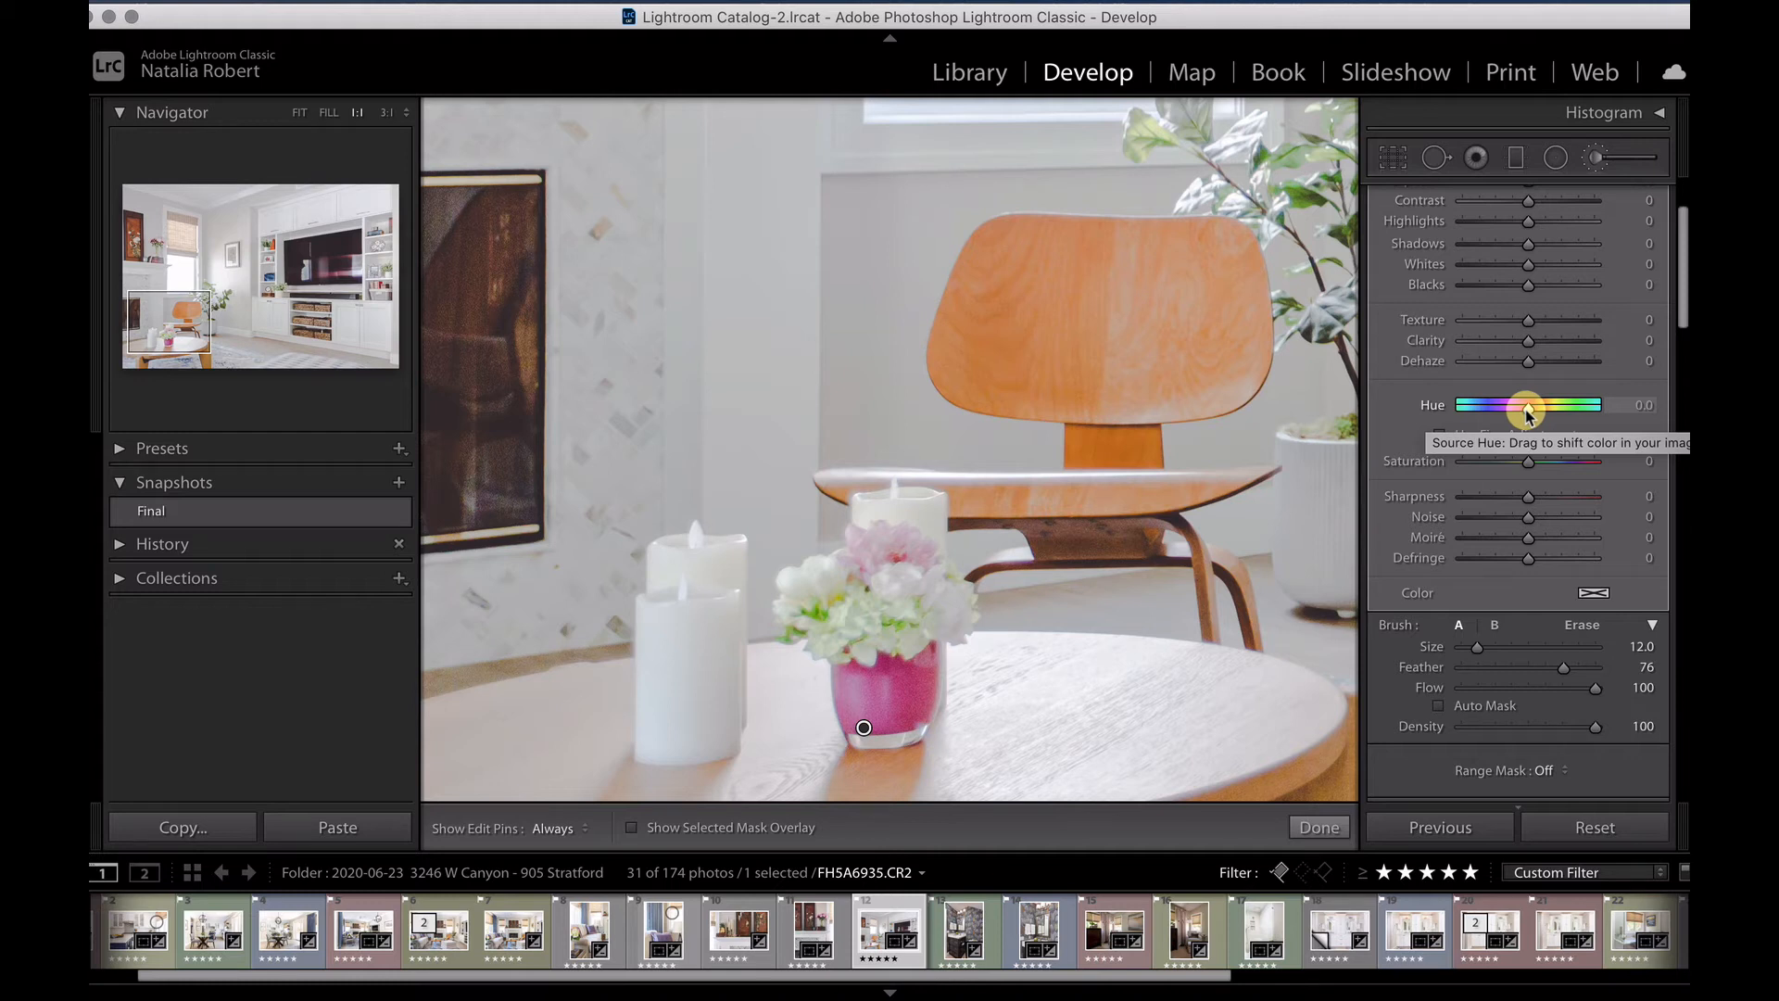
left_click_drag(1529, 415, 1569, 416)
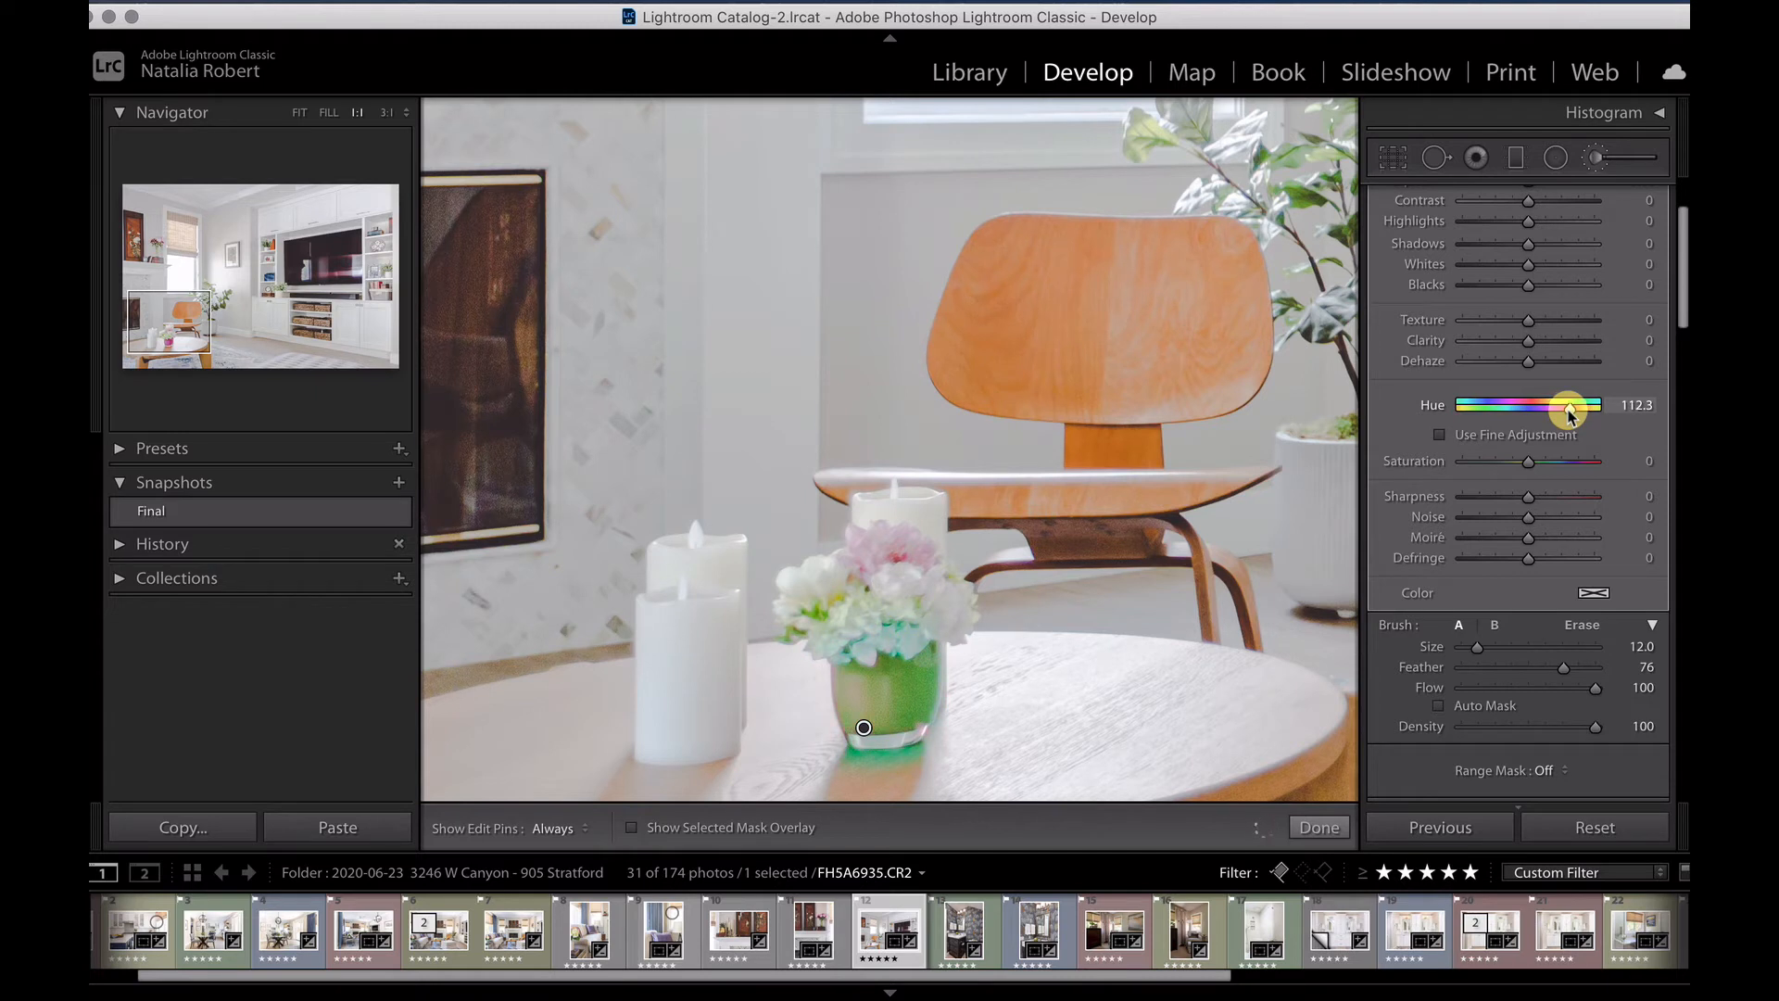
left_click_drag(1569, 415, 1569, 415)
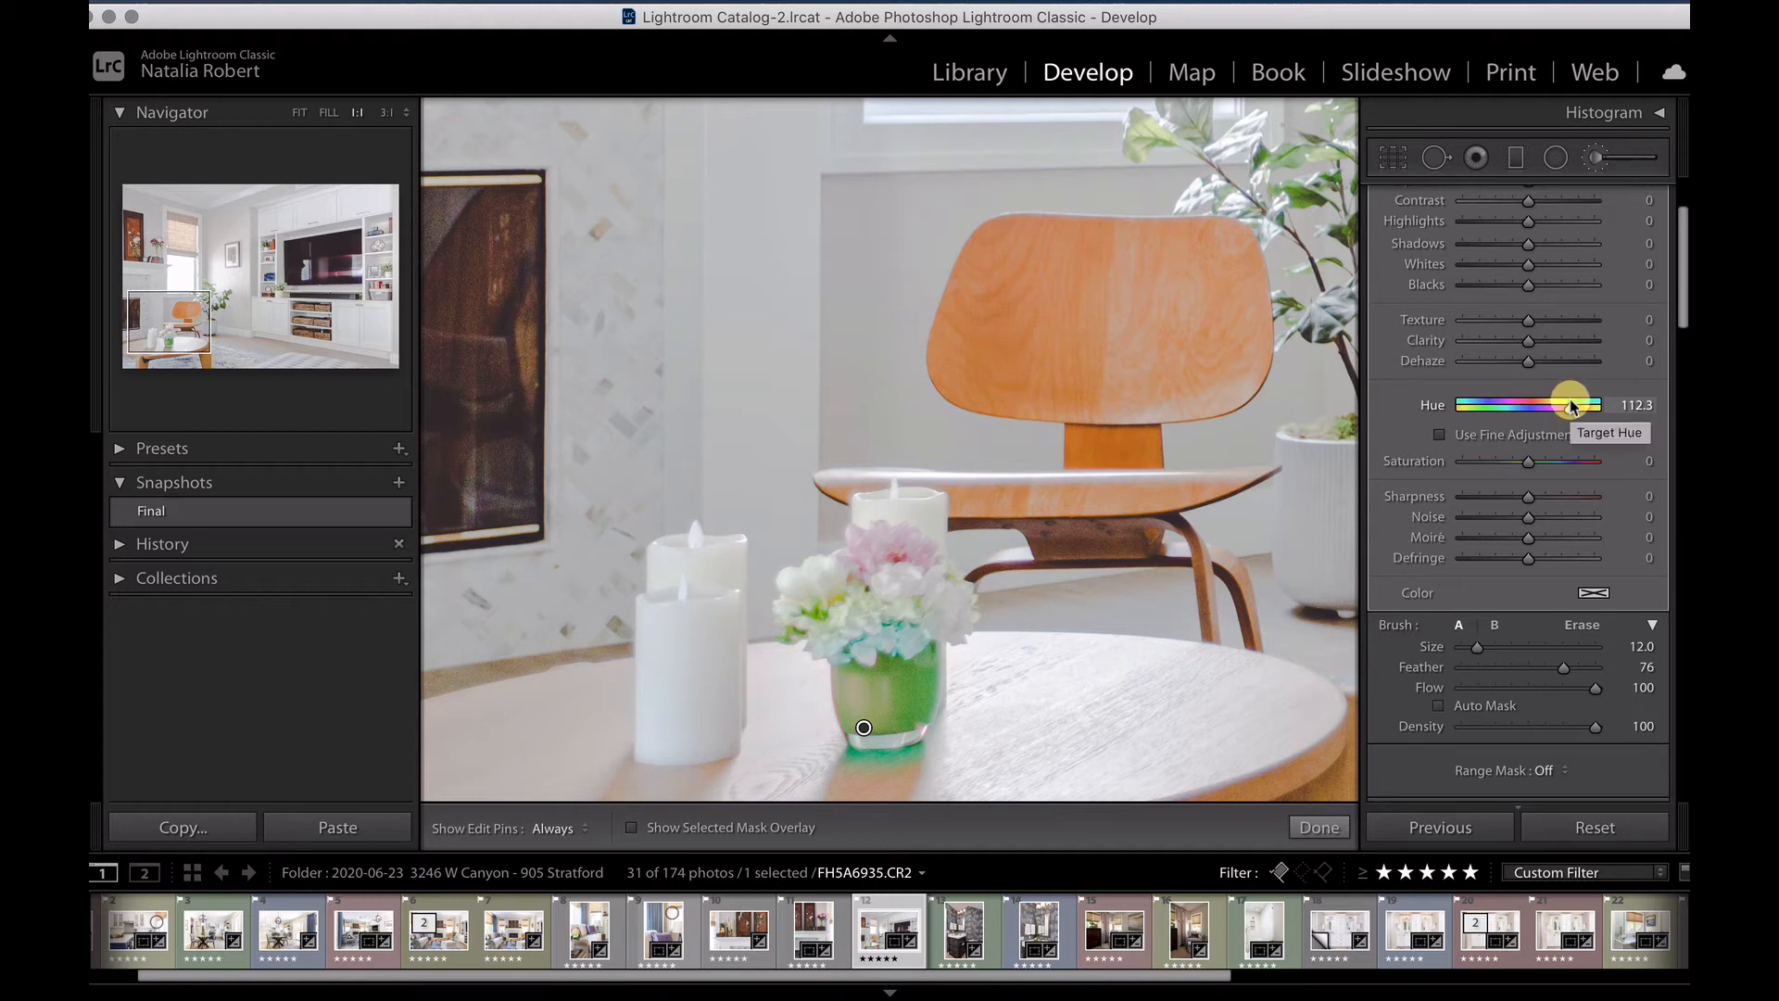
left_click_drag(1573, 406, 1576, 410)
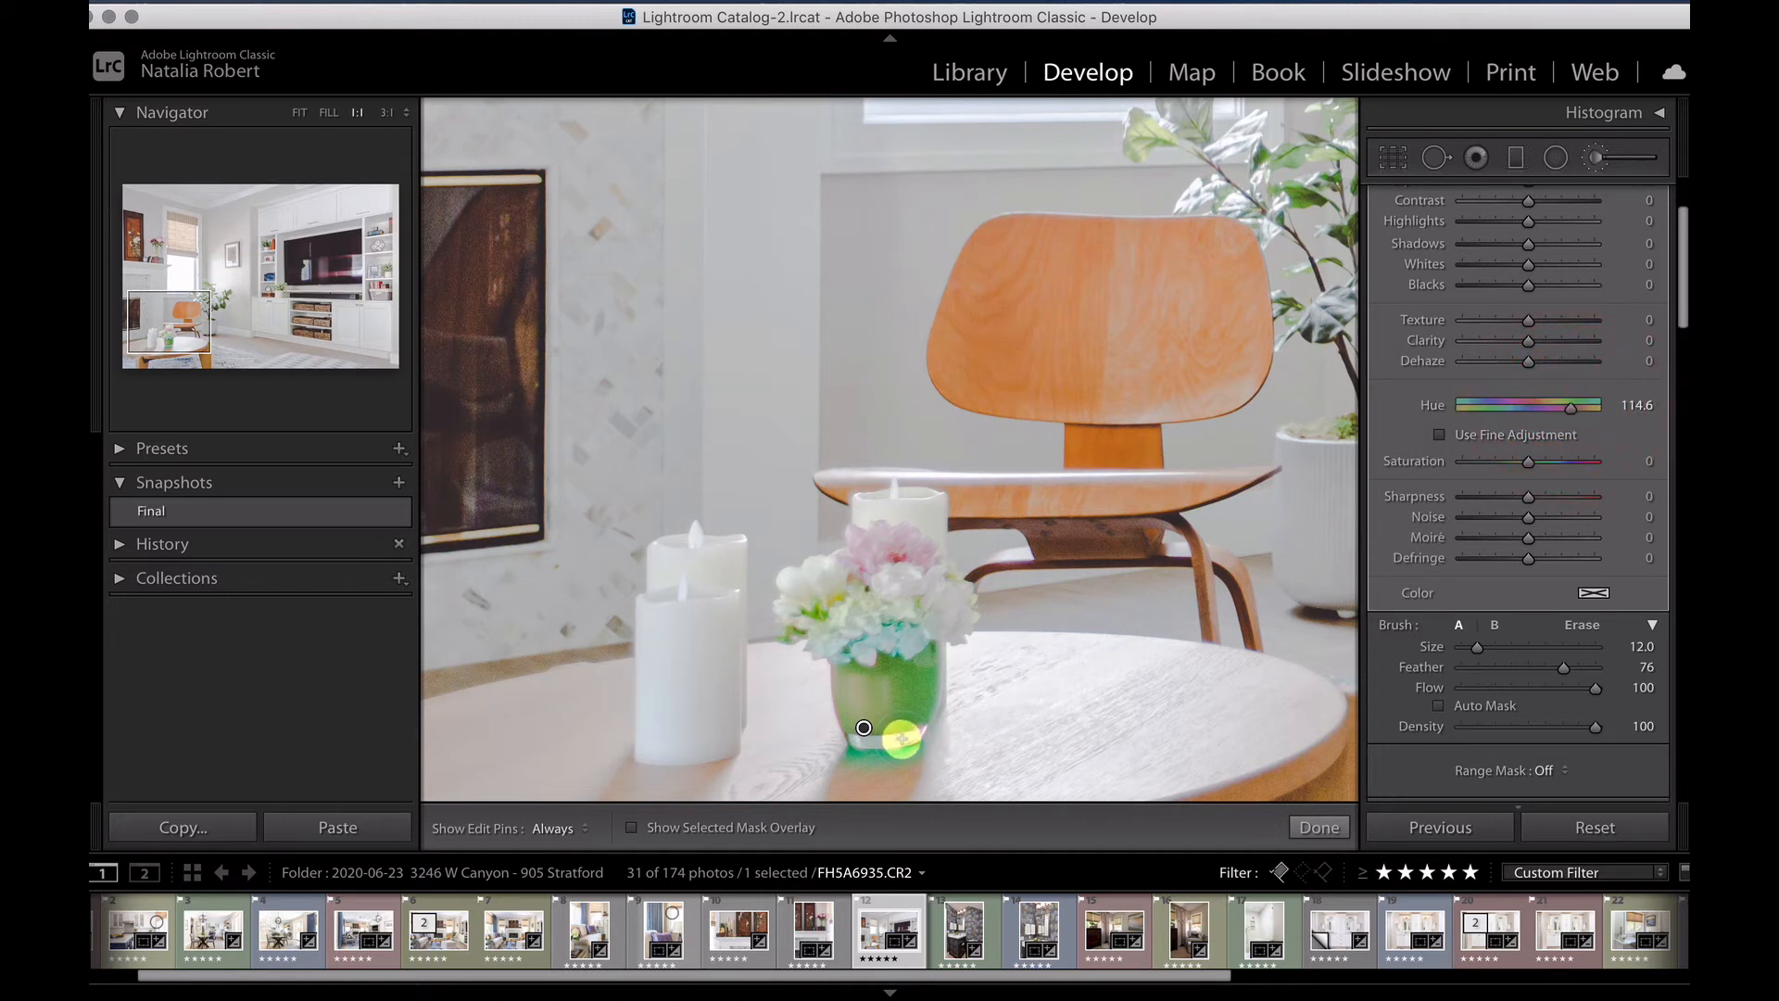
- Fine-tune the masked vase's Hue to 88.3 with Use Fine Adjustment enabled, and turn fine adjustment back off
left_click(865, 600)
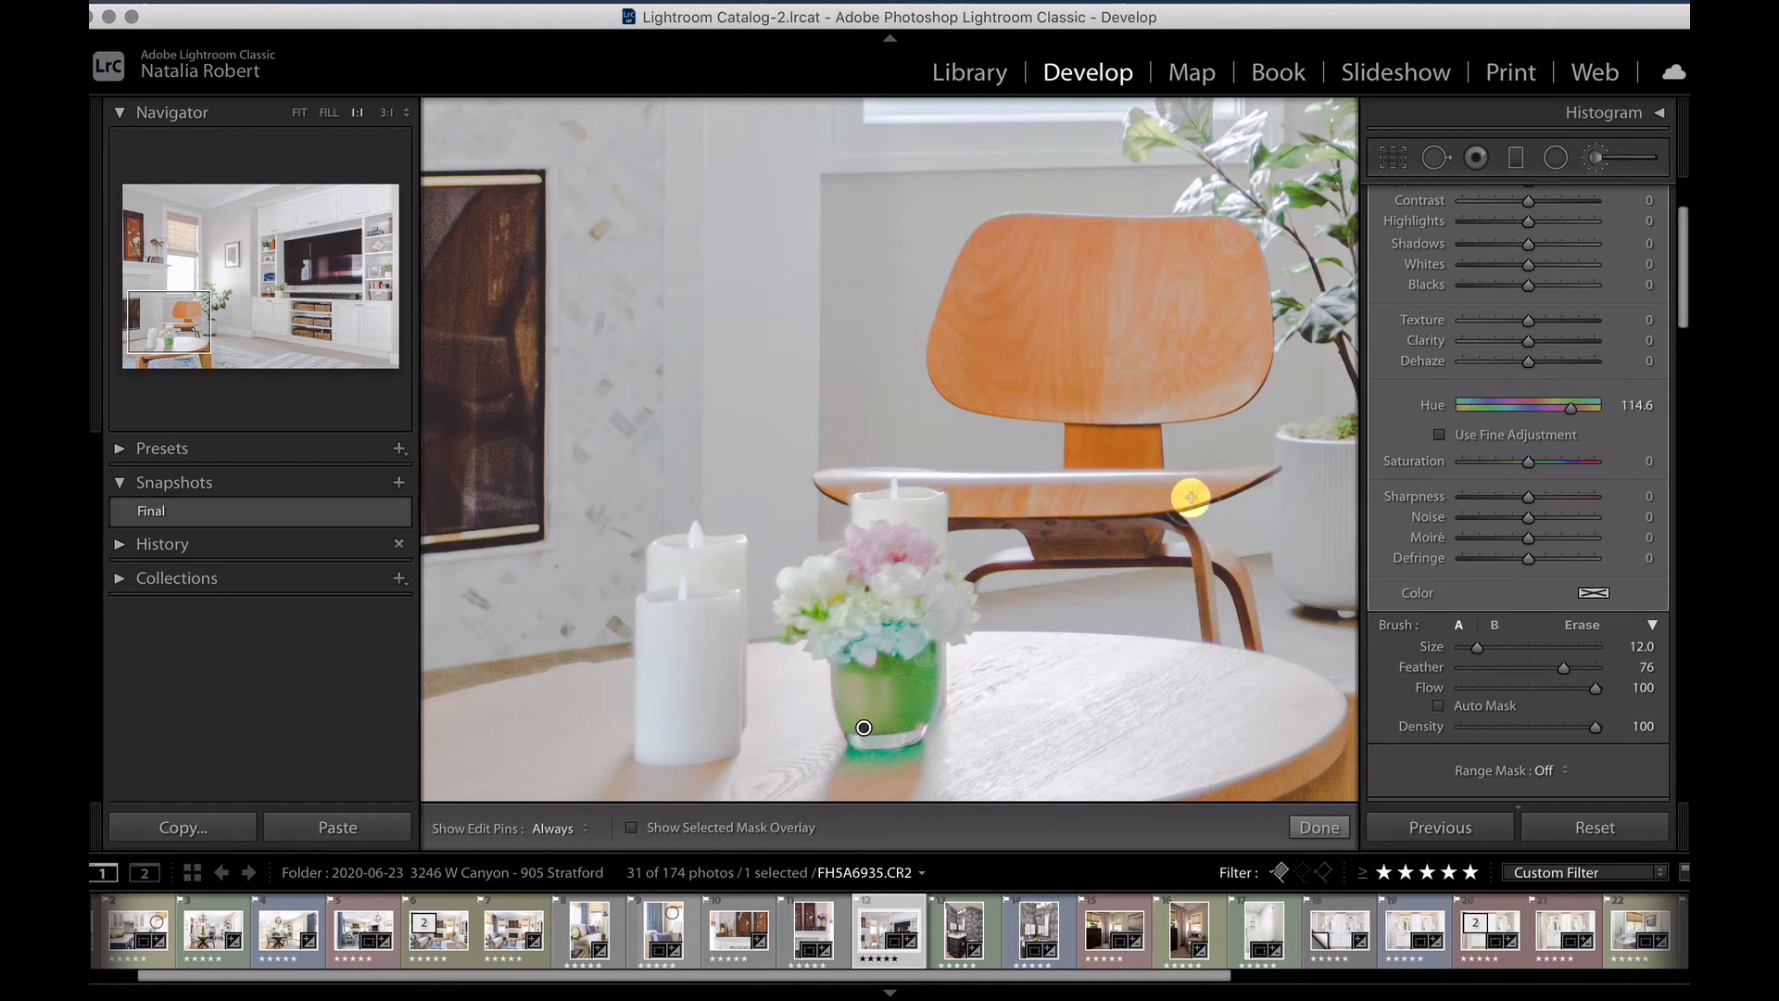
left_click(1441, 436)
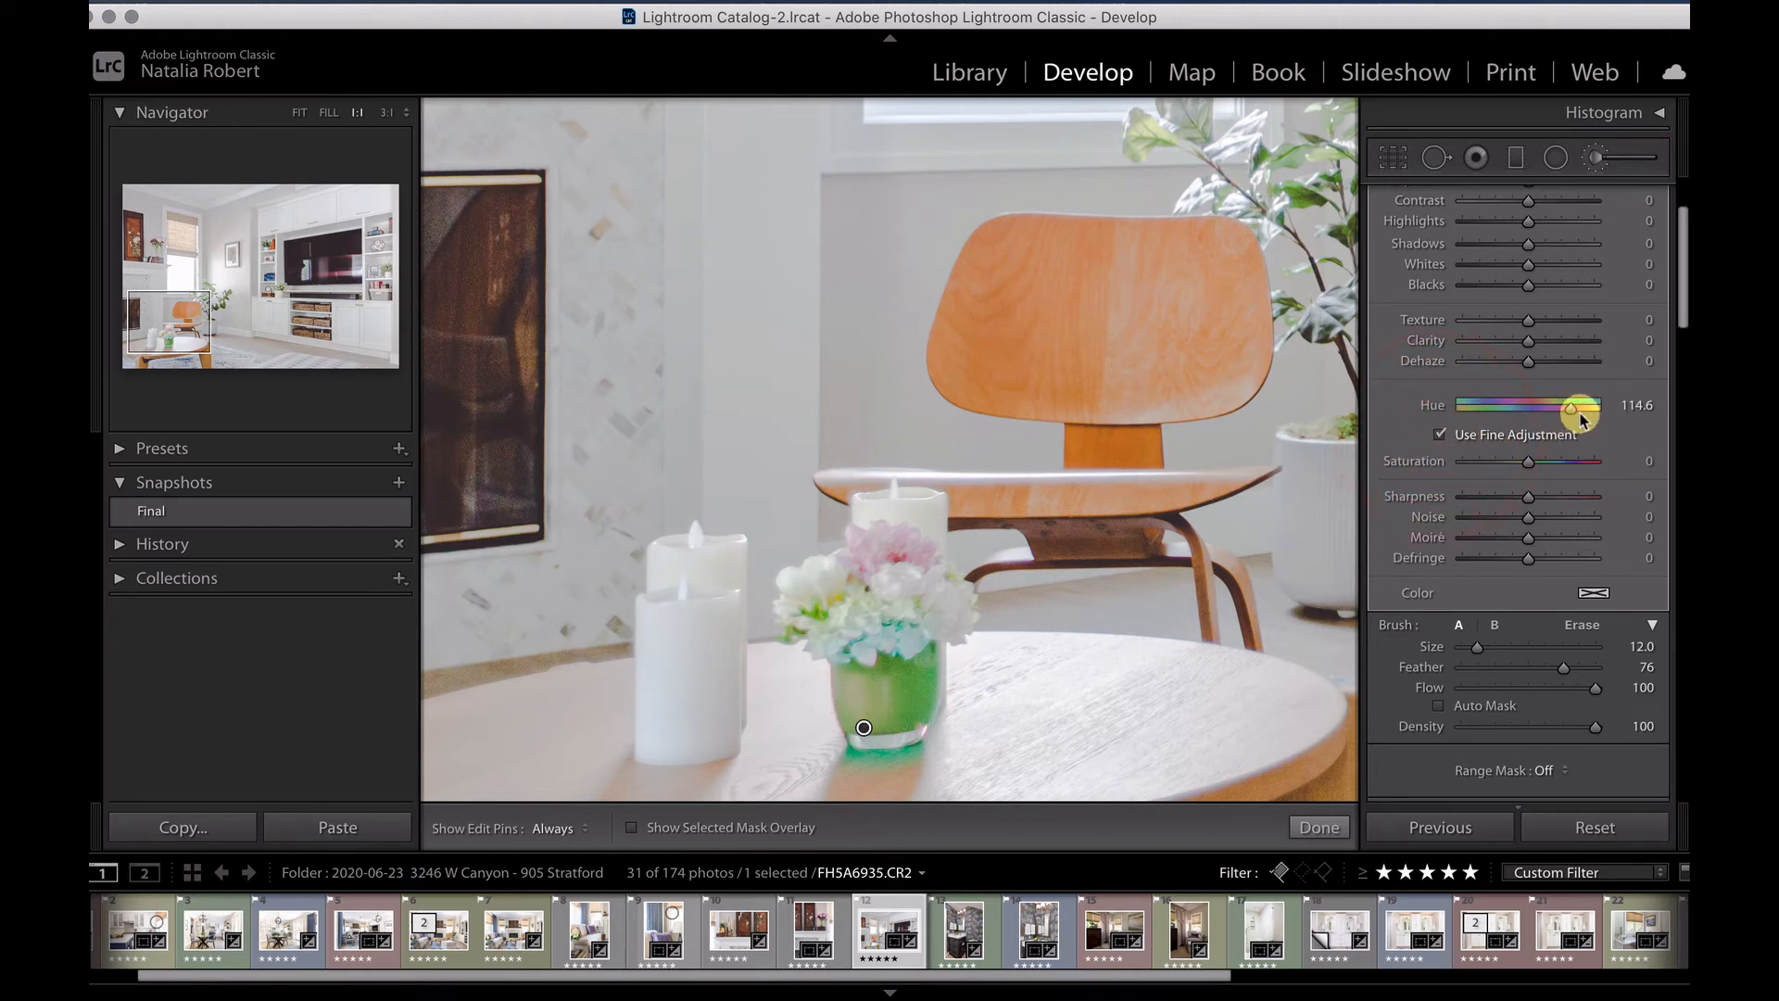
left_click_drag(1572, 408, 1531, 413)
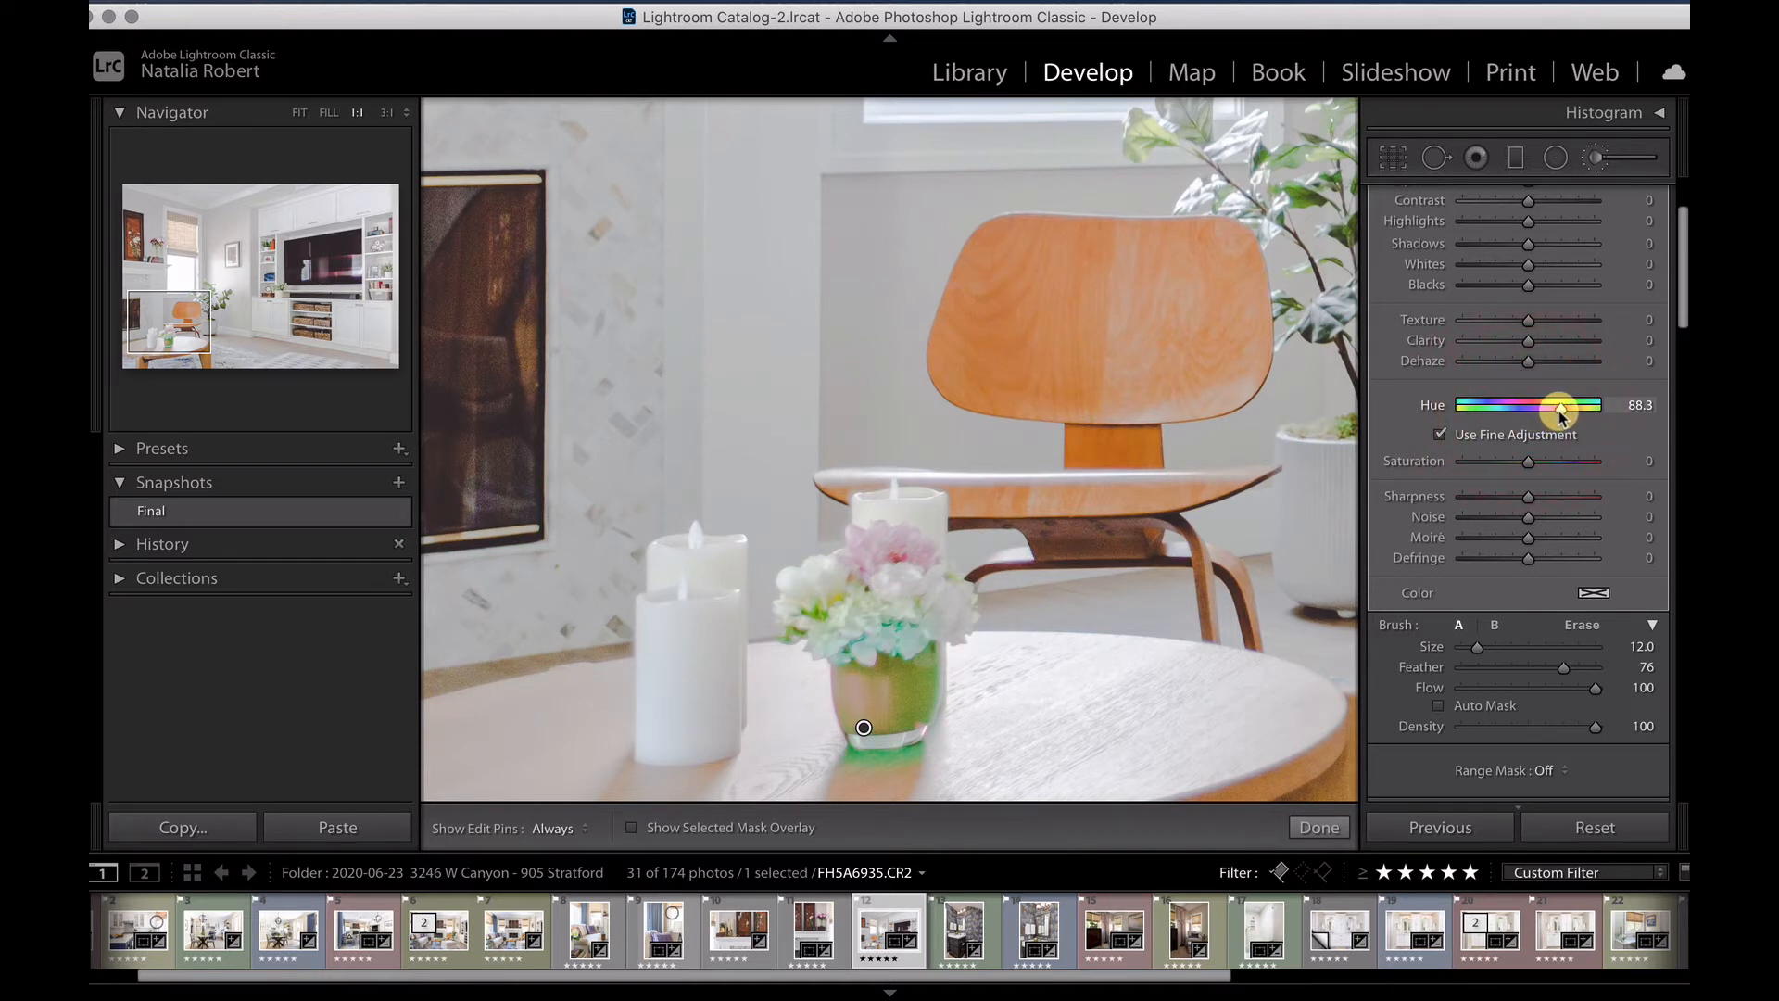
left_click(1438, 435)
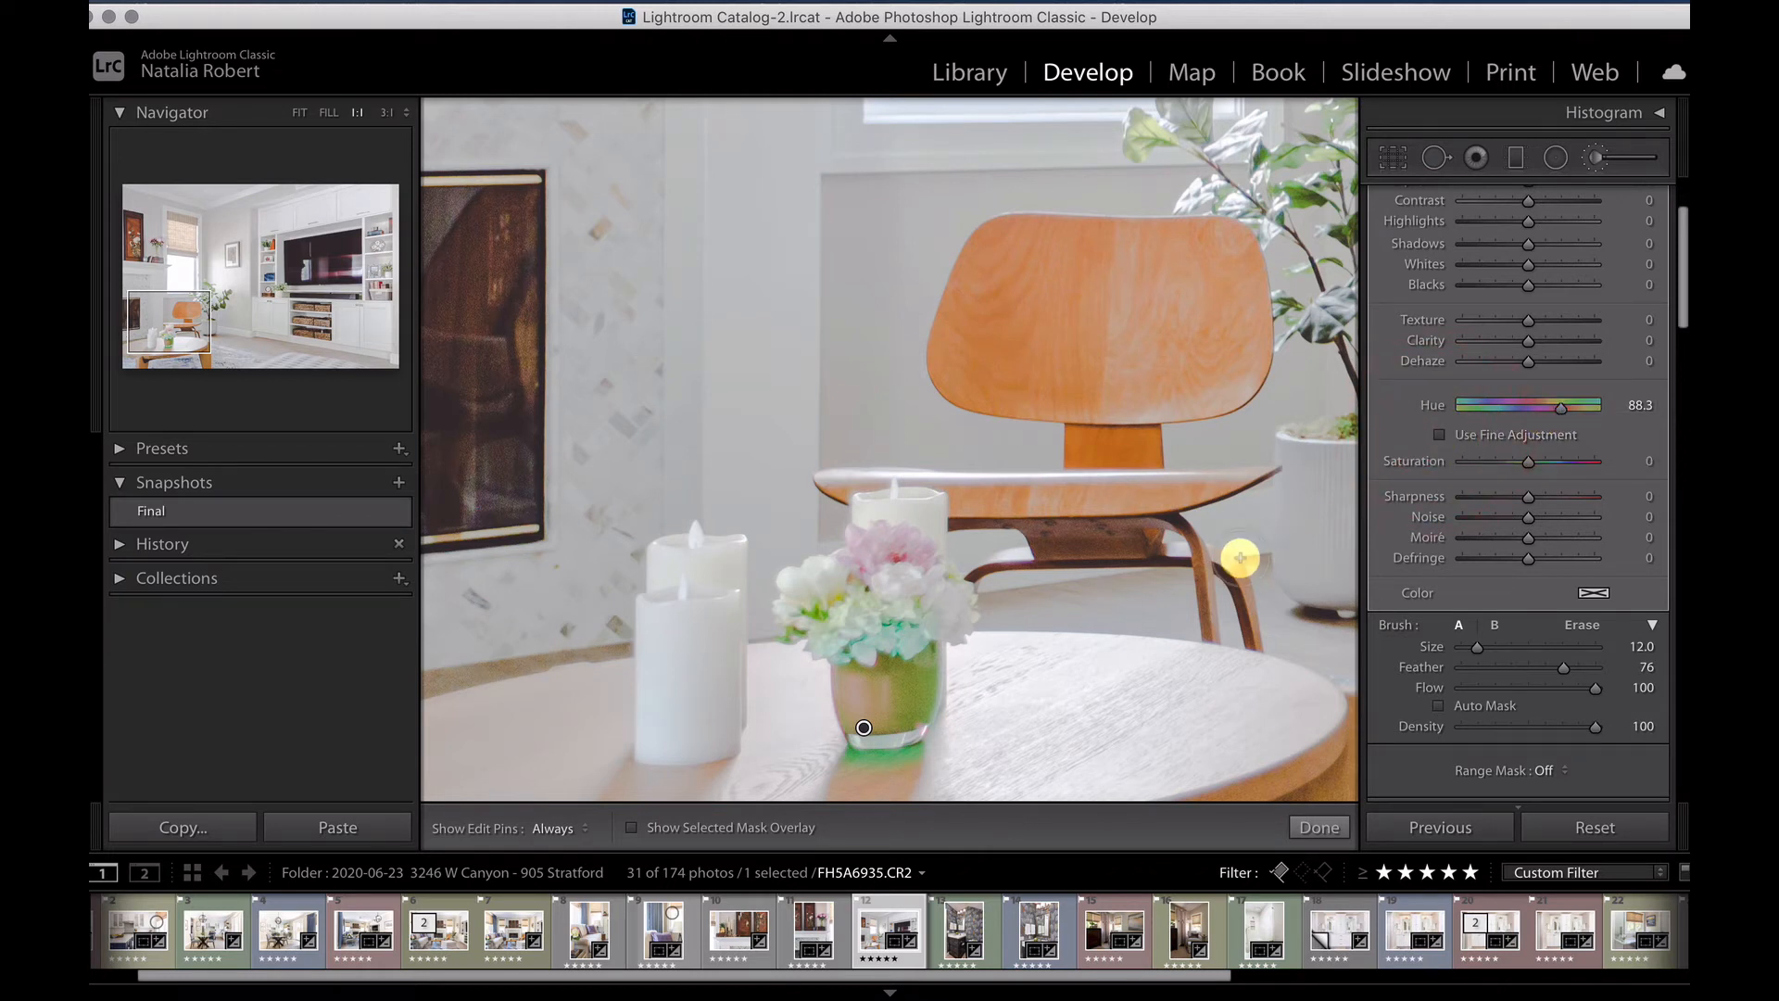
- Delete the vase's brush adjustment, and enable Auto Mask and the selected mask overlay for brushing the potted plant
key("Delete")
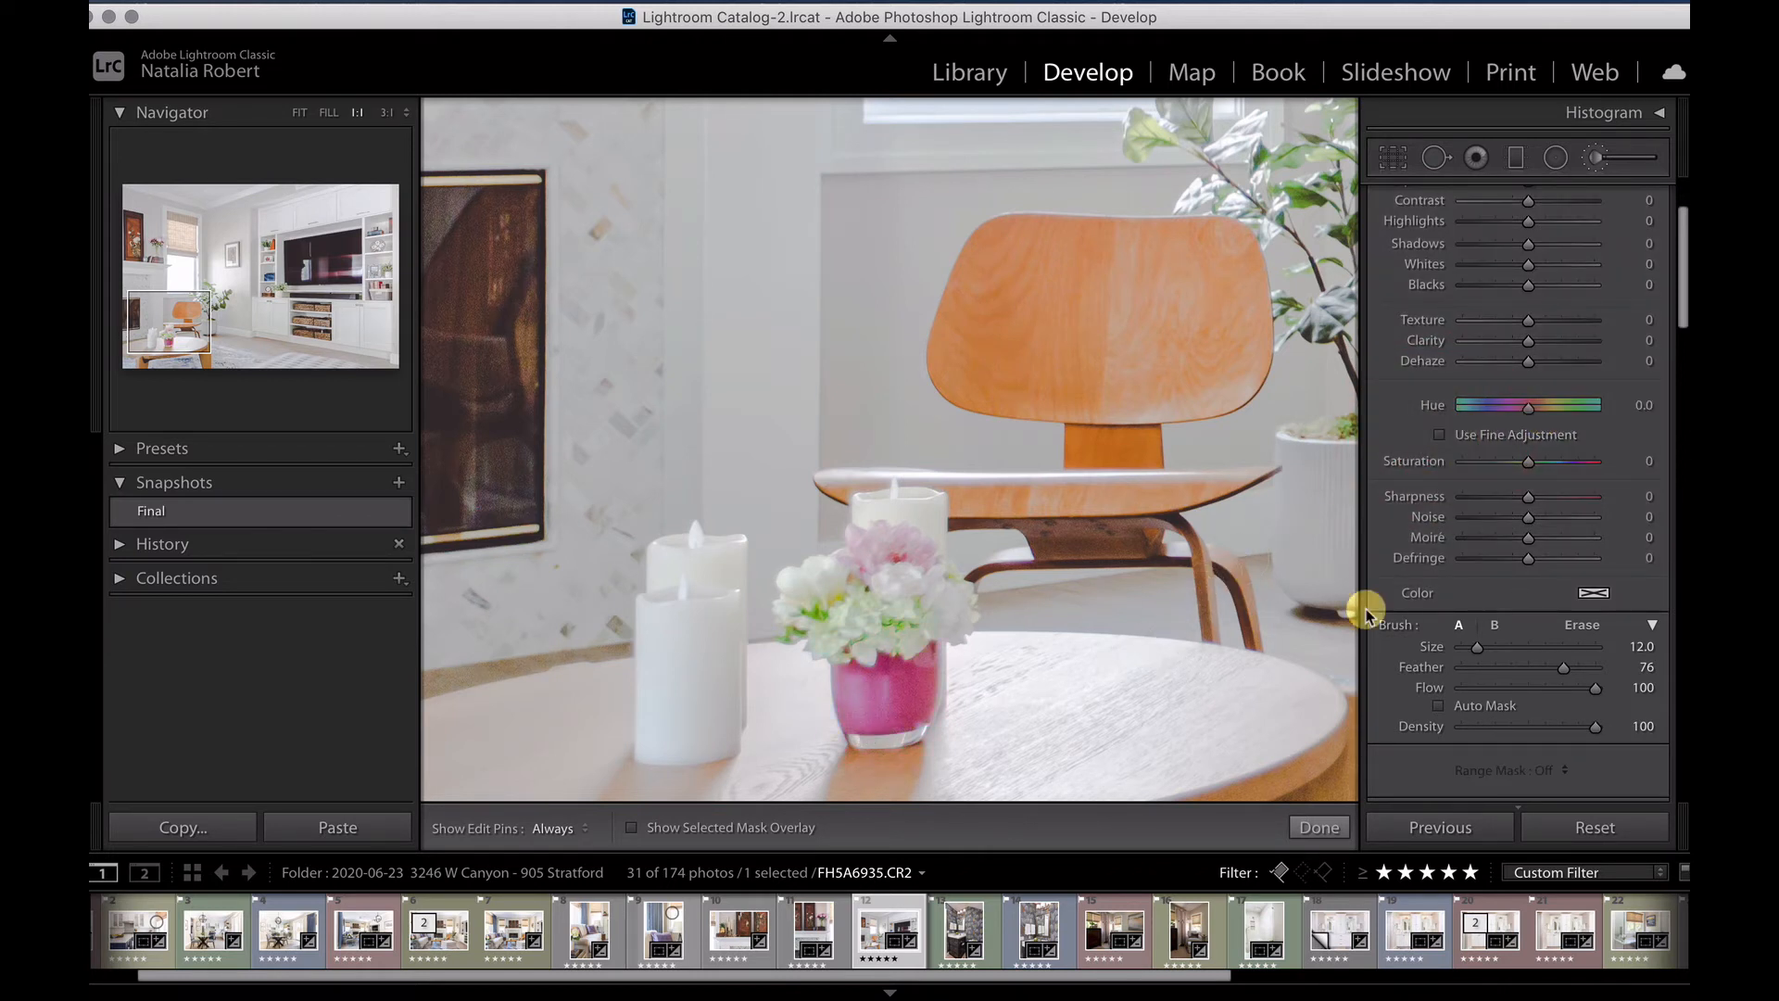
left_click(1439, 708)
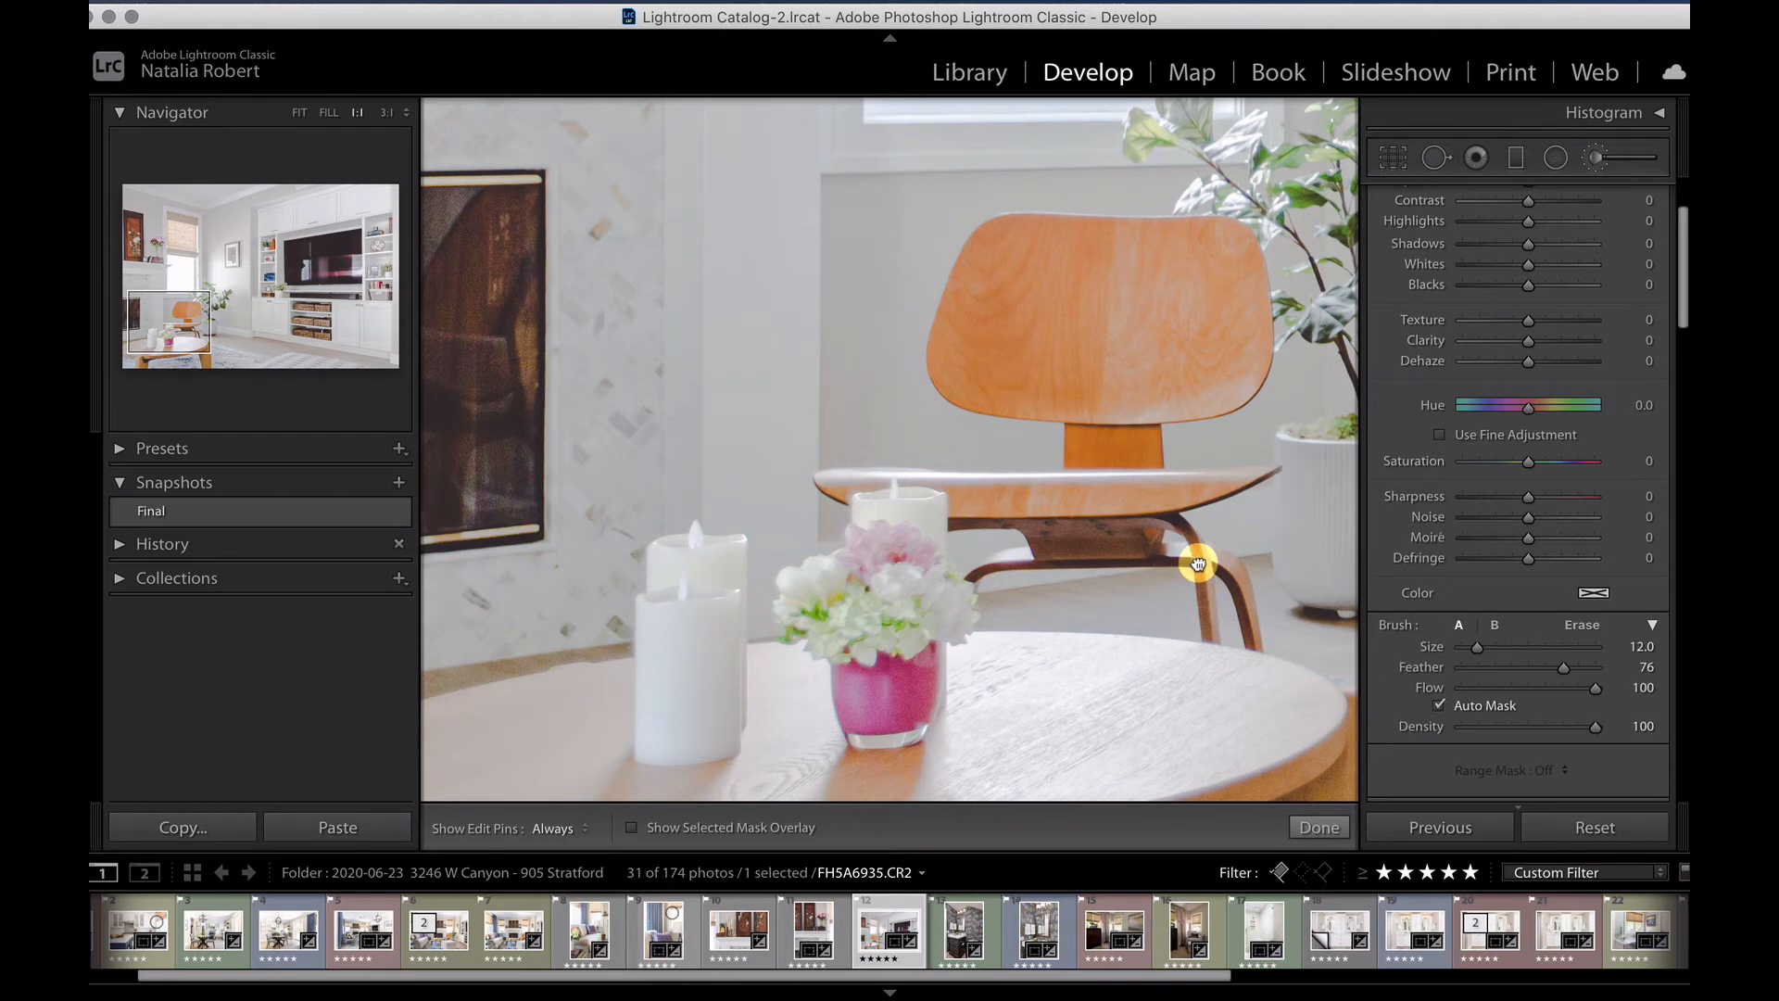
left_click_drag(1199, 564, 734, 773)
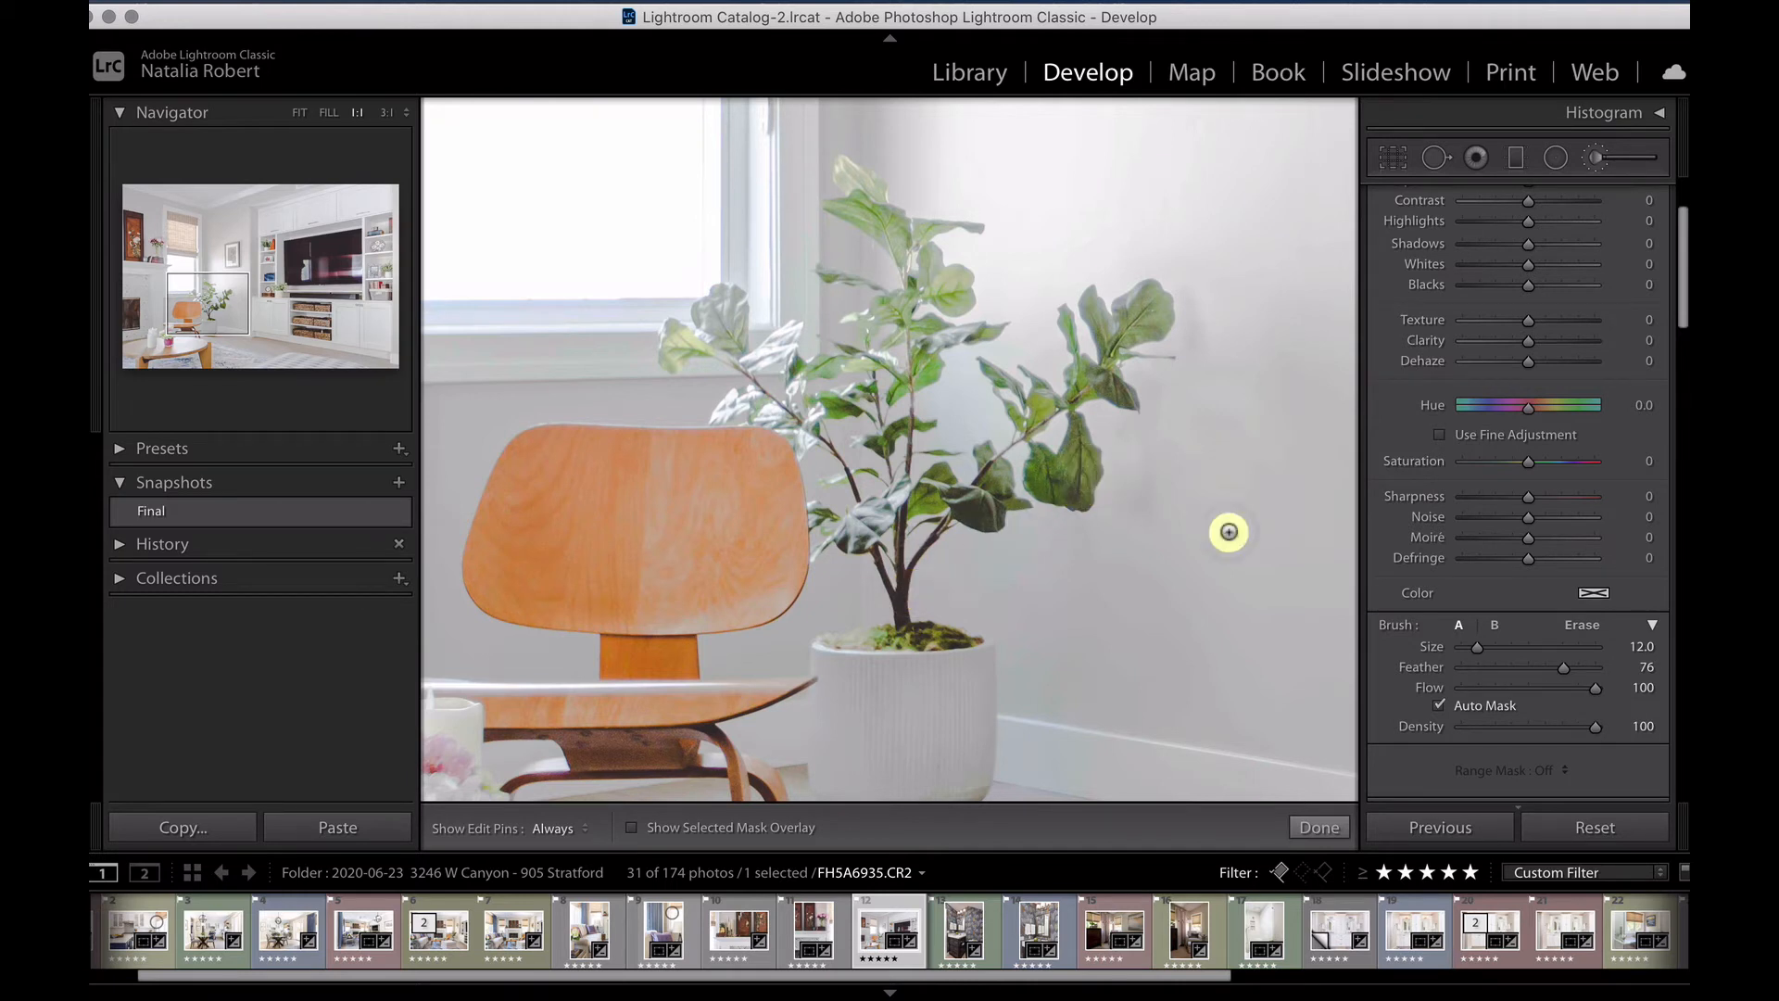
left_click(631, 828)
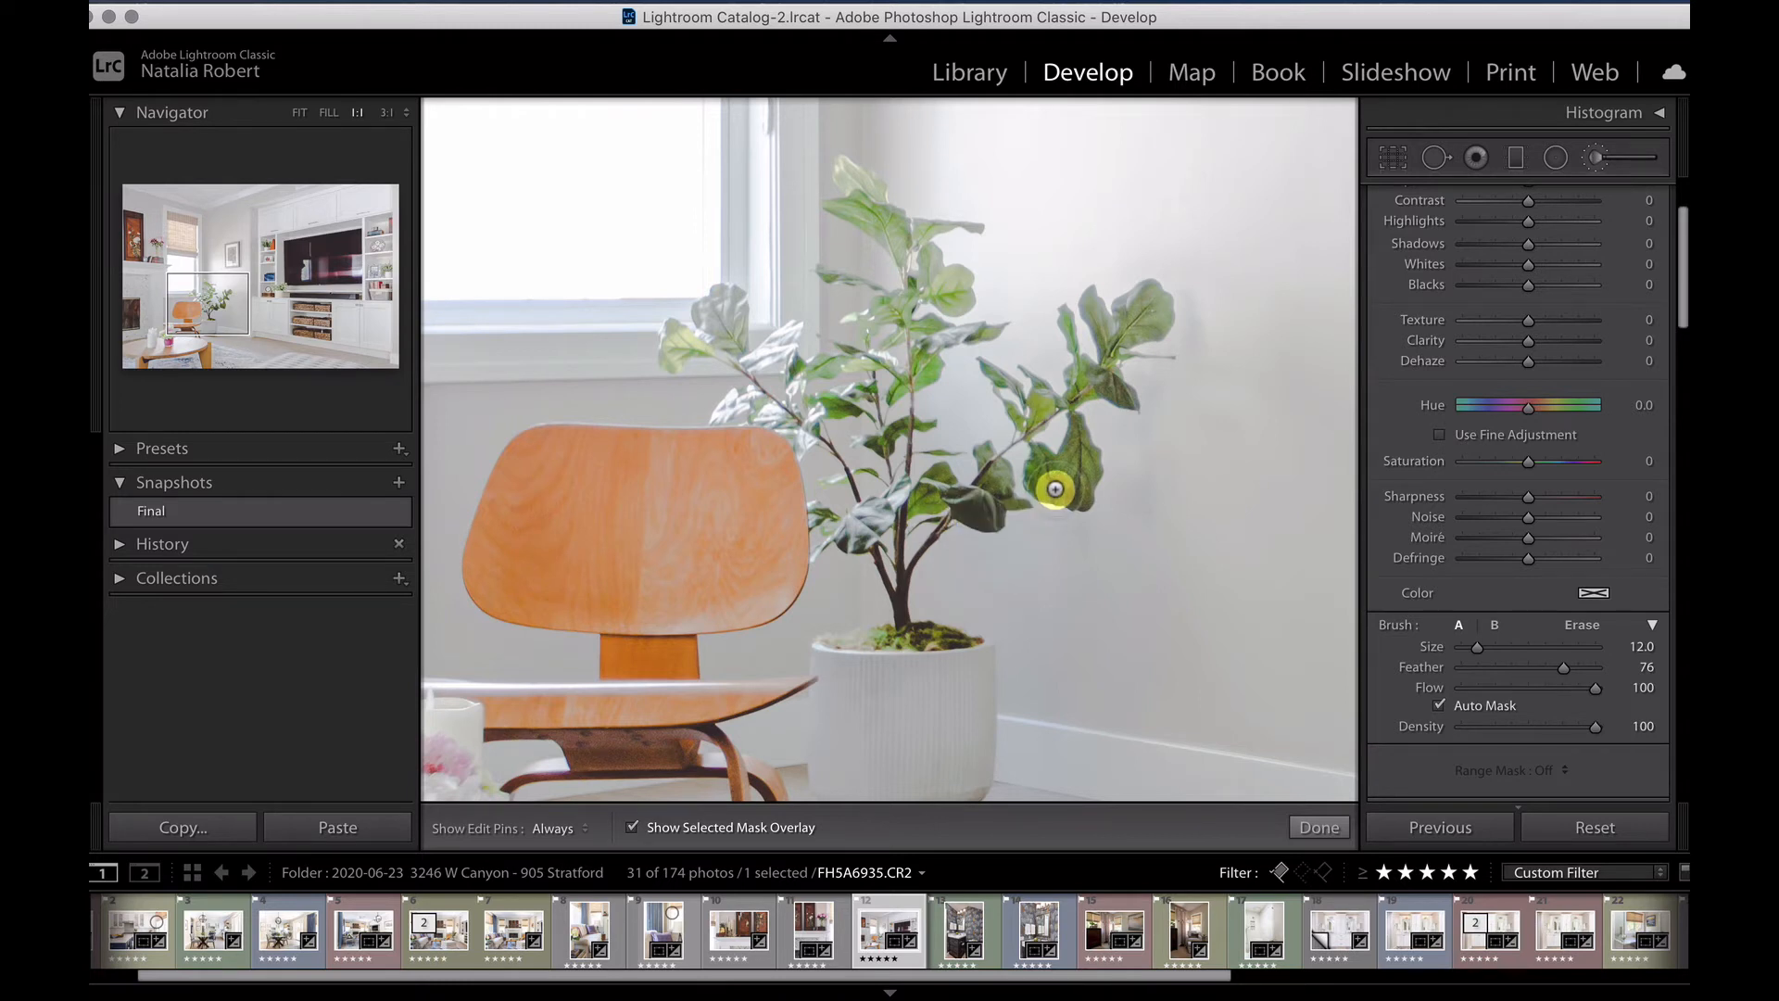
- Paint an auto-masked brush adjustment over the potted plant's leaves, reducing the brush size from 12 to 9
left_click(1055, 488)
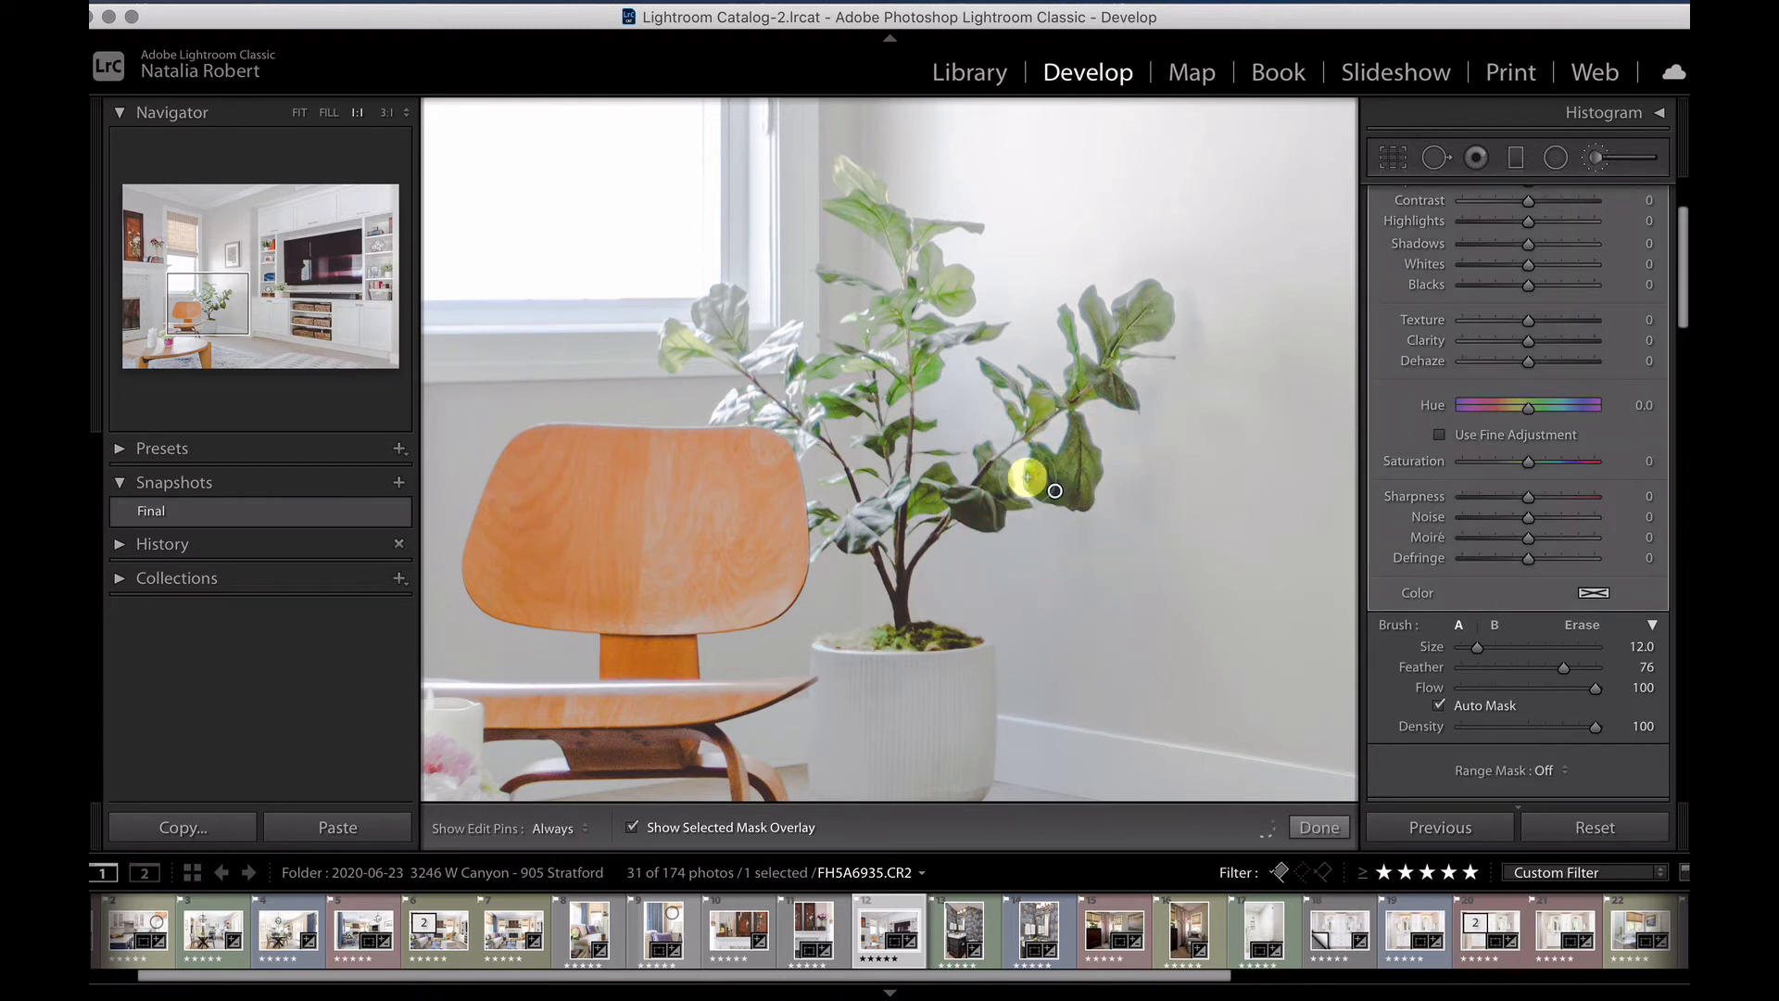
key("h")
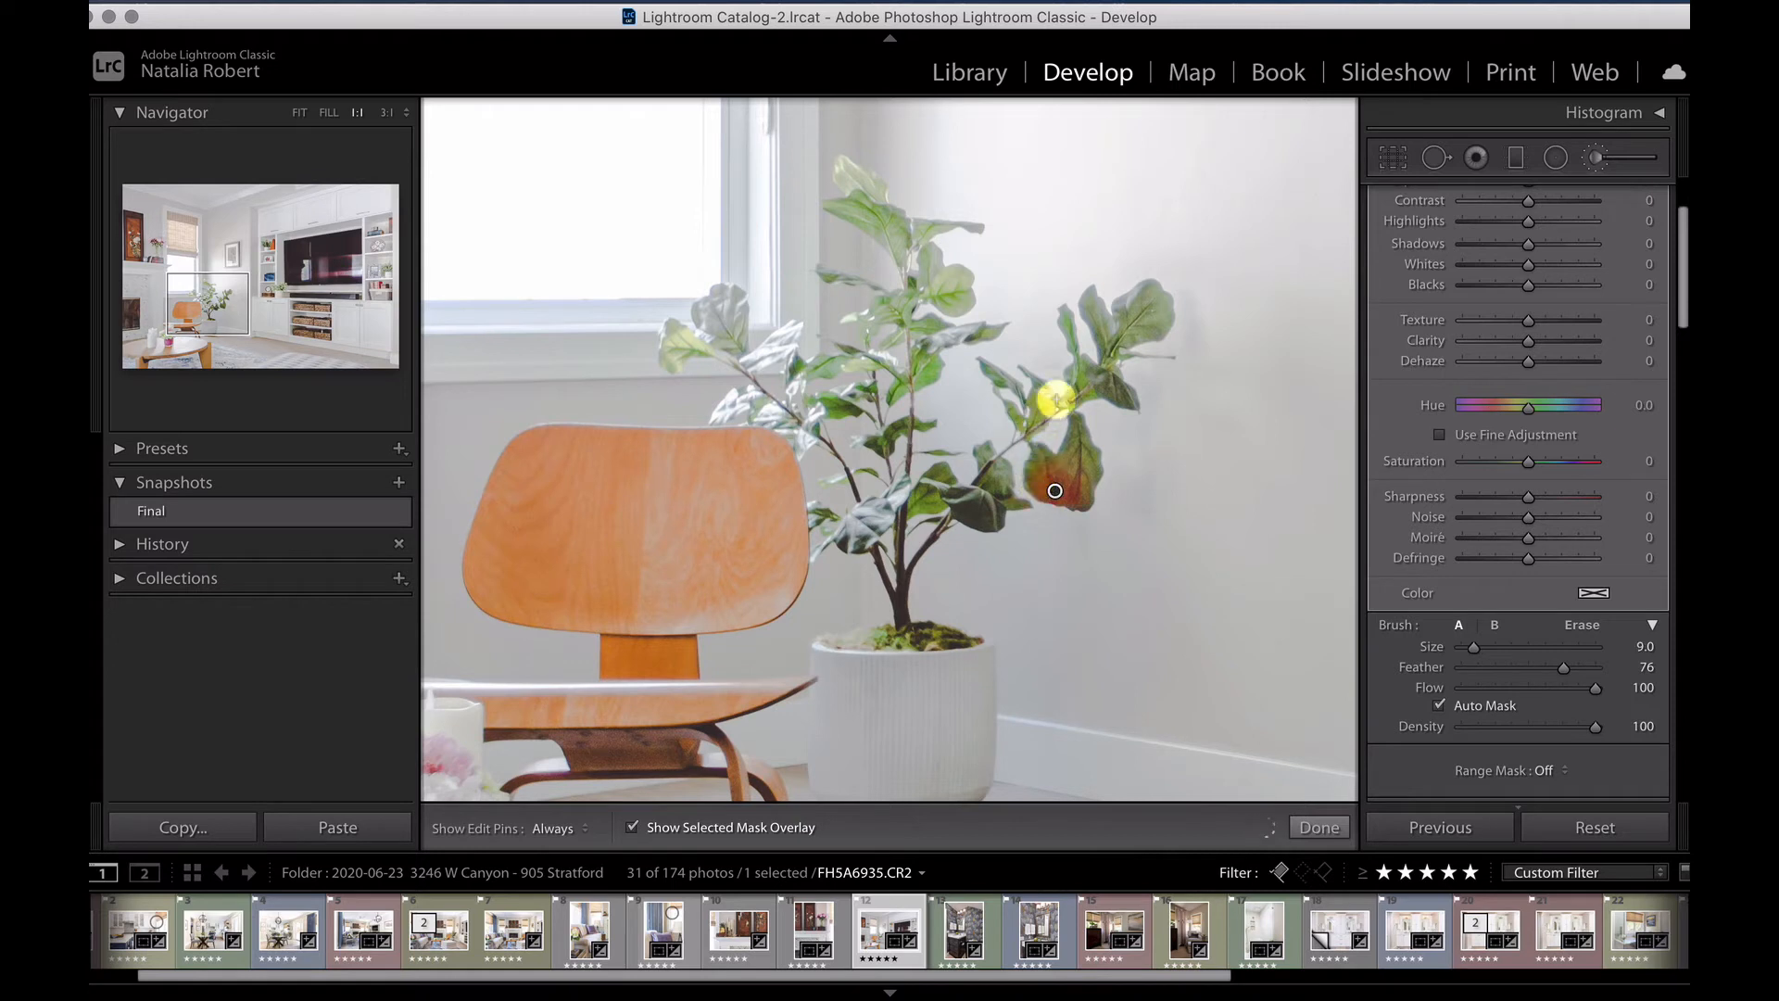
mouse_move(1067, 491)
left_mouse_down()
mouse_move(1148, 315)
mouse_move(1106, 402)
mouse_move(1129, 318)
mouse_move(1084, 309)
mouse_move(1071, 397)
mouse_move(1001, 384)
mouse_move(1021, 417)
mouse_move(989, 376)
mouse_move(1043, 476)
mouse_move(984, 461)
mouse_move(959, 489)
mouse_move(1000, 502)
mouse_move(939, 487)
mouse_move(906, 508)
mouse_move(910, 360)
mouse_move(949, 323)
mouse_move(982, 323)
mouse_move(920, 376)
mouse_move(905, 309)
mouse_move(928, 271)
mouse_move(958, 286)
mouse_move(904, 302)
left_mouse_up()
key("h")
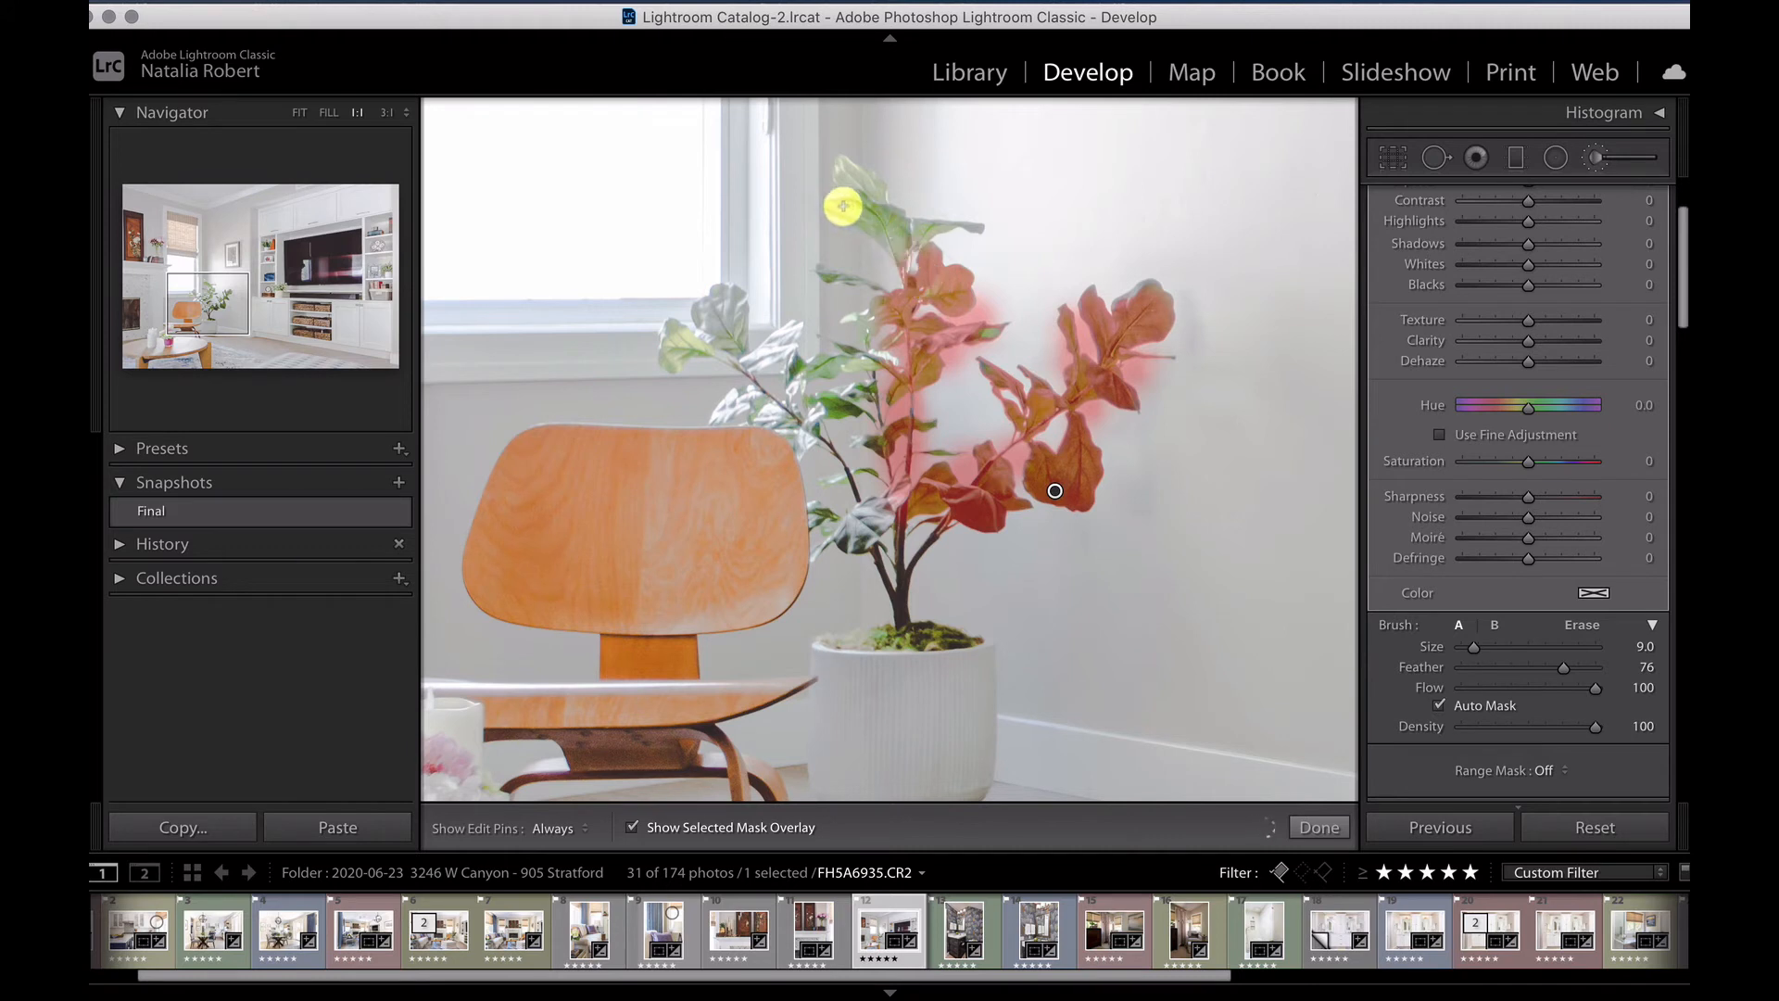
mouse_move(900, 241)
left_mouse_down()
mouse_move(905, 448)
mouse_move(894, 496)
mouse_move(870, 497)
left_mouse_up()
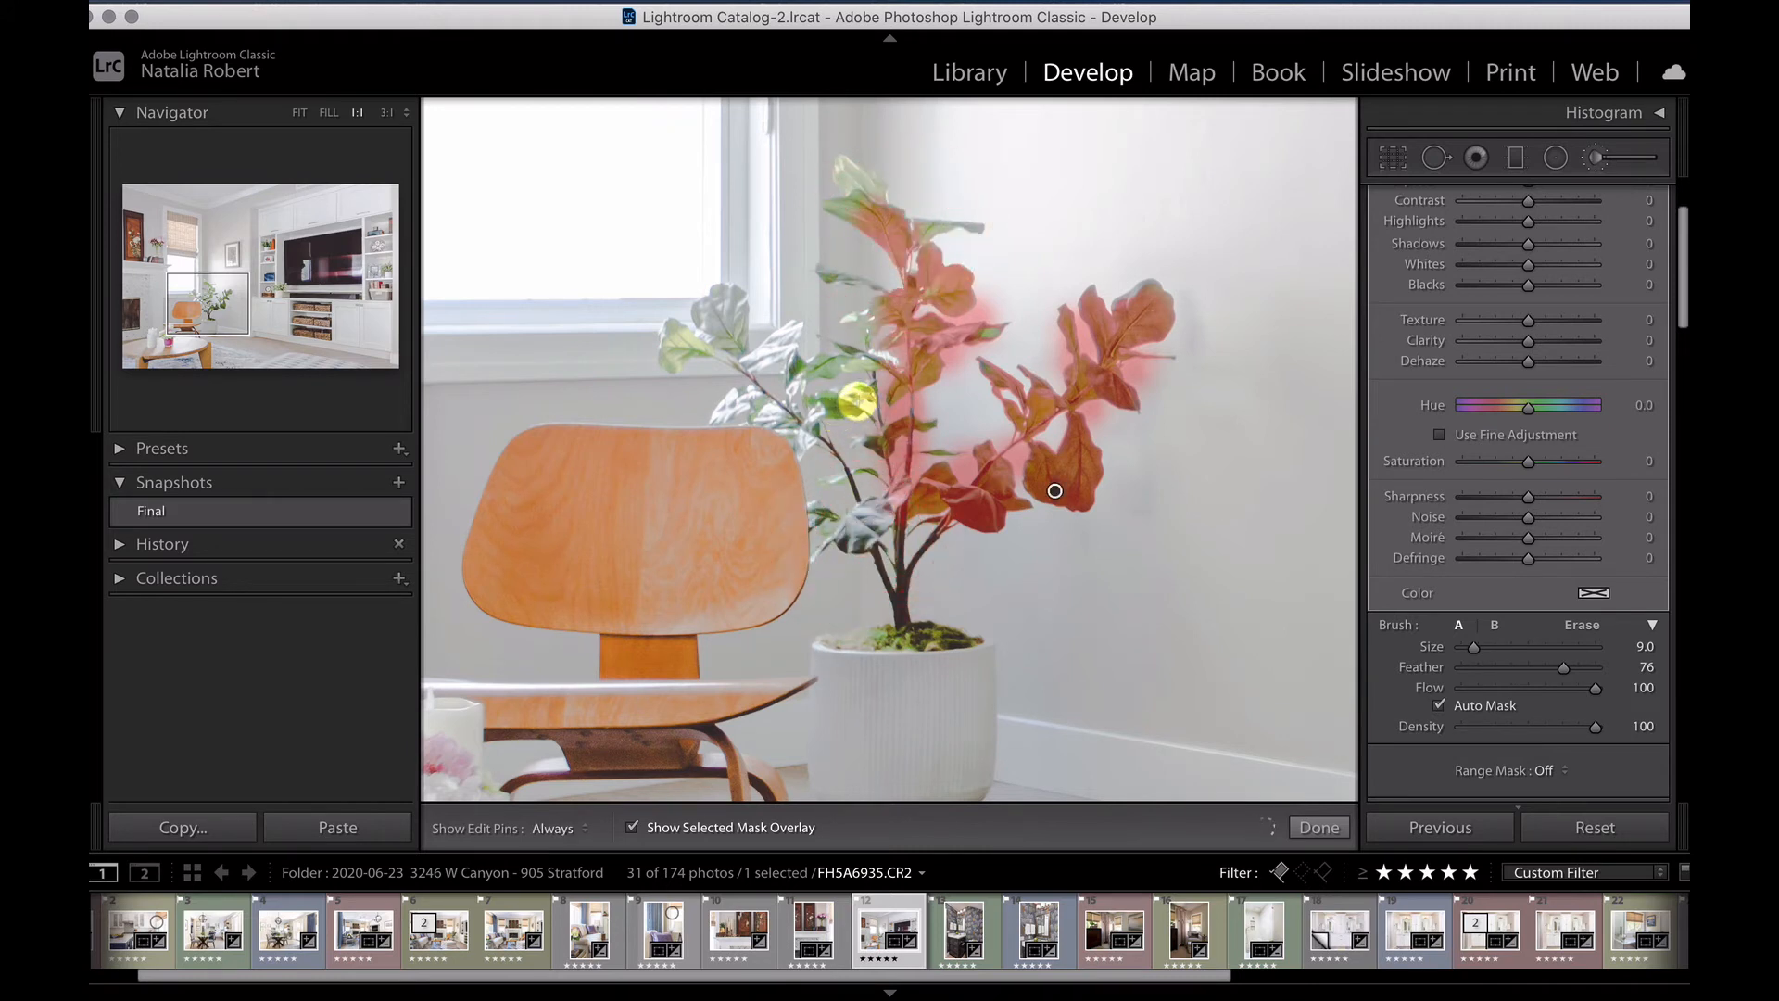
left_click(857, 401)
mouse_move(857, 401)
left_mouse_down()
mouse_move(920, 350)
mouse_move(832, 386)
mouse_move(824, 411)
left_mouse_up()
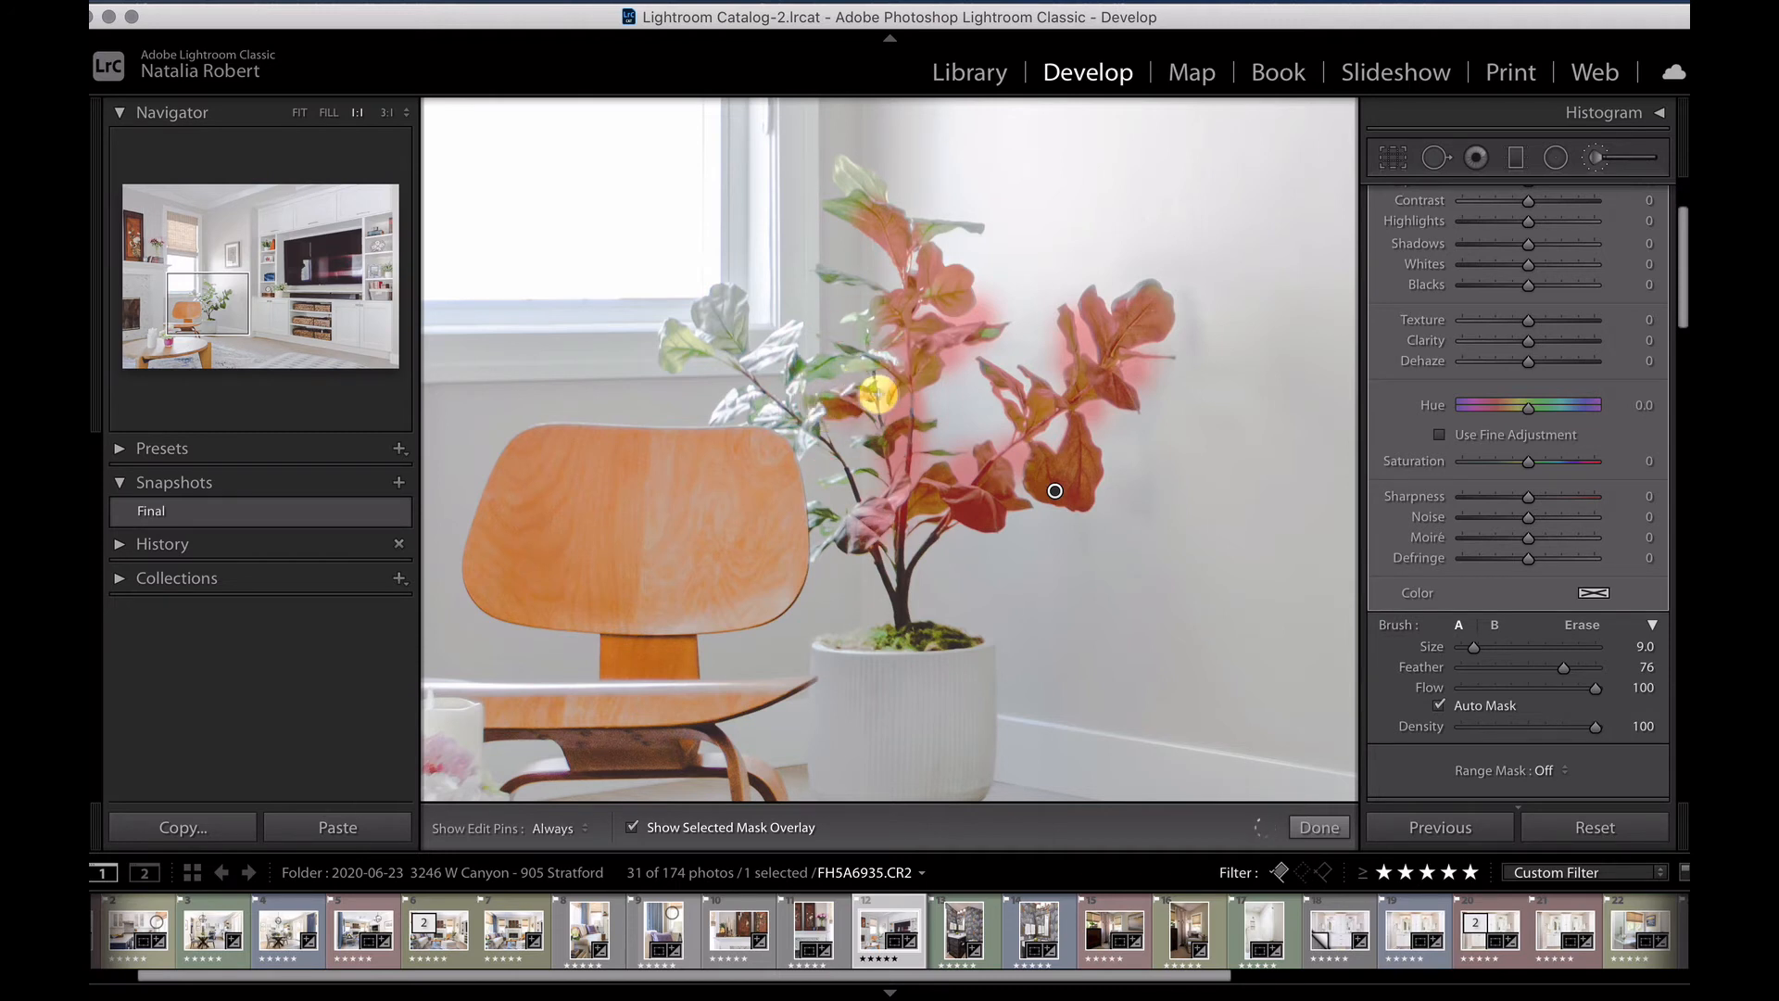
left_click_drag(871, 447, 1021, 479)
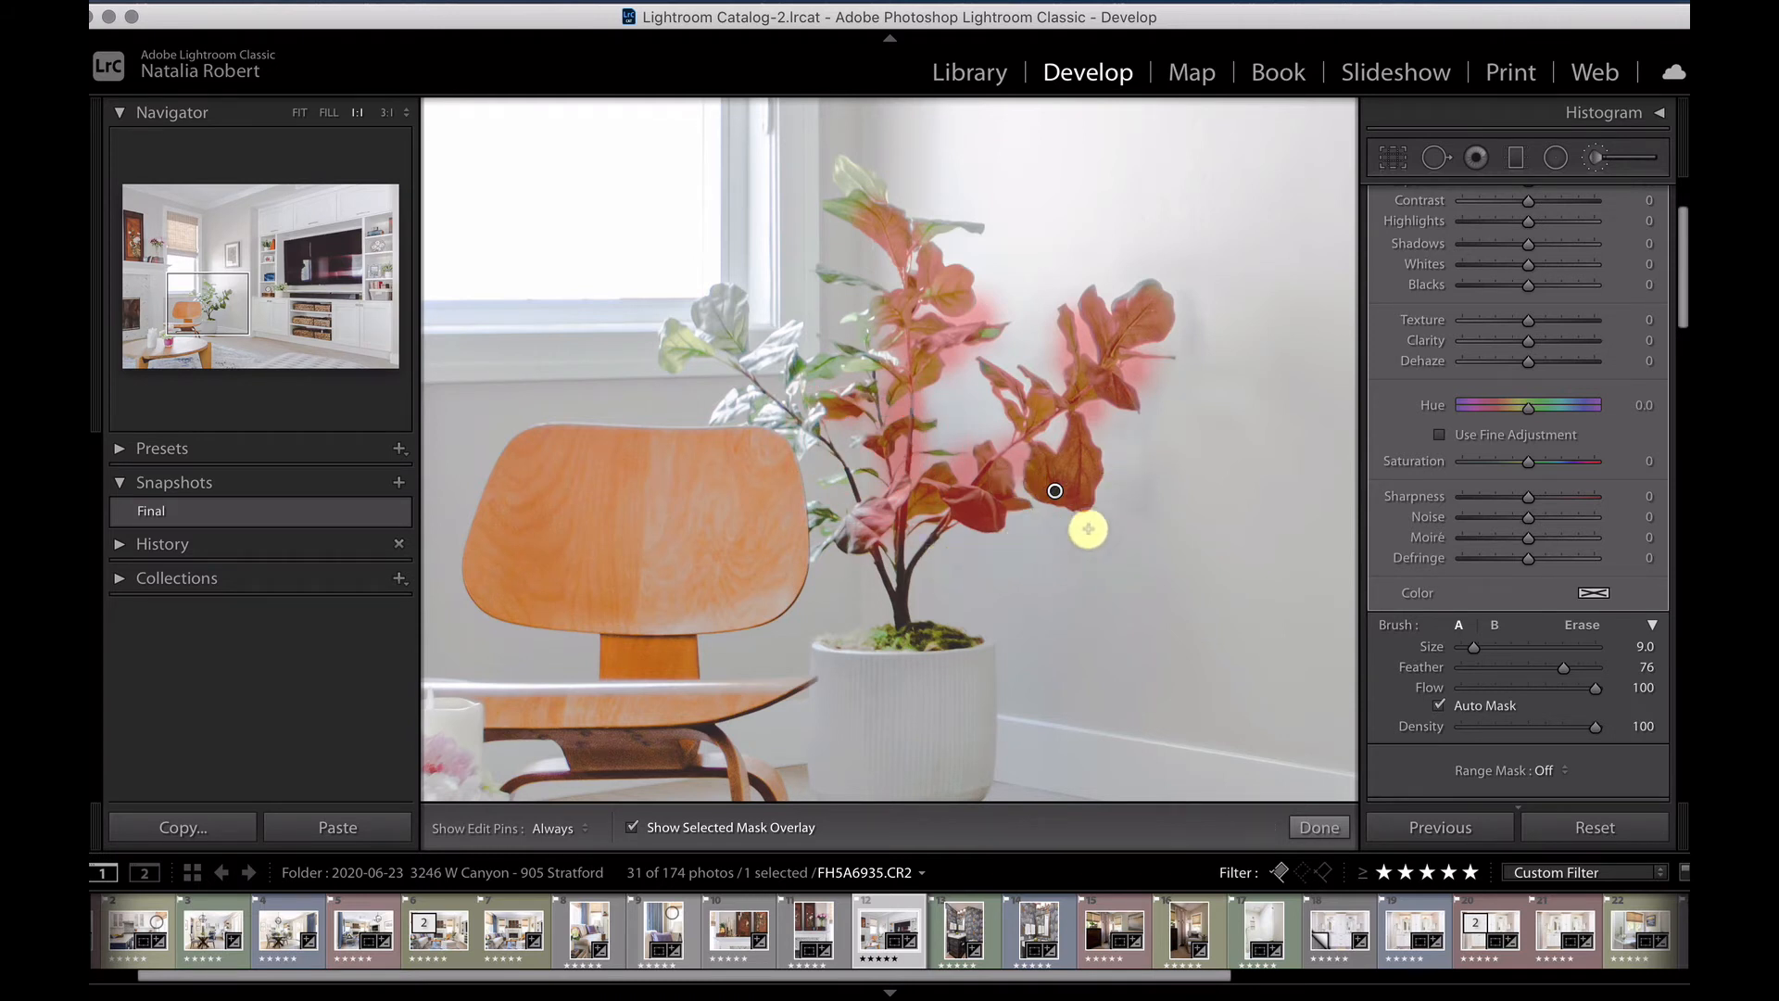
- Erase the mask spill around the plant's right branch with a size 3 eraser at feather 100 and flow 67
left_click(1580, 623)
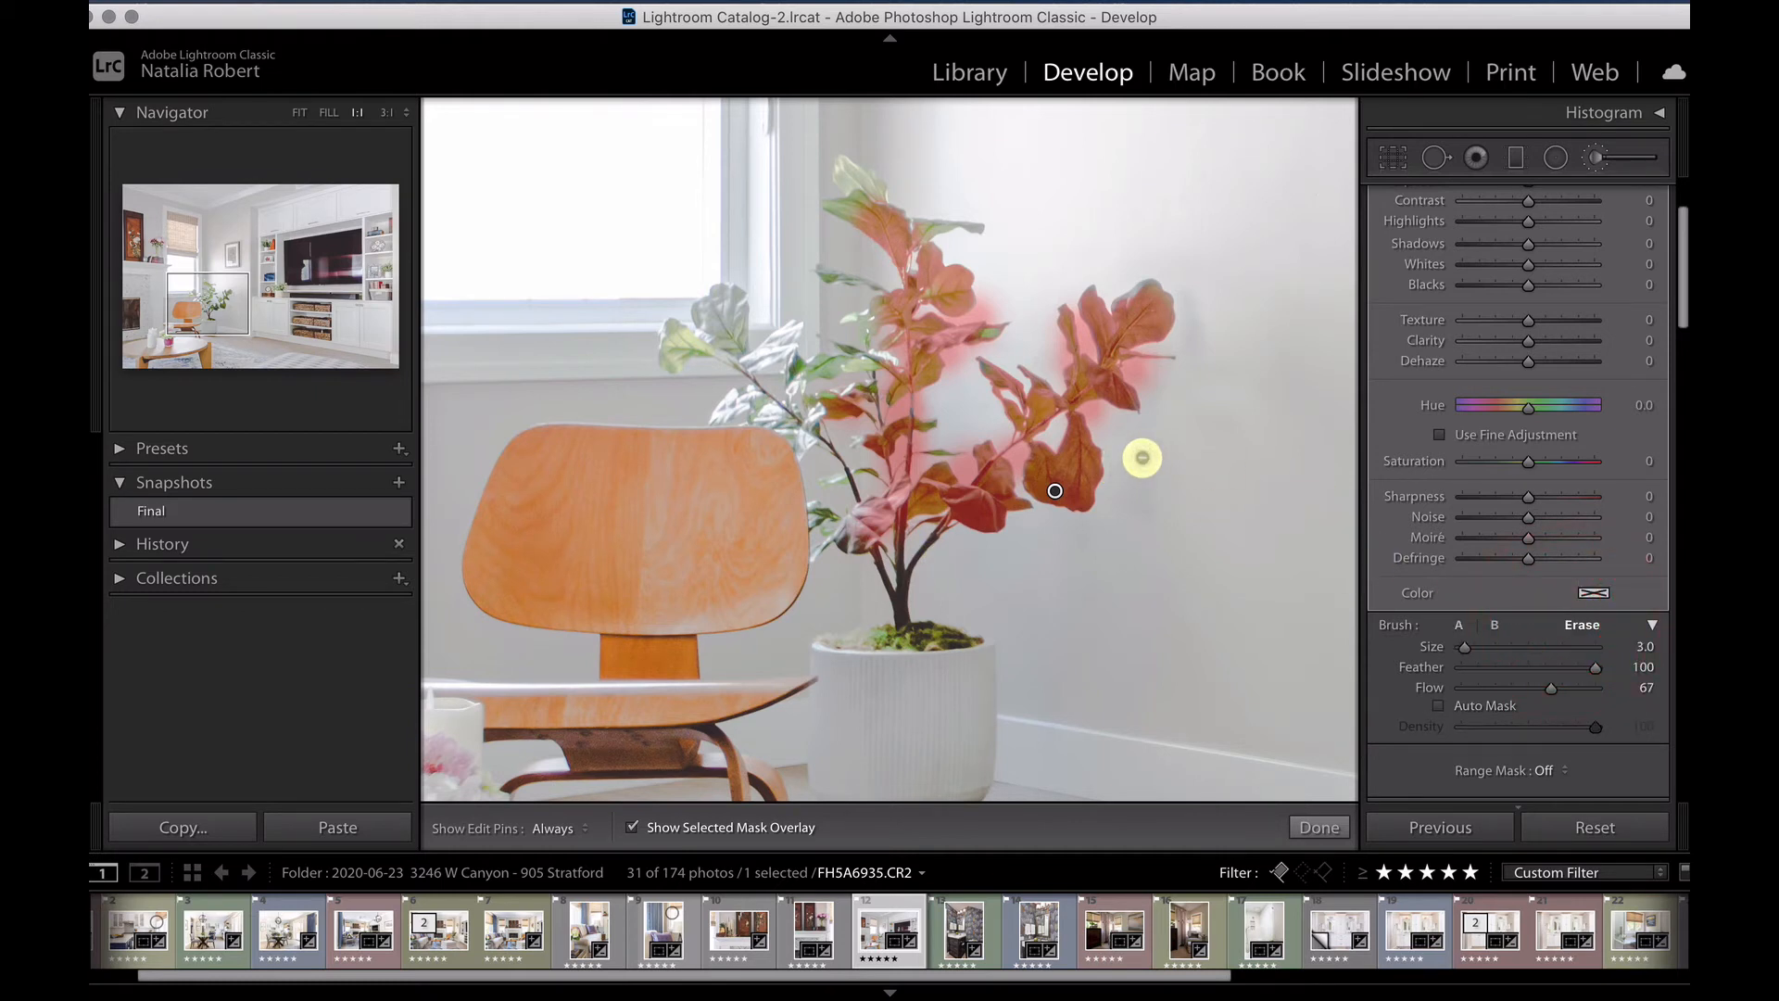
key("h")
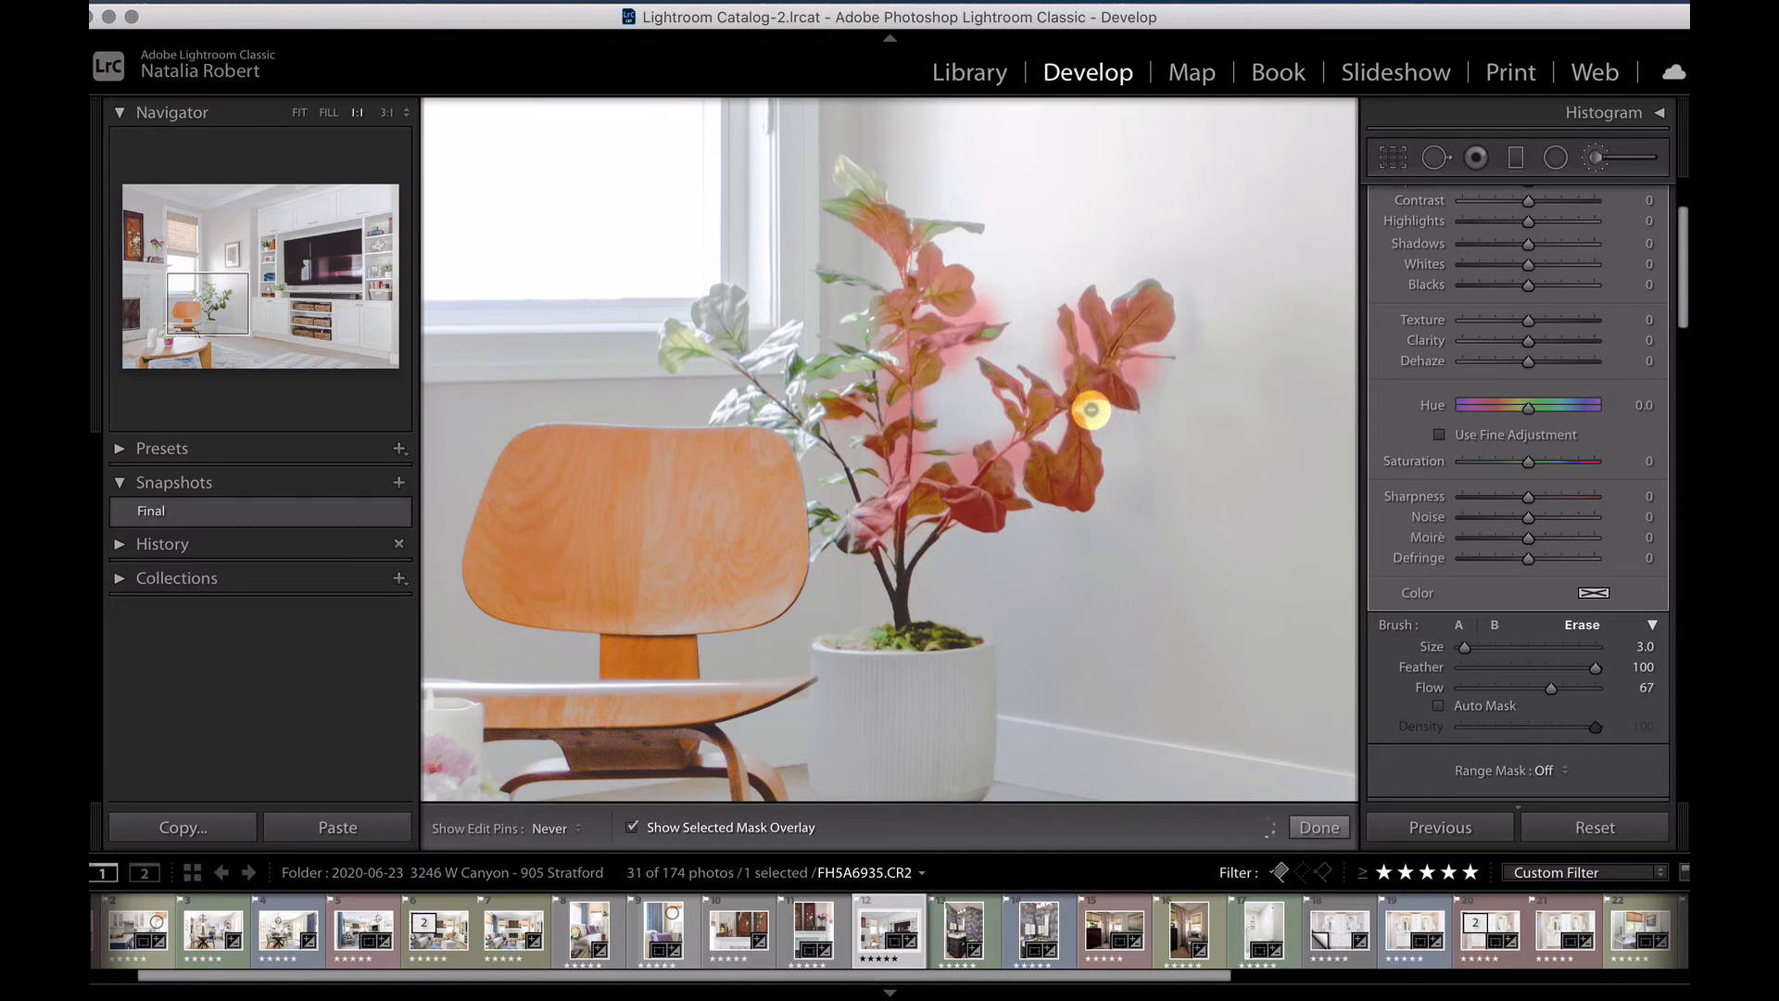
key("h")
left_click(1107, 419)
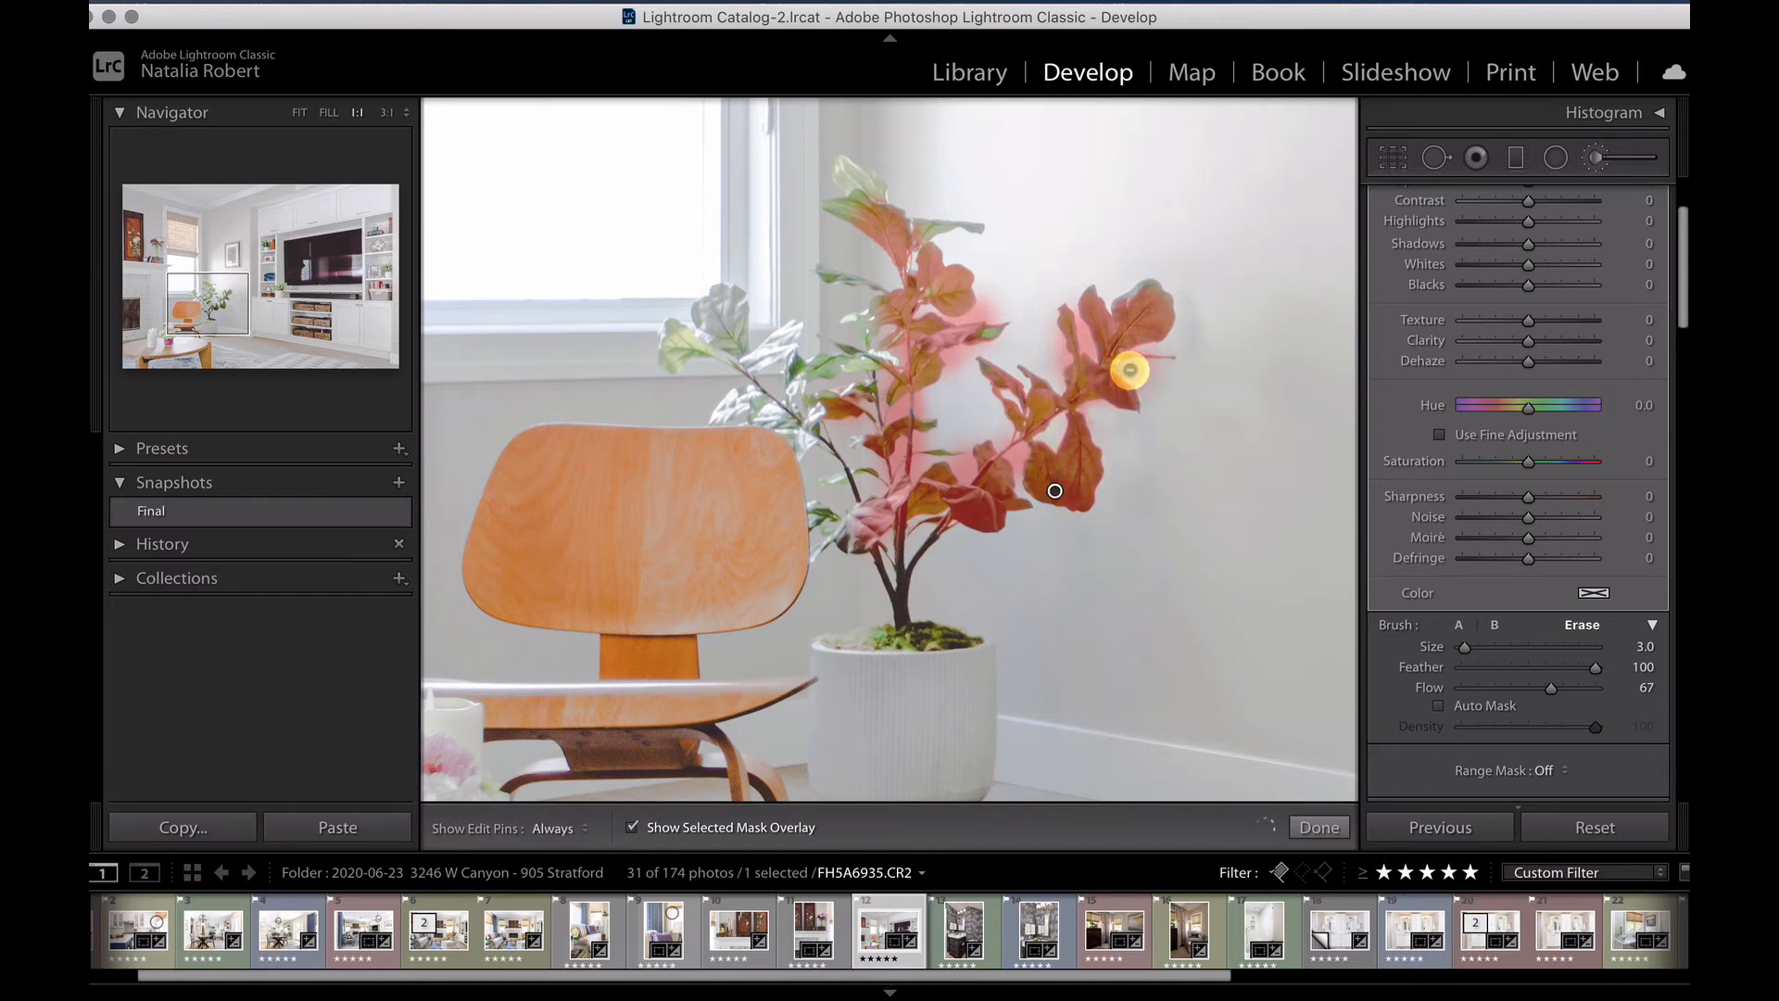
key("h")
left_click(1135, 371)
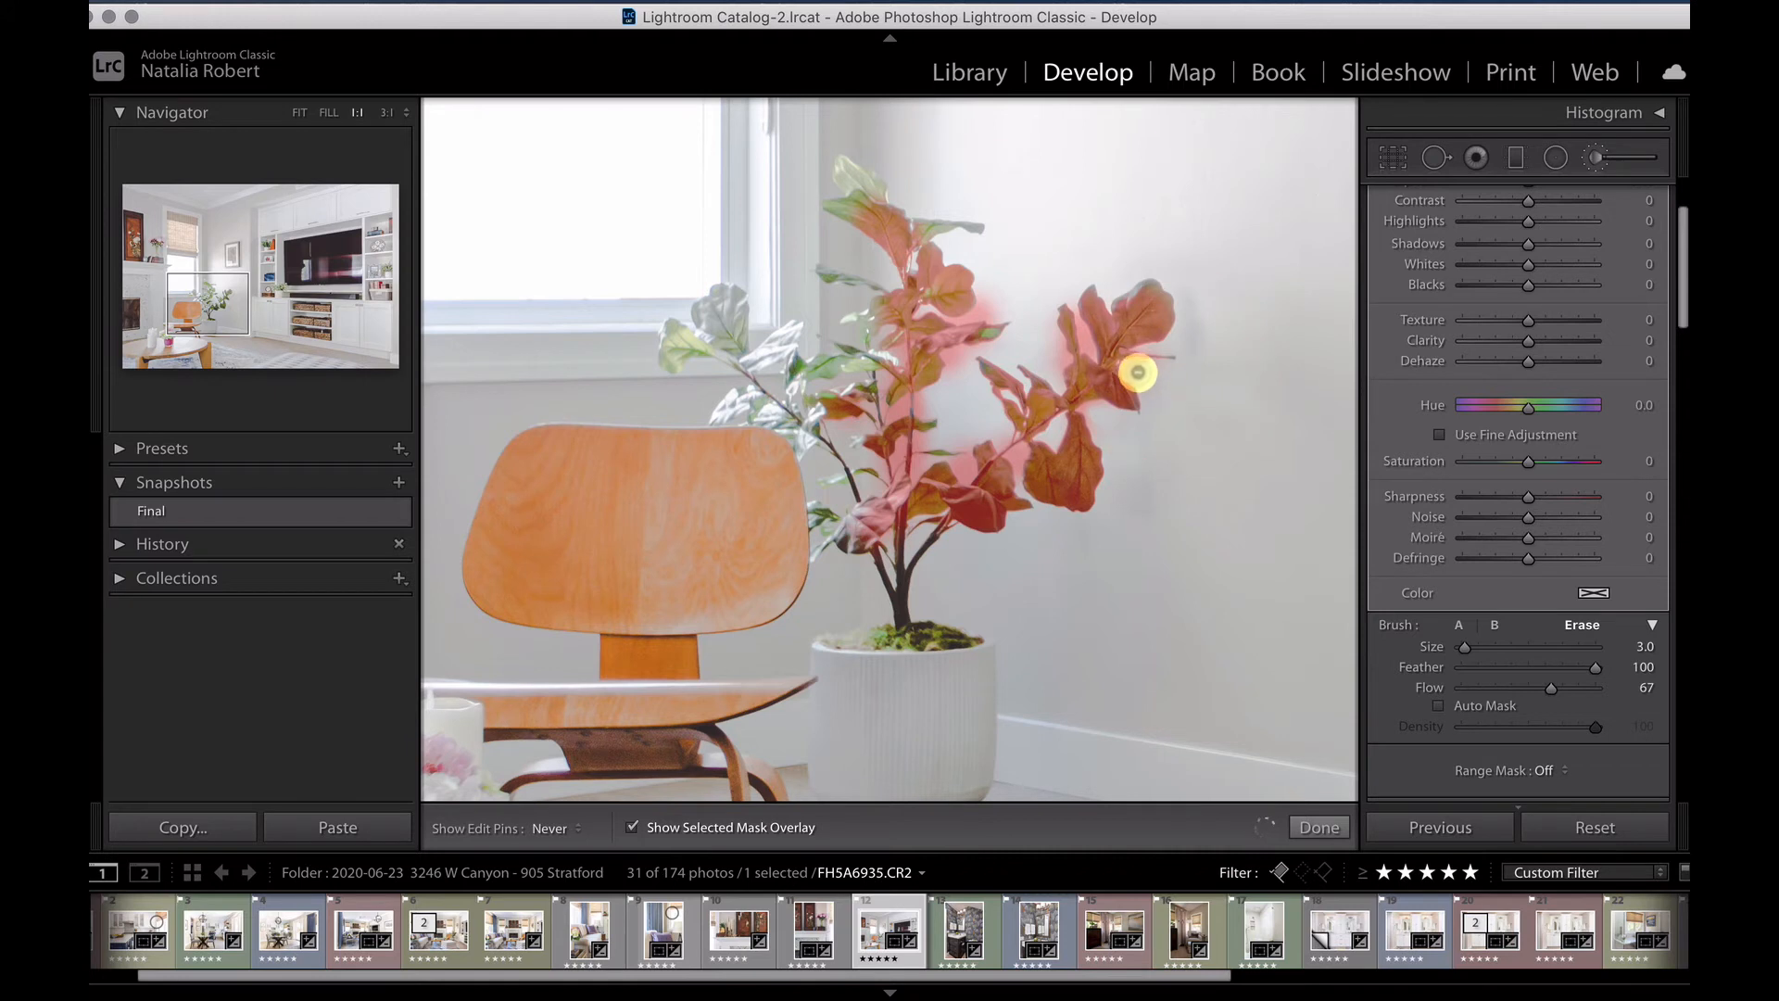
key("h")
left_click(1154, 371)
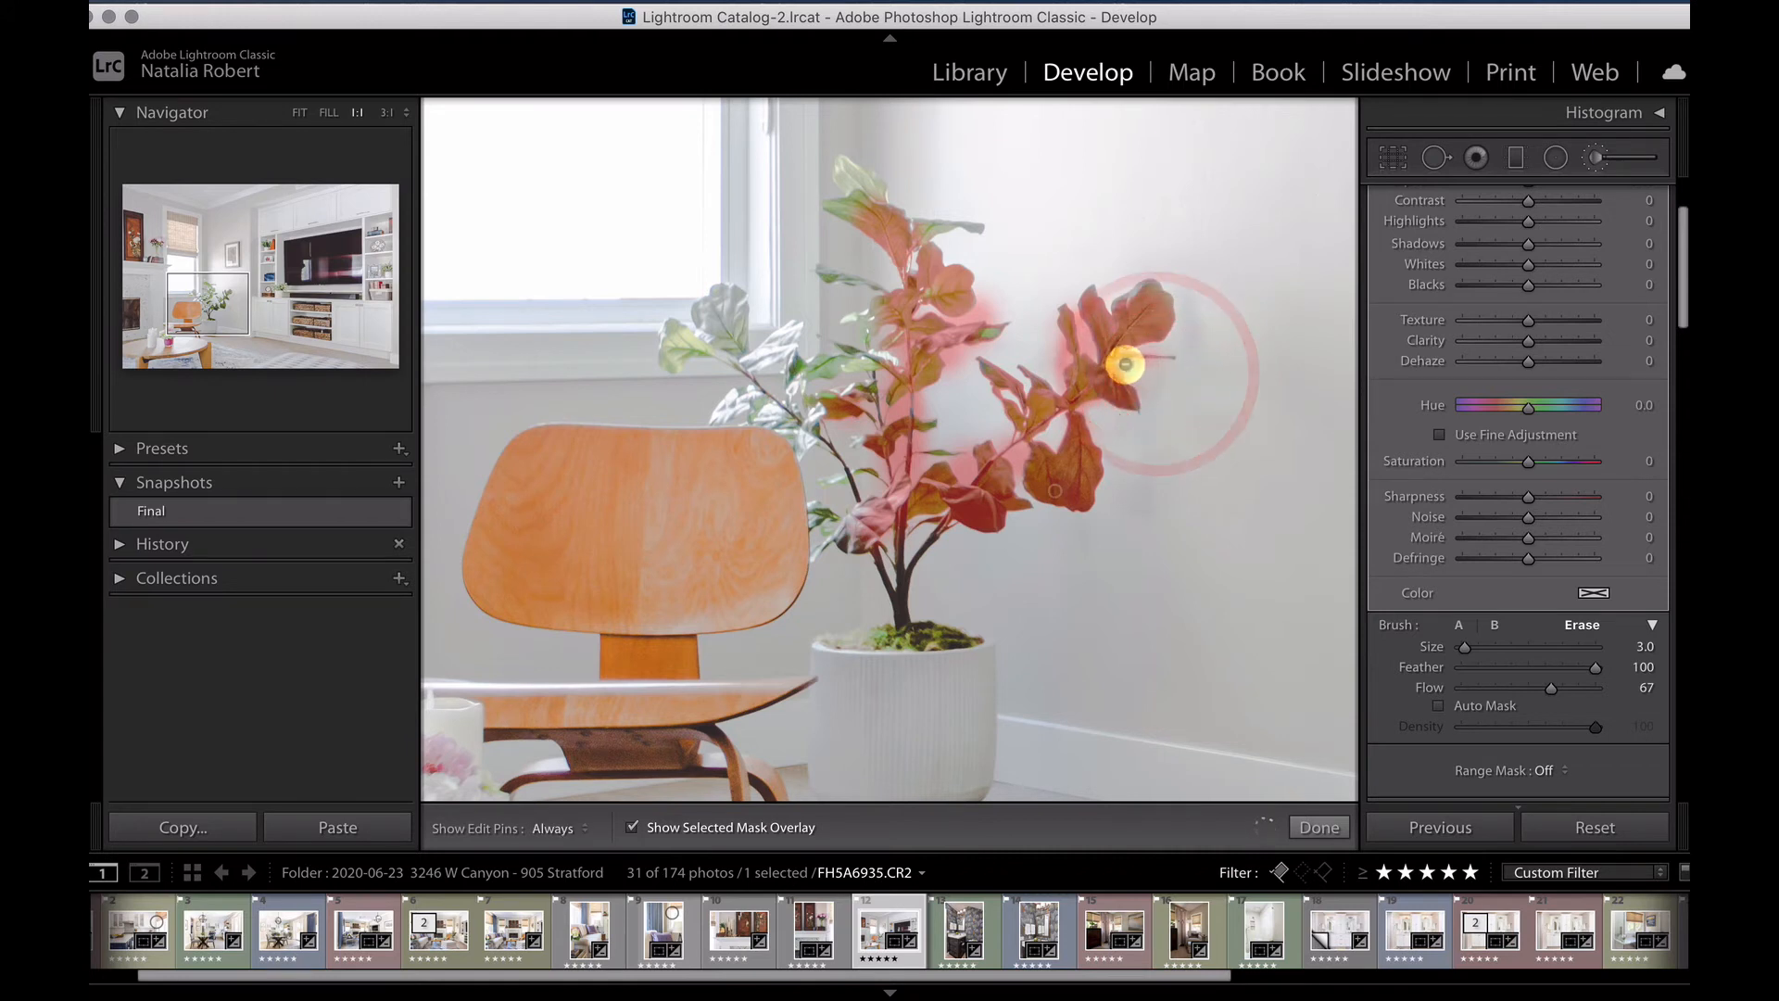
key("h")
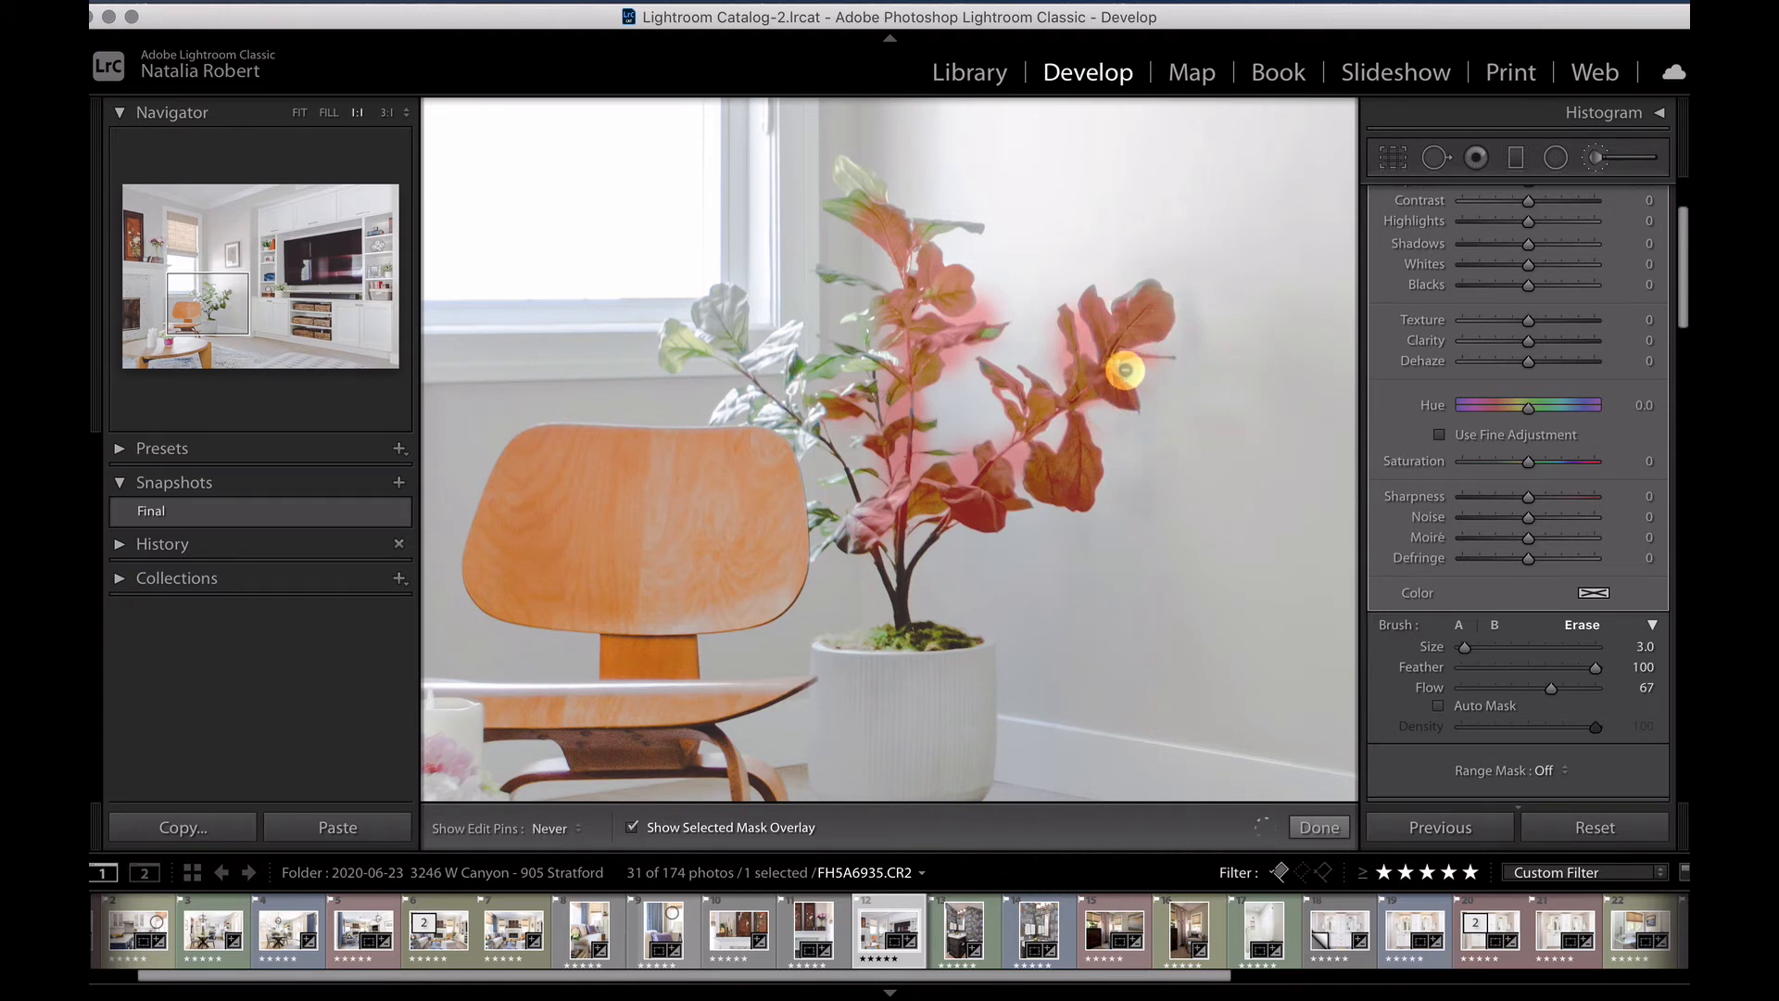
key("h")
left_click(1150, 370)
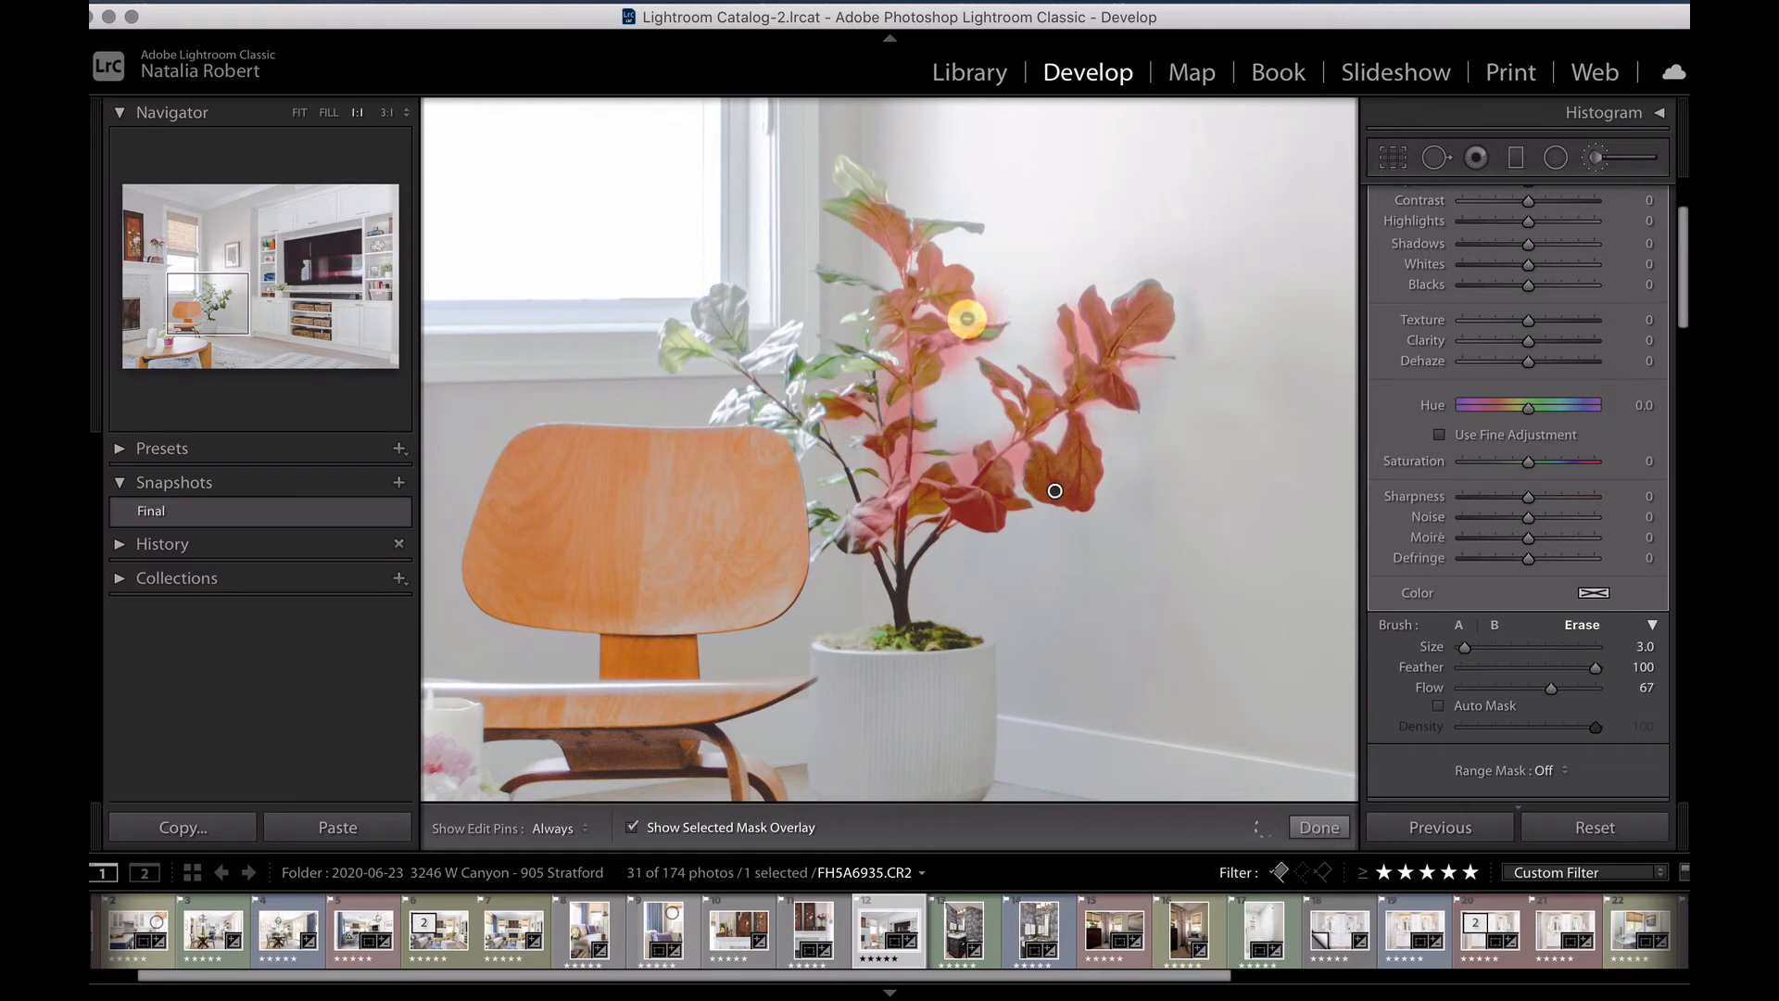
- Erase the mask spill around the plant's central foliage, and switch back to brush A
left_click(990, 304)
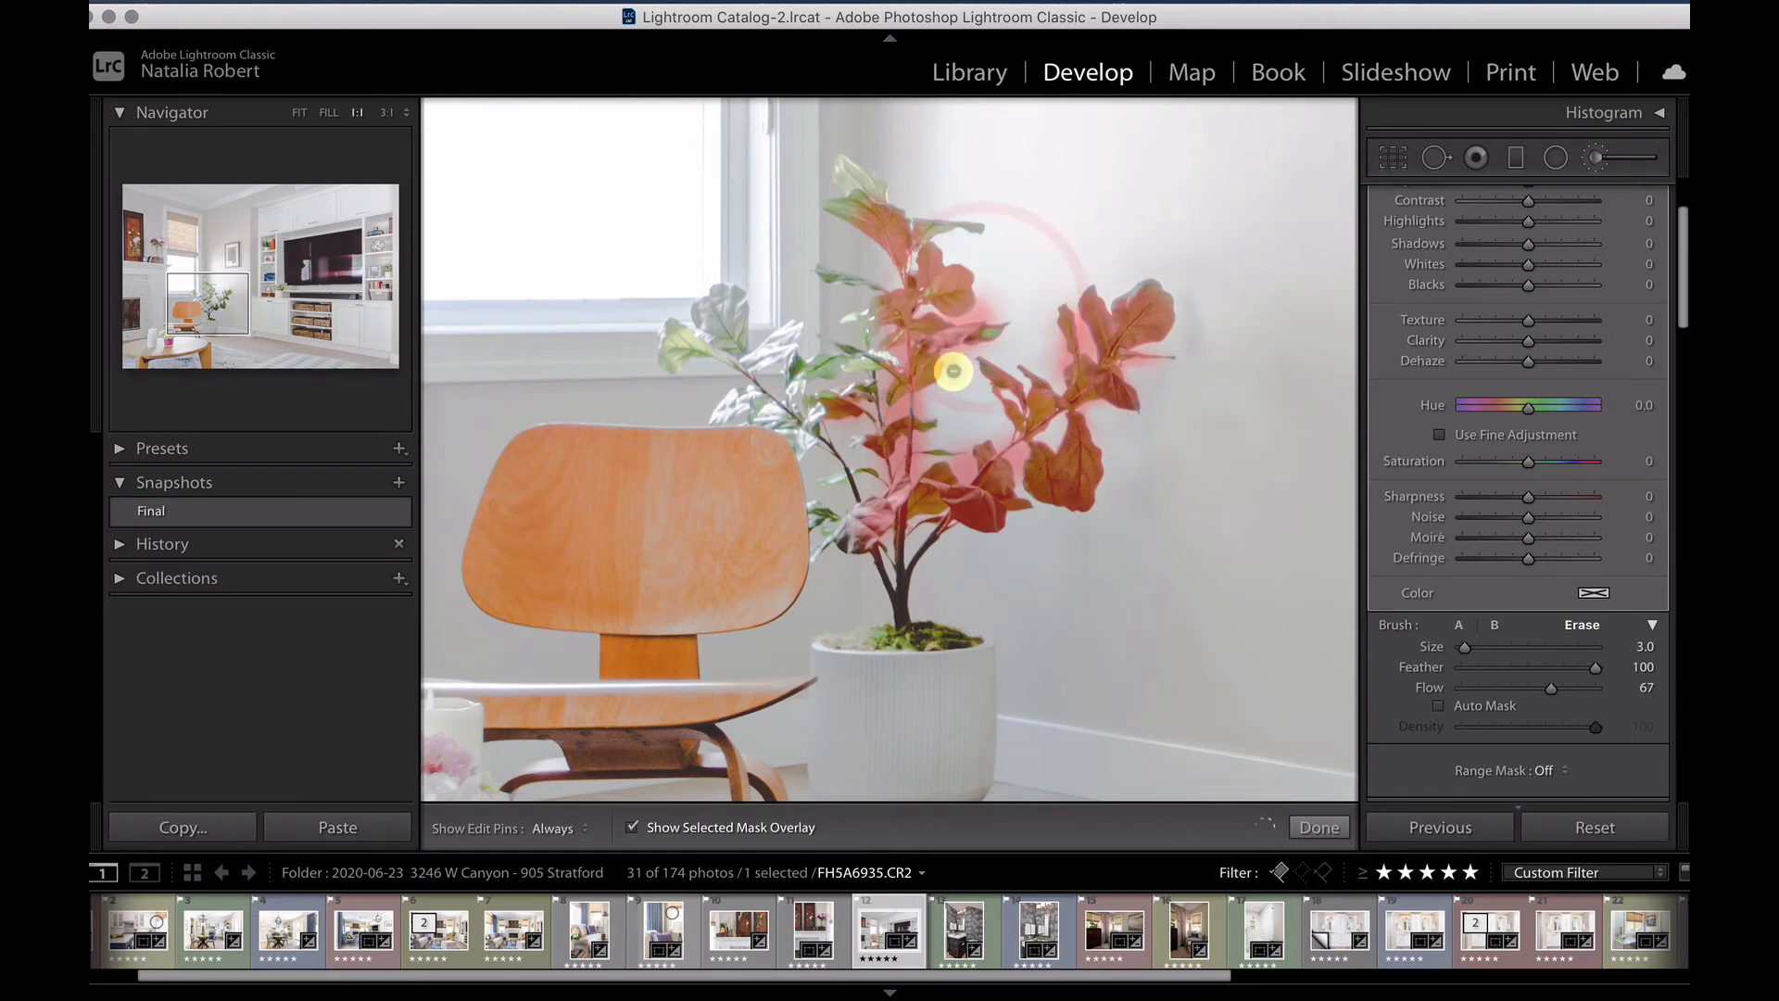
left_click(957, 352)
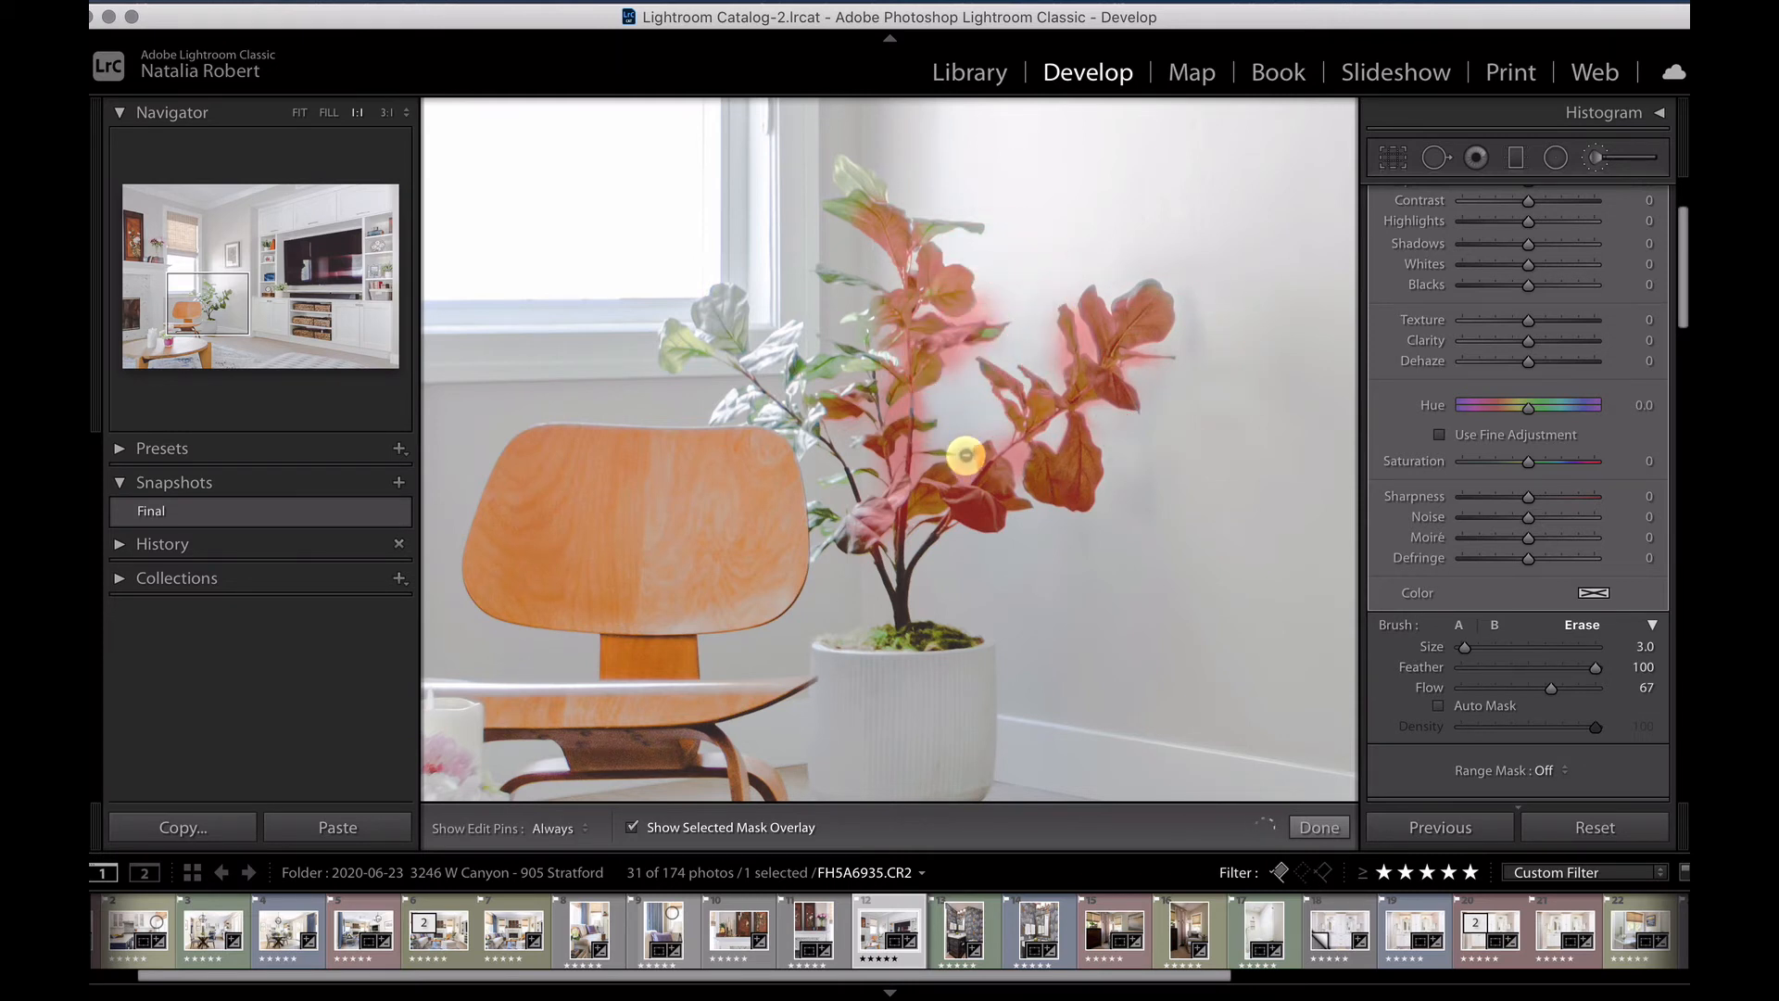
left_click(969, 440)
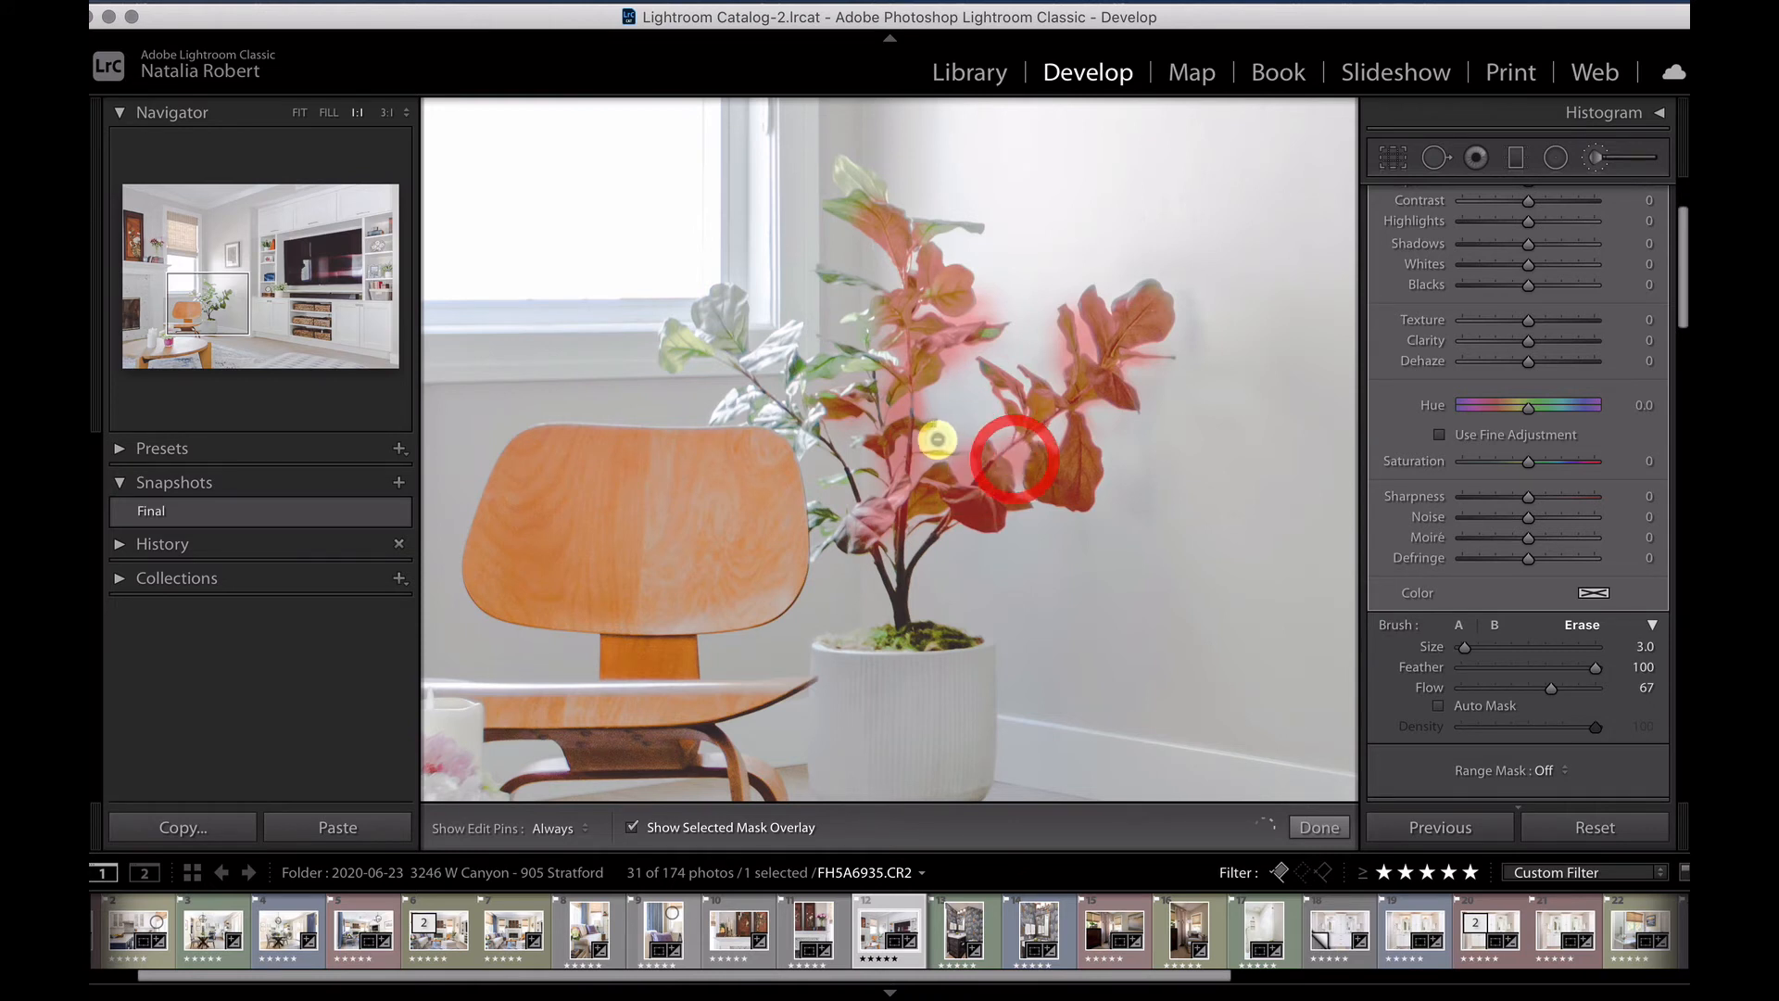
left_click(927, 438)
key("h")
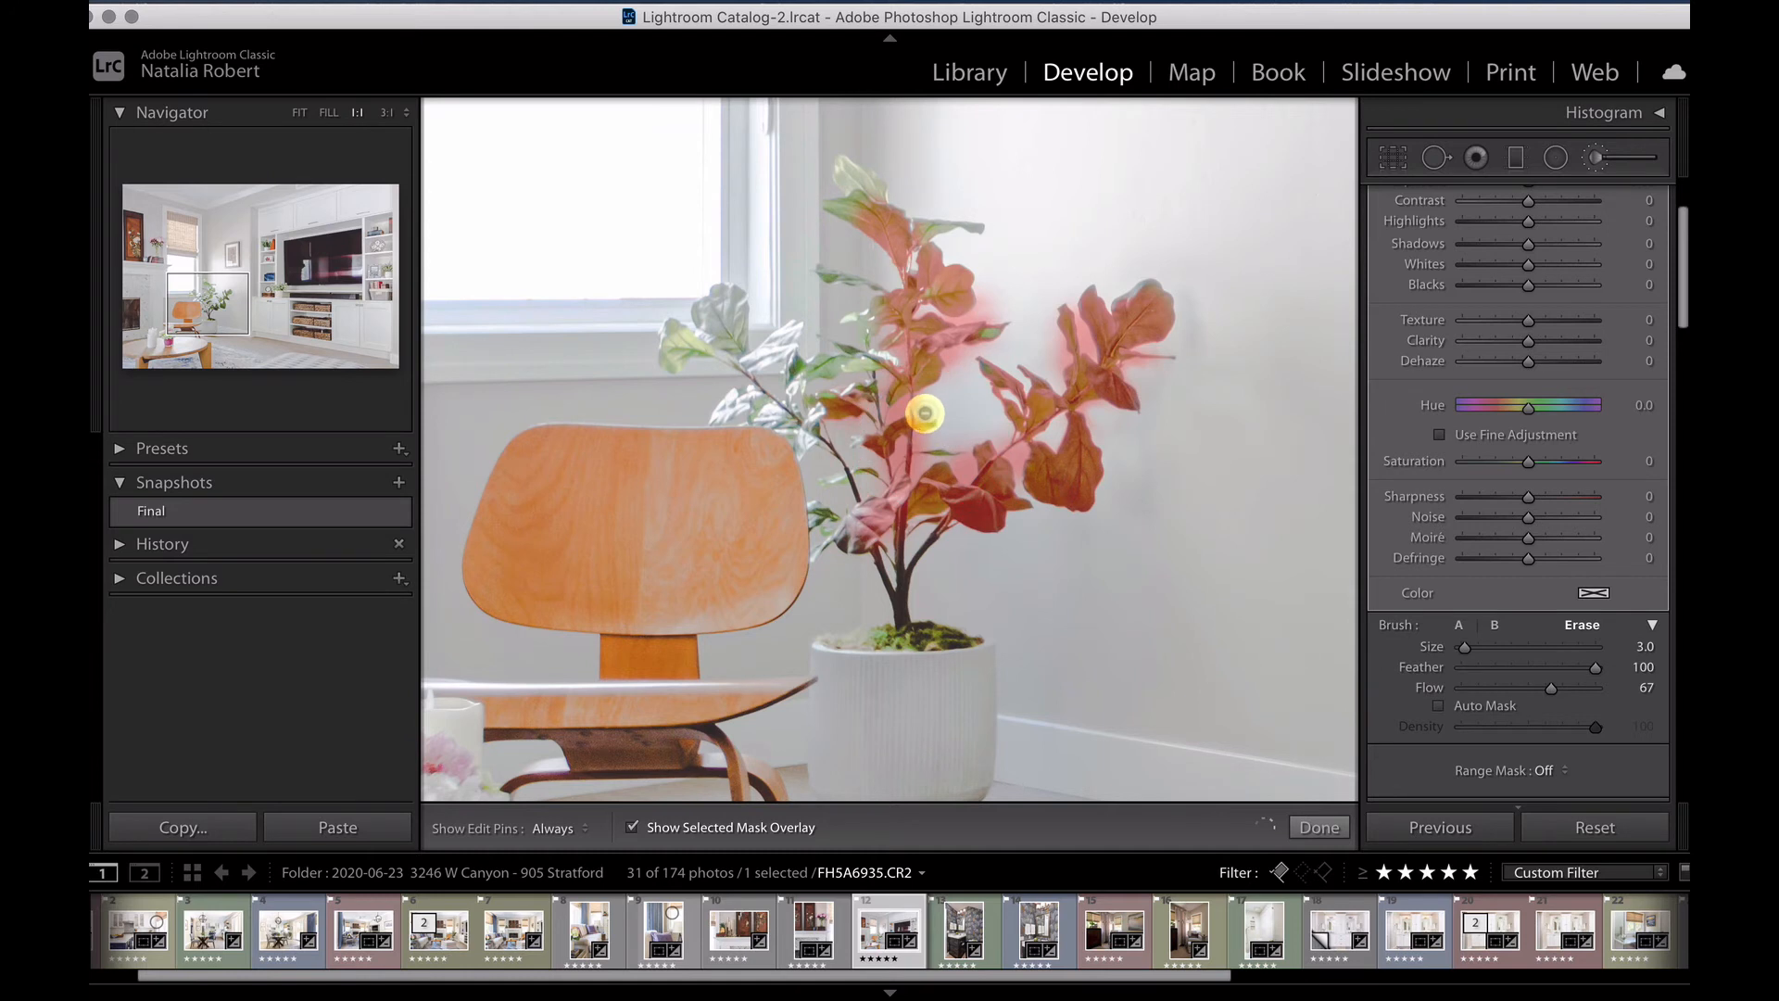
left_click(929, 401)
left_click(1459, 625)
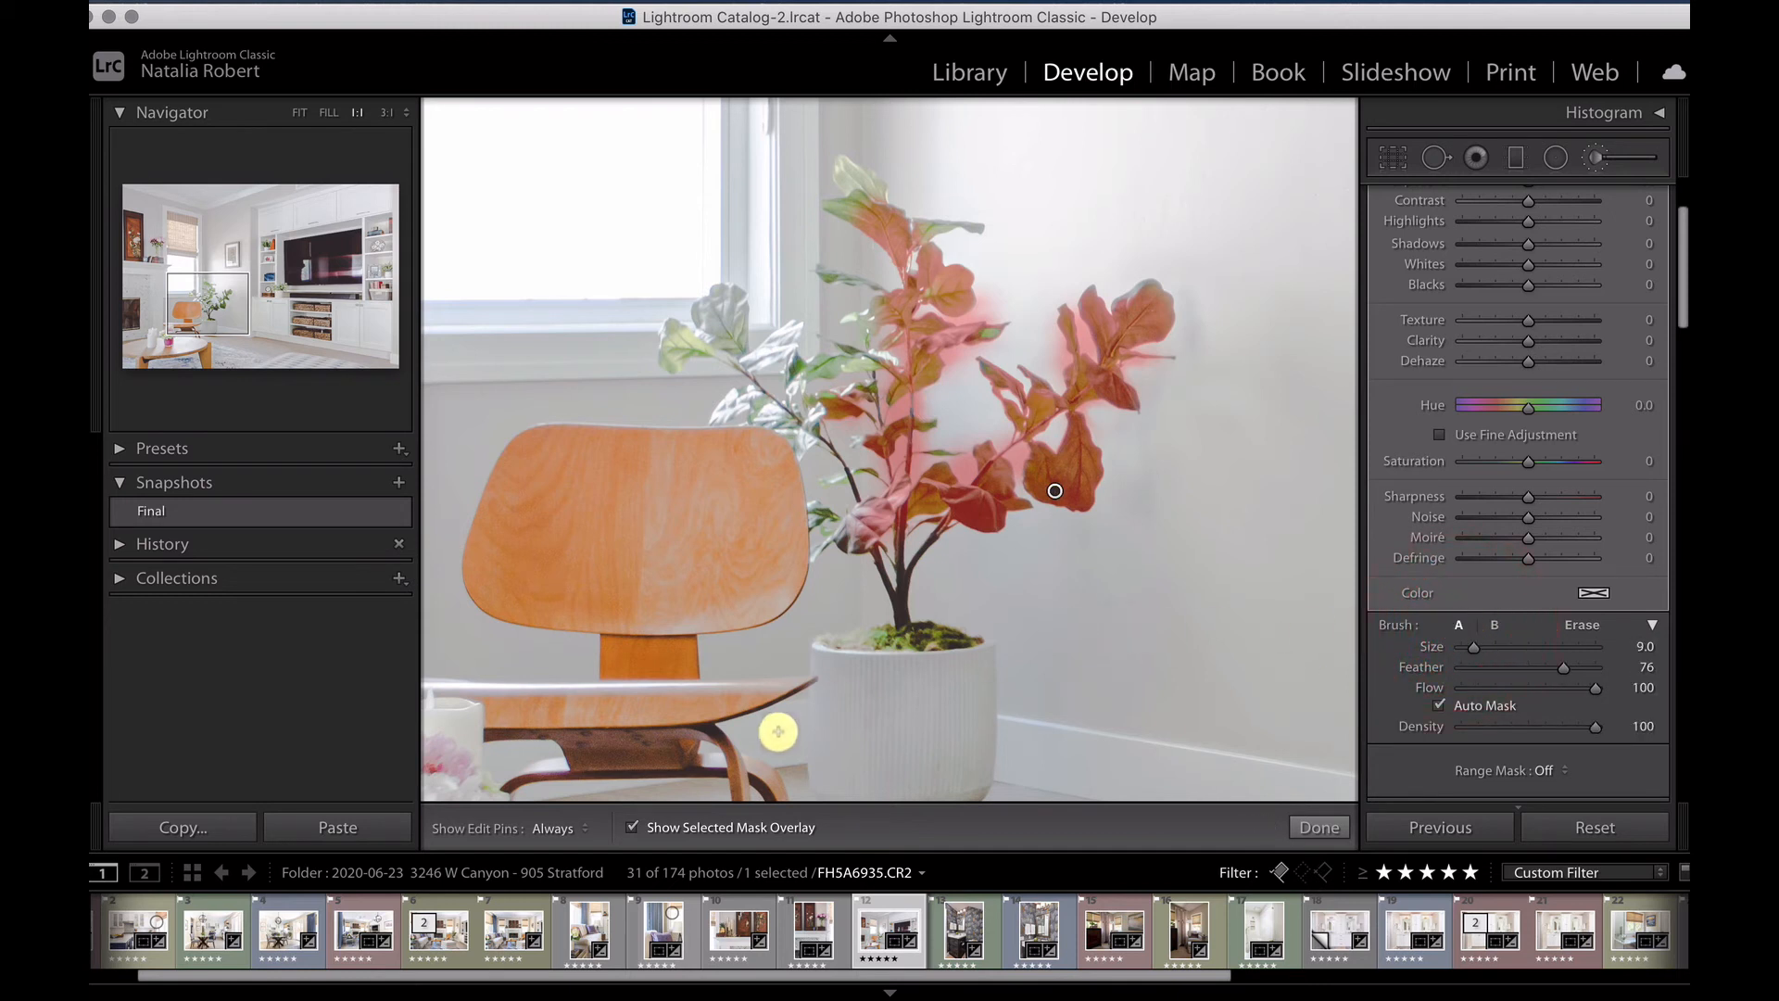
- Hide the mask overlay, recolor the masked leaves magenta with Hue at -118.0, and finish the Adjustment Brush
left_click(631, 827)
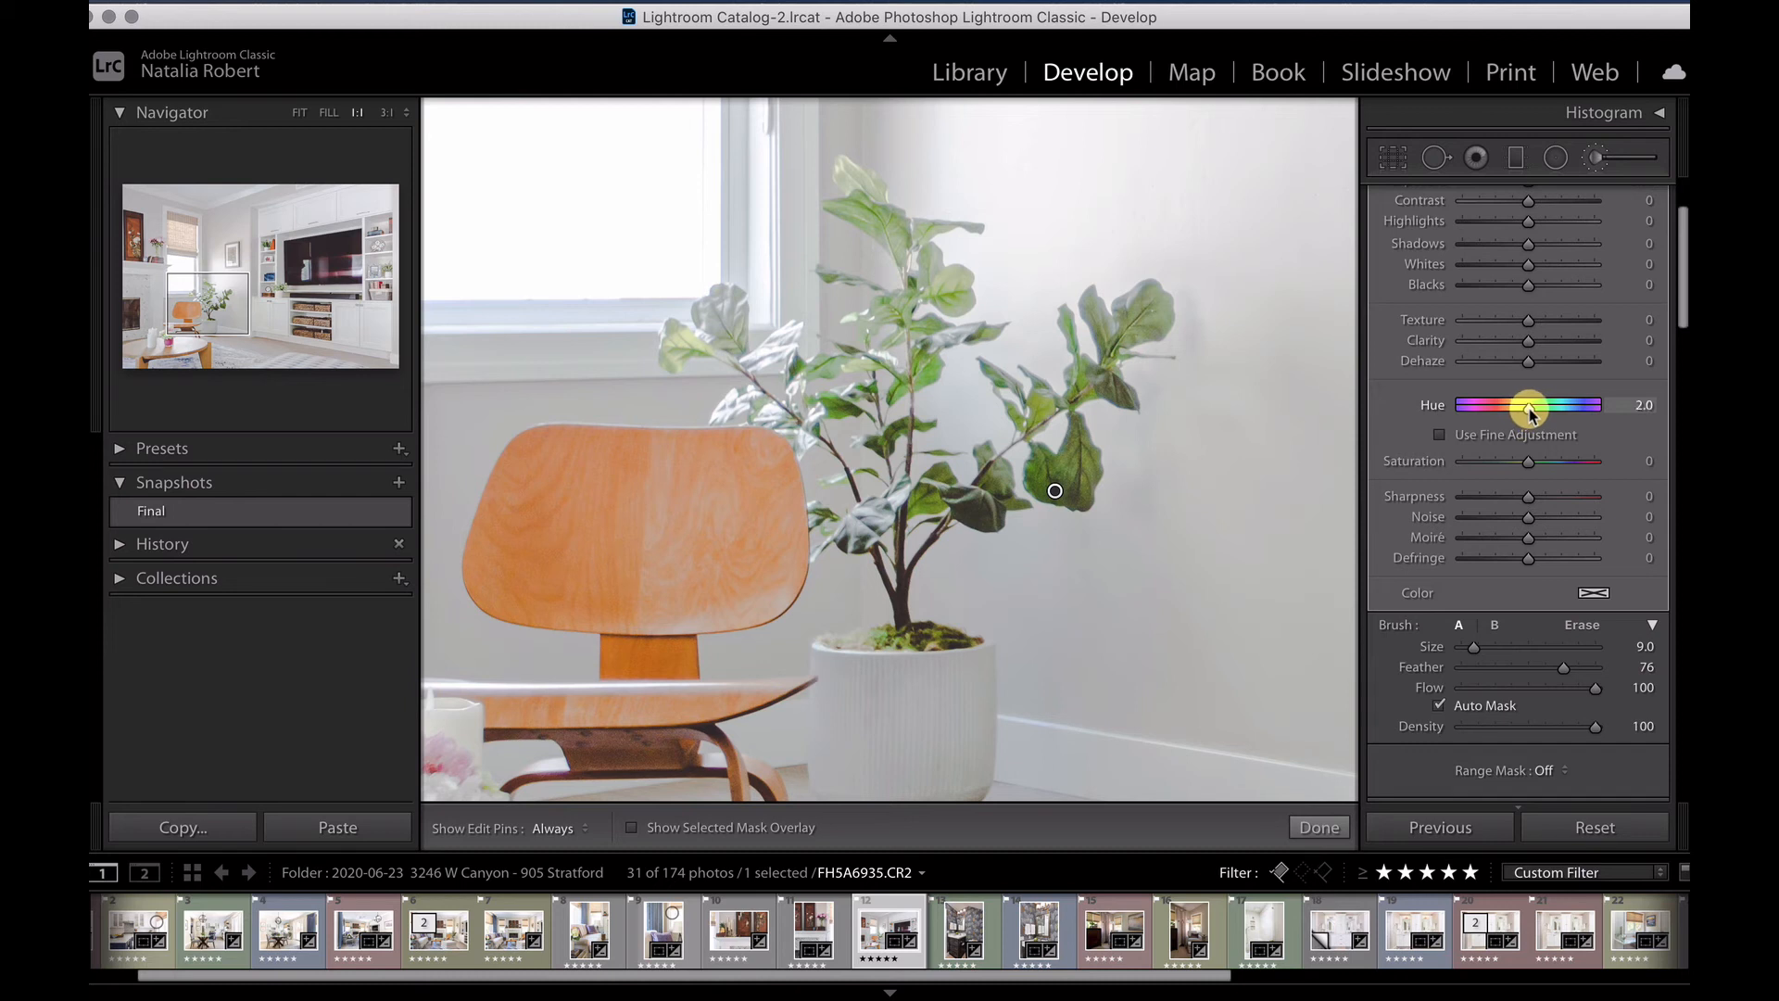
left_click_drag(1530, 412, 1484, 412)
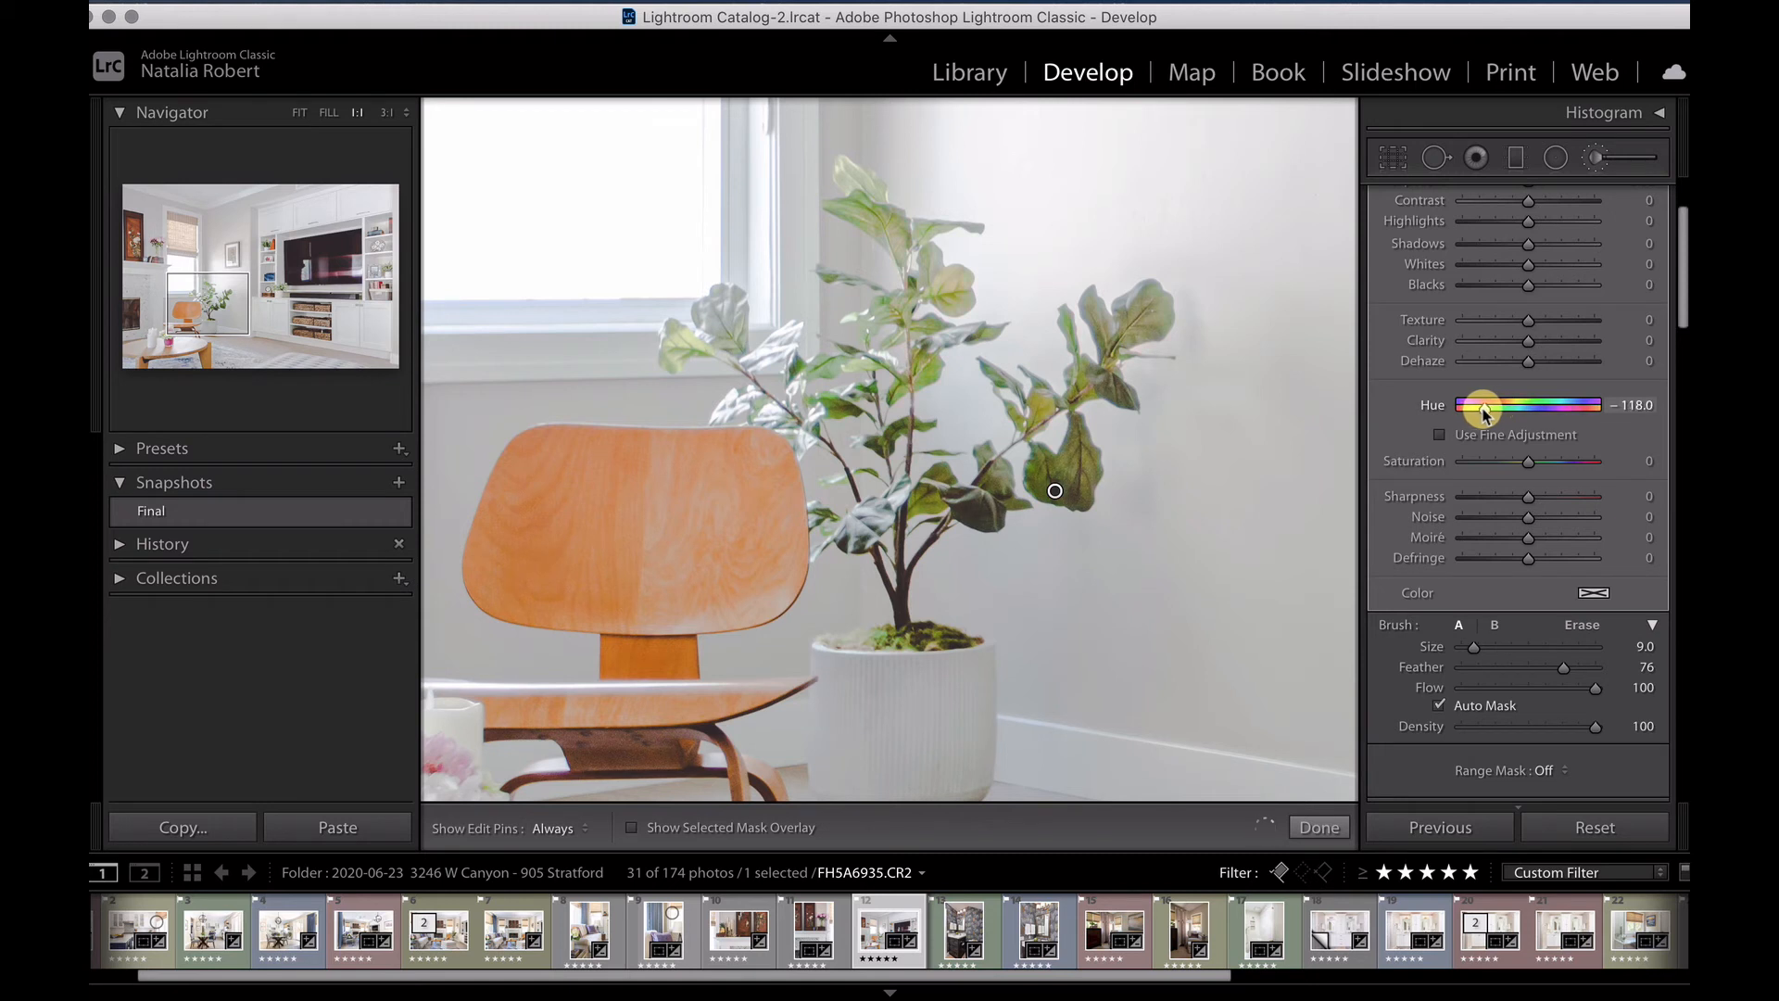
left_click(1484, 410)
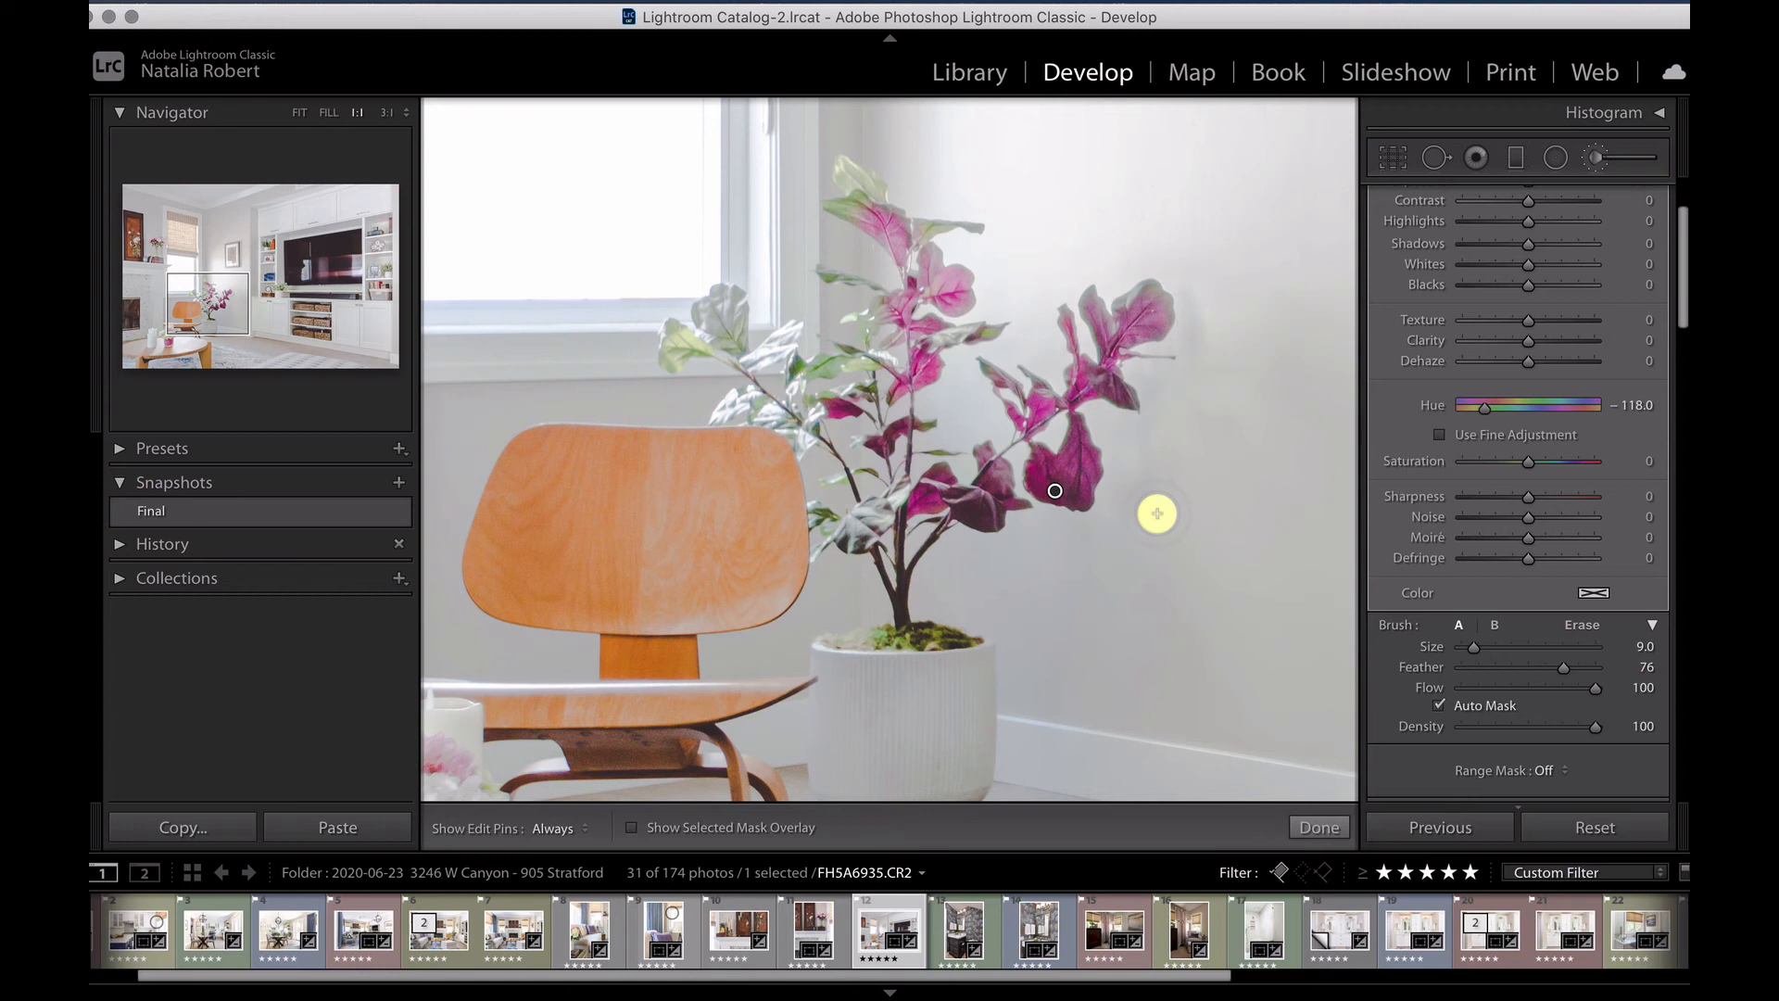
left_click(1318, 828)
left_click(1234, 600)
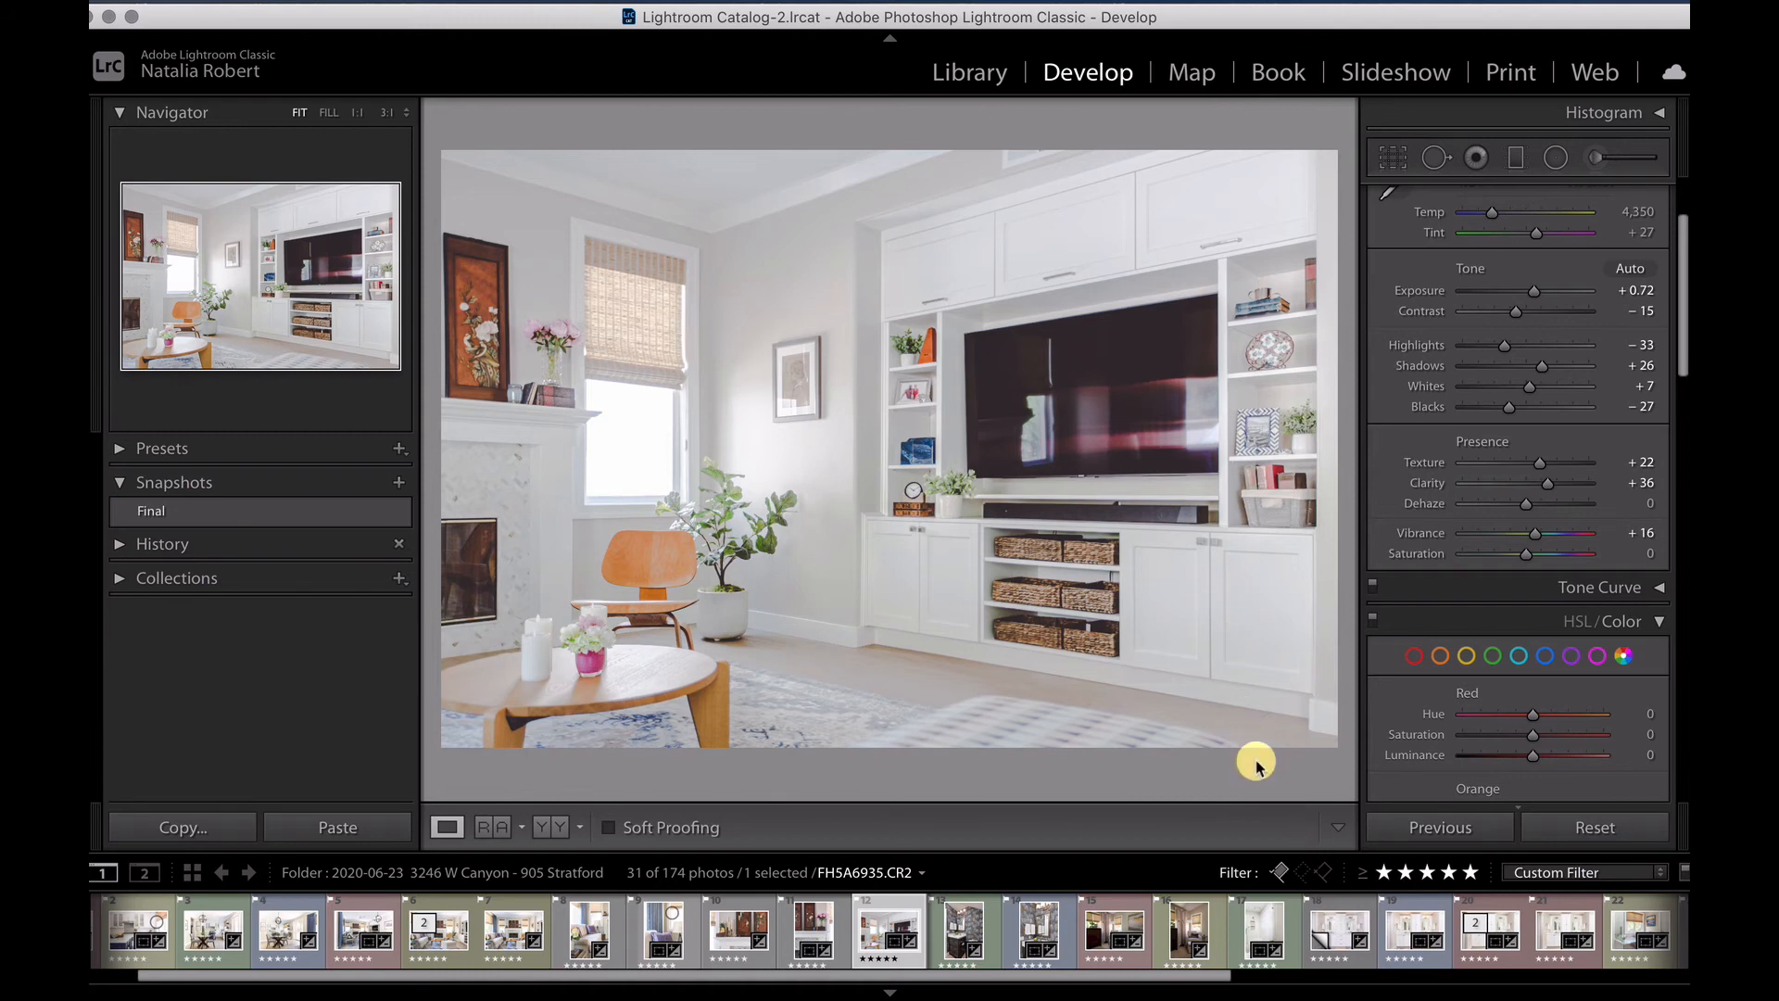
- Set the crop guide overlay to Center in Crop & Straighten, and close the crop tool
left_click(1387, 158)
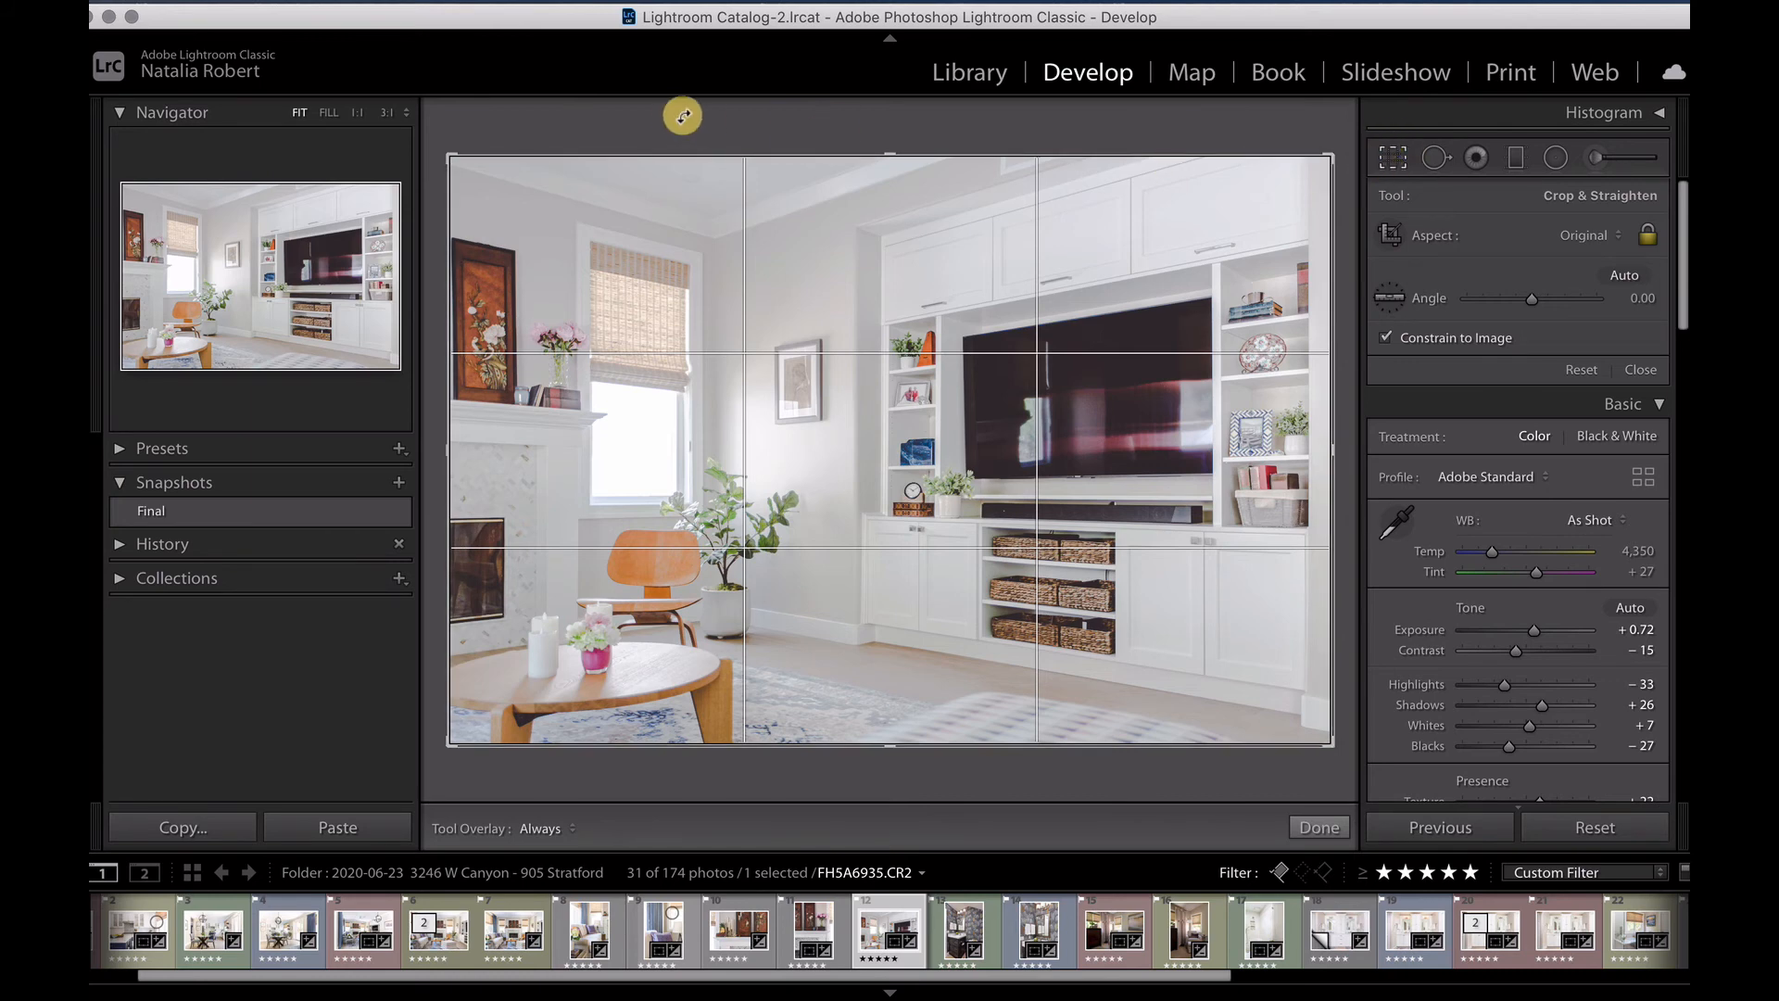
left_click(642, 7)
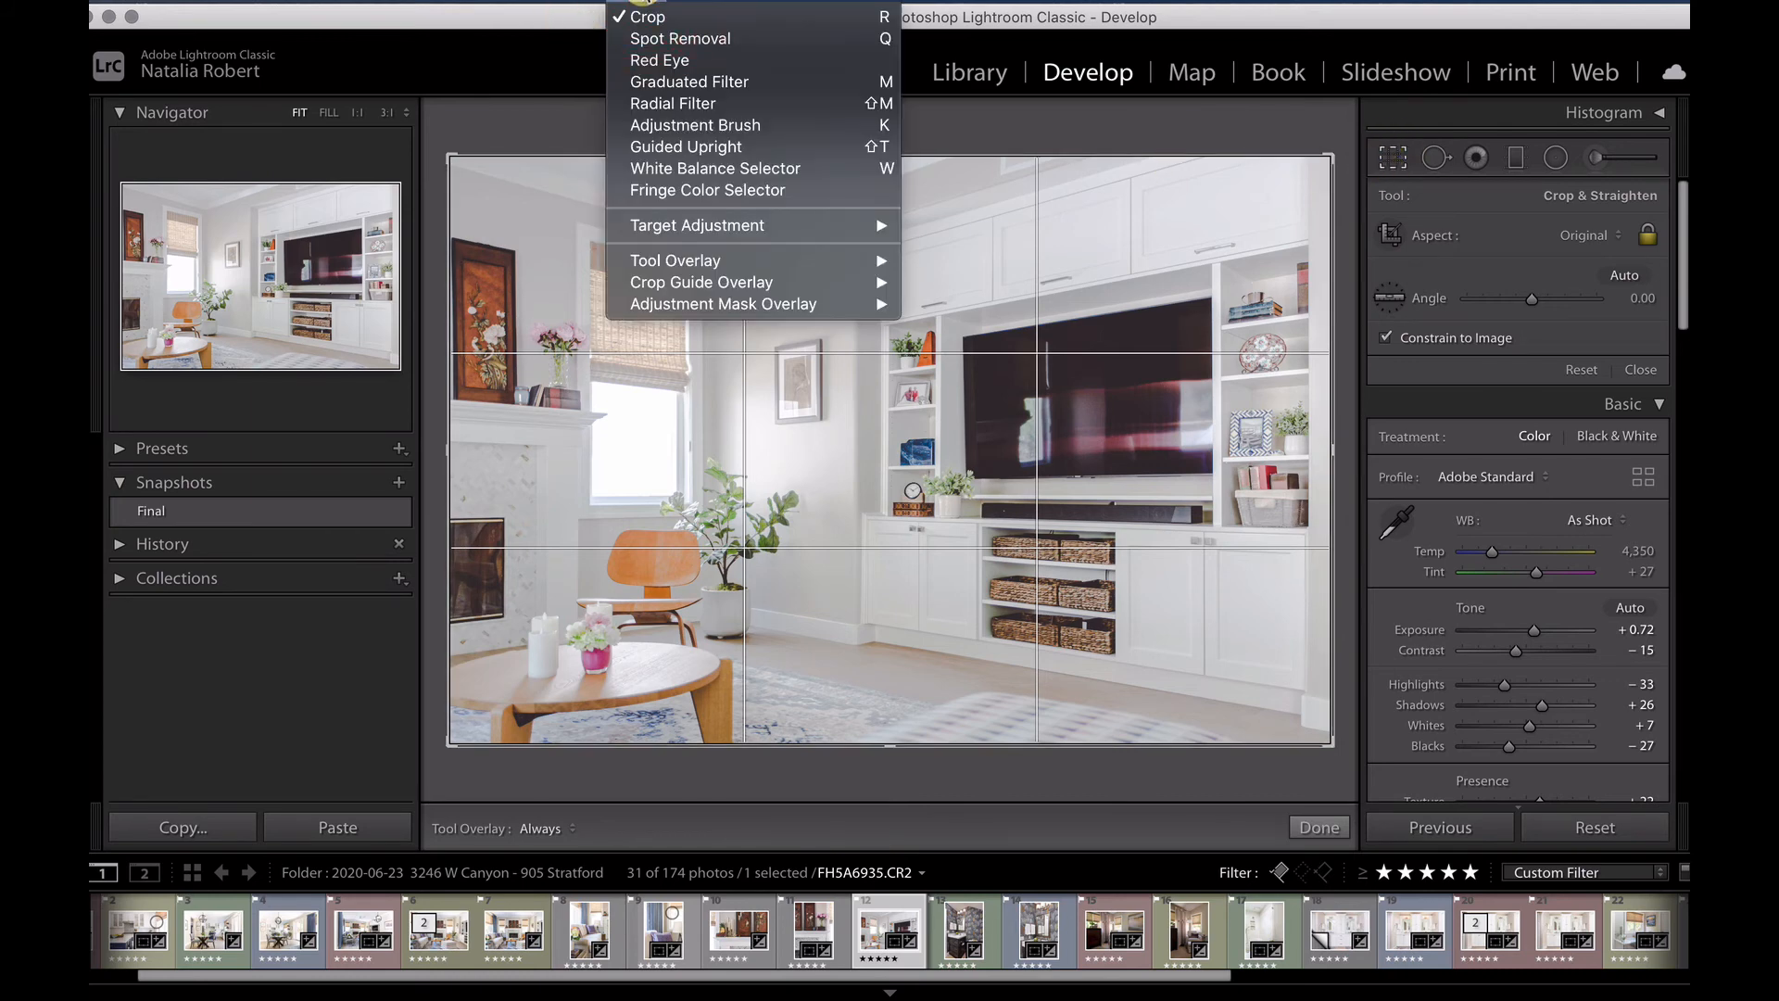
mouse_move(697, 290)
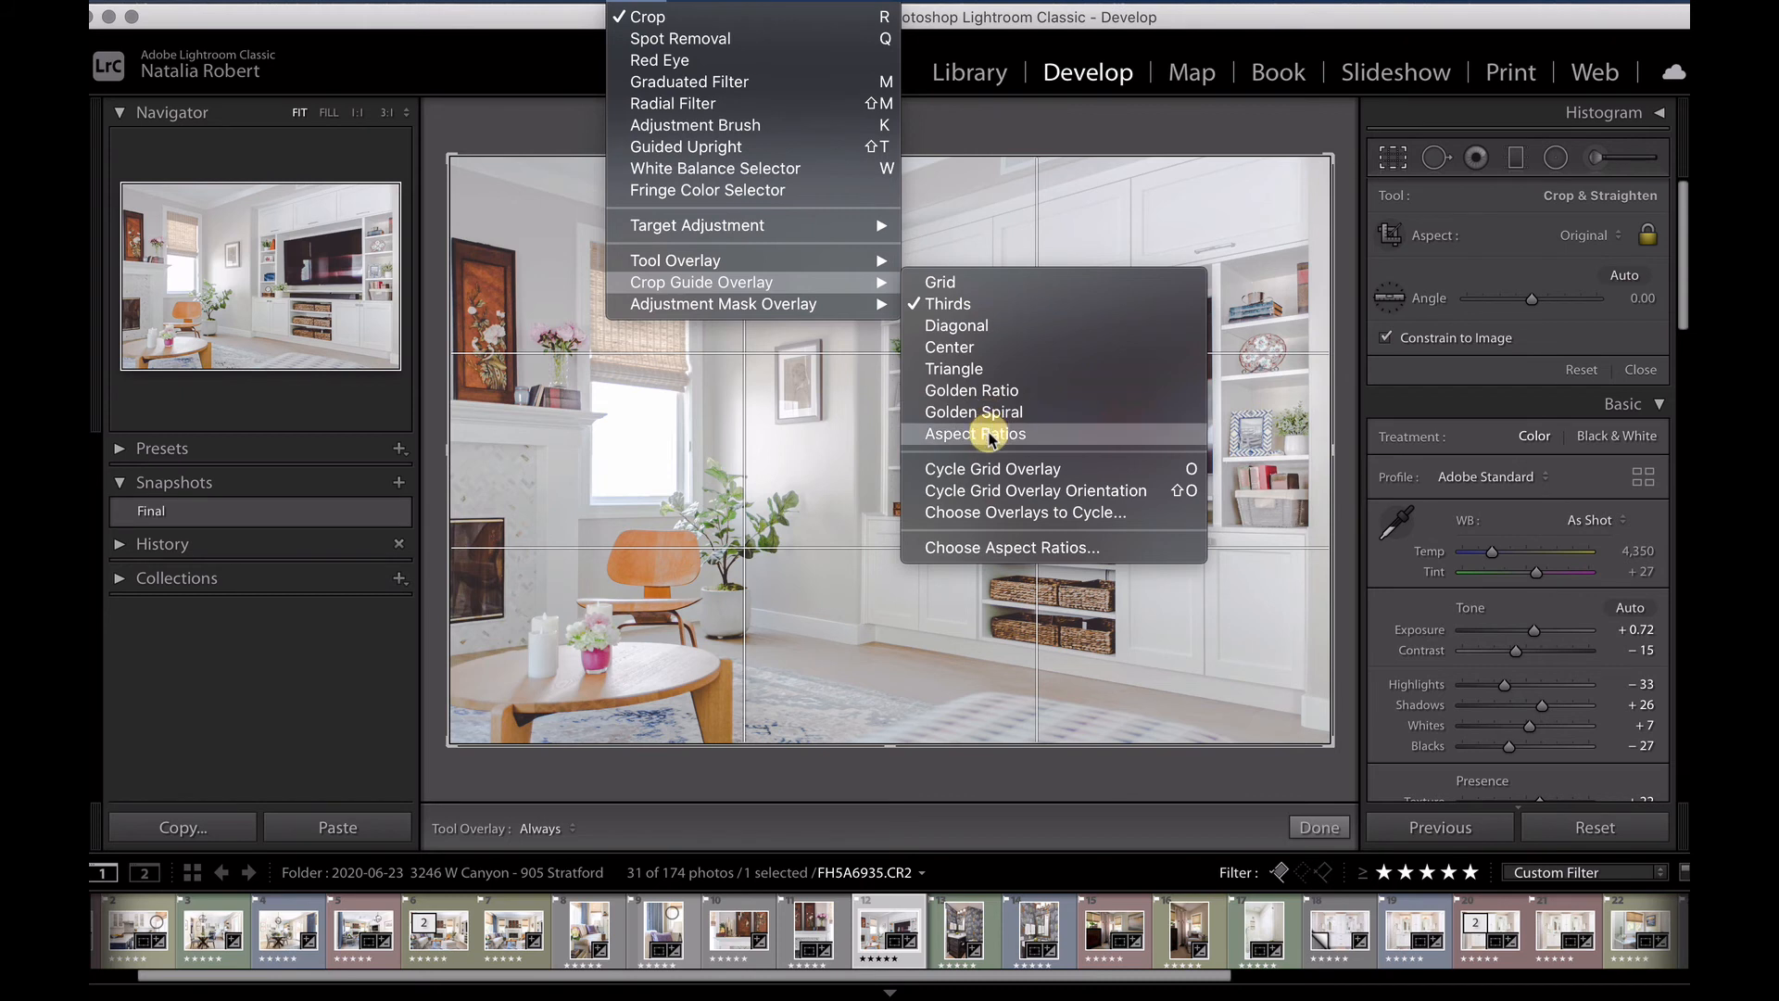
left_click(984, 355)
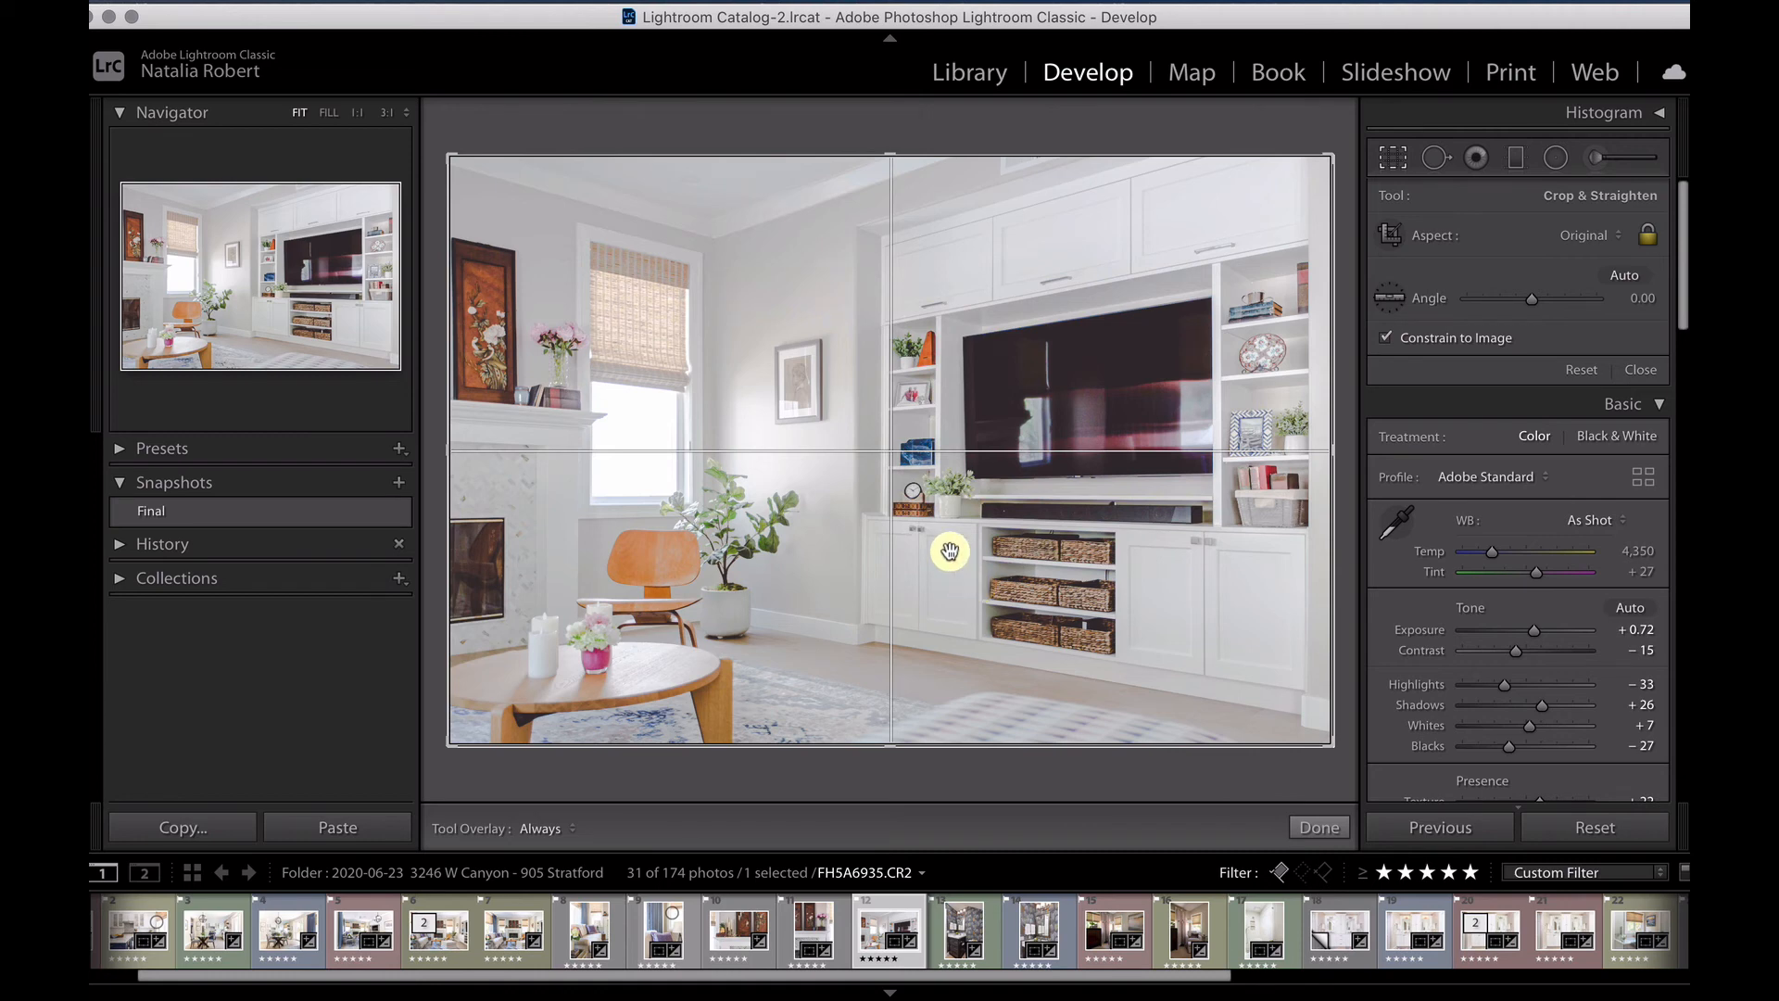
left_click(1297, 827)
scroll(1382, 655, "down", 15)
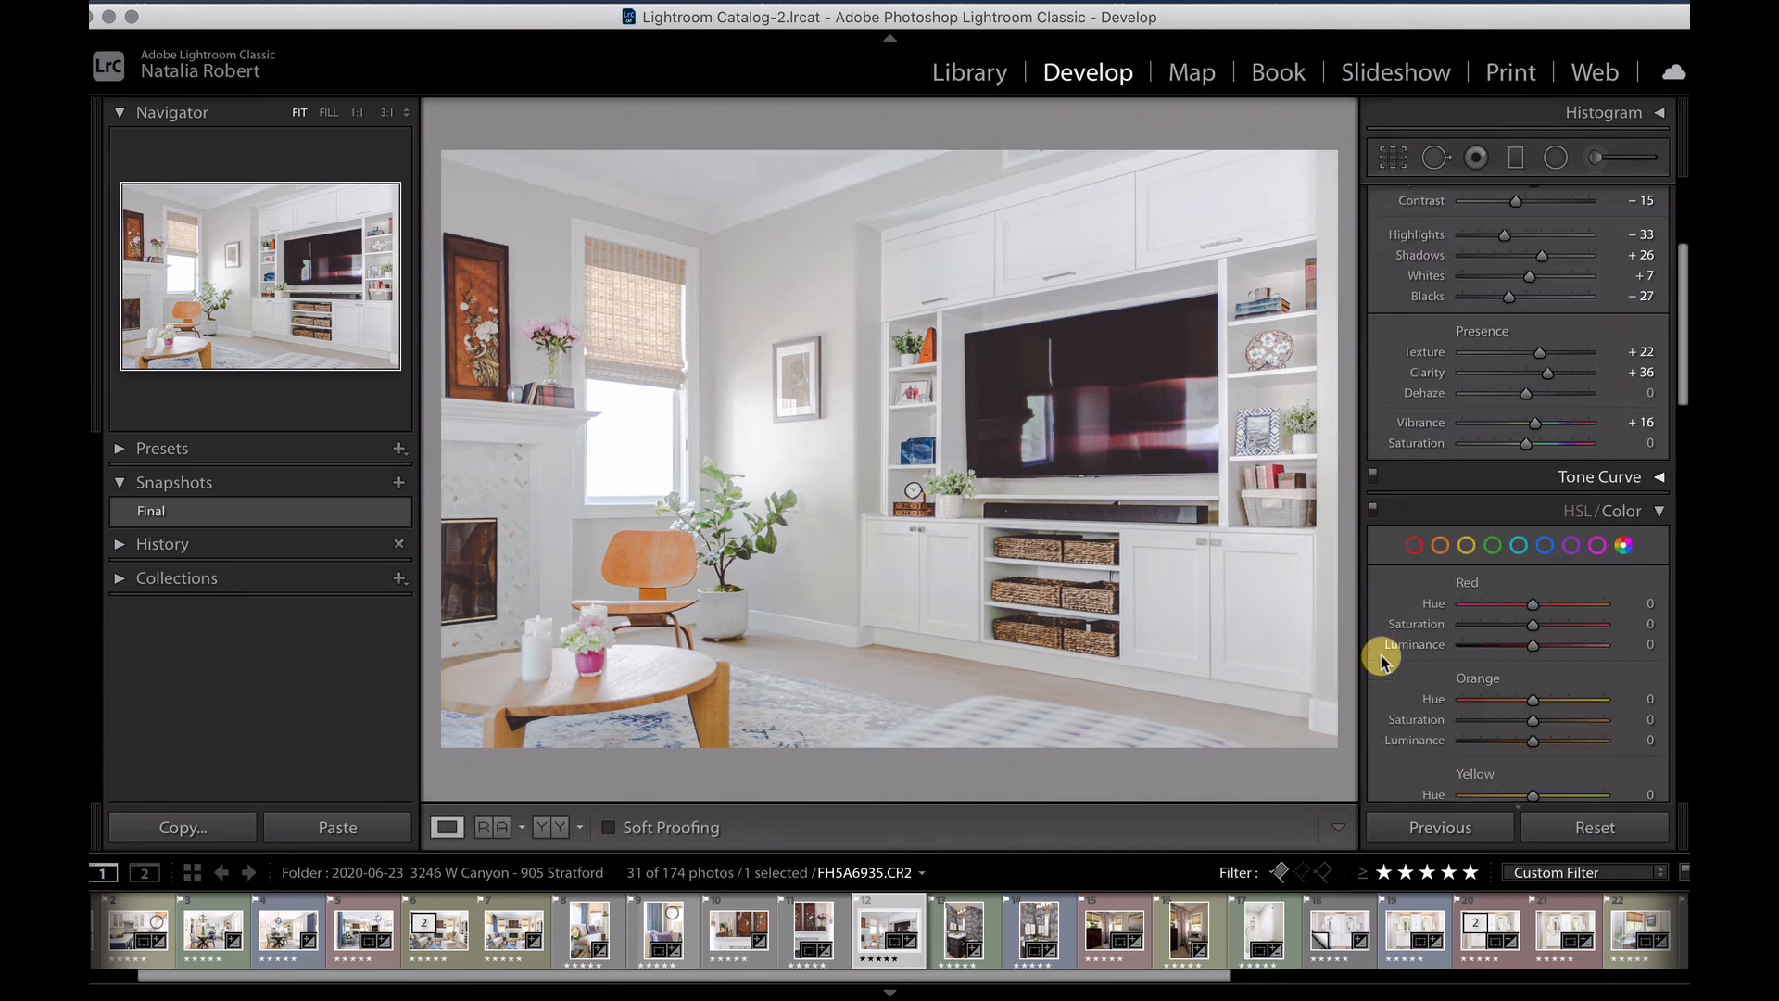
- Examine the Upright modes and manual Transform sliders for correcting the room photo's perspective
scroll(1382, 655, "down", 2)
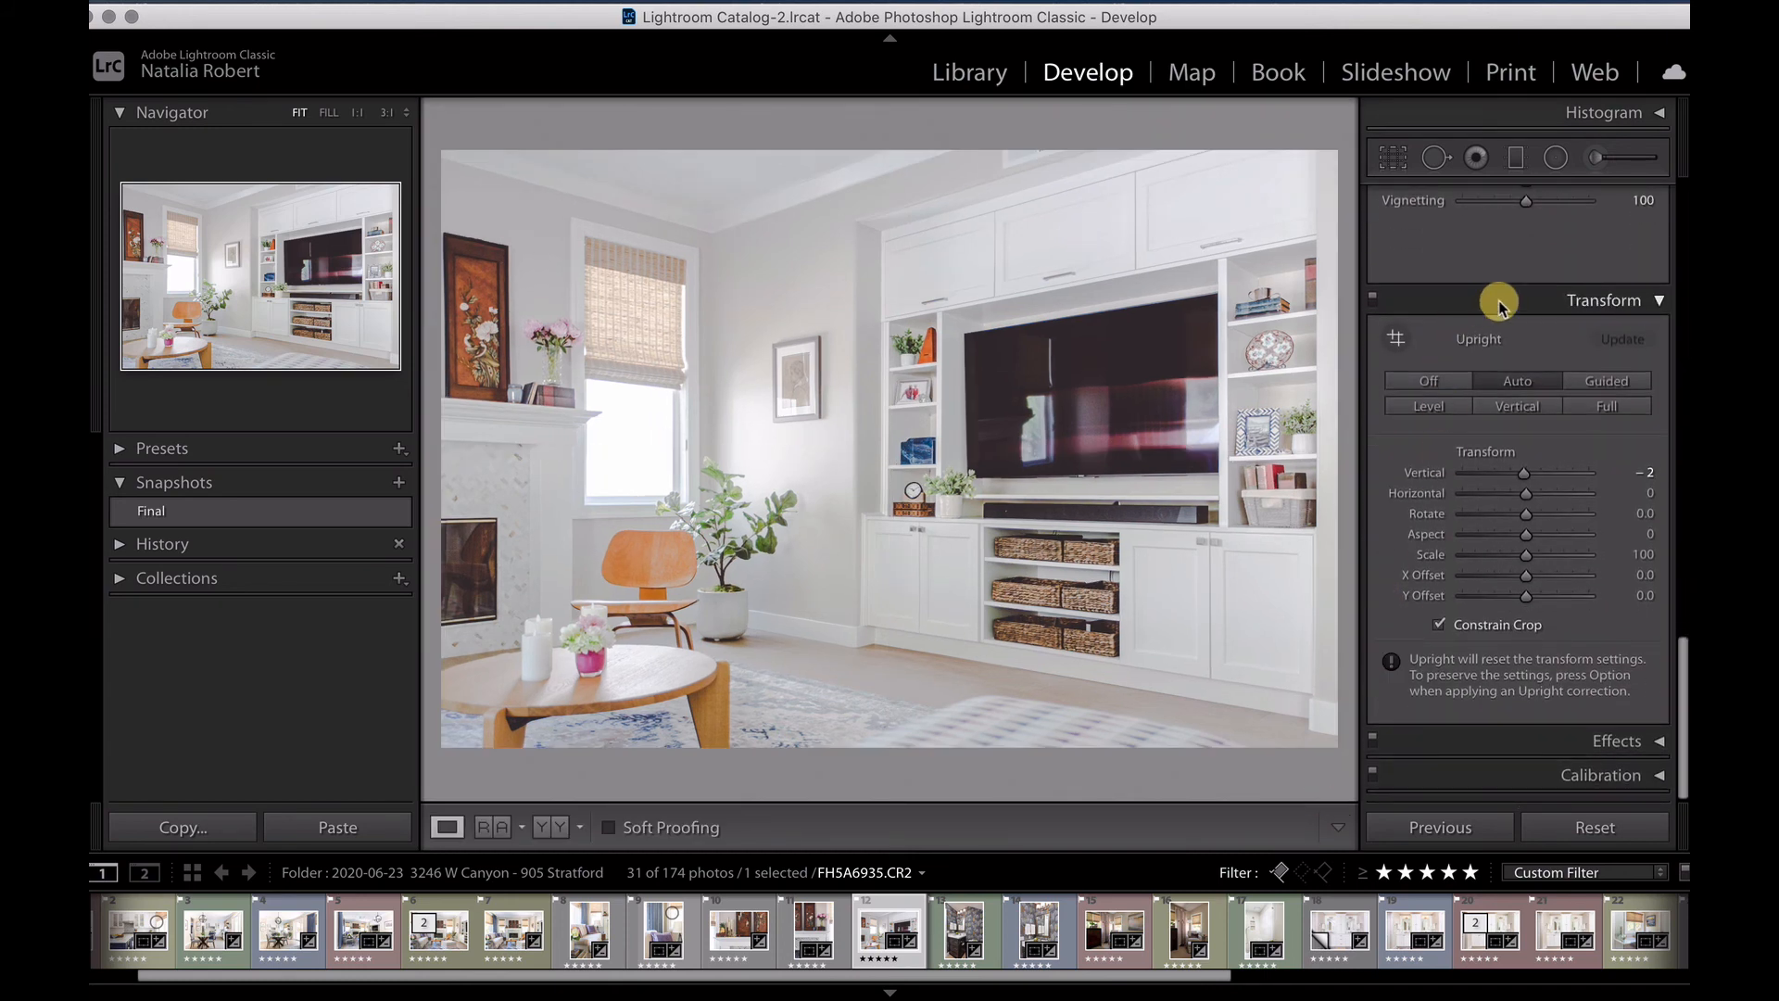
left_click_drag(1526, 513, 1528, 518)
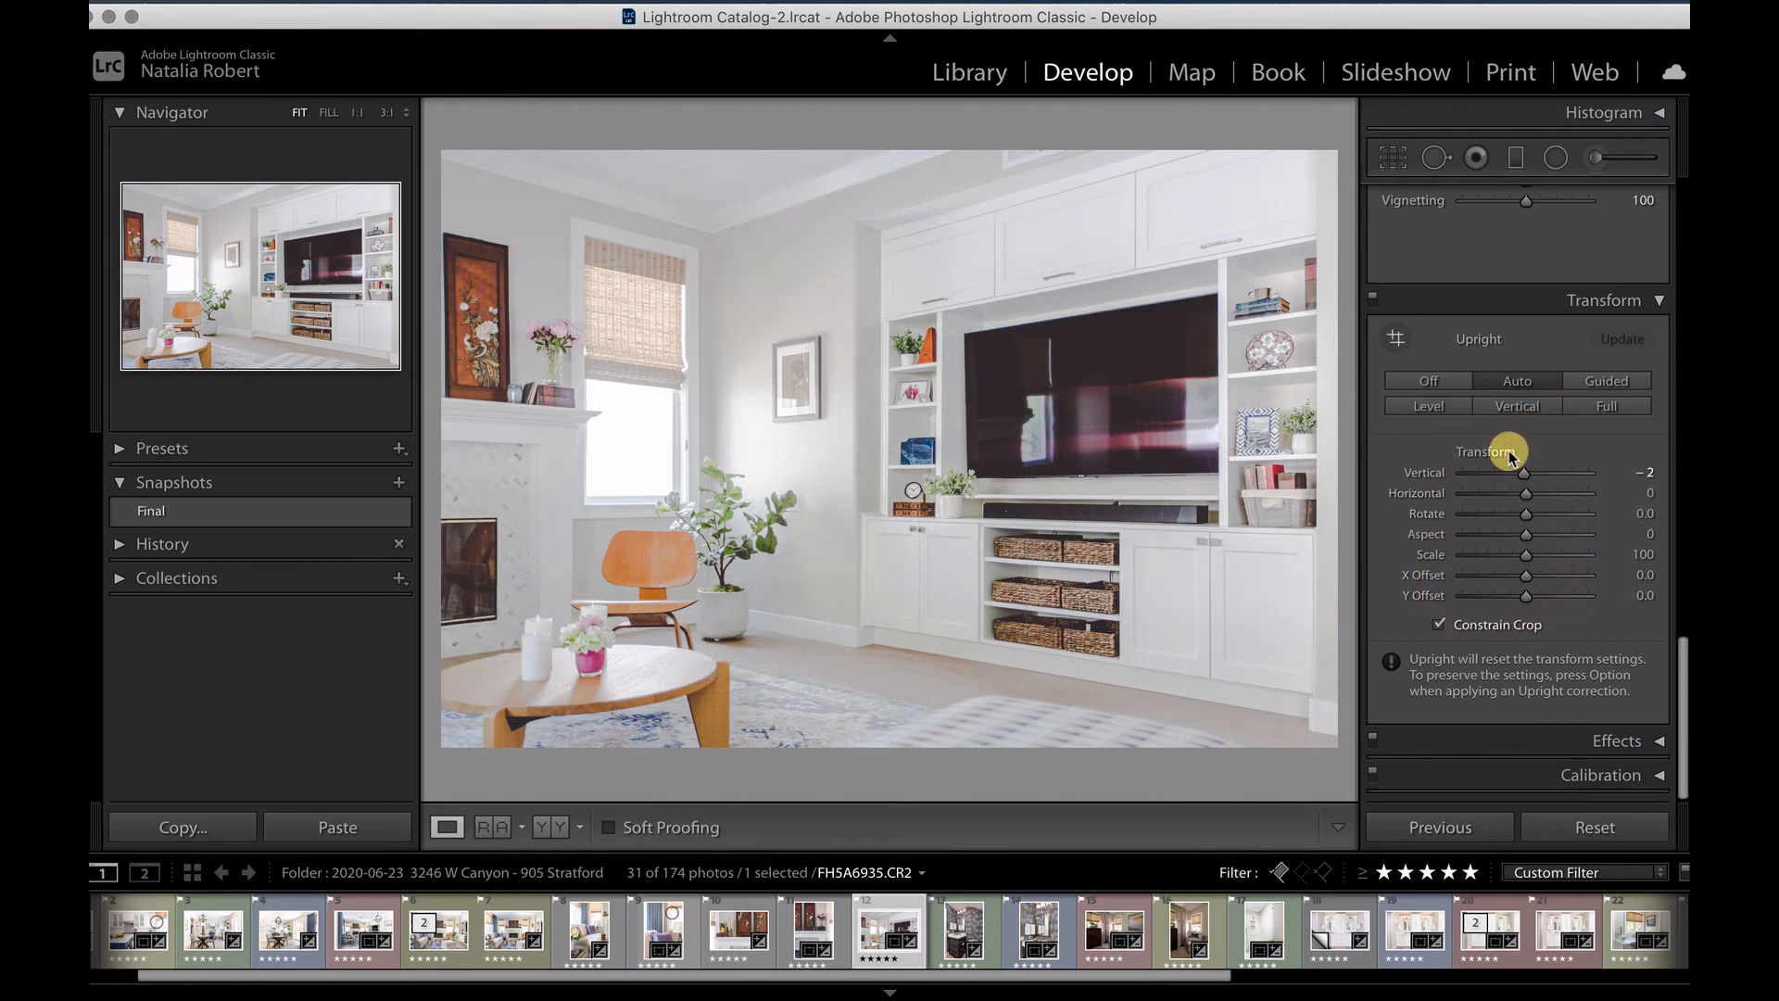
scroll(1510, 450, "up", 10)
scroll(1389, 301, "up", 5)
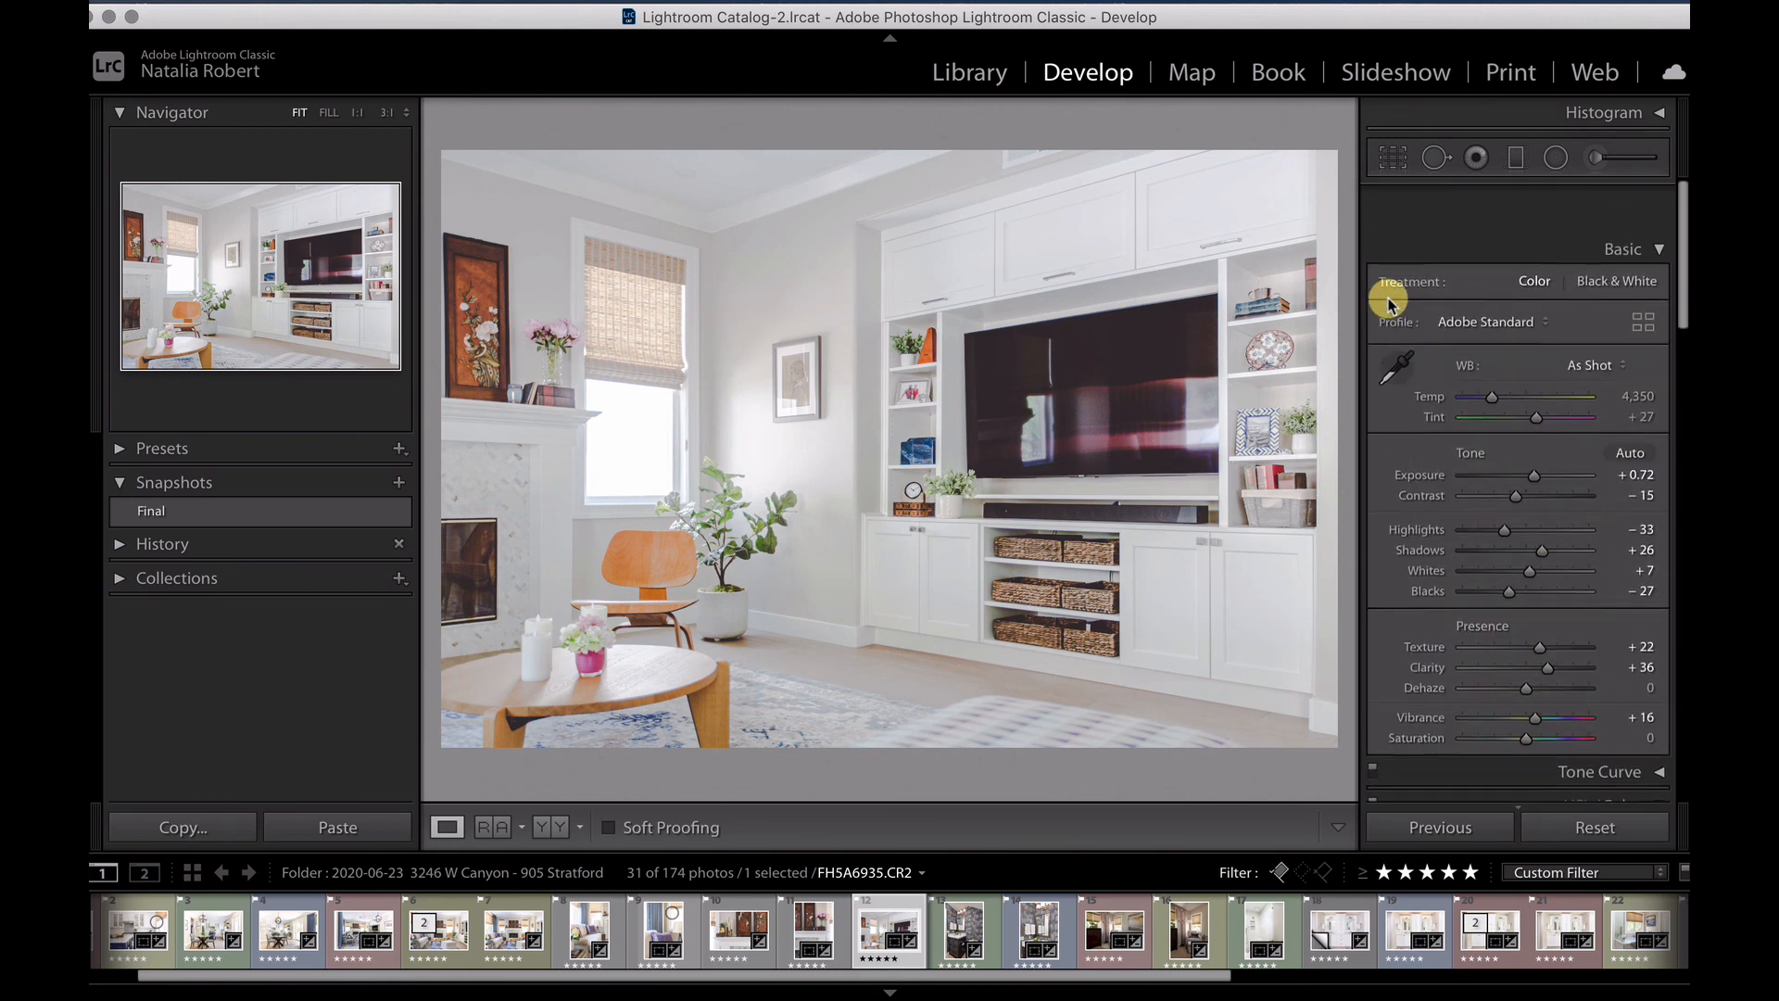
- Check the room's alignment against the Center crop guide overlay, and close the crop tool without changing the crop
left_click(1390, 159)
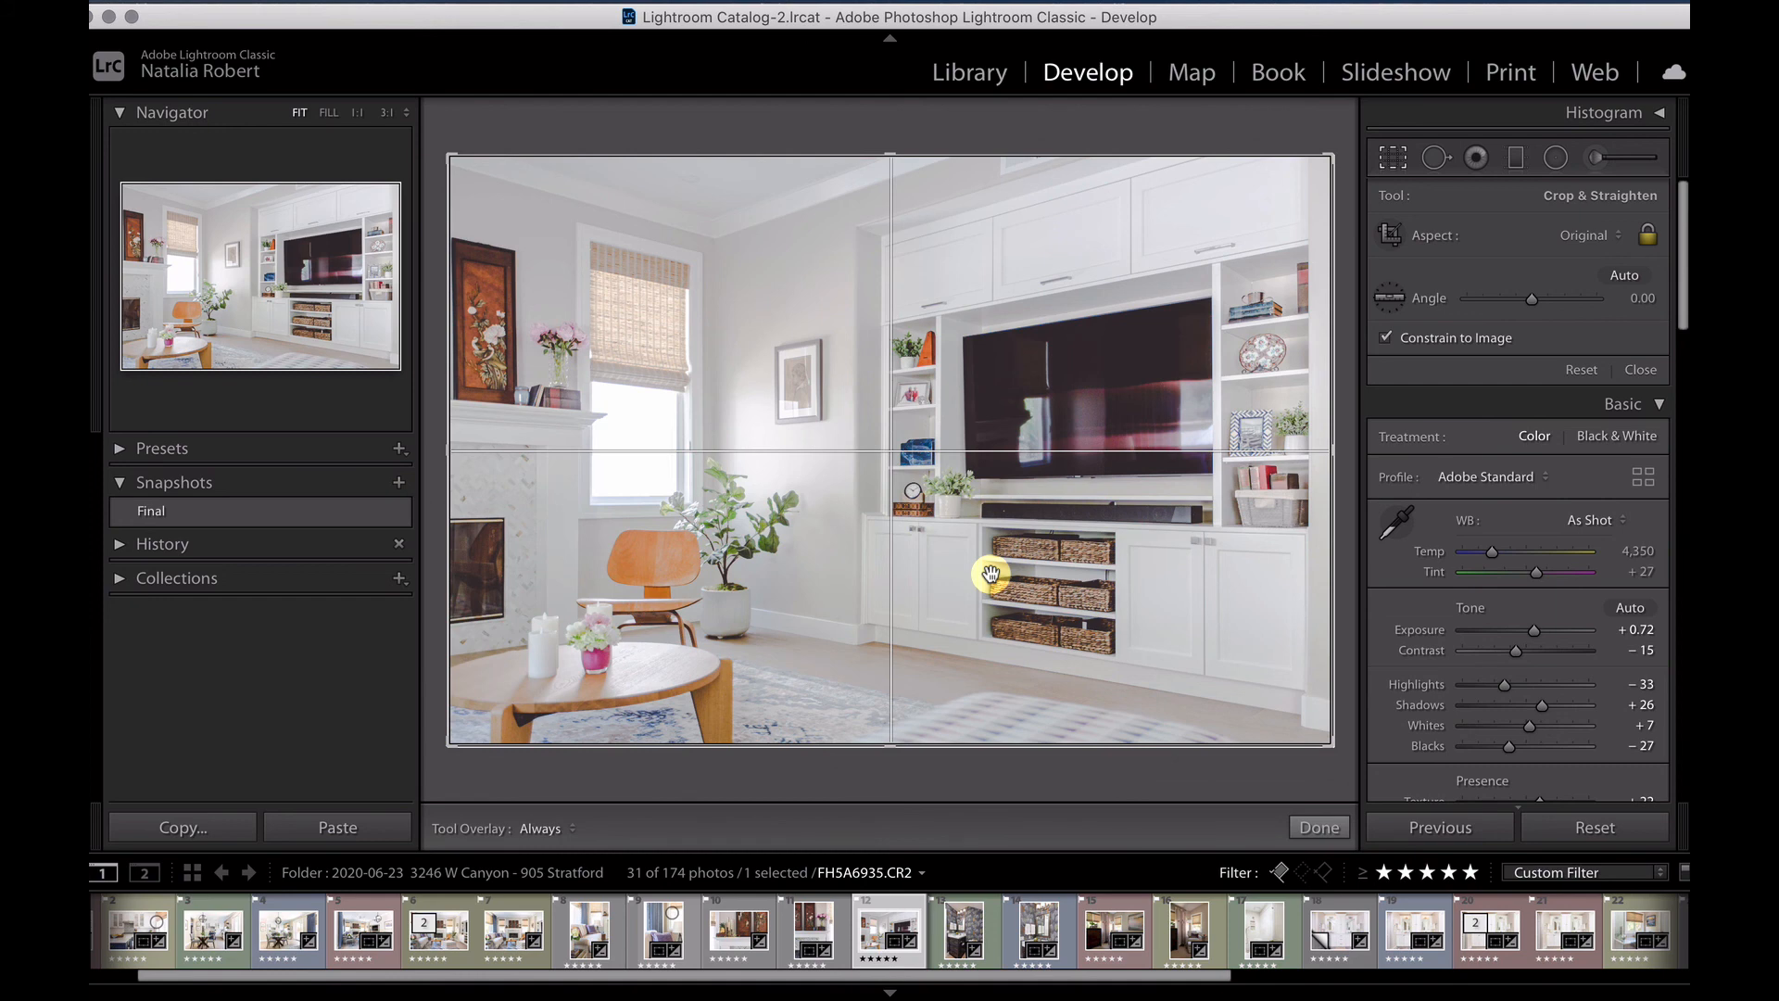
left_click(1320, 828)
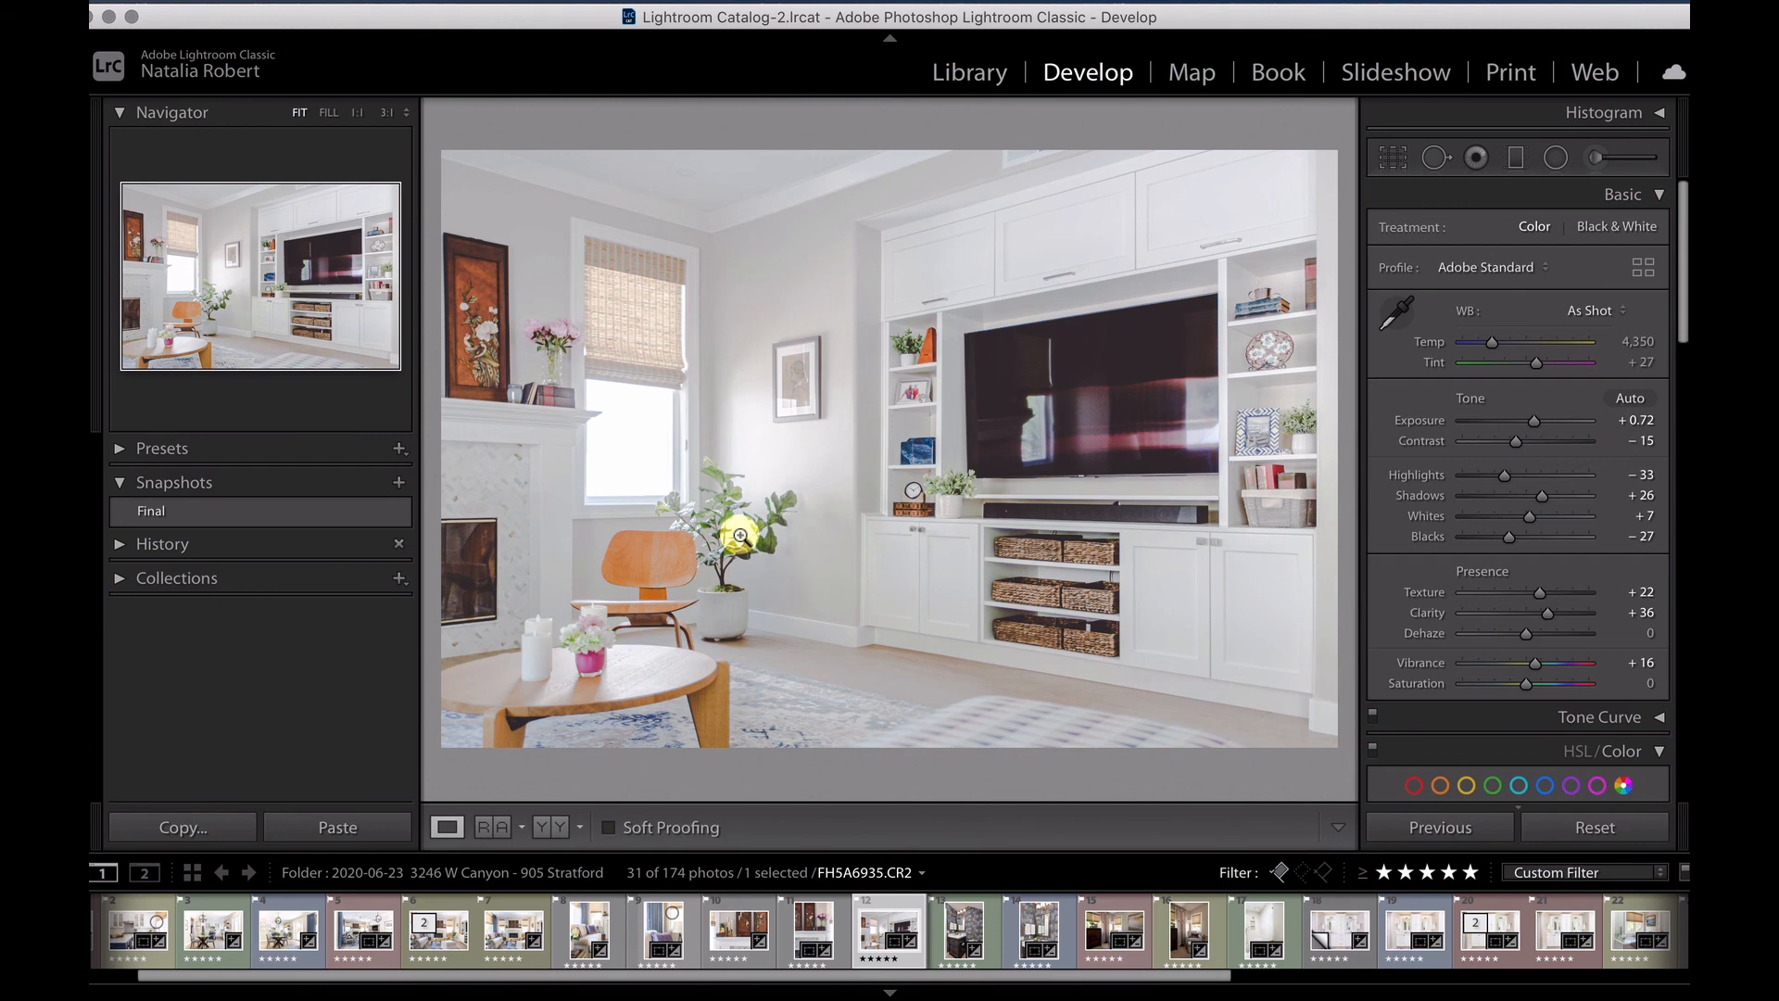
scroll(1385, 501, "down", 2)
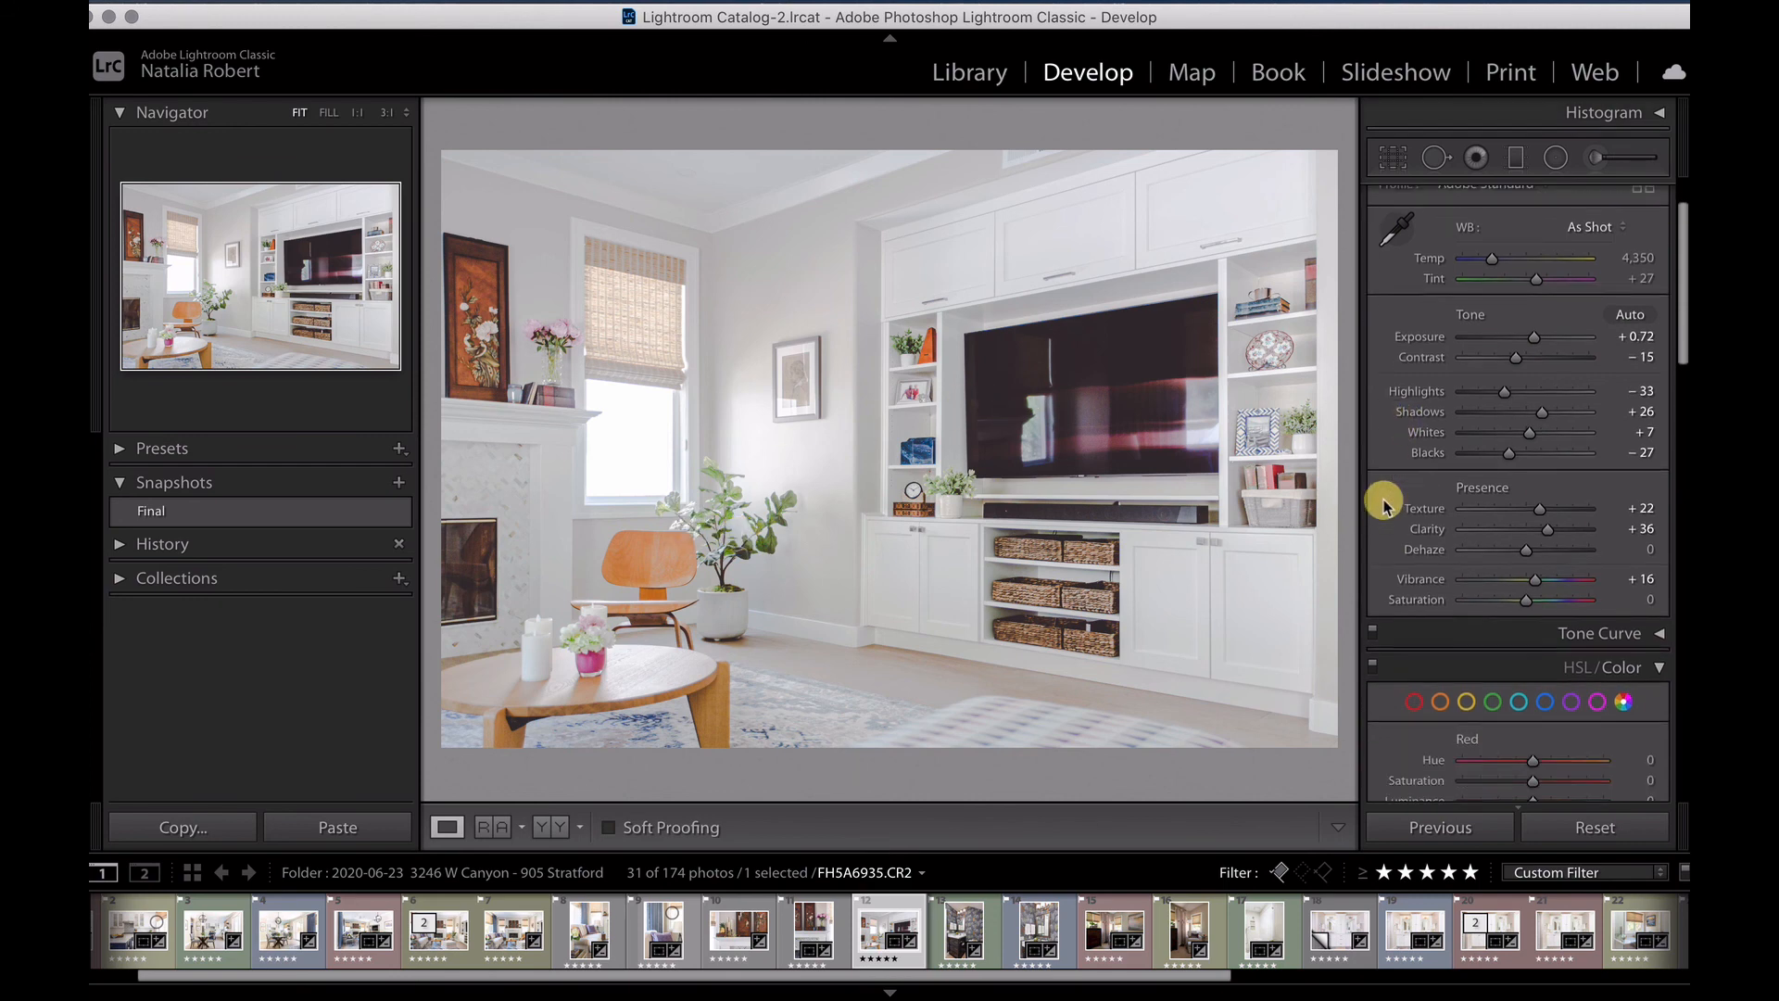
scroll(1386, 506, "down", 1)
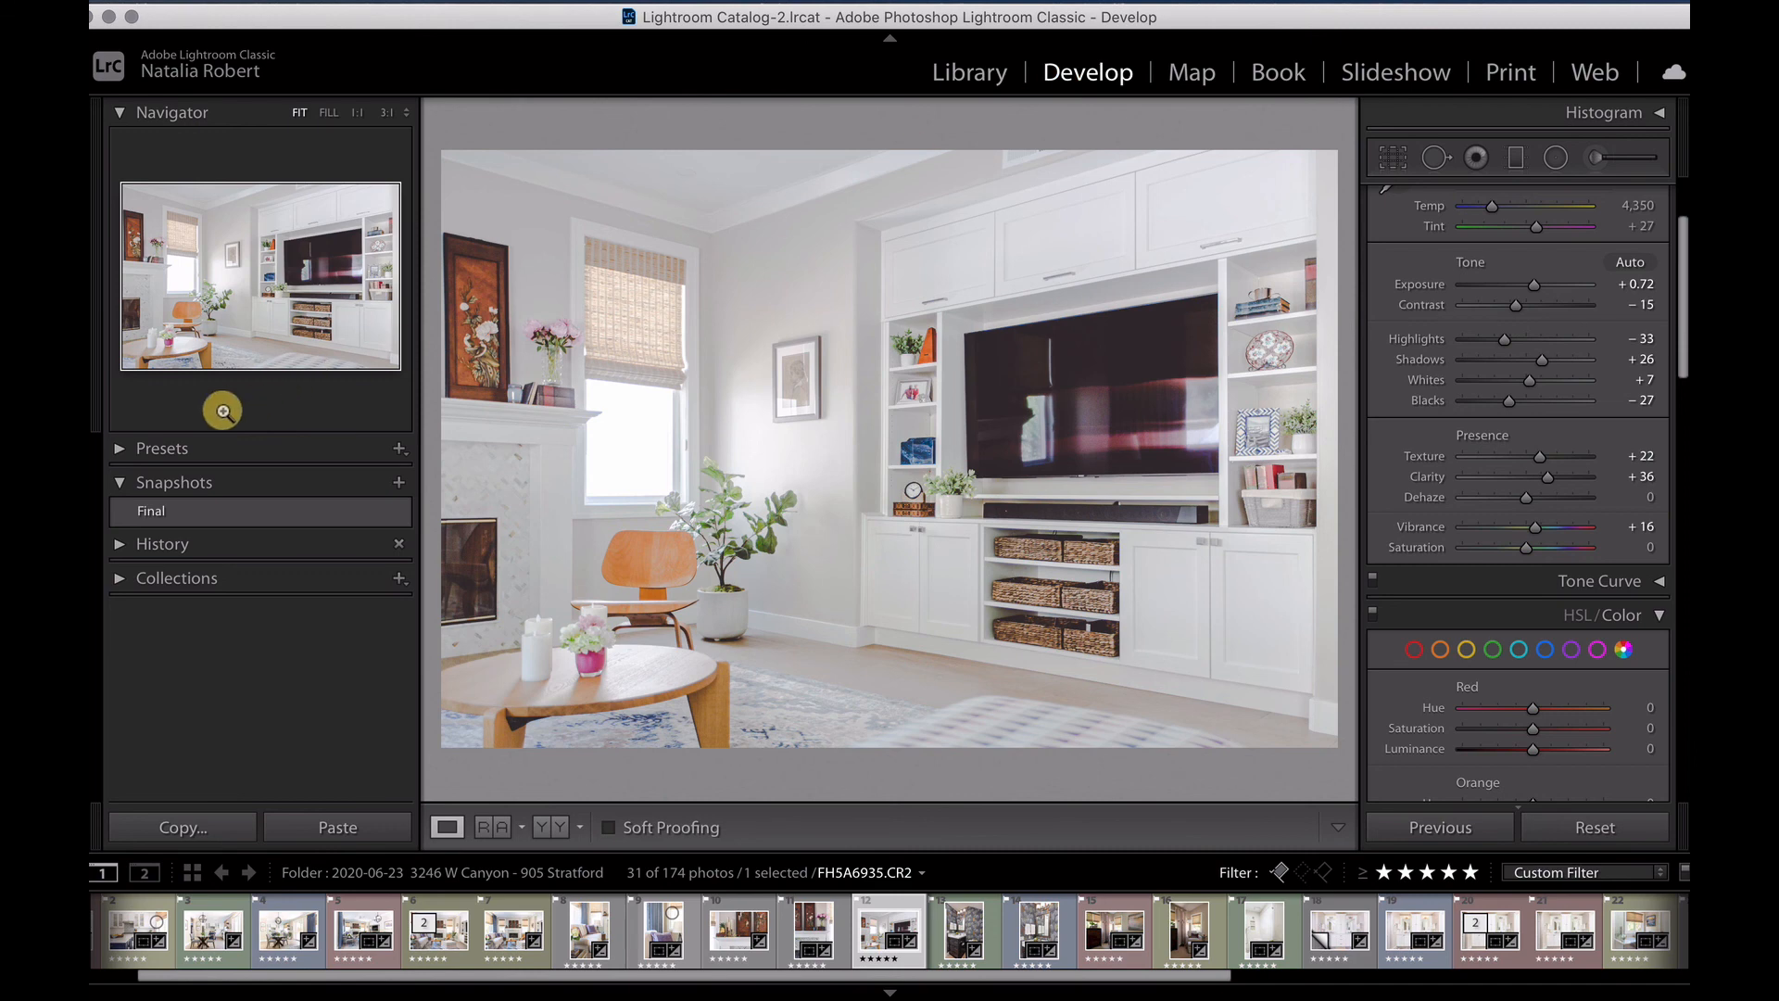
- Preview the Defaults presets on the photo, including Adobe Default, Adobe Color + Lens and Adobe Vivid + Lens, and collapse the preset group
left_click(120, 448)
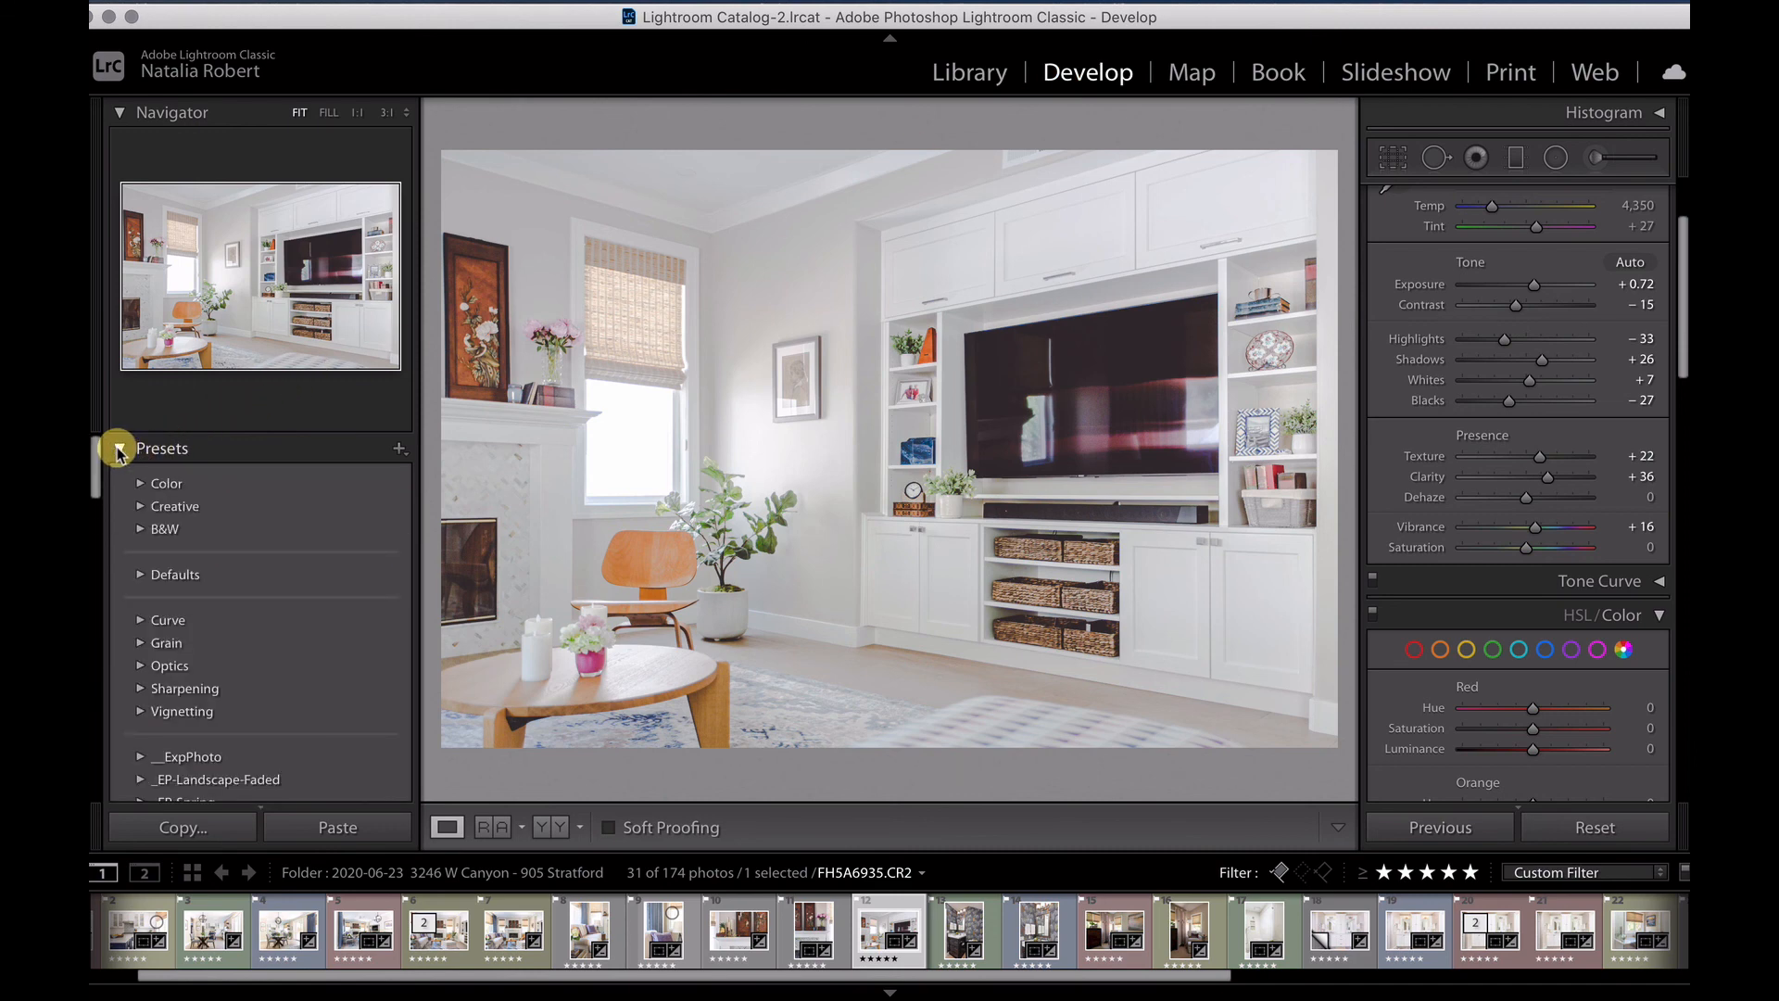
left_click(135, 573)
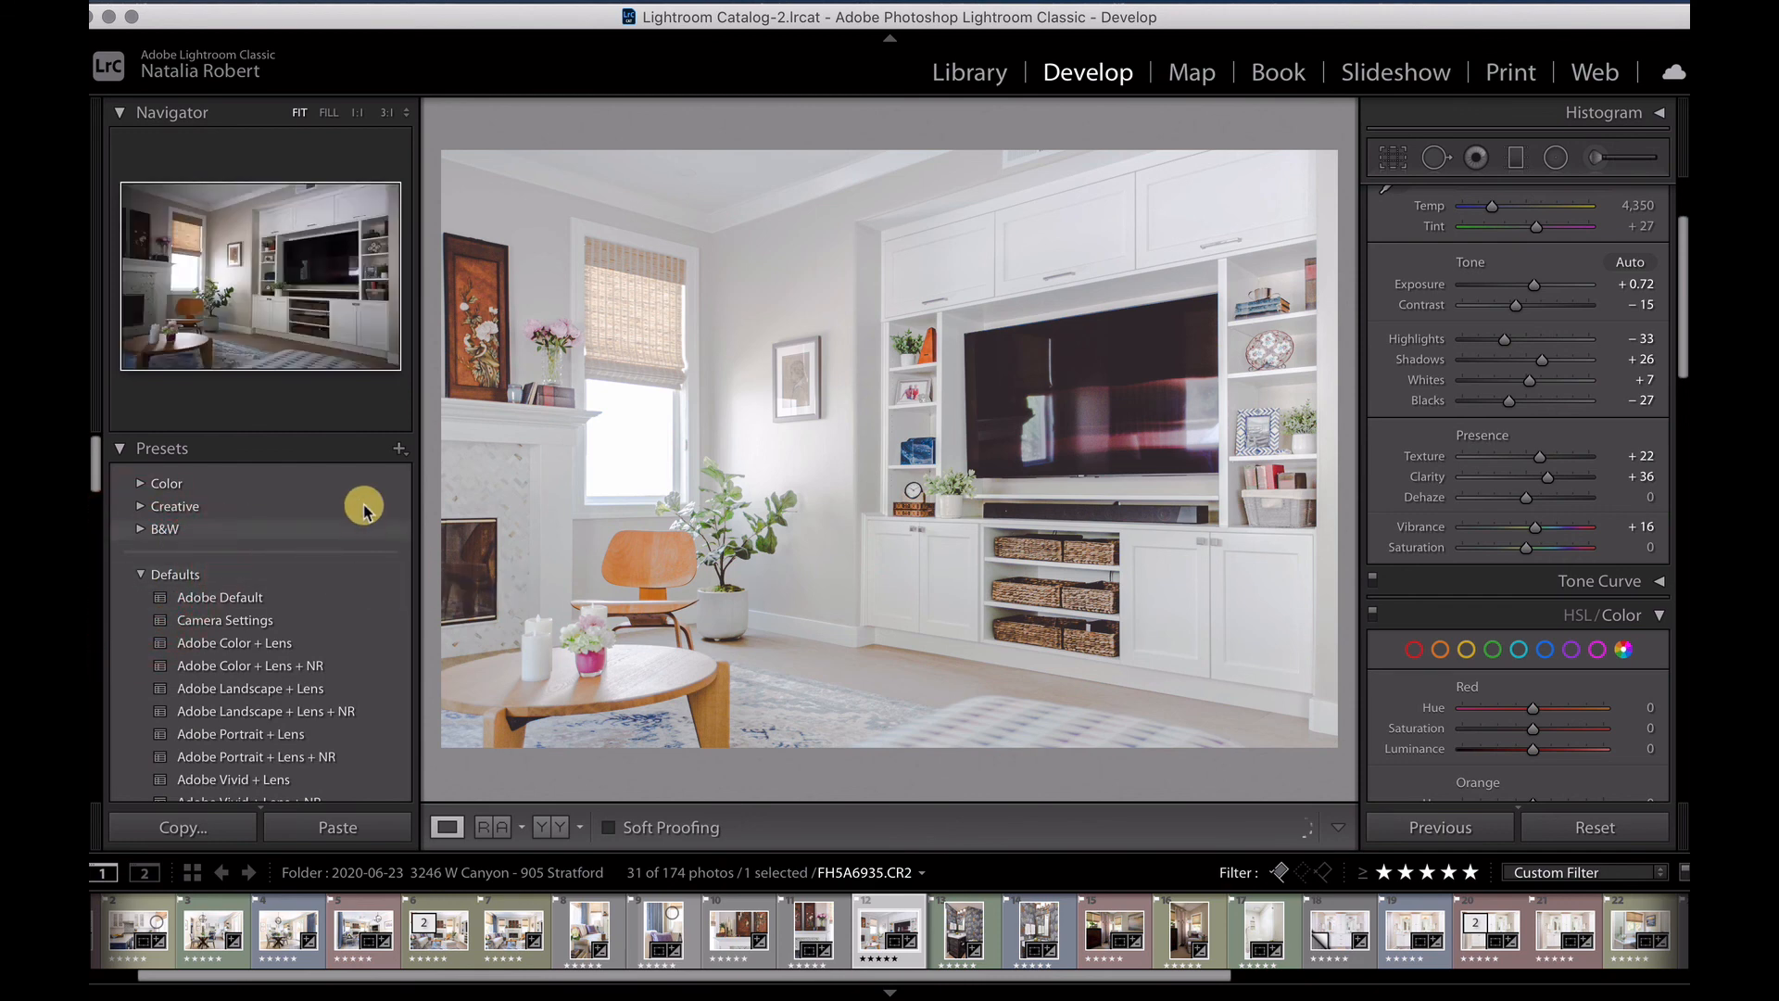
scroll(371, 515, "down", 4)
scroll(375, 523, "up", 1)
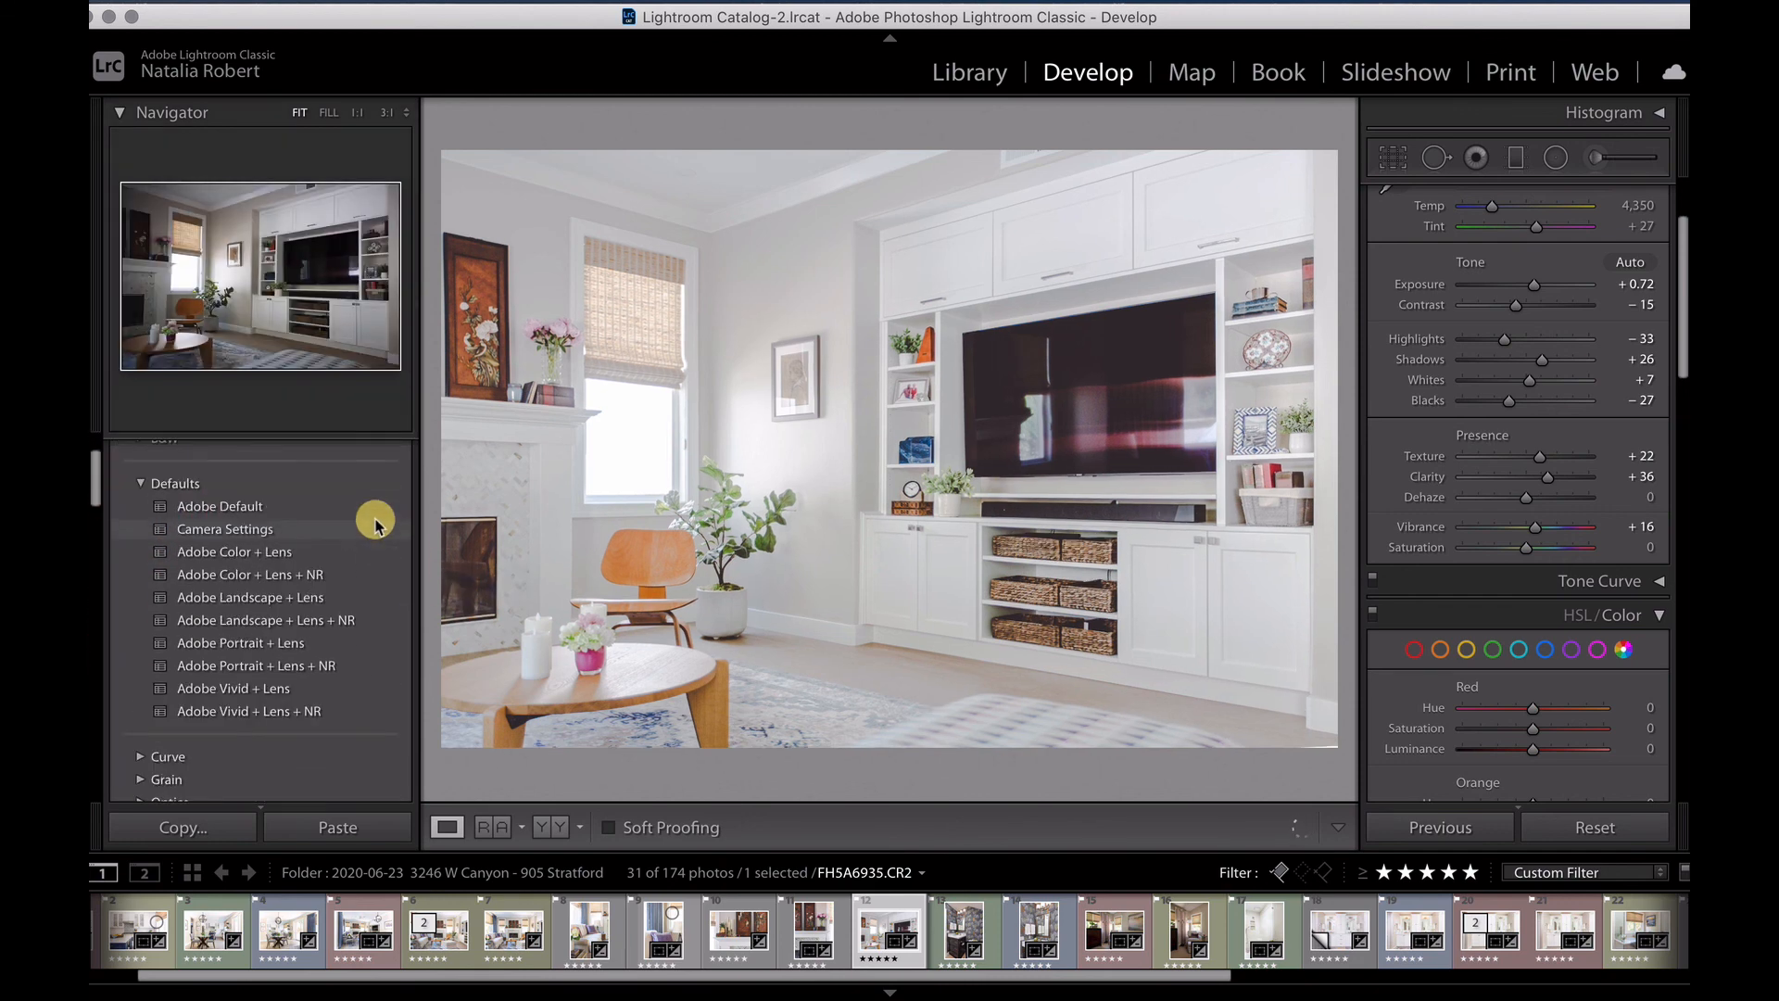
left_click(278, 506)
left_click(299, 548)
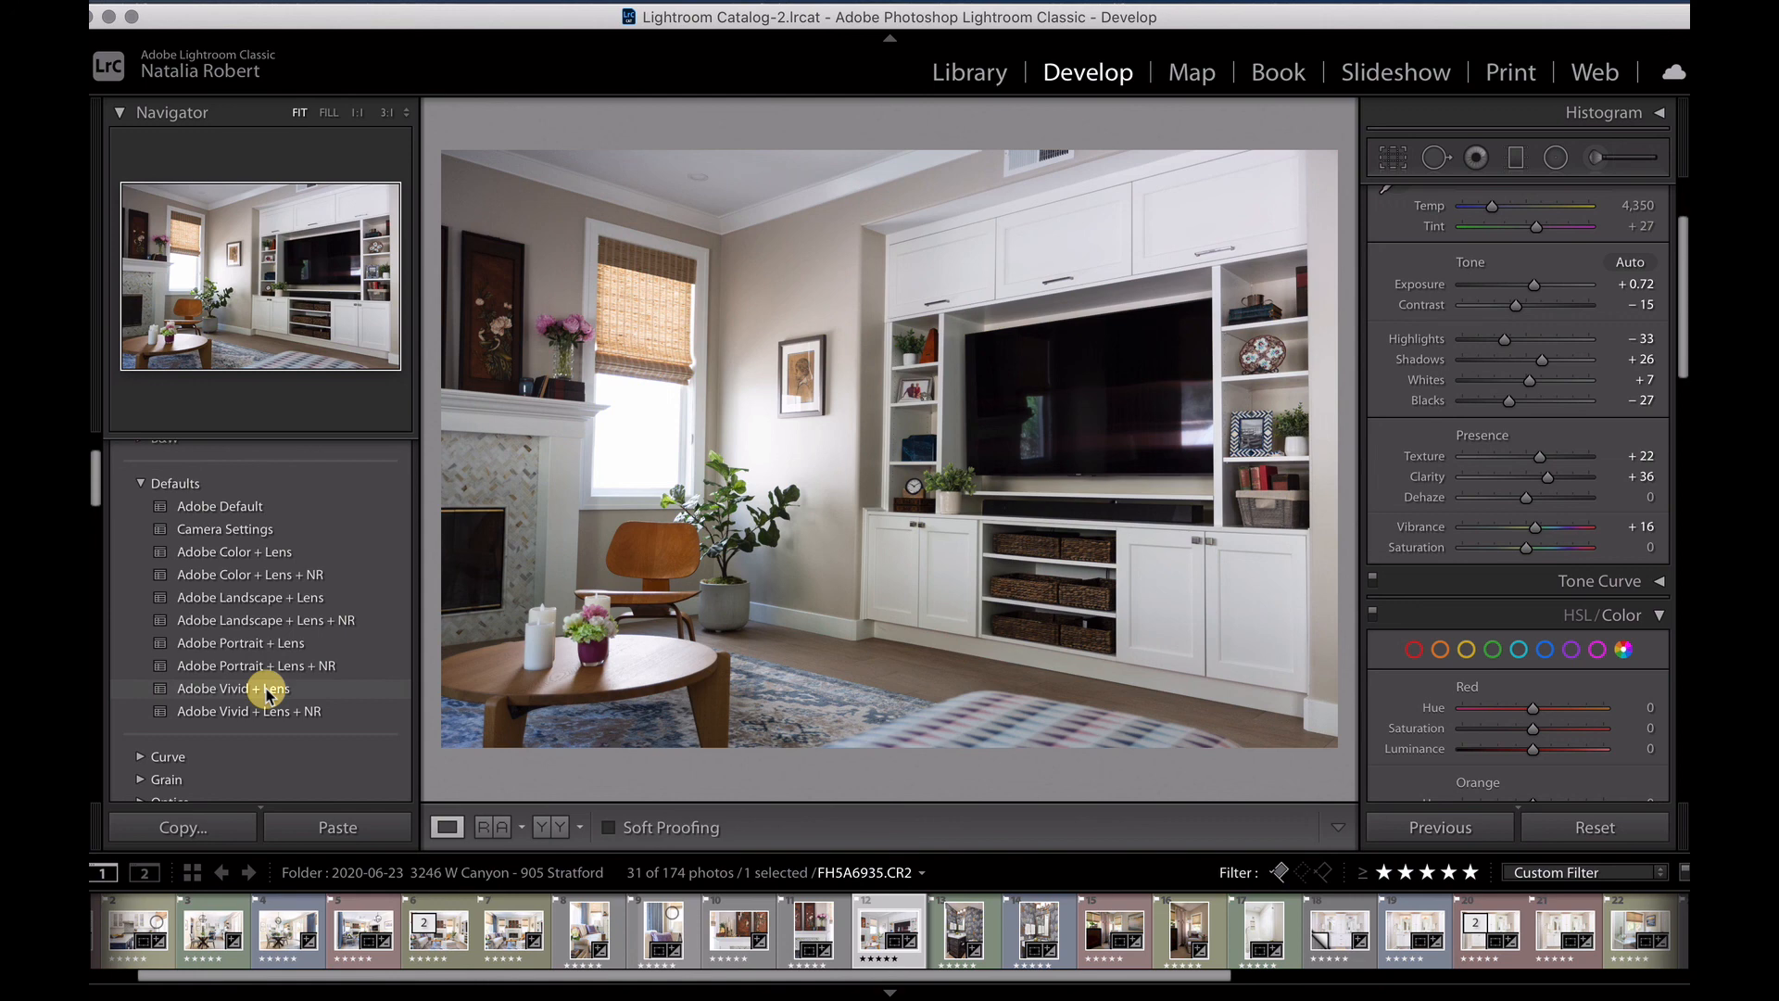
left_click(140, 484)
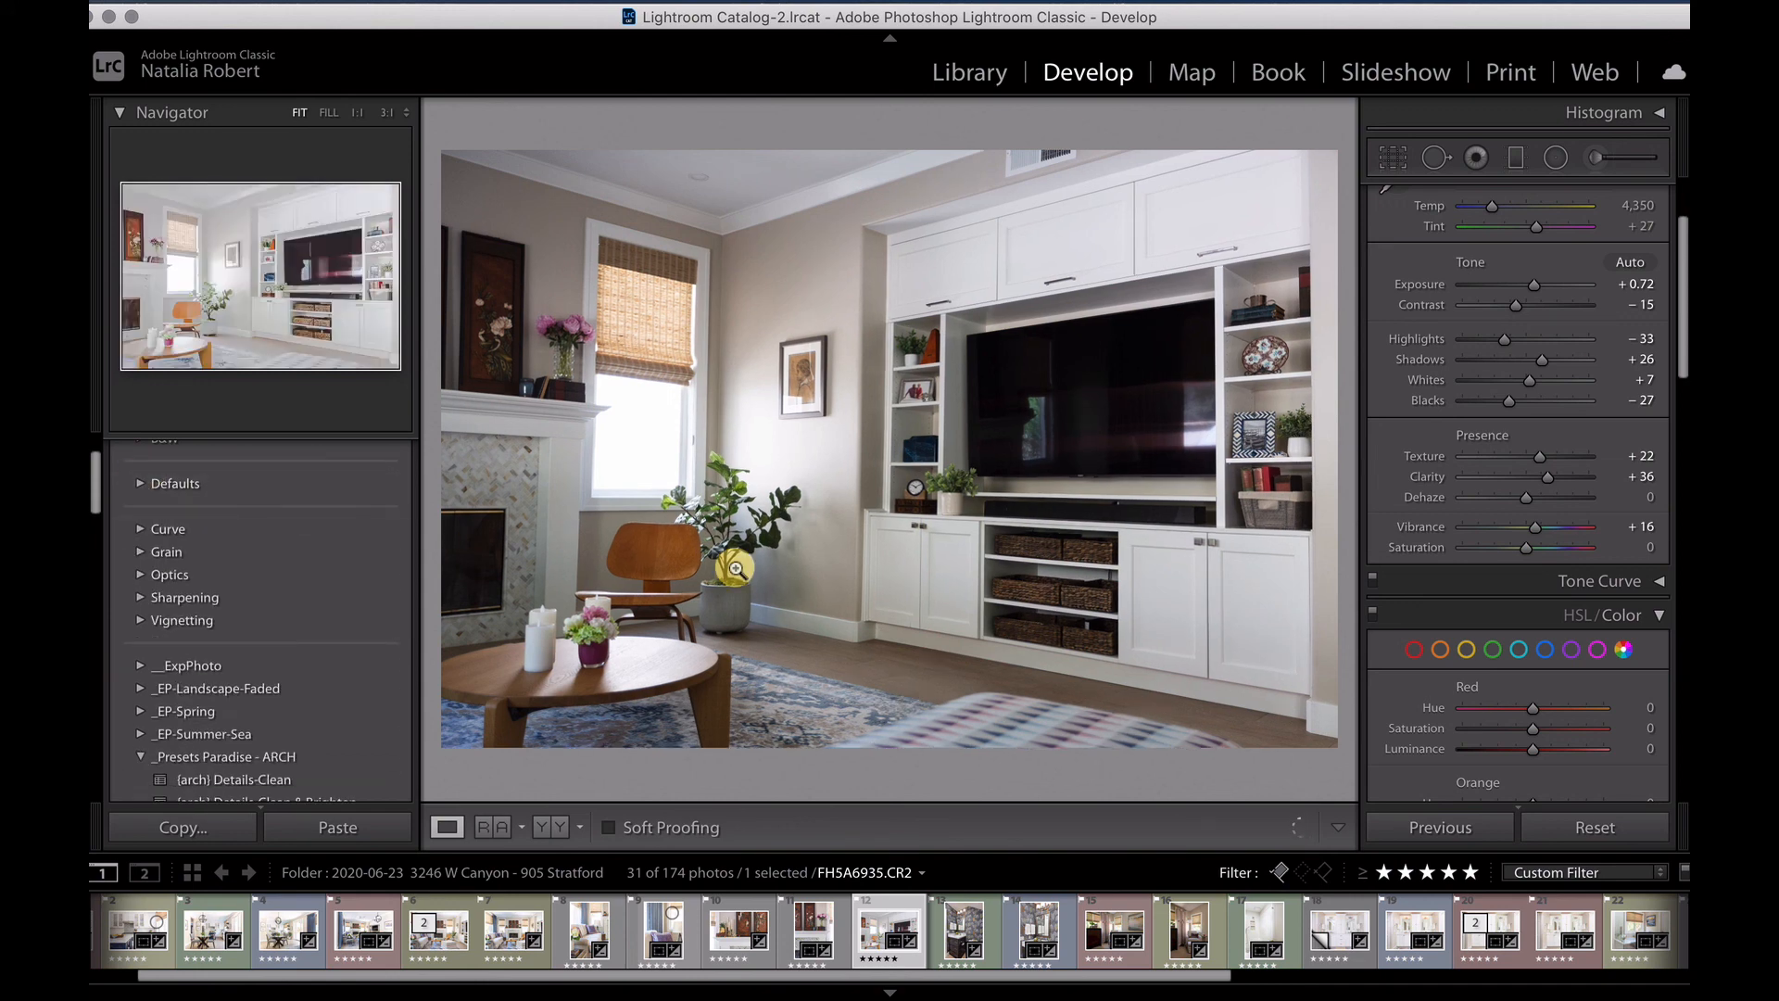